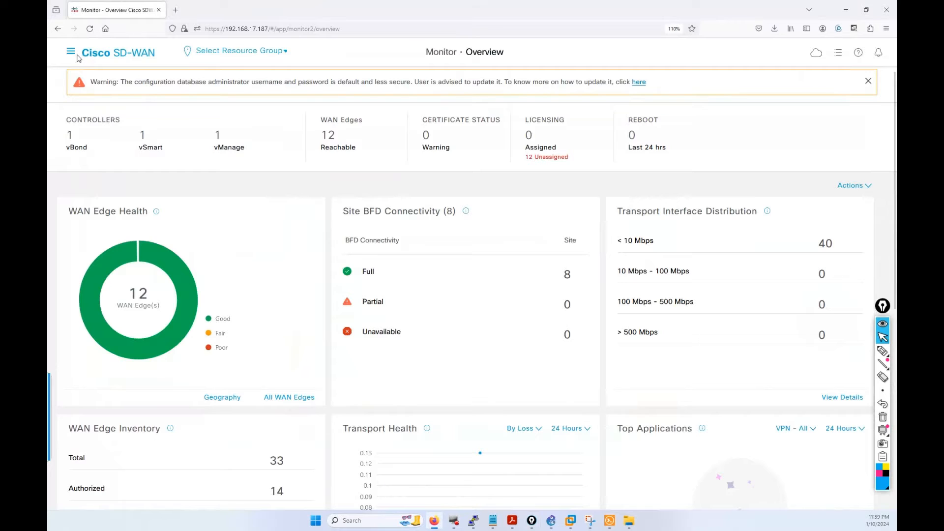
- Open the list of feature templates in the template configuration
click(71, 52)
click(91, 123)
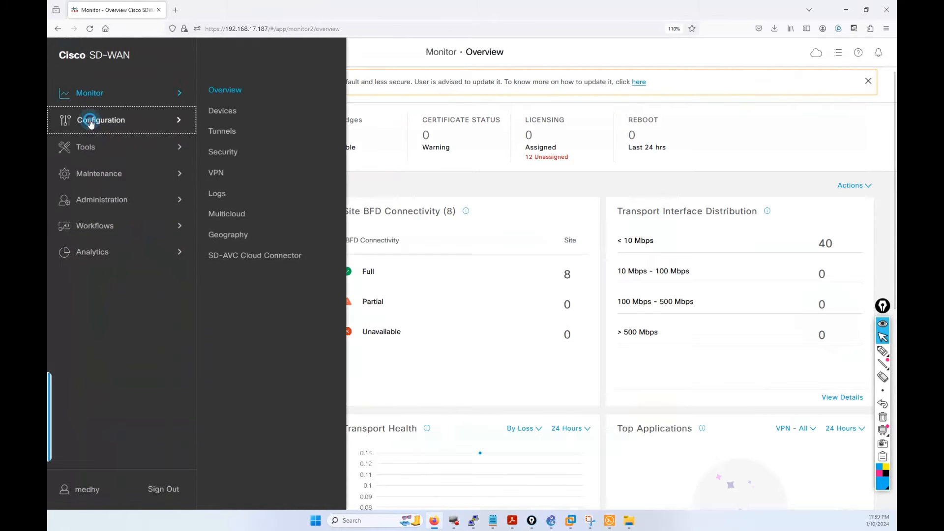
click(238, 172)
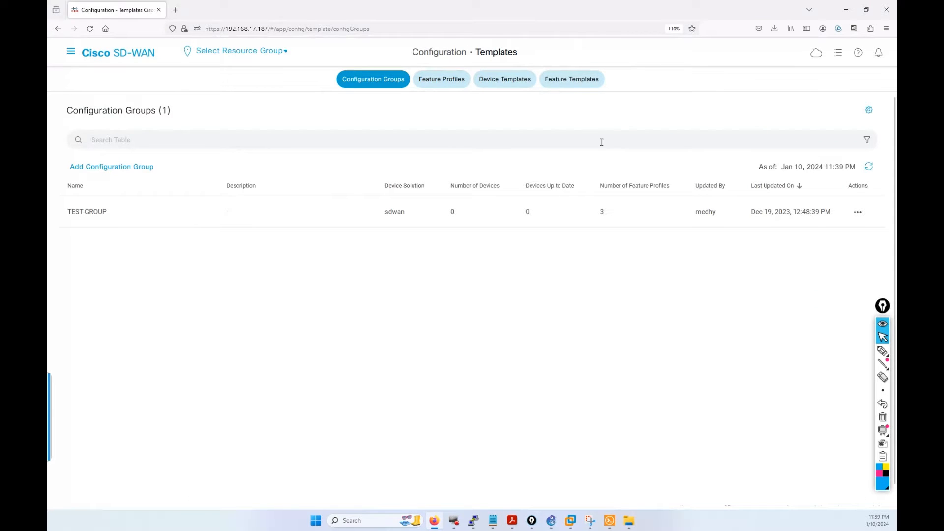
click(574, 78)
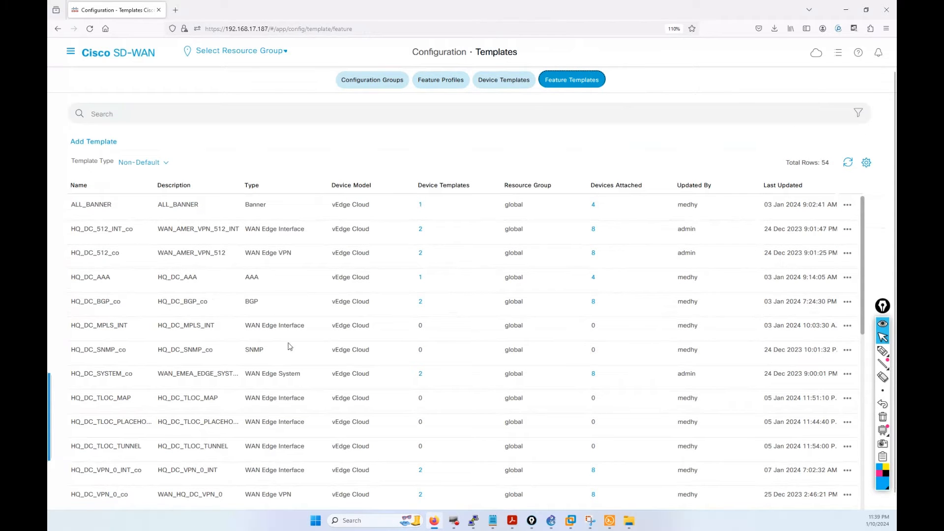
- Filter the feature templates by TLOC and widen the Description column
scroll(322, 330, down, 10)
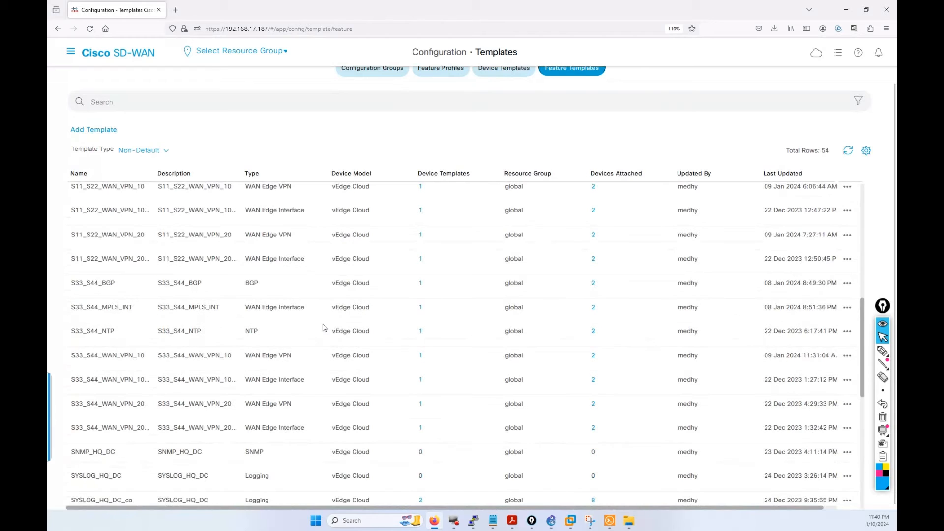
click(148, 98)
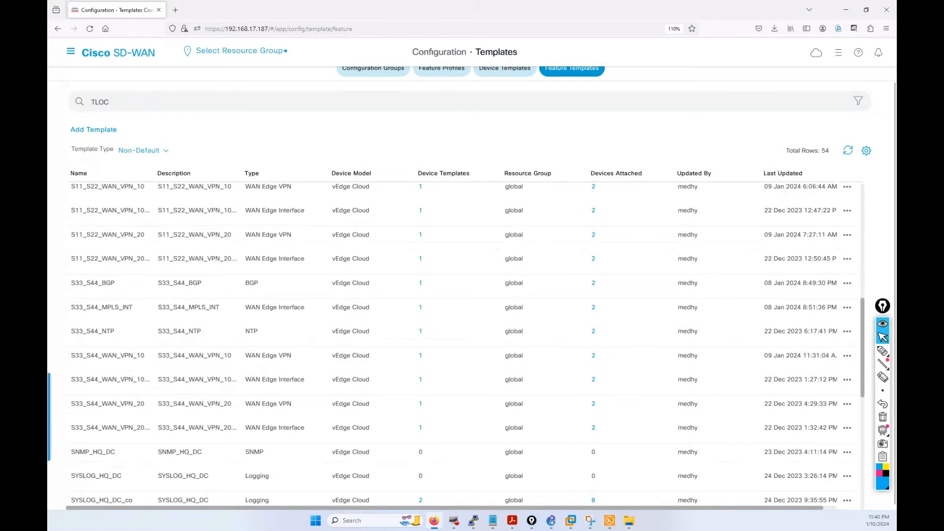
key(Return)
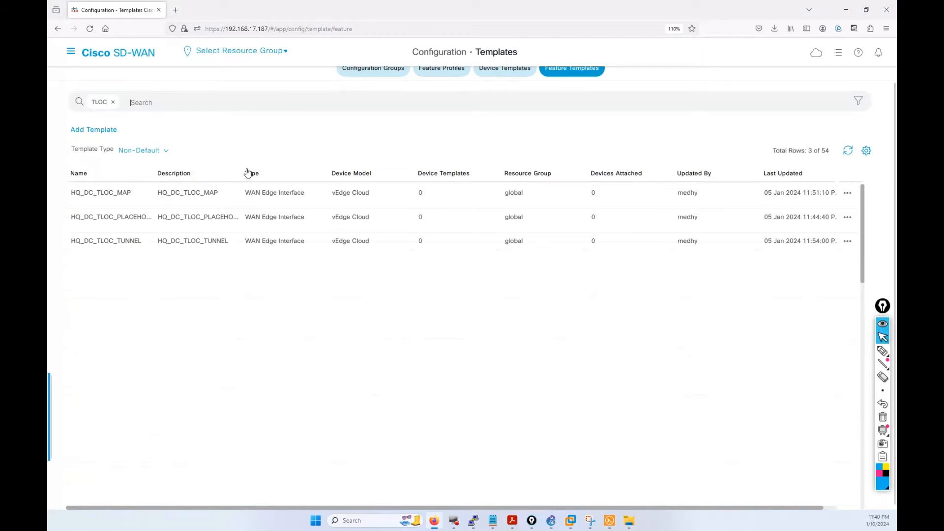
drag(235, 174, 269, 175)
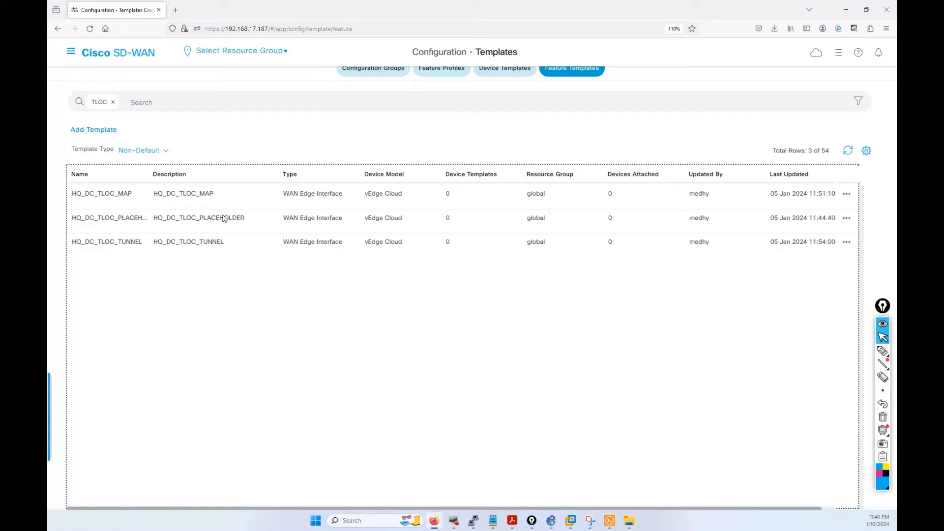
- Sketch two circles in blue side by side below the template list and label them Int and MPLS
click(882, 351)
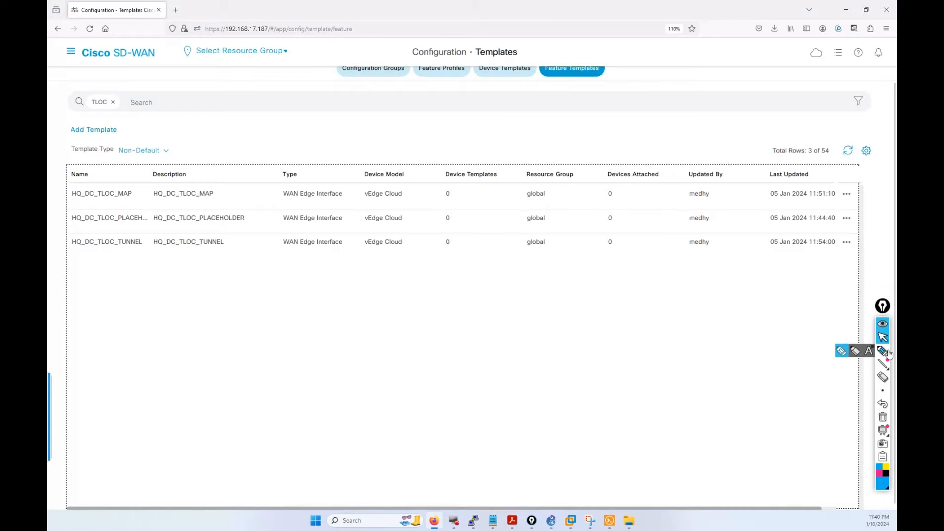
mouse_move(323, 348)
mouse_down()
mouse_move(291, 381)
mouse_move(347, 363)
mouse_move(328, 352)
mouse_up()
mouse_move(585, 351)
mouse_down()
mouse_move(606, 392)
mouse_move(601, 352)
mouse_up()
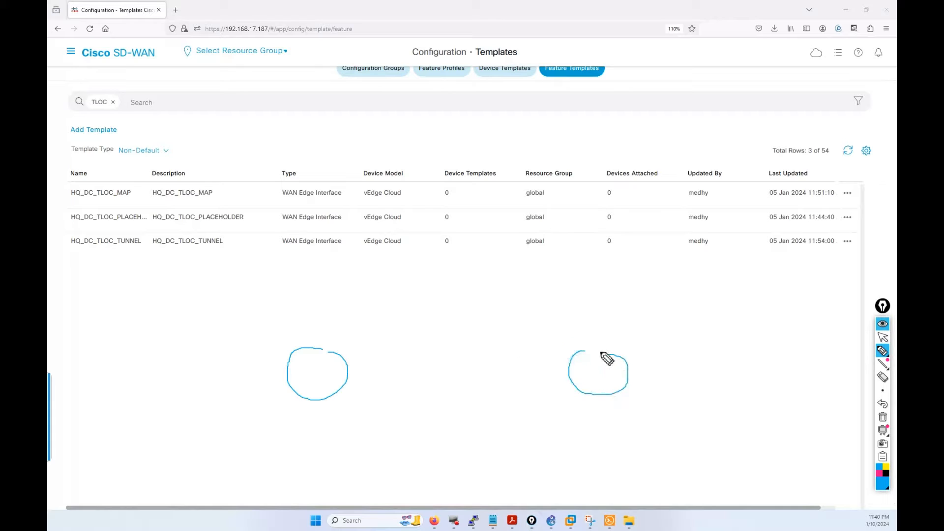
mouse_move(308, 367)
mouse_down()
mouse_move(309, 377)
mouse_move(328, 374)
mouse_up()
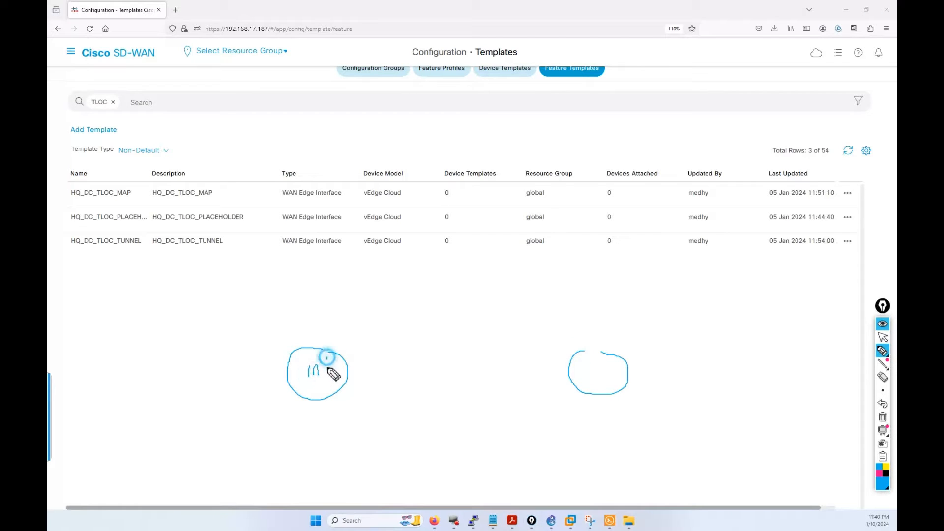
mouse_move(586, 379)
mouse_down()
mouse_move(590, 370)
mouse_move(618, 381)
mouse_up()
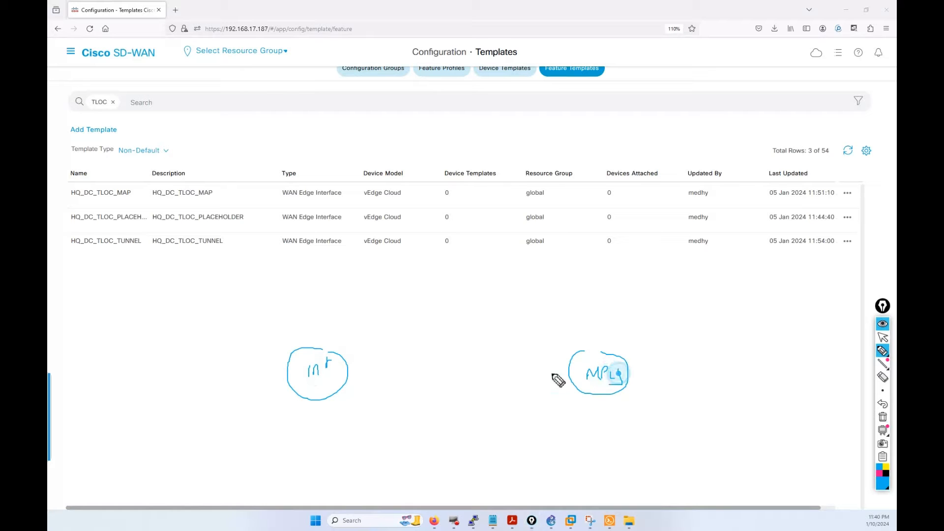
- Join the Int and MPLS circles with two parallel horizontal lines and label the upper line MAP at the Int end
drag(347, 363, 566, 358)
drag(348, 384, 571, 385)
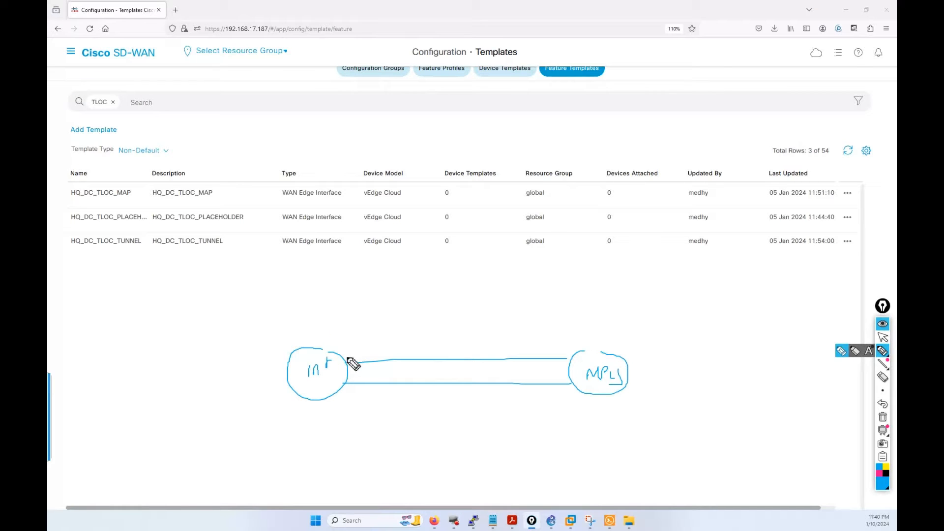
mouse_move(353, 364)
mouse_down()
mouse_move(347, 350)
mouse_move(371, 357)
mouse_up()
drag(369, 342, 372, 350)
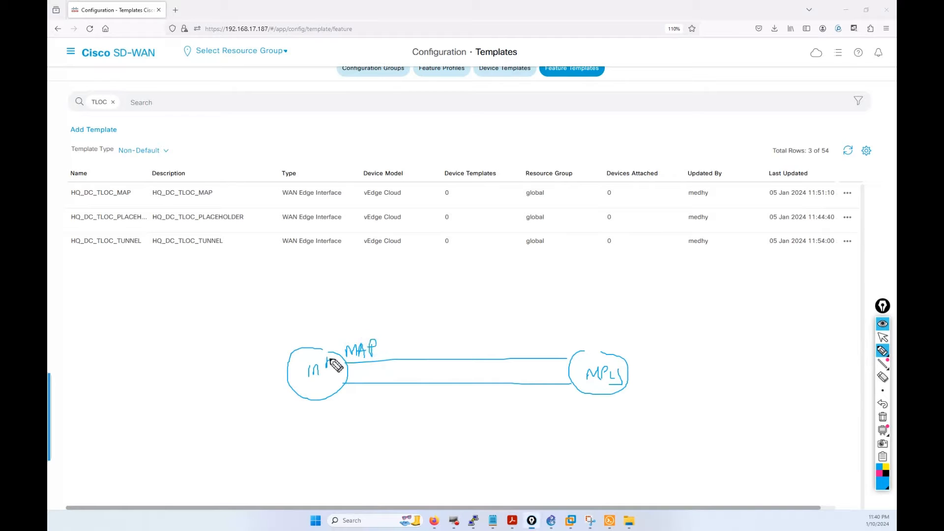
- Draw a vertical uplink above each circle and label the remaining link ends Int Tun, MAP and MP Tun
mouse_move(320, 292)
mouse_down()
mouse_move(319, 348)
mouse_move(333, 358)
mouse_up()
mouse_move(554, 334)
mouse_down()
mouse_move(540, 334)
mouse_move(548, 353)
mouse_move(563, 351)
mouse_up()
drag(523, 342, 534, 350)
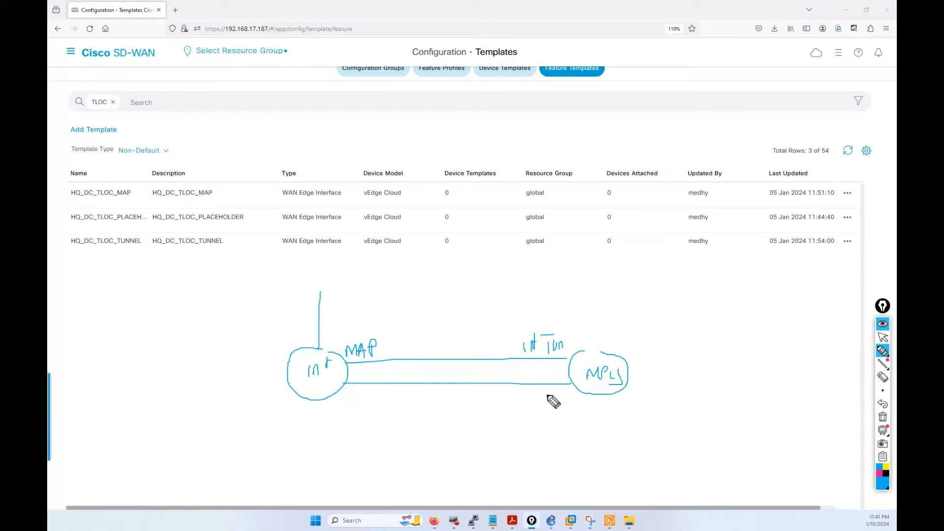
mouse_move(550, 392)
mouse_down()
mouse_move(571, 398)
mouse_move(577, 387)
mouse_move(574, 394)
mouse_up()
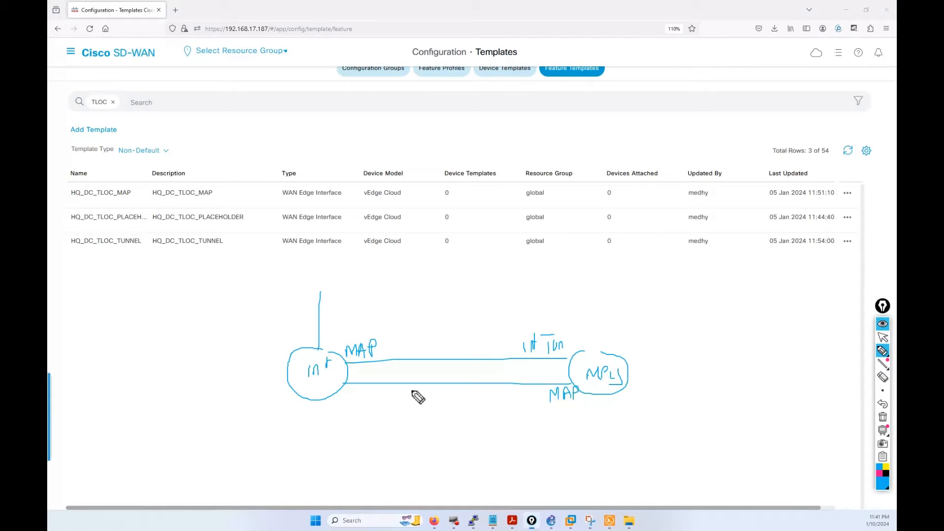
mouse_move(343, 408)
mouse_down()
mouse_move(378, 391)
mouse_move(374, 404)
mouse_move(395, 397)
mouse_up()
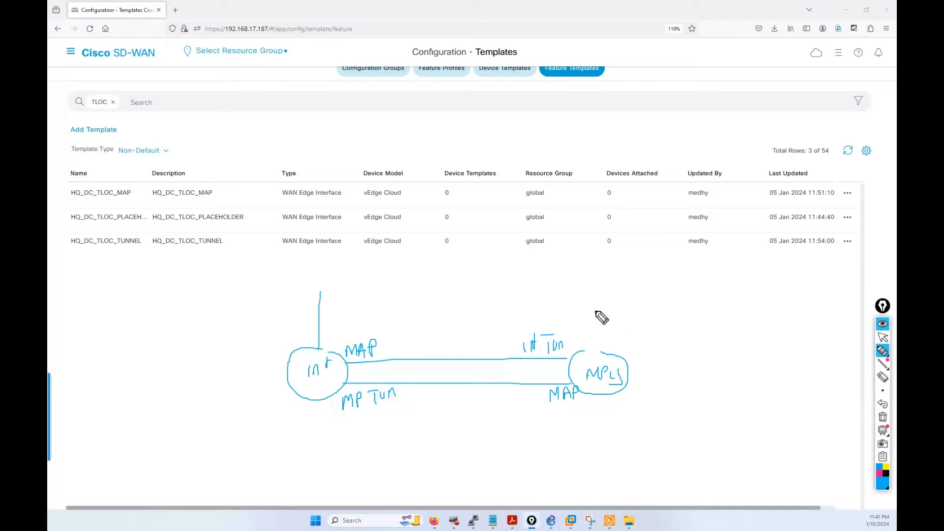
drag(593, 304, 598, 351)
- Annotate both uplinks with g0/0 in pink and mark the MAP end of each connecting line
click(880, 475)
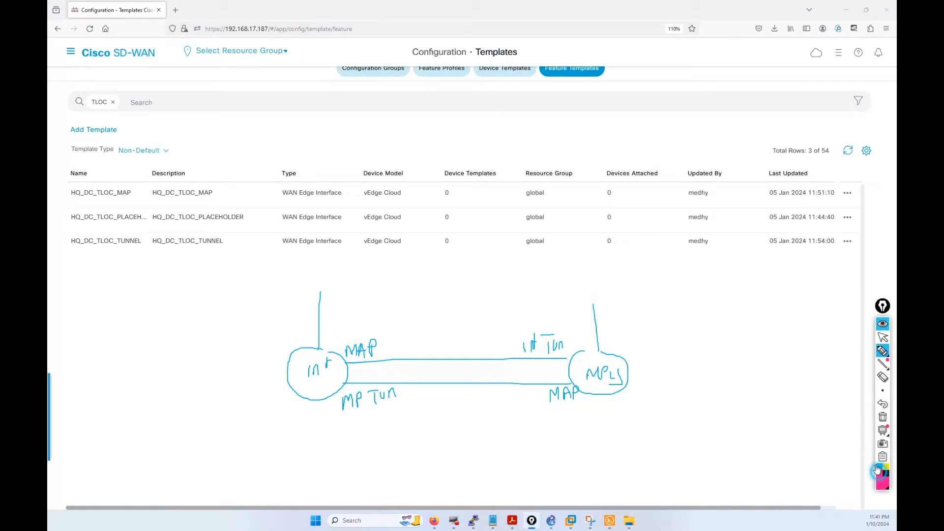
click(600, 337)
mouse_move(601, 336)
mouse_down()
mouse_move(601, 350)
mouse_move(607, 337)
mouse_move(615, 347)
mouse_move(623, 337)
mouse_up()
click(622, 340)
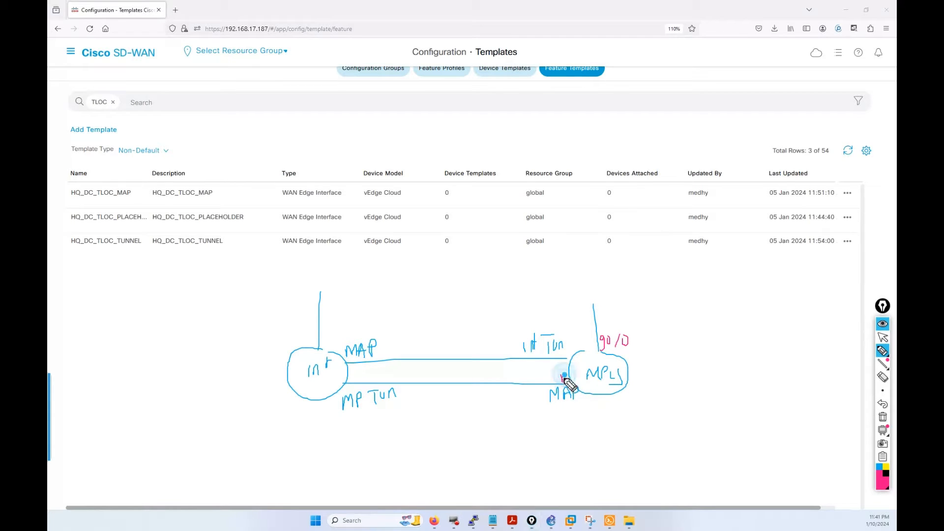
drag(565, 375, 563, 382)
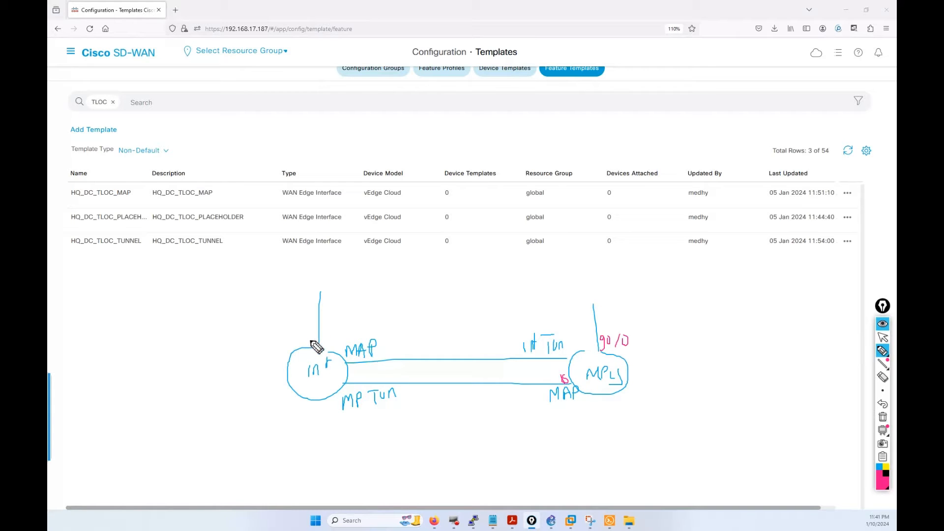
mouse_move(311, 341)
mouse_down()
mouse_move(312, 327)
mouse_move(315, 345)
mouse_move(321, 332)
mouse_move(351, 359)
mouse_up()
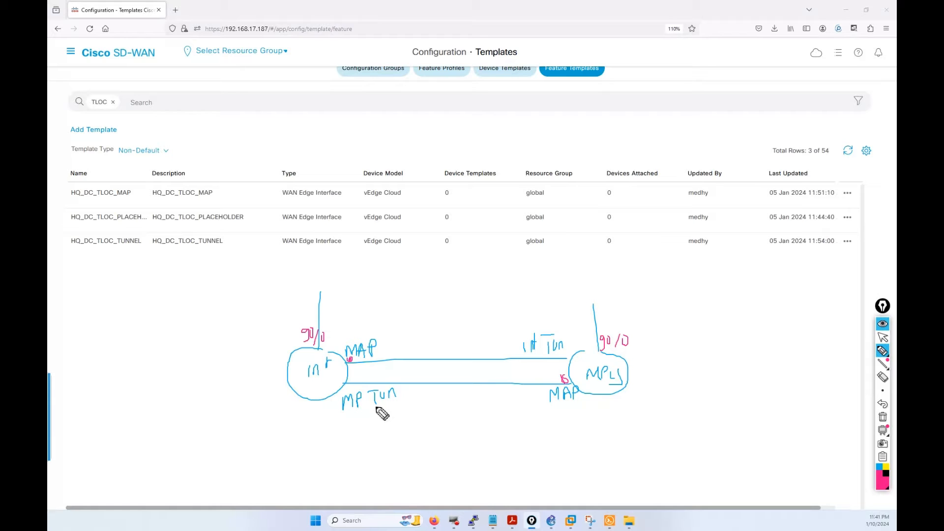
- Label the left uplink Int and the right uplink MP Tun, adding an upward arrow beside each
mouse_move(289, 321)
mouse_down()
mouse_move(291, 329)
mouse_move(311, 324)
mouse_move(310, 309)
mouse_move(325, 313)
mouse_move(331, 290)
mouse_up()
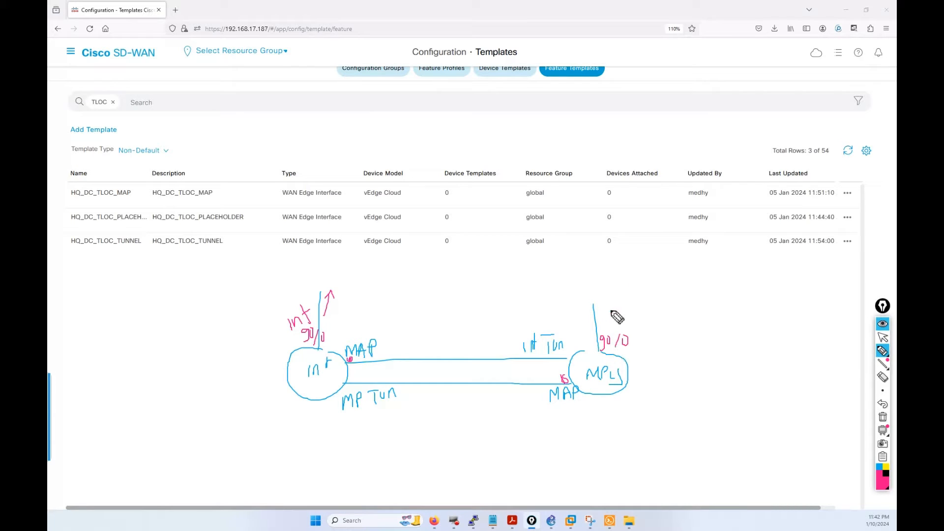
mouse_move(607, 326)
mouse_down()
mouse_move(638, 310)
mouse_move(637, 321)
mouse_move(650, 320)
mouse_up()
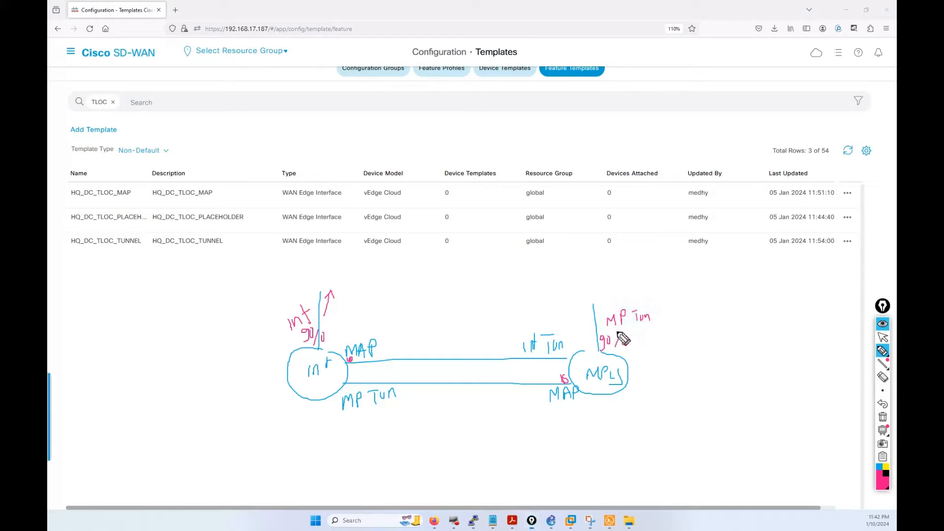
drag(599, 300, 603, 299)
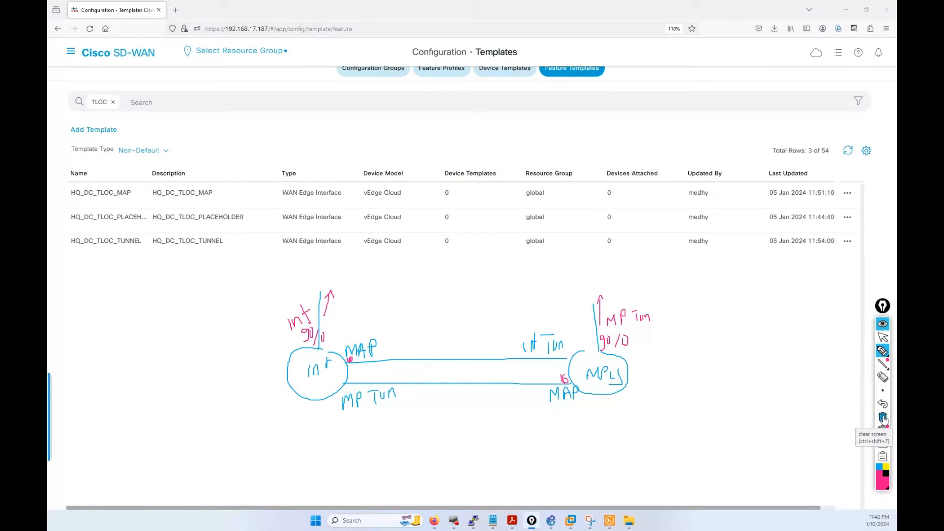
- Clear the sketch and draw circles 1 and 2, labelled Internet and MPLS, joined by one horizontal line
click(883, 417)
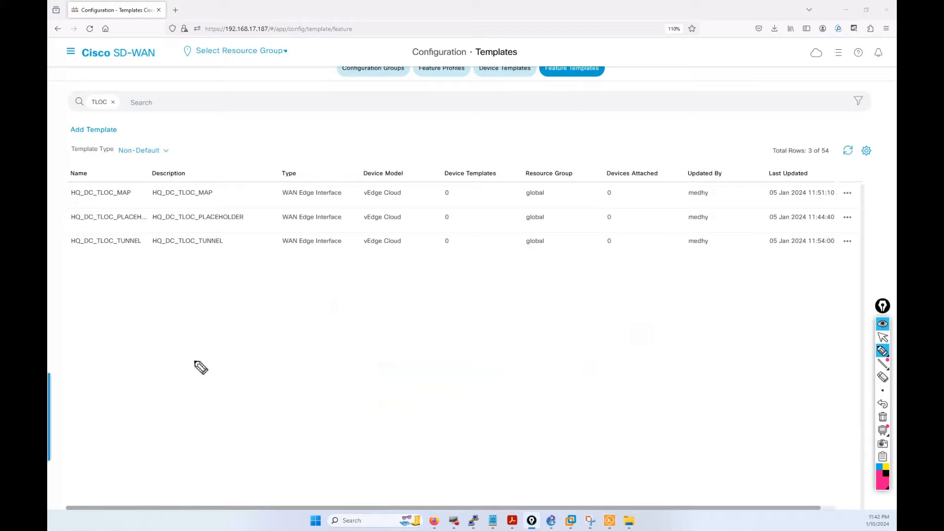
mouse_move(297, 375)
mouse_down()
mouse_move(265, 400)
mouse_move(308, 369)
mouse_move(279, 390)
mouse_move(289, 409)
mouse_move(270, 439)
mouse_move(370, 435)
mouse_up()
mouse_move(621, 379)
mouse_down()
mouse_move(645, 412)
mouse_move(622, 376)
mouse_move(619, 402)
mouse_move(632, 404)
mouse_up()
mouse_move(610, 445)
mouse_down()
mouse_move(628, 433)
mouse_move(639, 442)
mouse_up()
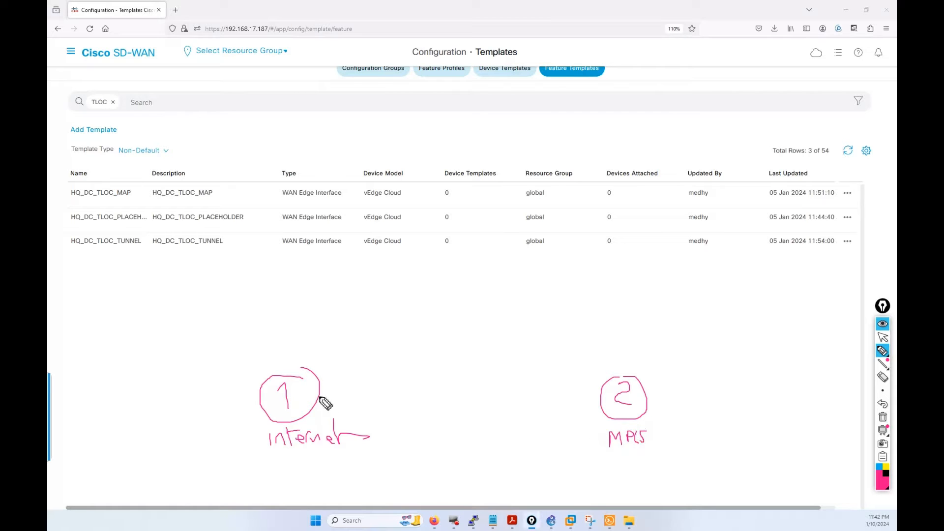
drag(319, 396, 599, 403)
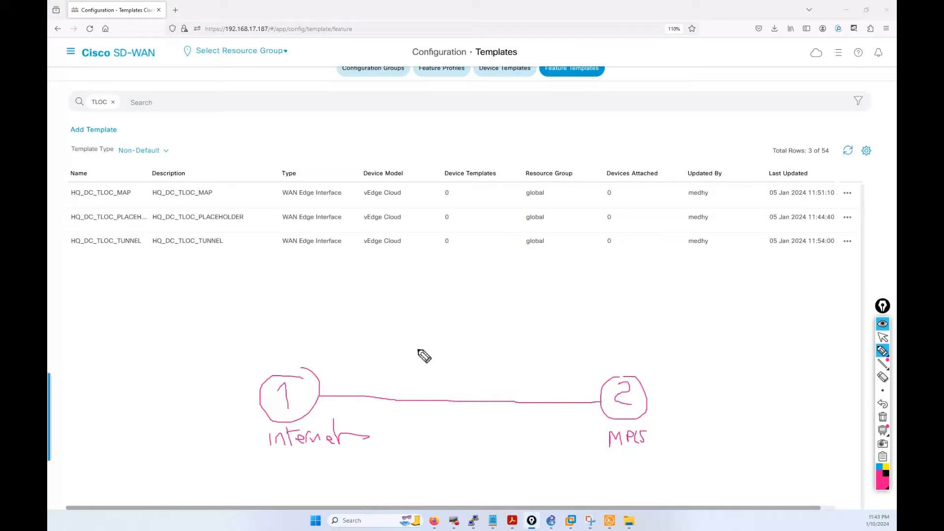
- Draw a vertical uplink labelled g0/0 above each numbered circle and label the line between them g0/3
drag(285, 370, 284, 295)
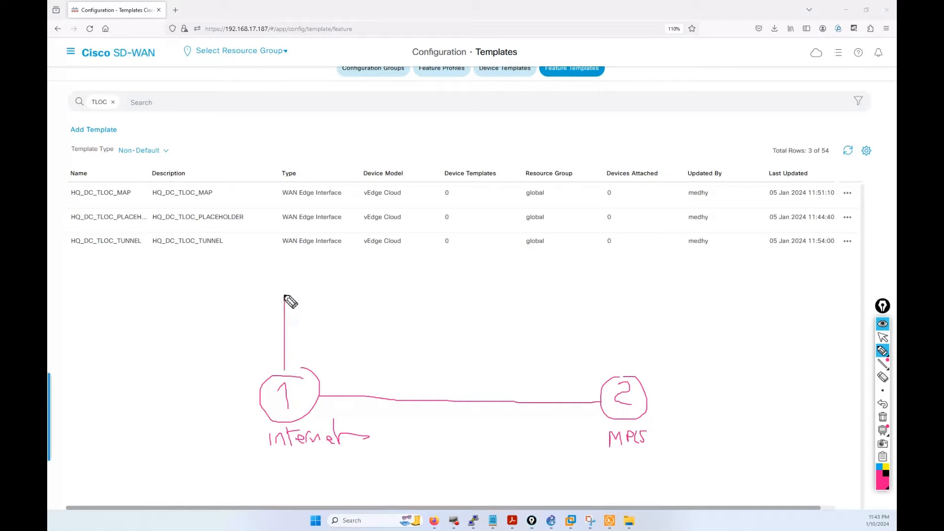
mouse_move(294, 332)
mouse_down()
mouse_move(290, 344)
mouse_move(305, 329)
mouse_move(309, 337)
mouse_move(312, 324)
mouse_up()
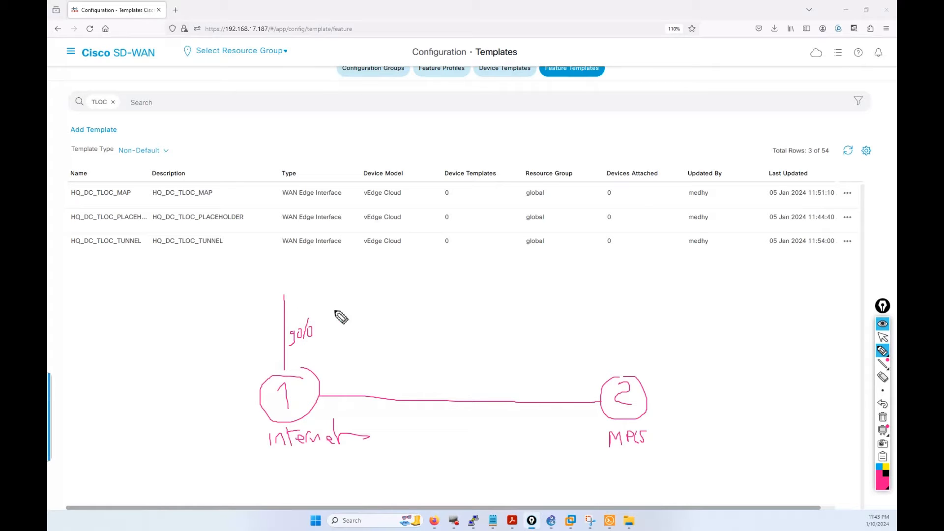
drag(619, 311, 630, 379)
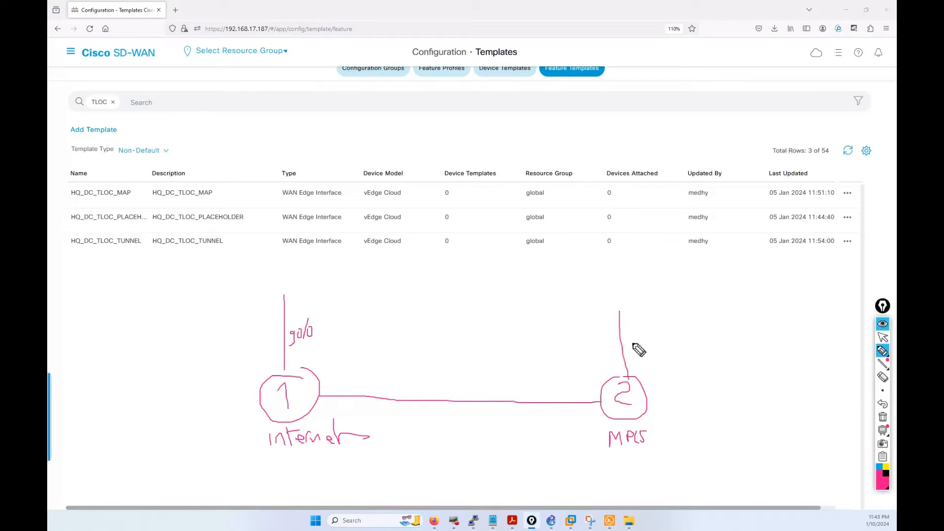
mouse_move(633, 346)
mouse_down()
mouse_move(630, 365)
mouse_move(639, 347)
mouse_move(642, 368)
mouse_move(650, 349)
mouse_up()
mouse_move(450, 387)
mouse_down()
mouse_move(447, 408)
mouse_move(456, 388)
mouse_move(463, 396)
mouse_up()
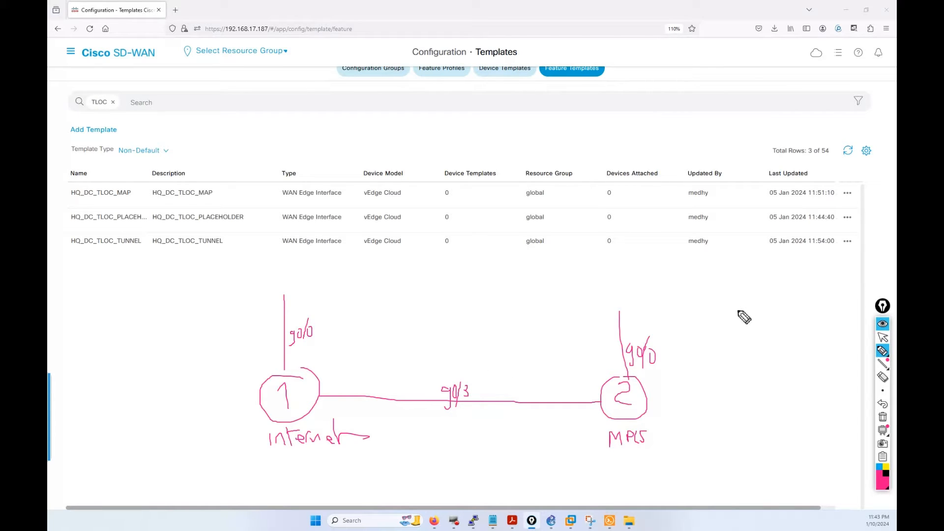
- Write the interface list g0/3, g0/3.10 and g0/3.100 to the right of the diagram
mouse_move(745, 317)
mouse_down()
mouse_move(733, 302)
mouse_move(742, 310)
mouse_move(769, 290)
mouse_move(773, 308)
mouse_move(738, 326)
mouse_move(732, 347)
mouse_move(747, 328)
mouse_move(759, 344)
mouse_move(795, 325)
mouse_up()
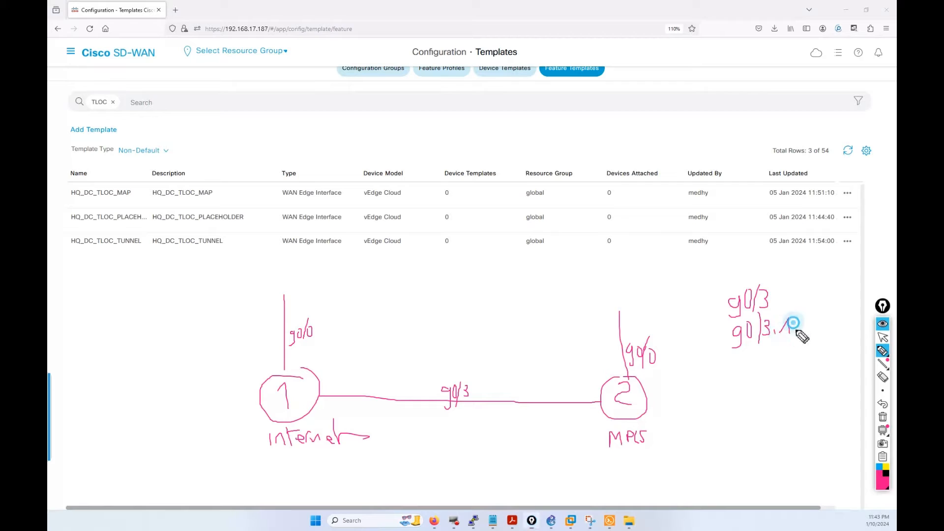
mouse_move(741, 357)
mouse_down()
mouse_move(736, 386)
mouse_move(751, 360)
mouse_move(760, 386)
mouse_move(789, 358)
mouse_move(793, 369)
mouse_move(811, 364)
mouse_up()
click(770, 363)
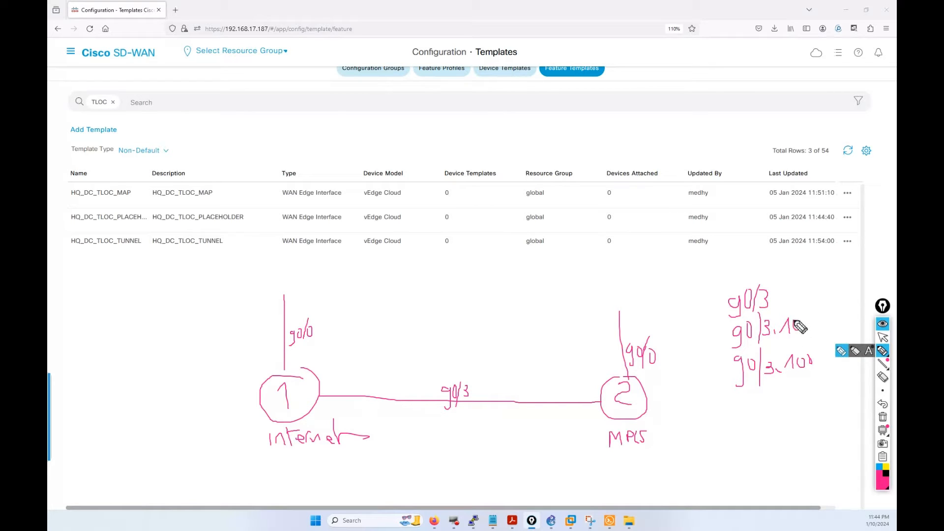
- Hide the drawn annotations and open the HQ_DC_TLOC_PLACEHOLDER feature template for editing
click(883, 337)
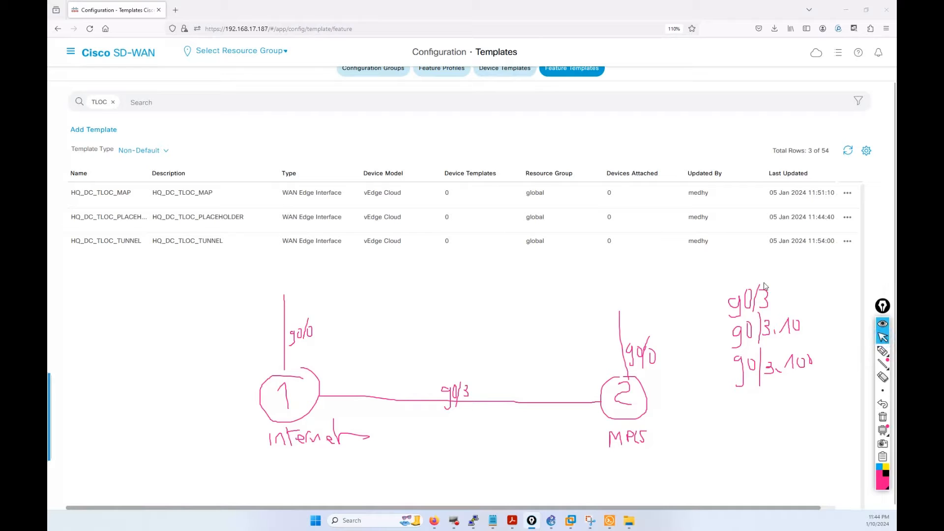
click(883, 323)
click(846, 218)
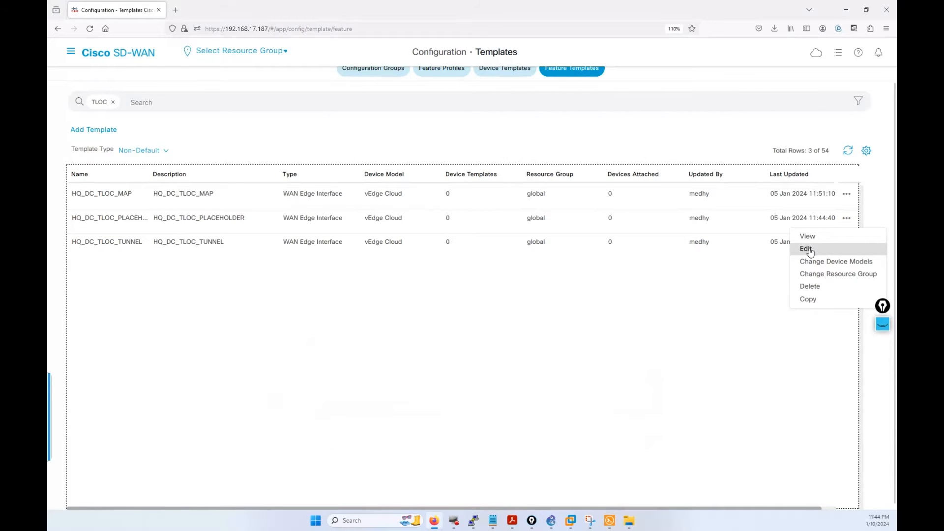
click(806, 249)
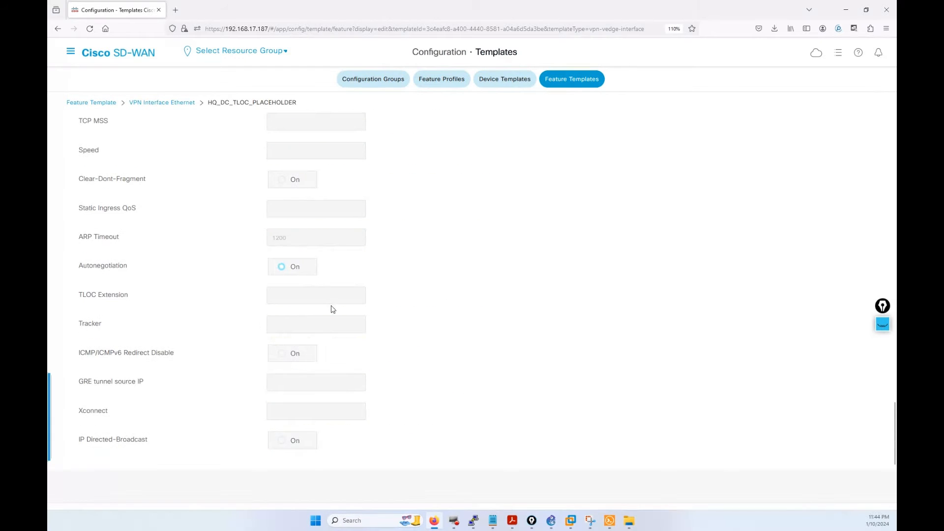
- Examine the HQ_DC_TLOC_PLACEHOLDER template from its name, description and interface settings through the tunnel, NAT and advanced settings
scroll(517, 293, up, 15)
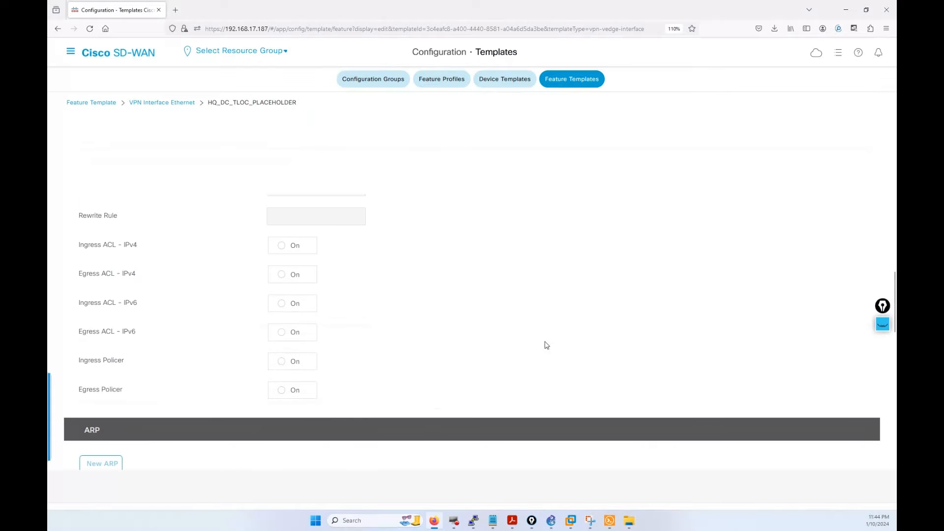
scroll(398, 260, up, 15)
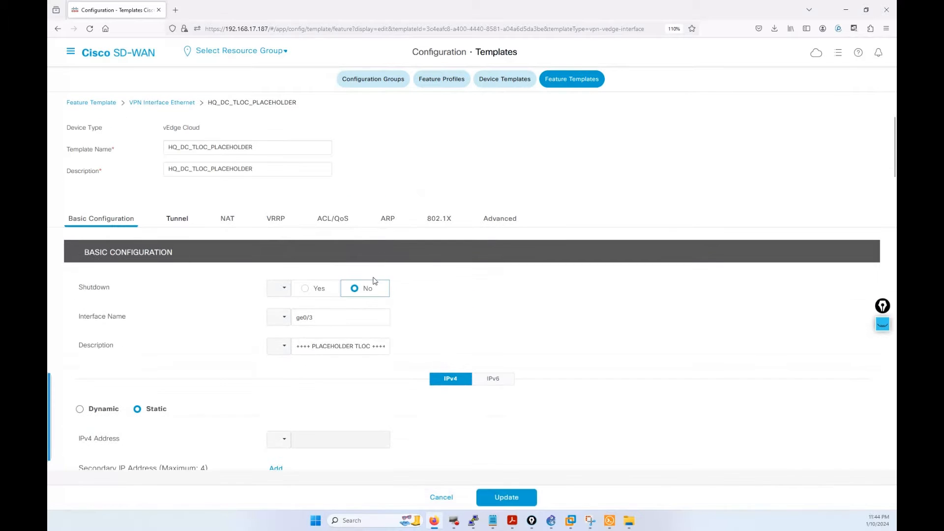
drag(251, 151, 170, 151)
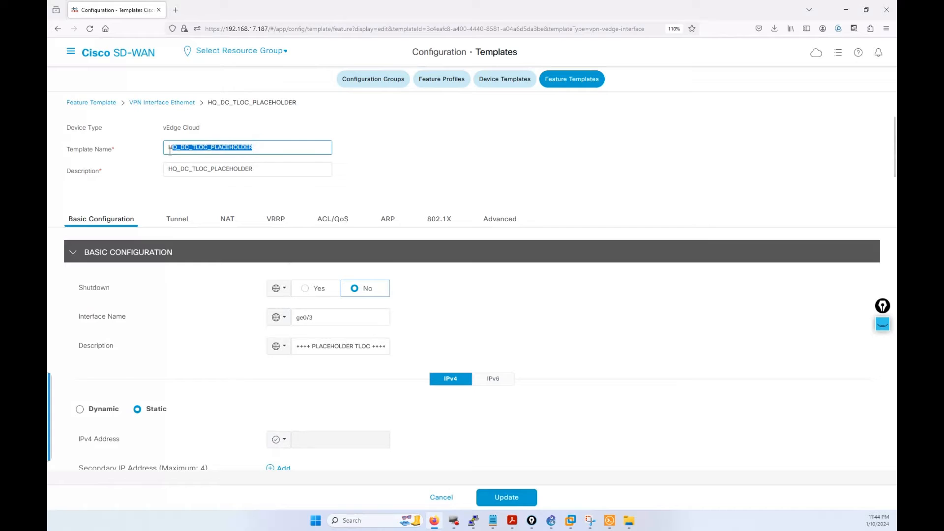
double_click(258, 172)
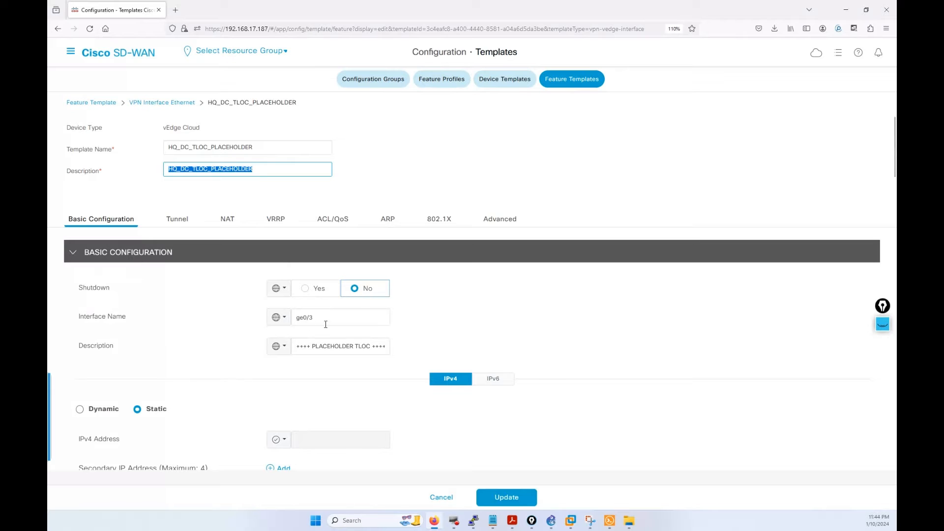
drag(322, 318, 297, 320)
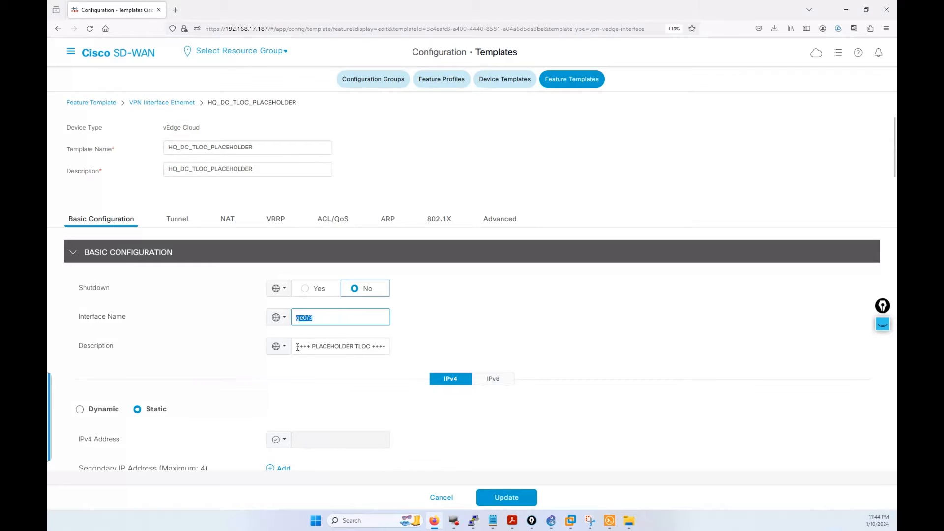
drag(297, 347, 382, 349)
scroll(409, 350, down, 5)
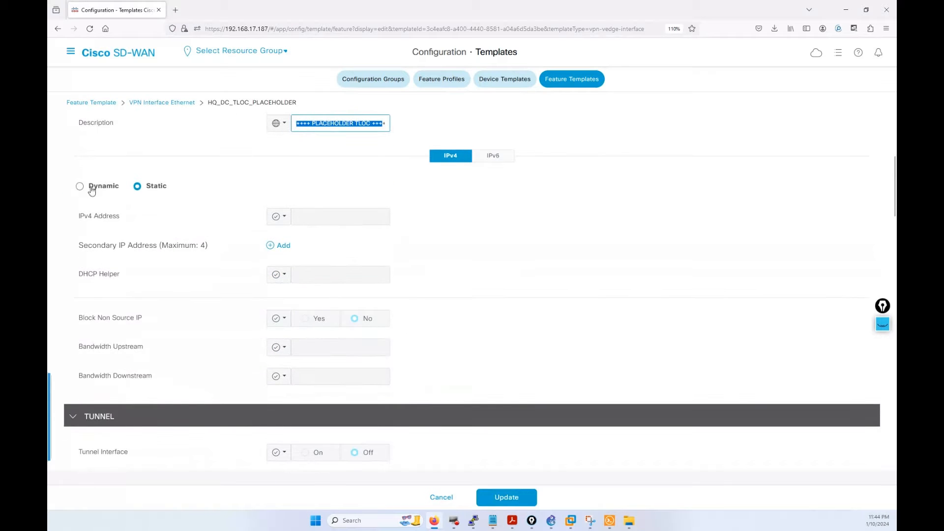
scroll(336, 316, down, 4)
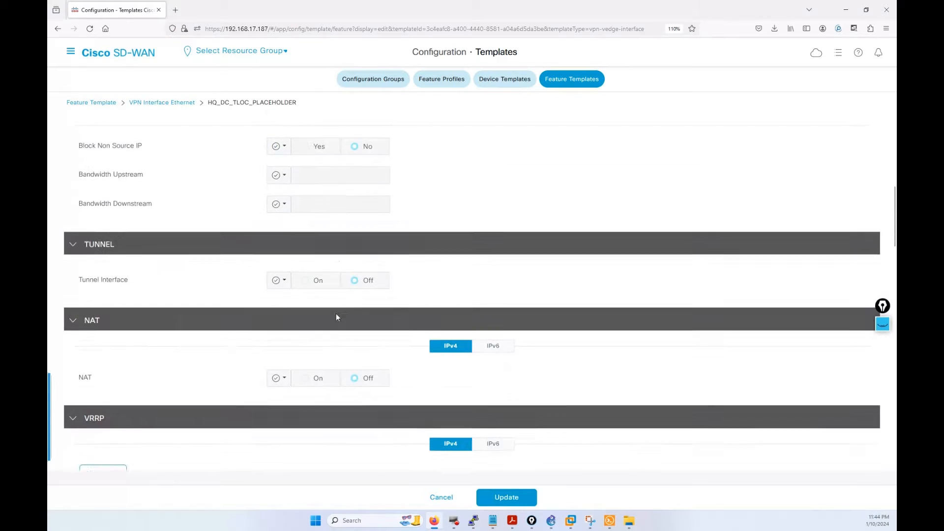
scroll(336, 314, down, 3)
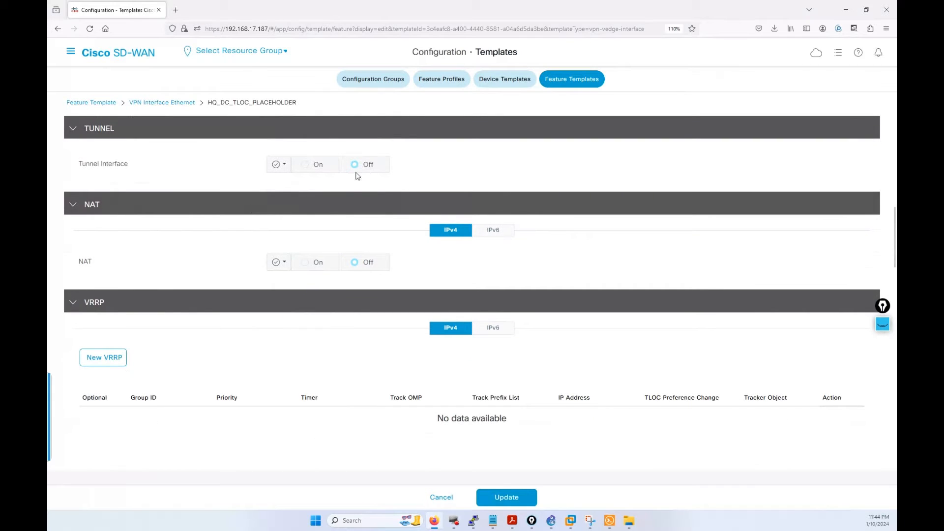
scroll(344, 273, down, 10)
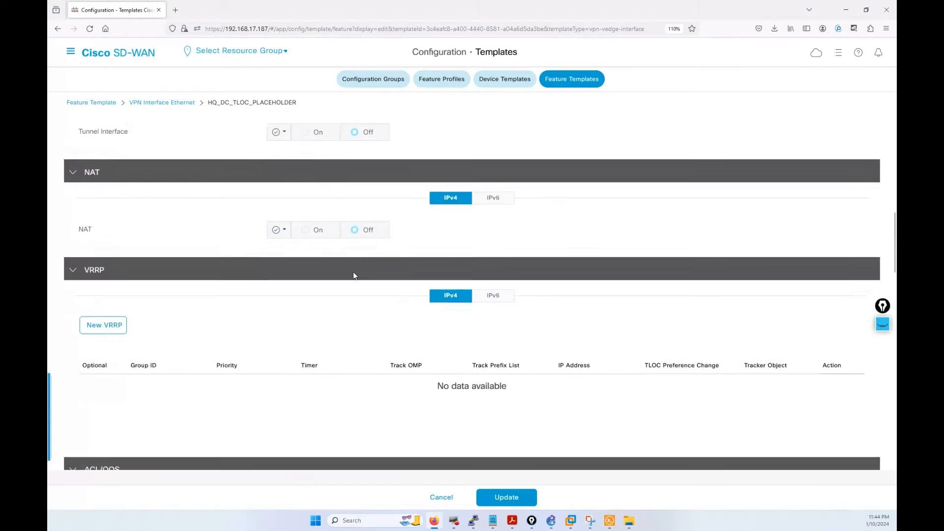
scroll(346, 274, down, 10)
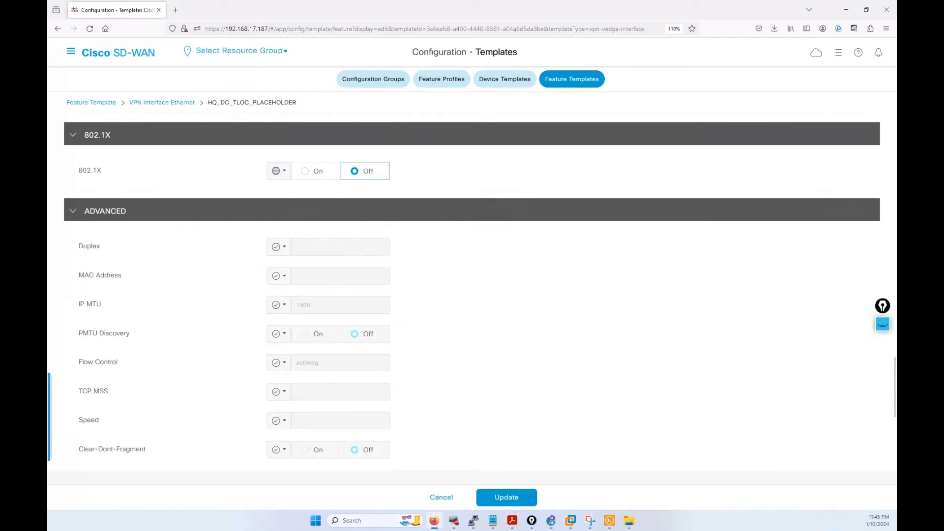
scroll(524, 465, down, 4)
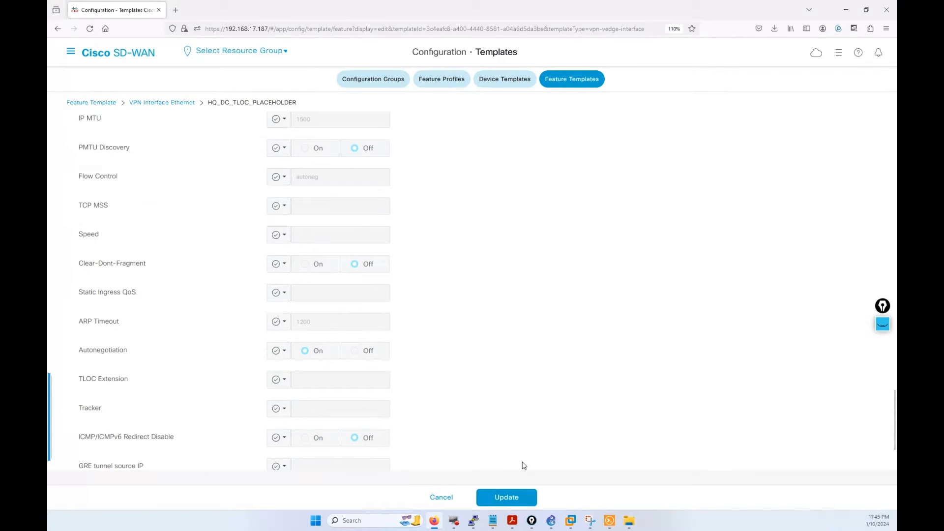
- Save the placeholder template and filter the feature template list by TLOC
click(514, 502)
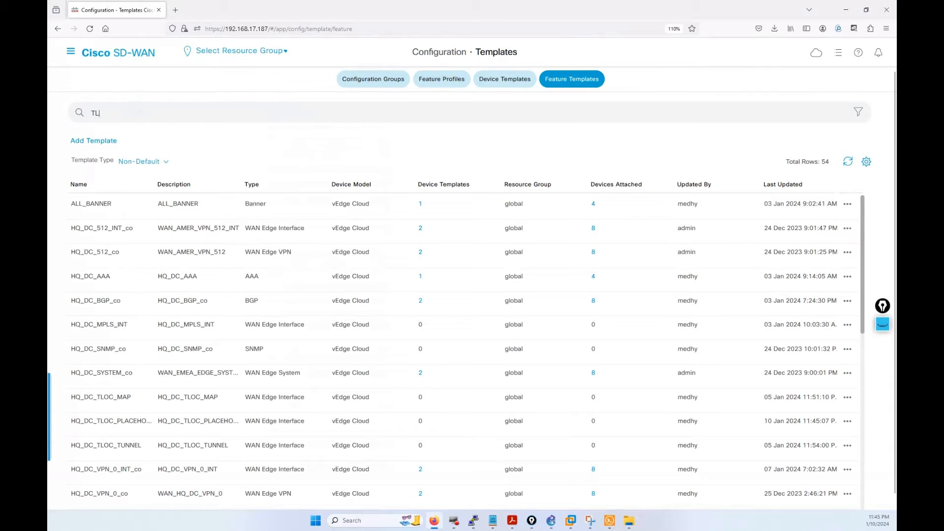
text(OC)
key(Return)
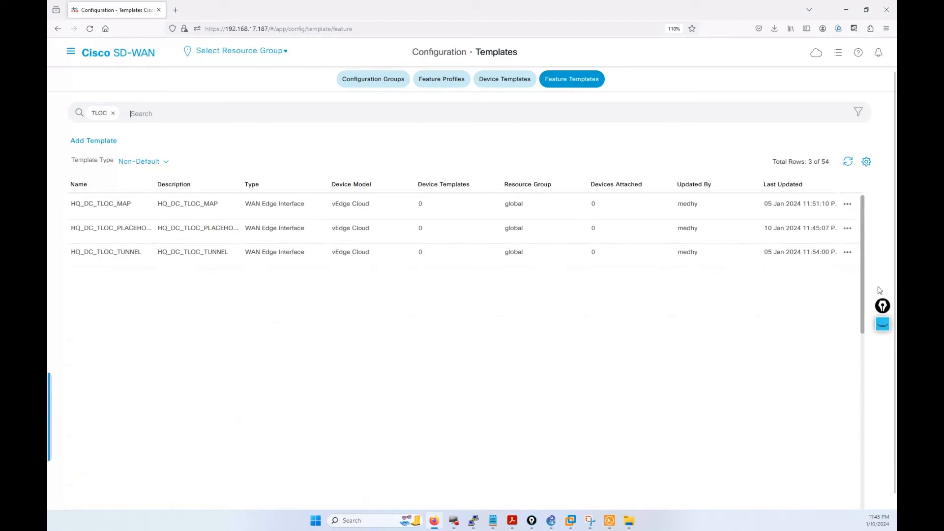
- Show the drawn annotations again and write .10 in blue above the g0/3 link
click(883, 326)
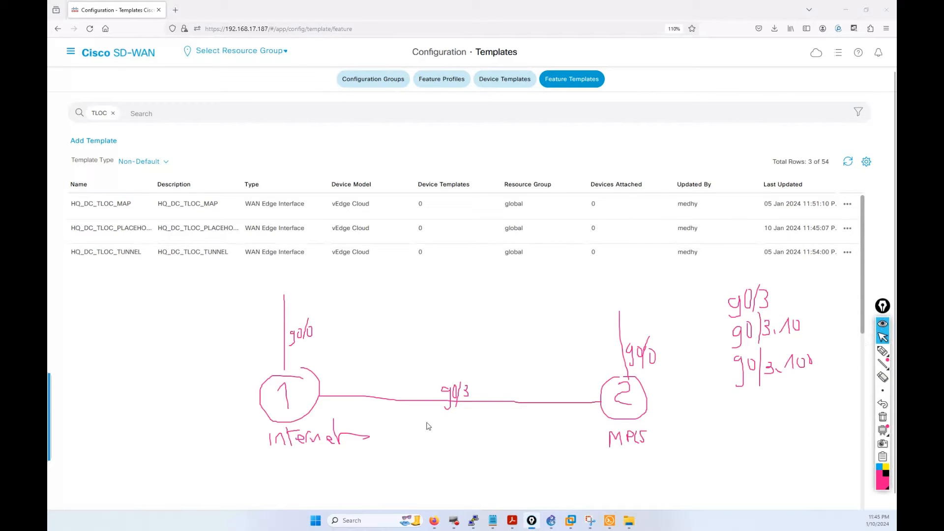
mouse_move(880, 359)
click(879, 467)
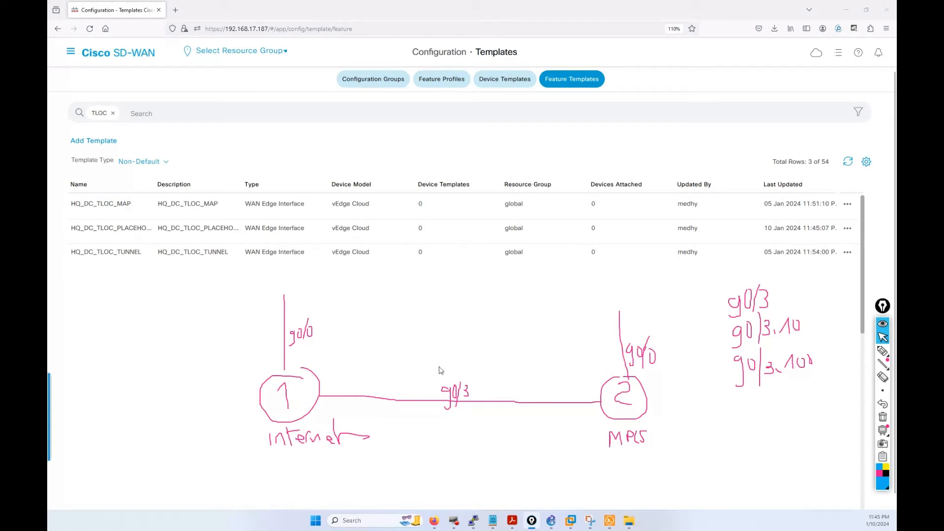
click(884, 350)
mouse_move(447, 364)
mouse_down()
mouse_move(452, 352)
mouse_move(466, 364)
mouse_move(466, 348)
mouse_up()
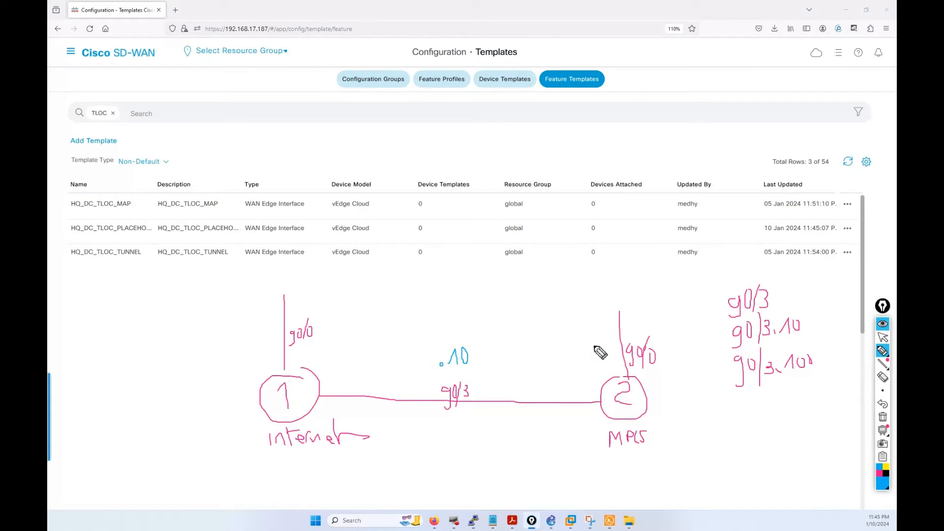
- Write .10 MAP beside circles 2 and 1, and .100 below the g0/3 link
click(576, 378)
mouse_move(583, 363)
mouse_down()
mouse_move(582, 378)
mouse_move(582, 355)
mouse_move(597, 347)
mouse_up()
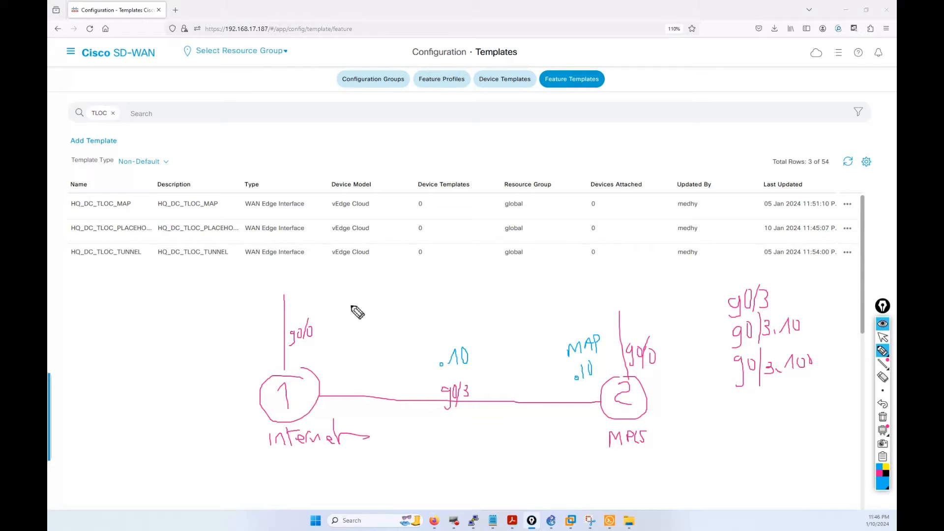
mouse_move(449, 442)
mouse_down()
mouse_move(455, 428)
mouse_move(457, 442)
mouse_move(473, 428)
mouse_up()
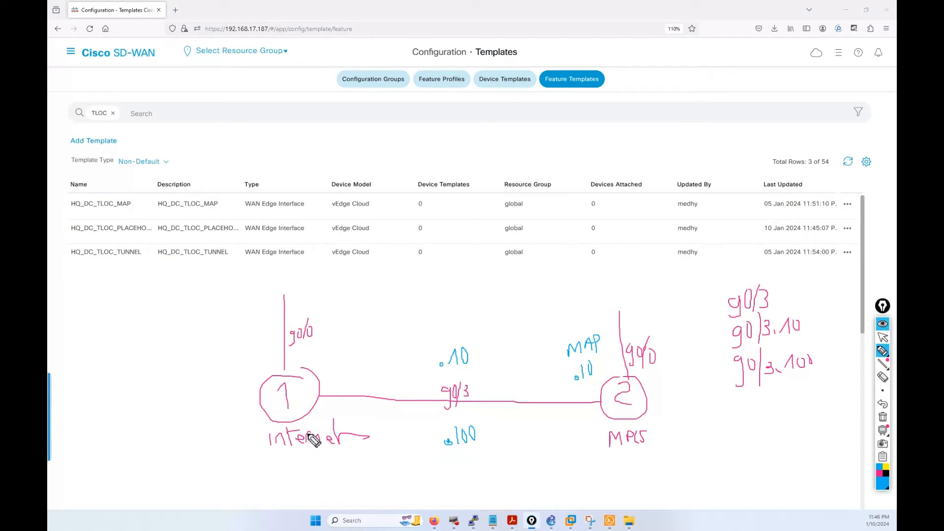
mouse_move(315, 417)
mouse_down()
mouse_move(326, 419)
mouse_move(330, 406)
mouse_move(332, 421)
mouse_move(364, 419)
mouse_up()
drag(366, 417, 368, 418)
- Hide the drawn annotations and open the HQ_DC_TLOC_MAP feature template for editing
mouse_move(884, 354)
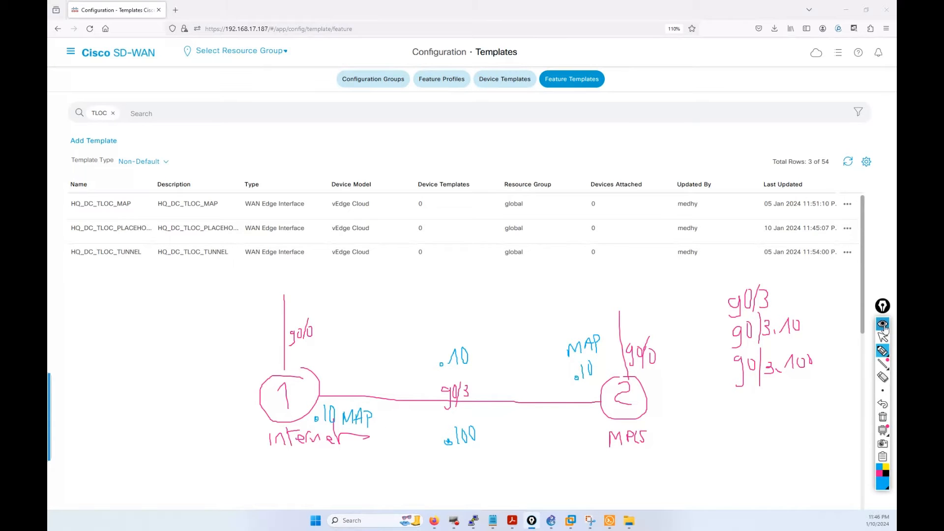
click(883, 323)
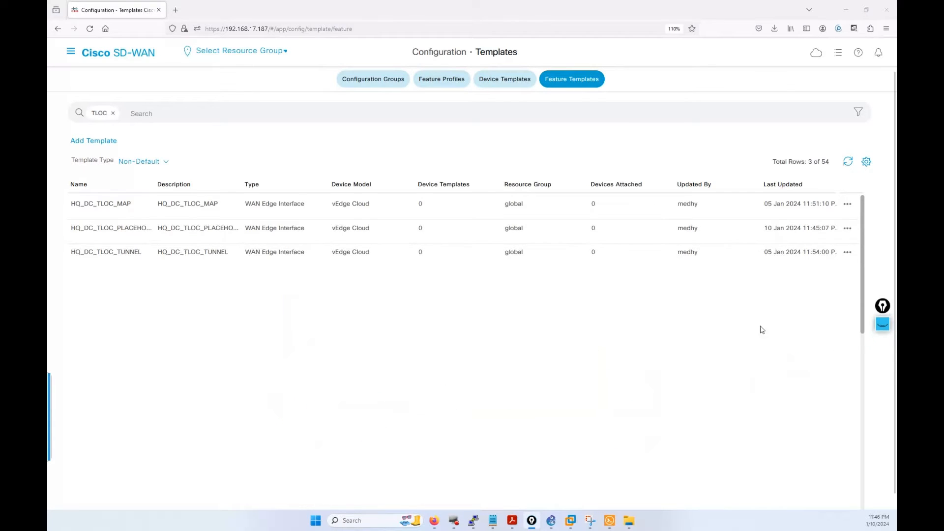
click(846, 205)
click(820, 238)
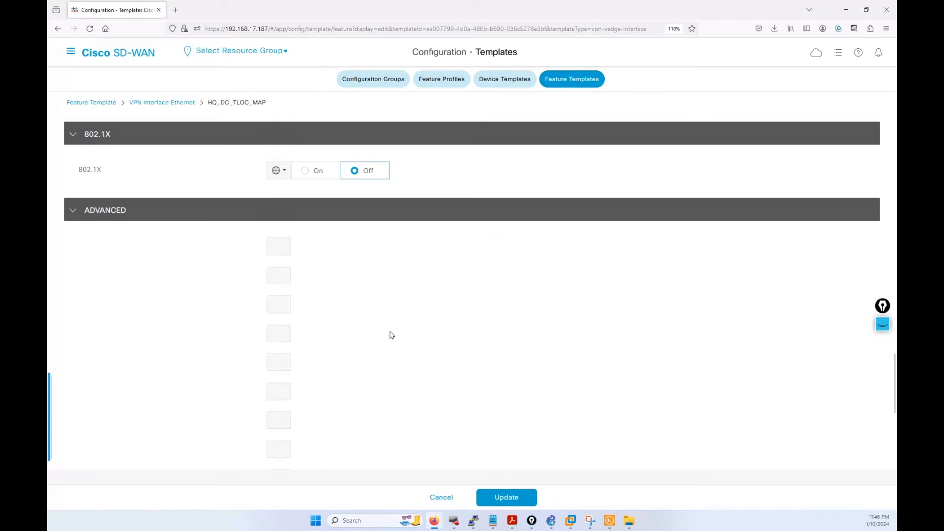
- Examine the HQ_DC_TLOC_MAP template's name, description, device-specific interface variables, tunnel and NAT settings, and advanced options including the IP MTU
scroll(440, 327, up, 4)
scroll(440, 327, up, 10)
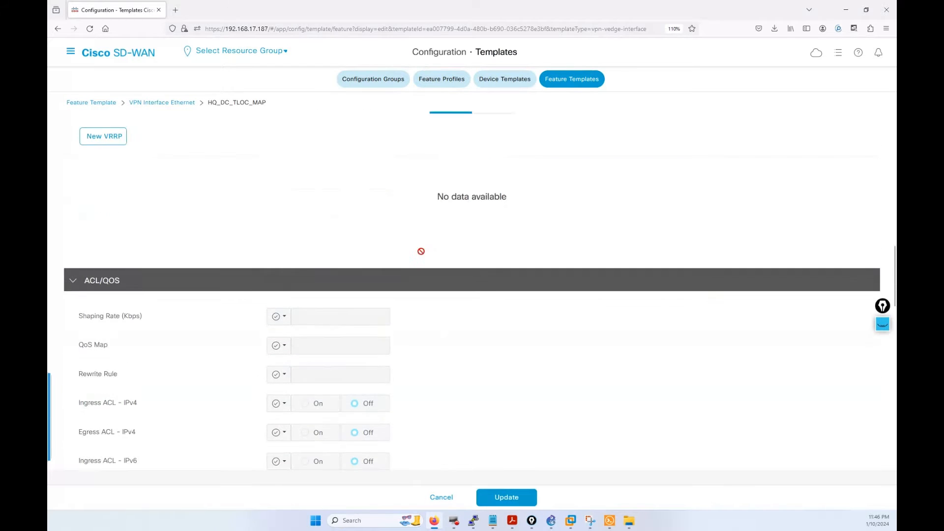
scroll(453, 267, up, 5)
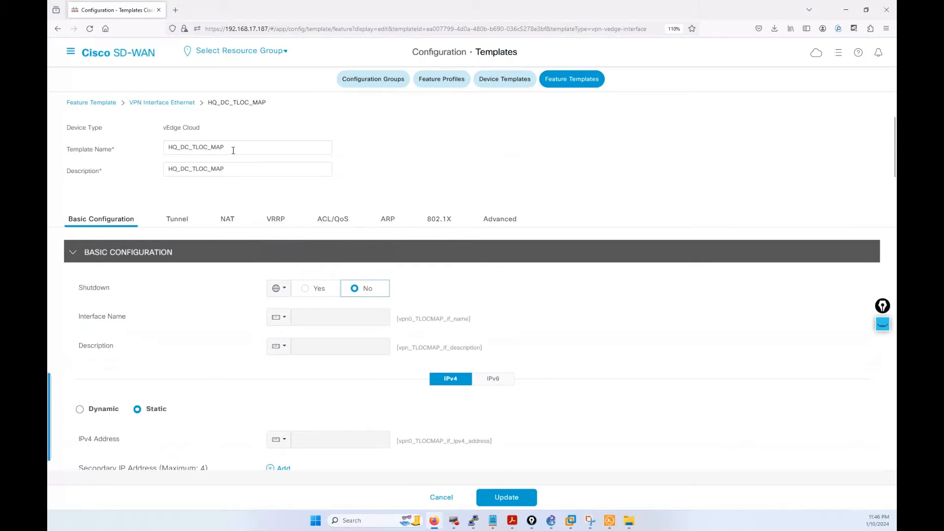
drag(233, 150, 170, 153)
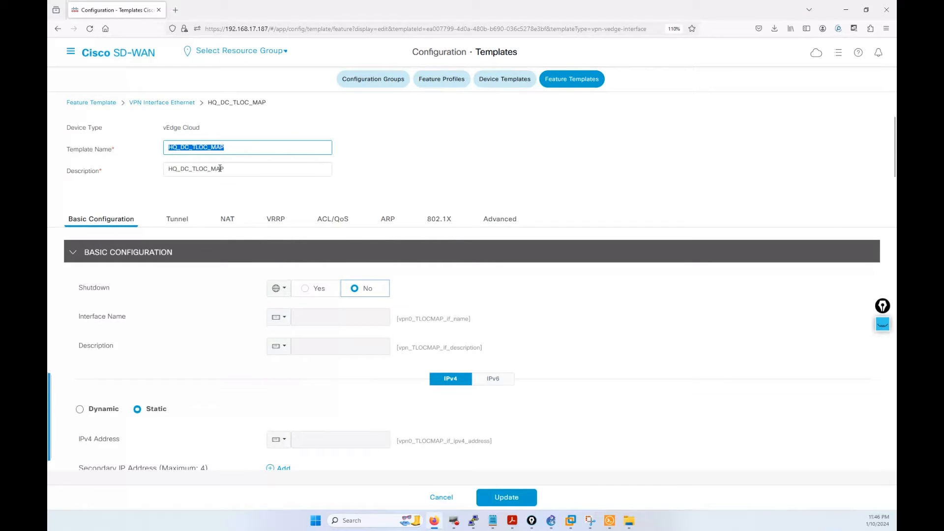
drag(234, 171, 174, 171)
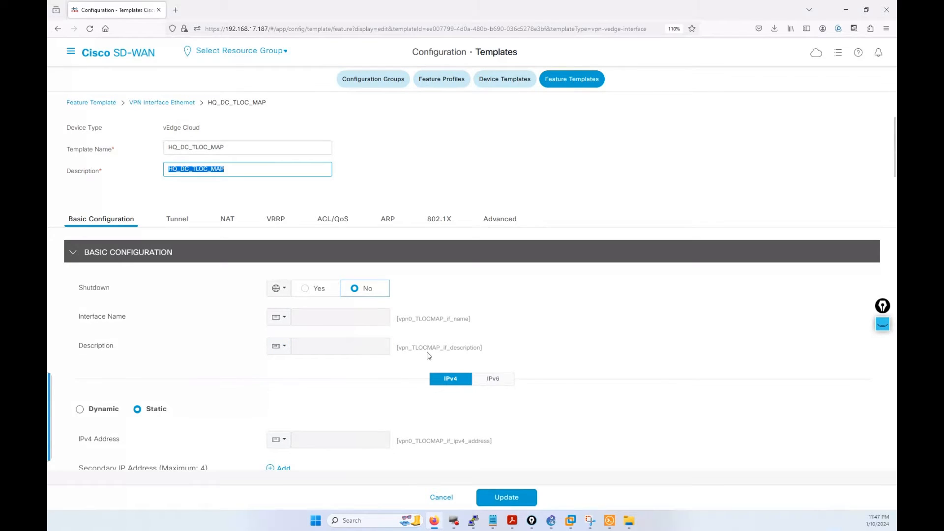
scroll(428, 356, down, 3)
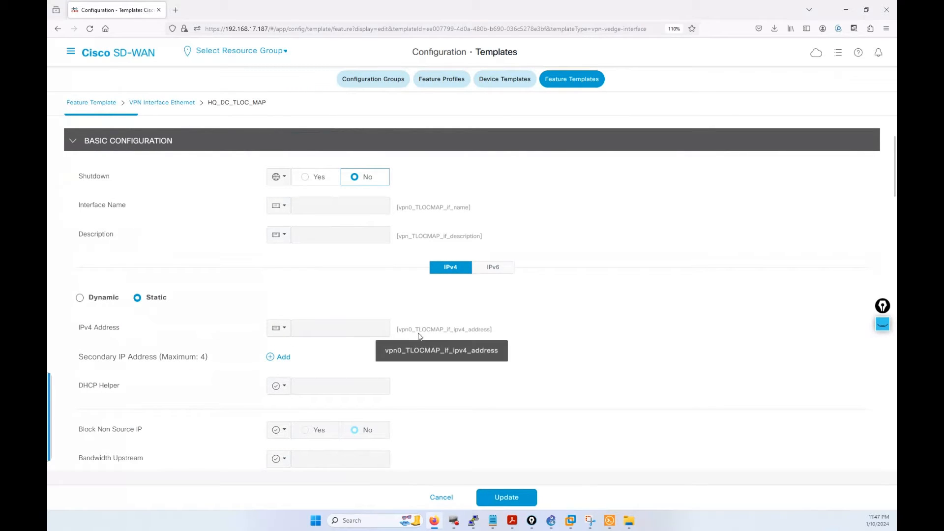
scroll(420, 336, down, 3)
scroll(420, 336, down, 3)
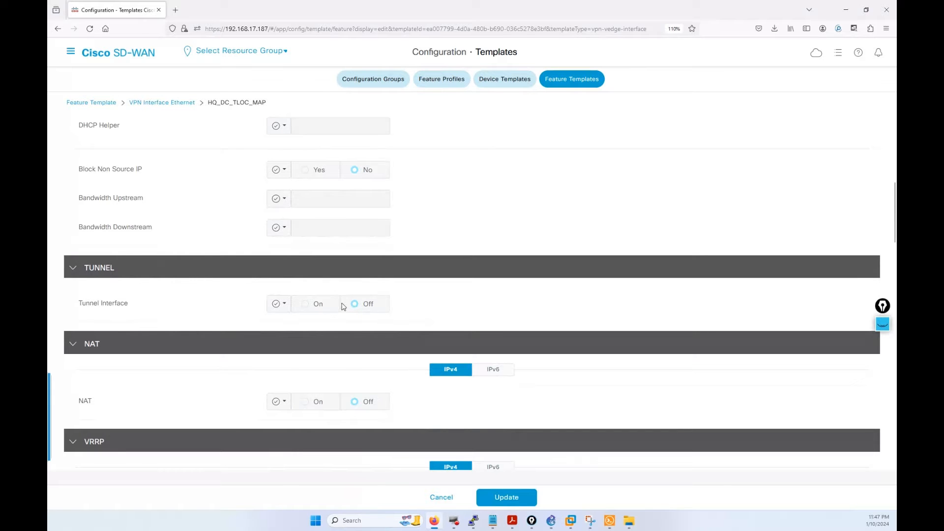
scroll(362, 324, down, 6)
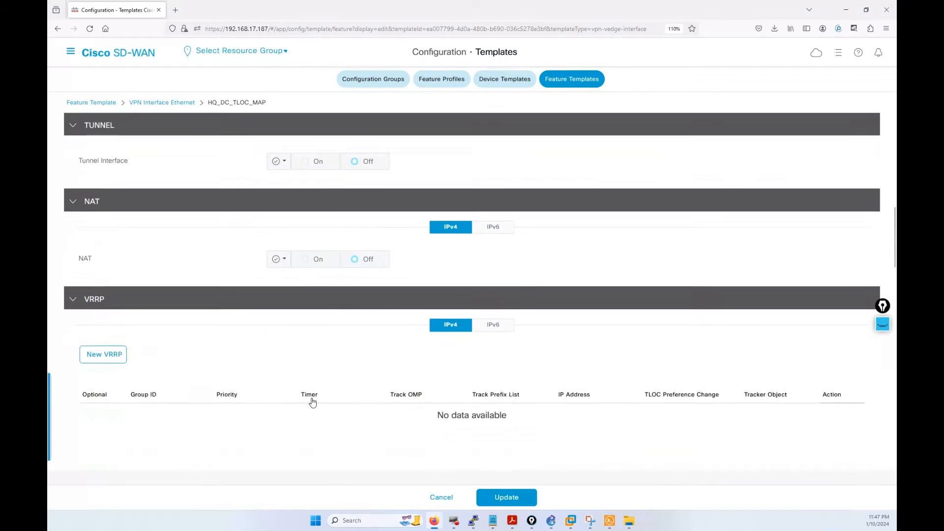
scroll(299, 392, down, 9)
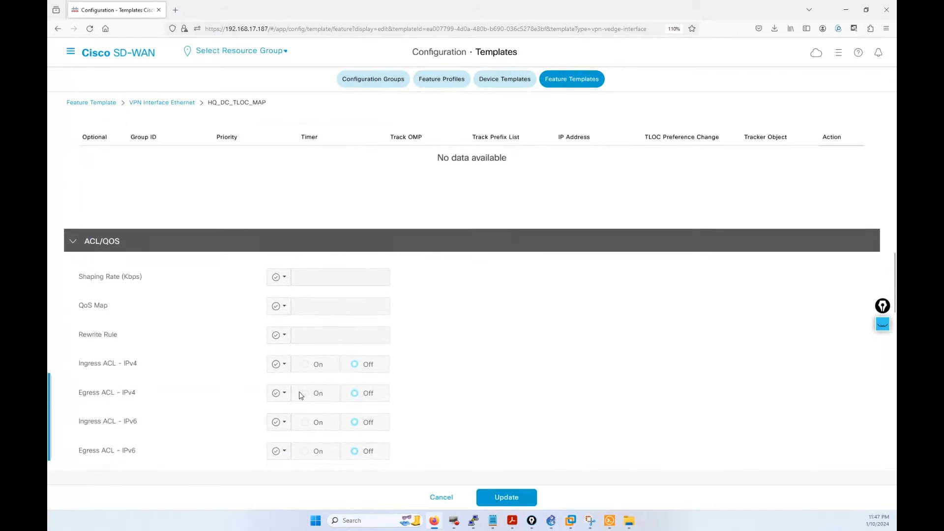
scroll(298, 392, down, 3)
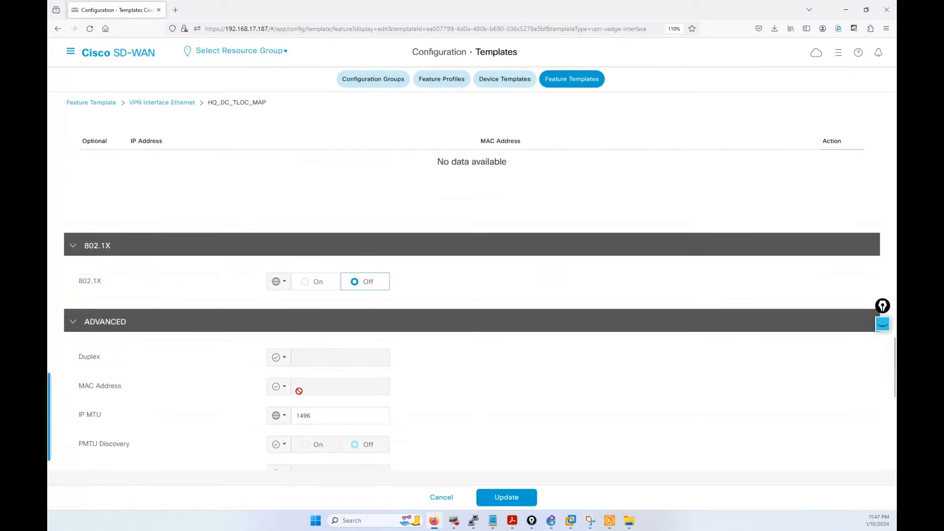
scroll(187, 379, down, 2)
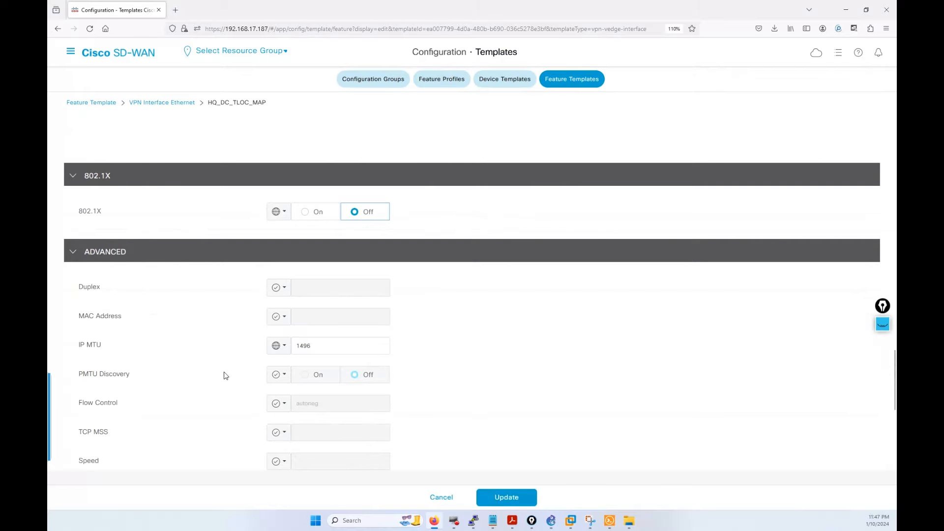
scroll(225, 374, down, 2)
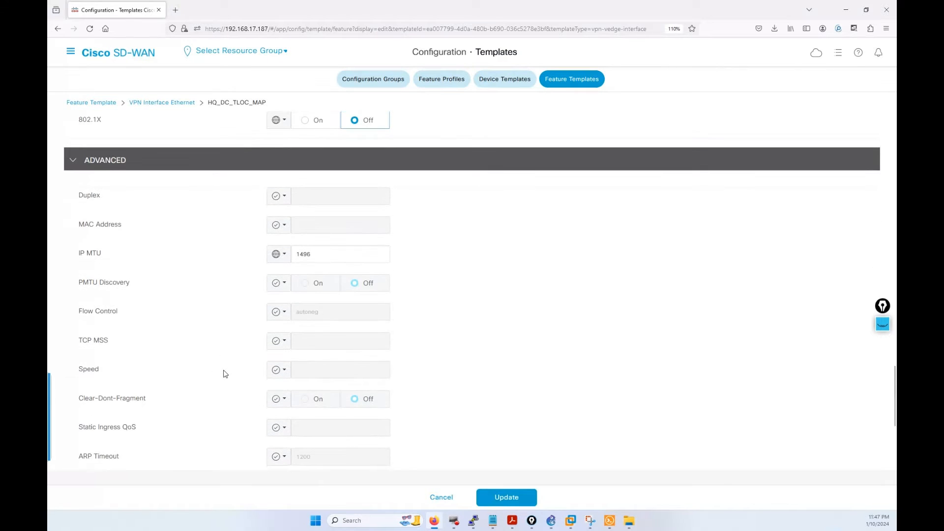
scroll(231, 364, down, 1)
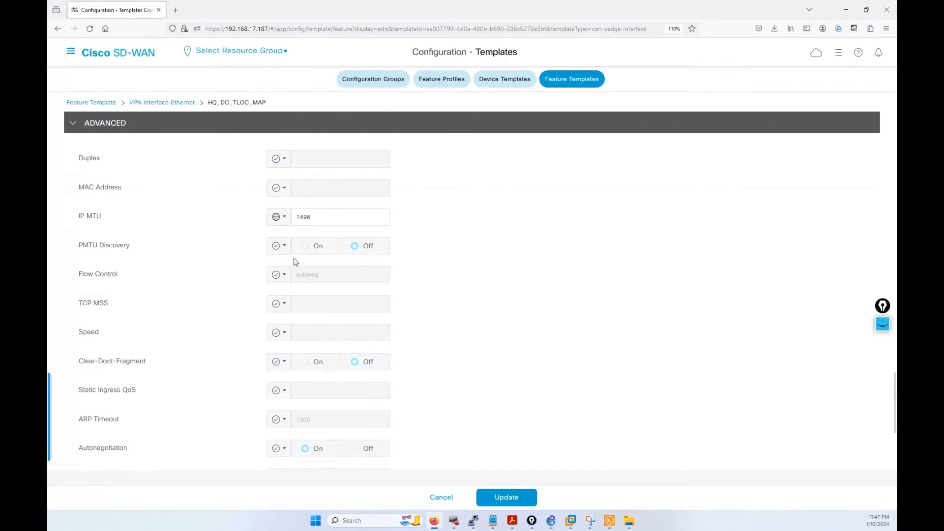
- Set PMTU Discovery to a global value of On in the HQ_DC_TLOC_MAP template's advanced settings
click(277, 245)
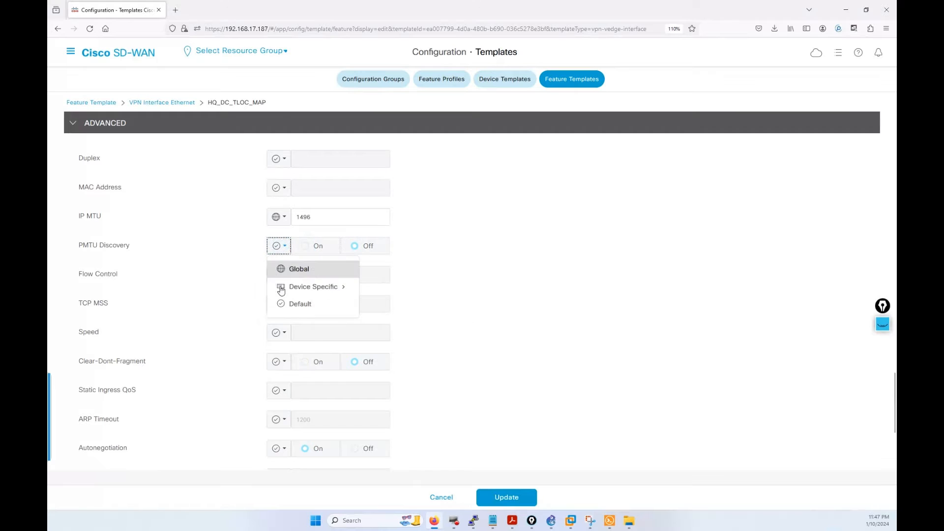
mouse_move(304, 290)
click(297, 268)
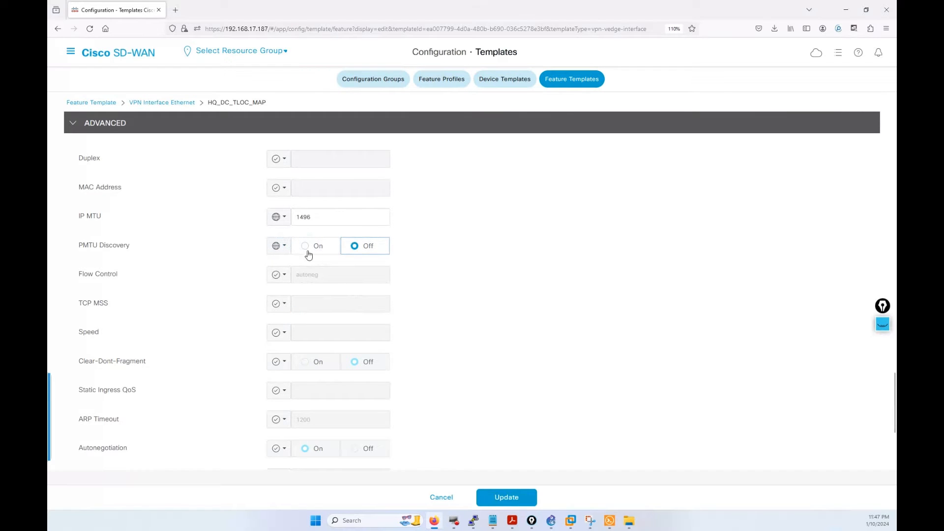
click(303, 244)
- Show the drawn annotations, circle the TLOC Extension row and circle 2's g0/0 label in blue, and hide the annotations again
scroll(307, 351, down, 2)
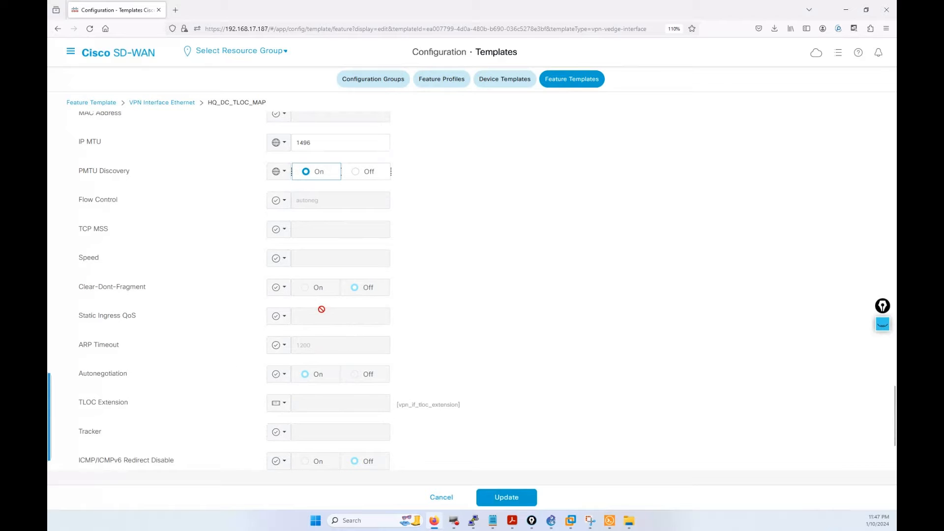
scroll(321, 309, down, 3)
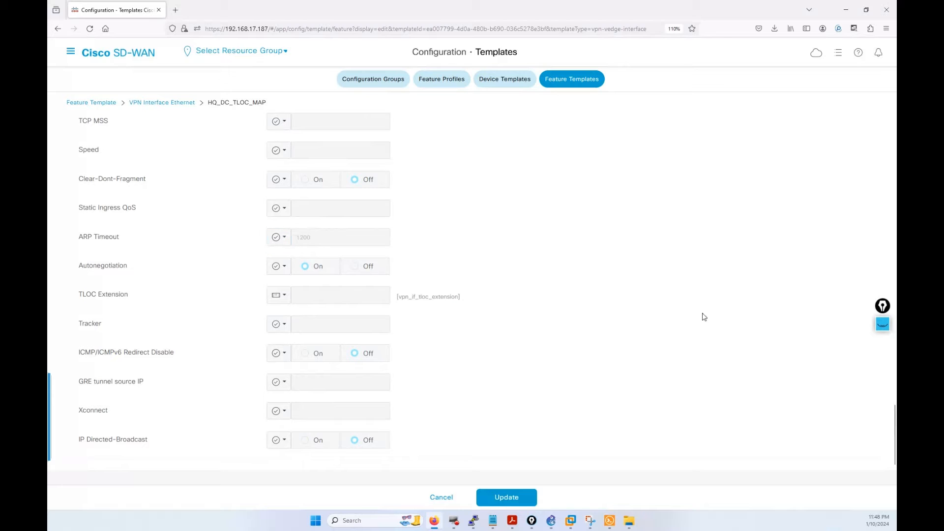
click(881, 326)
click(882, 351)
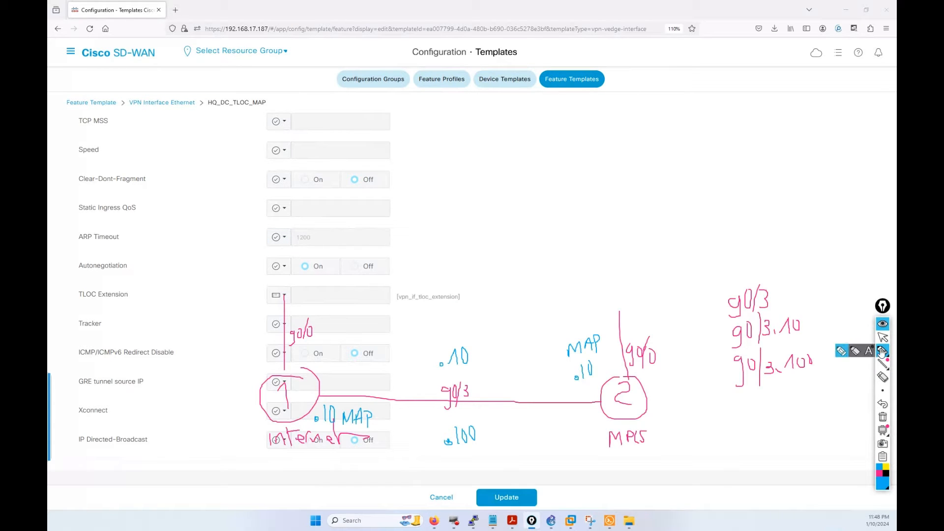
mouse_move(120, 284)
mouse_down()
mouse_move(112, 283)
mouse_move(115, 311)
mouse_move(475, 315)
mouse_move(382, 289)
mouse_move(122, 285)
mouse_up()
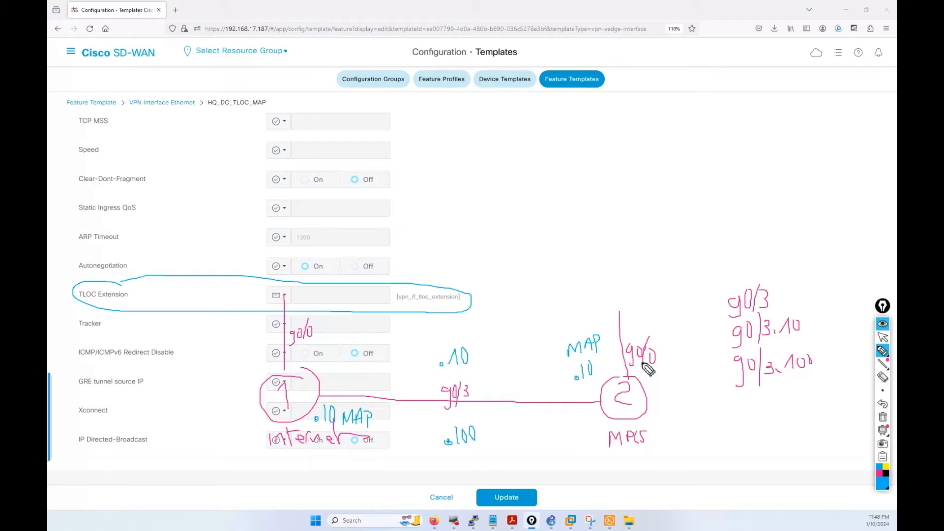
mouse_move(654, 339)
mouse_down()
mouse_move(623, 347)
mouse_move(657, 337)
mouse_up()
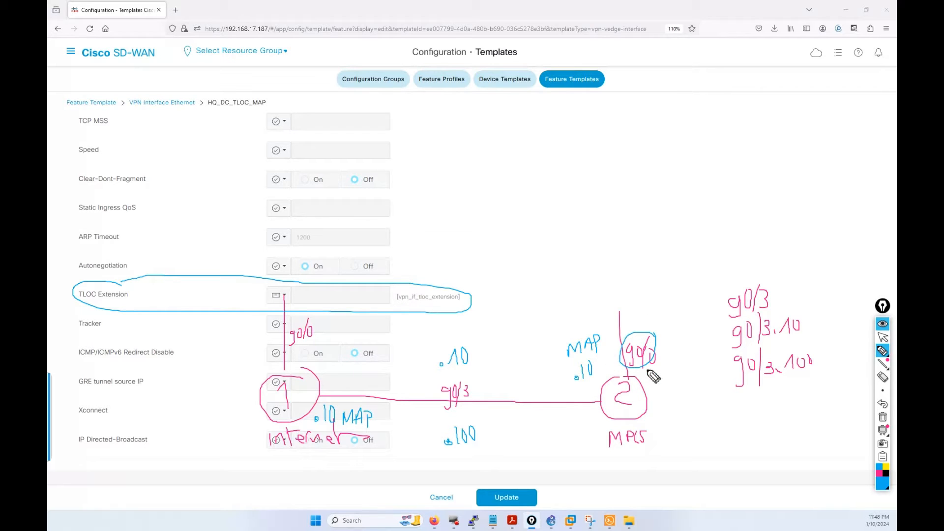
click(883, 323)
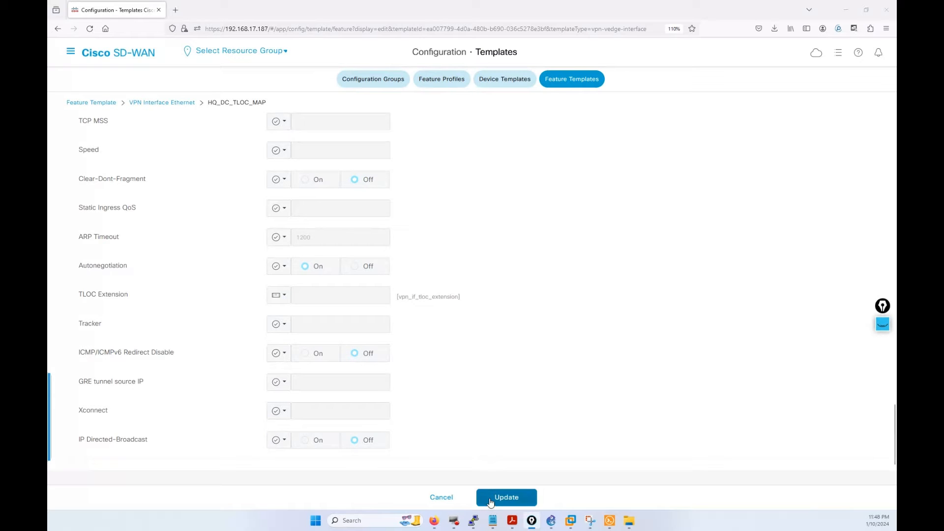
- Save the HQ_DC_TLOC_MAP template and filter the feature template list by TLOC
click(514, 498)
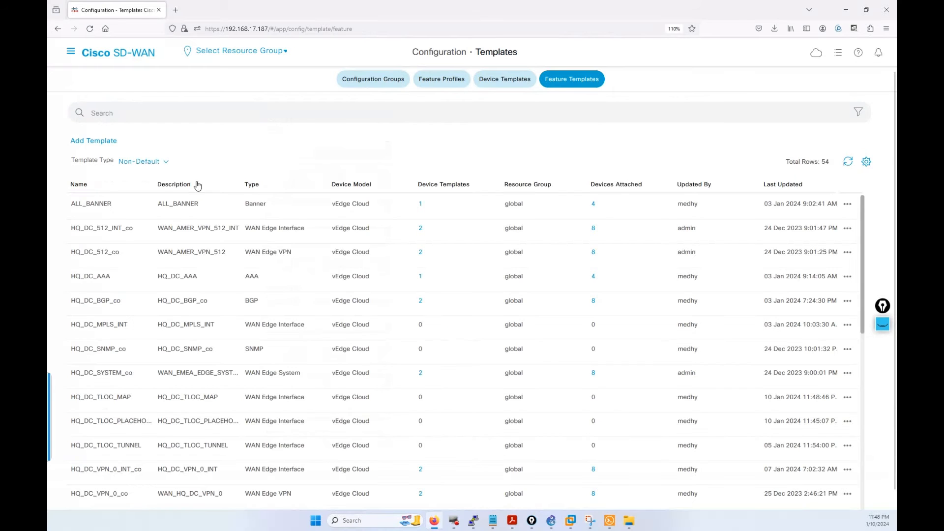
click(171, 115)
text(TUN)
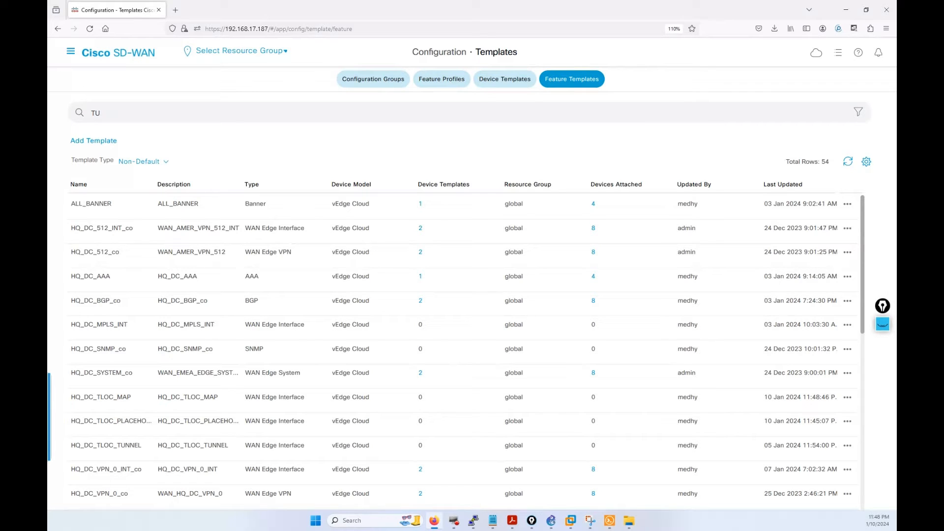
key(BackSpace)
text(LOC)
key(Return)
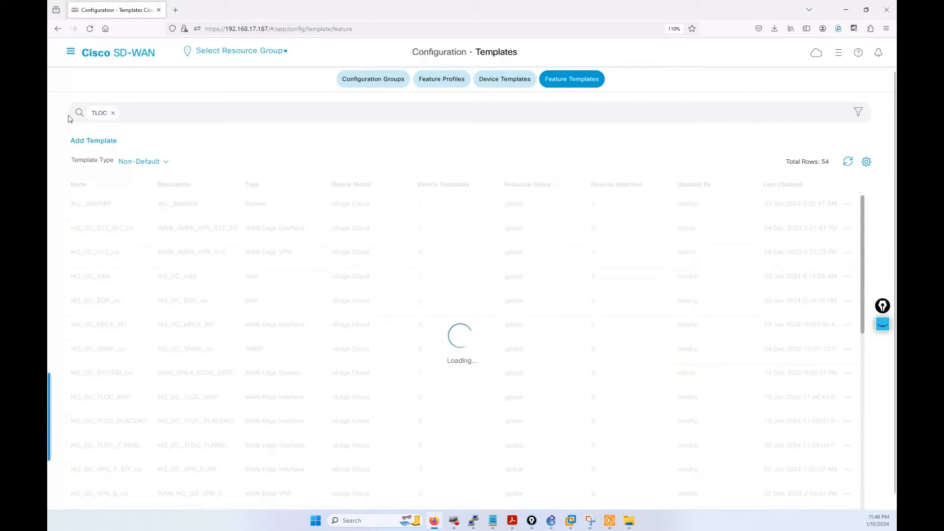
- Show the drawn annotations again and erase the blue outline drawn around the TLOC Extension row
click(882, 324)
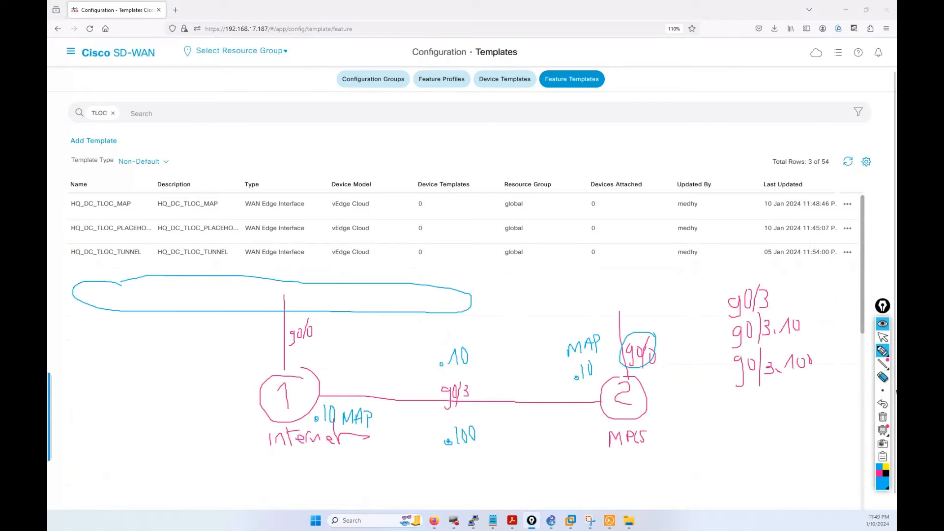
click(884, 377)
click(432, 283)
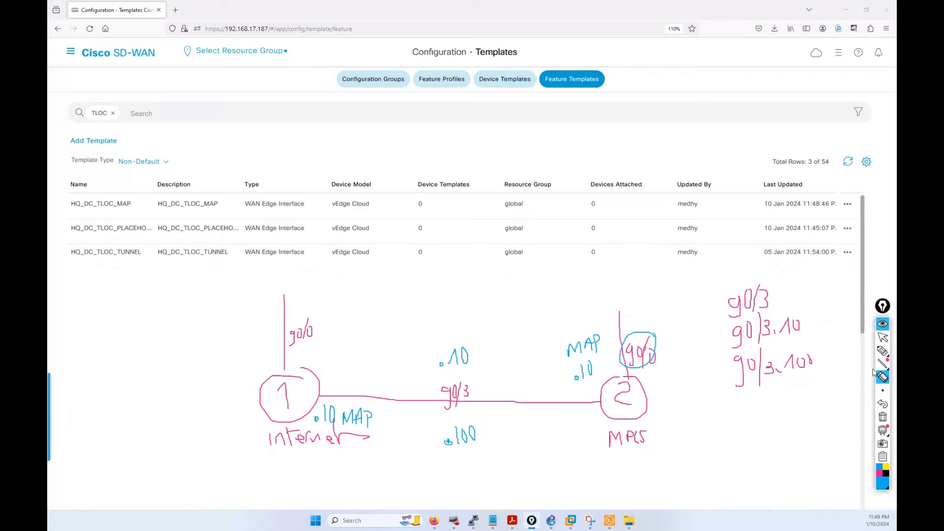
- Label circle 1 in green with MPLS TUN .10 and INT, and change the number beside its MAP label to .100
click(882, 352)
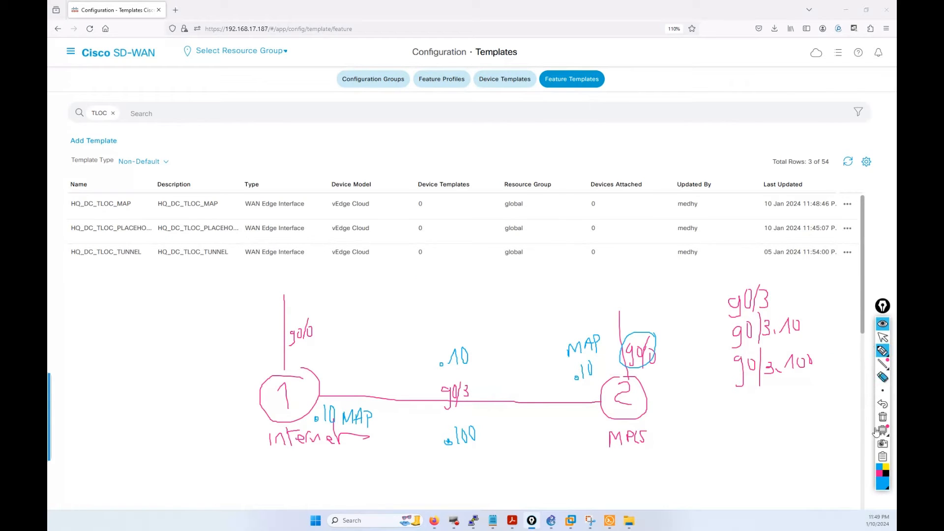
click(886, 489)
click(855, 398)
mouse_move(323, 361)
mouse_down()
mouse_move(340, 358)
mouse_move(331, 374)
mouse_move(344, 373)
mouse_move(351, 365)
mouse_move(335, 345)
mouse_move(357, 352)
mouse_up()
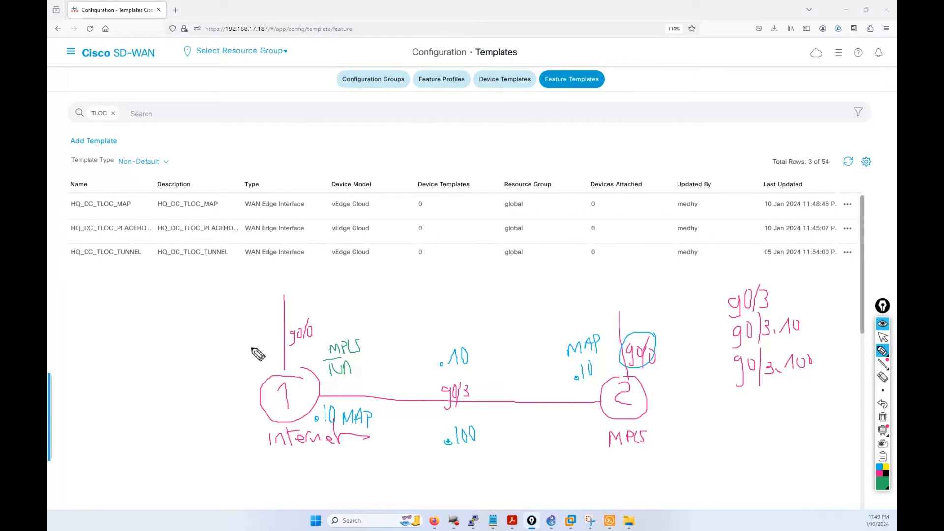
mouse_move(252, 348)
mouse_down()
mouse_move(256, 361)
mouse_move(280, 358)
mouse_move(281, 336)
mouse_up()
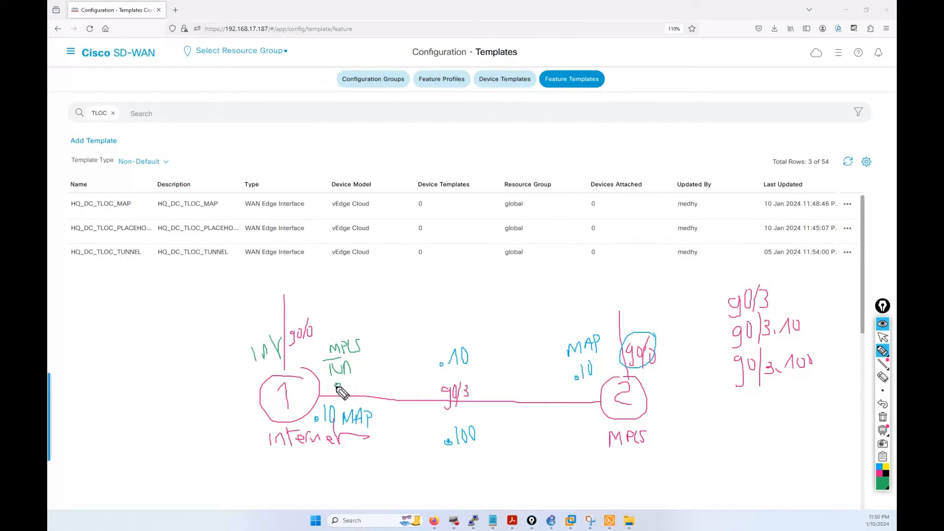
mouse_move(346, 377)
mouse_down()
mouse_move(346, 387)
mouse_move(355, 378)
mouse_up()
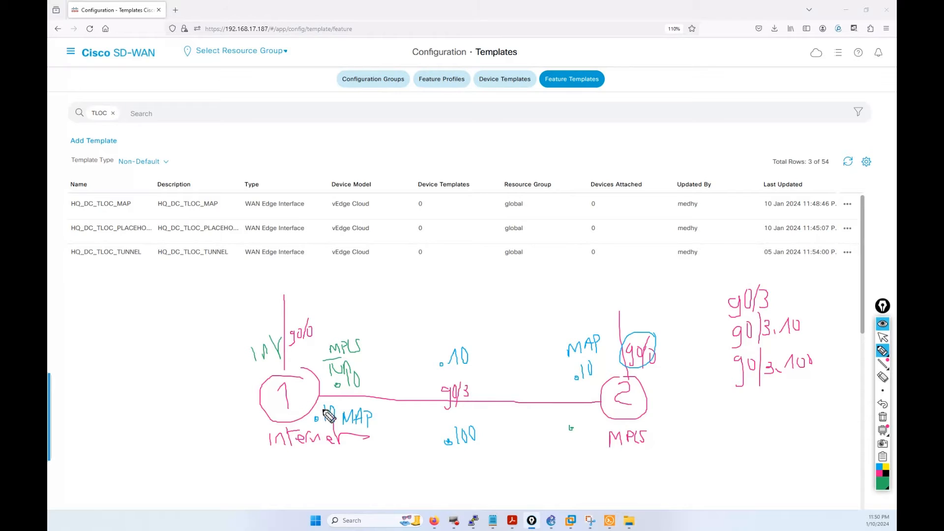
drag(340, 409, 339, 410)
- Write .100 and INT TUN in green beside circle 2, and add a green note next to its circled g0/0 label
mouse_move(580, 414)
mouse_down()
mouse_move(581, 430)
mouse_move(594, 418)
mouse_up()
mouse_move(556, 445)
mouse_down()
mouse_move(558, 459)
mouse_move(587, 441)
mouse_move(584, 472)
mouse_move(607, 467)
mouse_up()
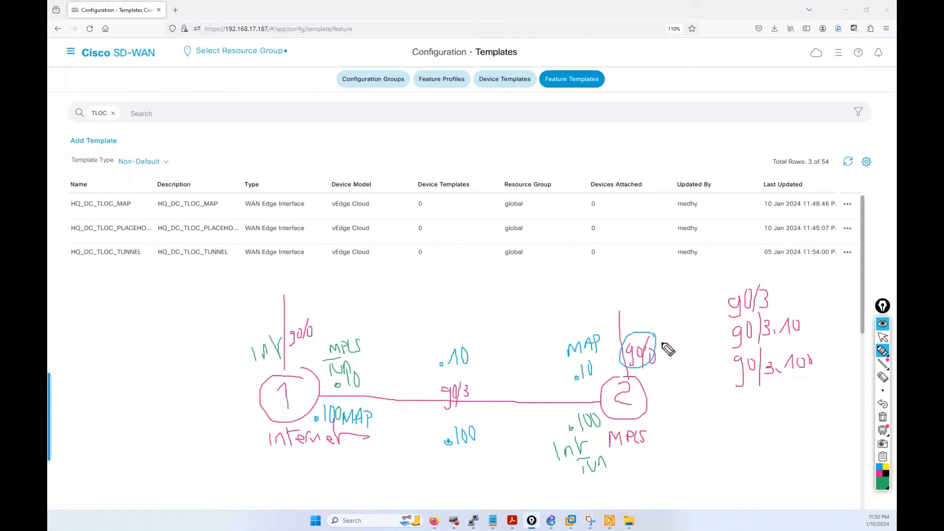
mouse_move(665, 340)
mouse_down()
mouse_move(664, 350)
mouse_move(693, 347)
mouse_up()
- Hide the drawn annotations and open the HQ_DC_TLOC_TUNNEL feature template for editing
click(882, 324)
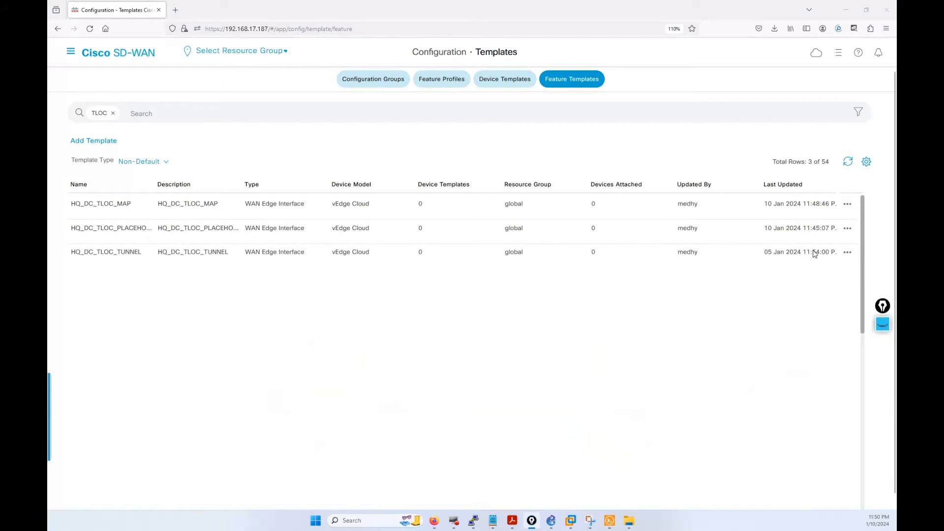
click(846, 253)
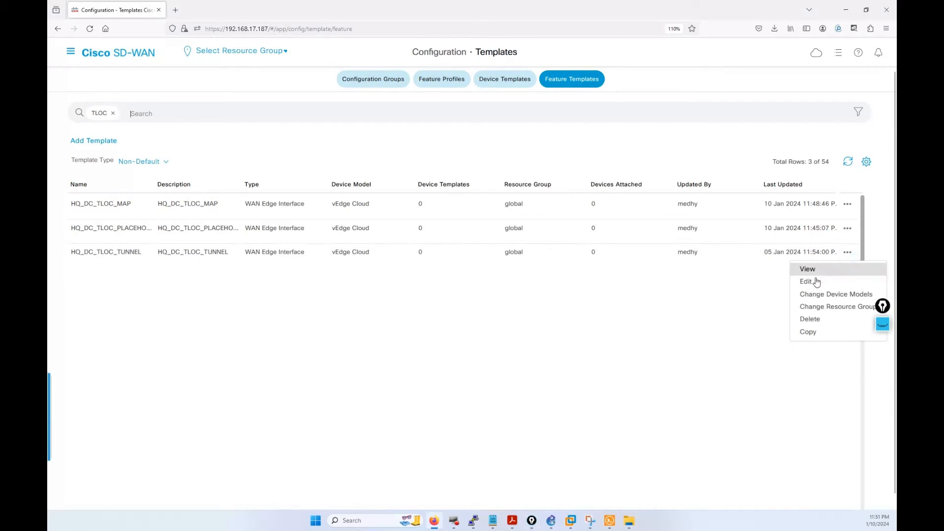
click(811, 280)
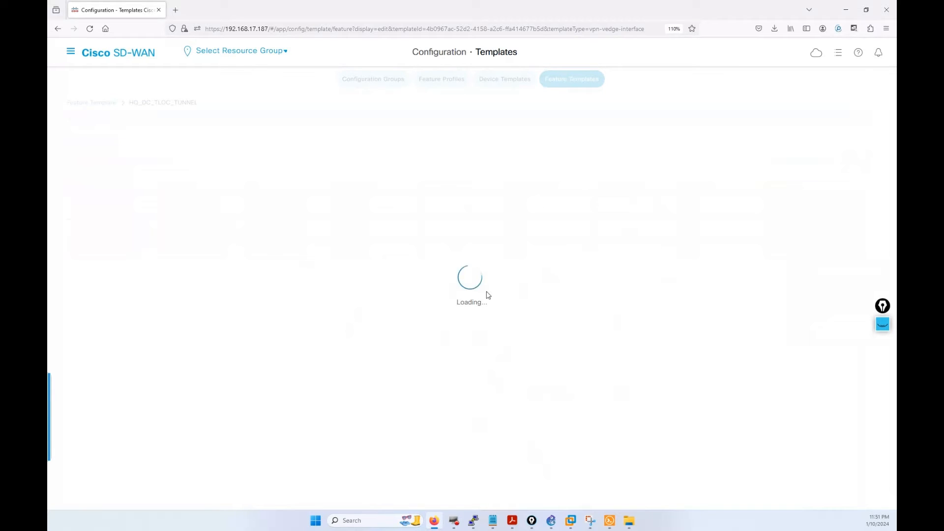
- Examine the tunnel template's name, description, basic interface and IPv4 variables, and the tunnel interface and color settings
scroll(492, 217, up, 15)
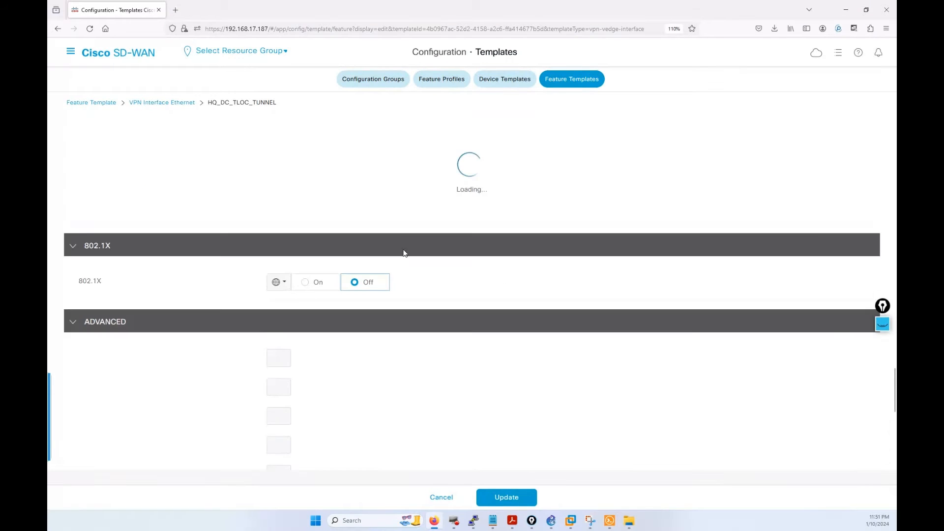
scroll(507, 233, up, 8)
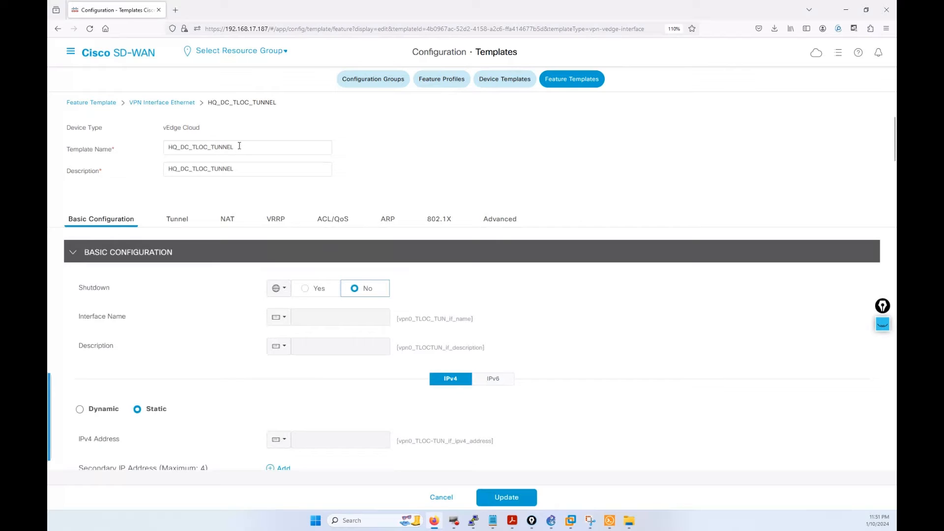
drag(238, 146, 174, 146)
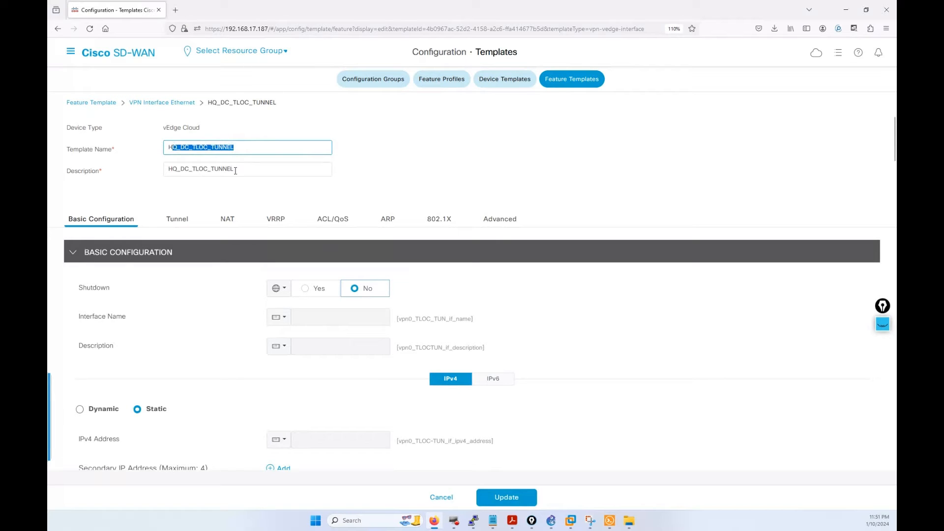
drag(235, 170, 173, 169)
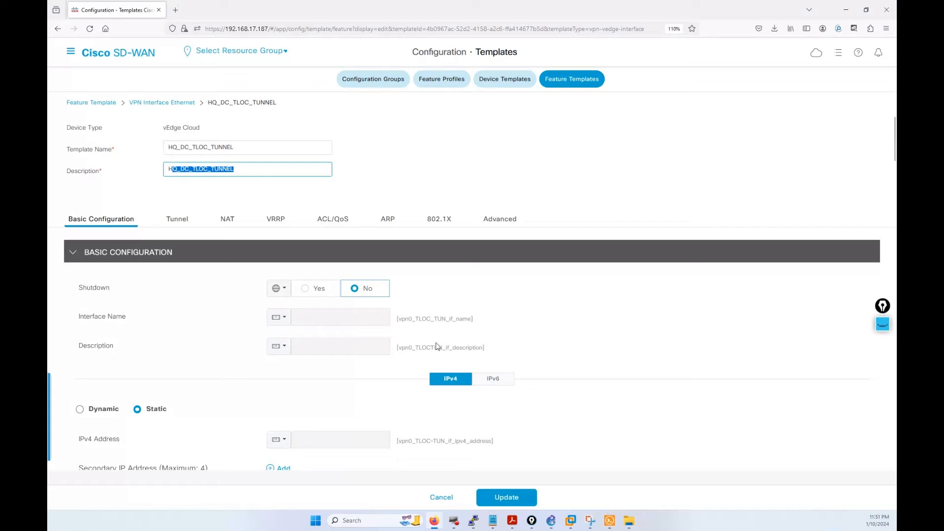
scroll(438, 350, down, 1)
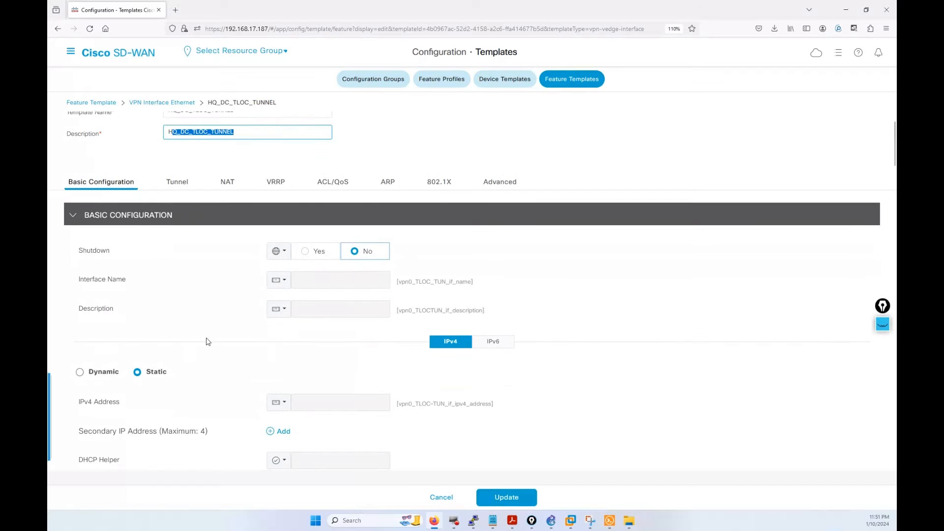
scroll(360, 365, down, 1)
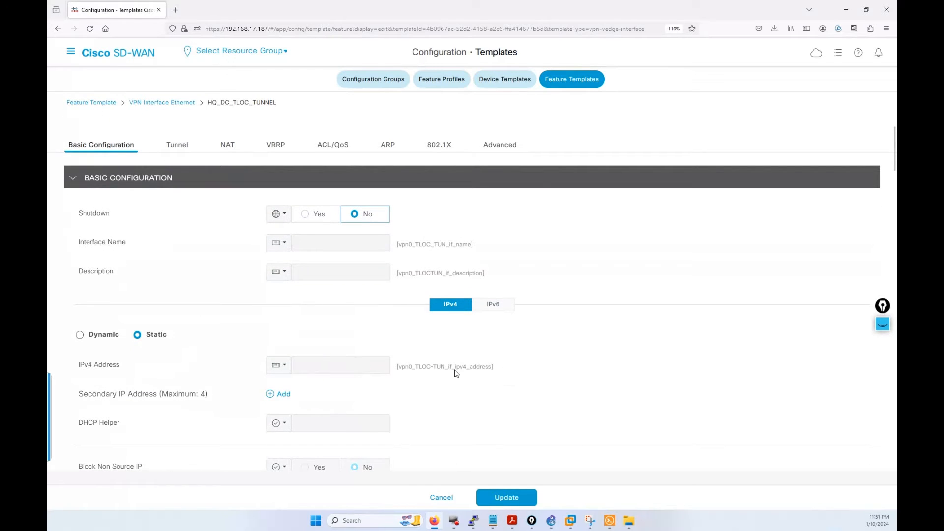
scroll(455, 372, down, 2)
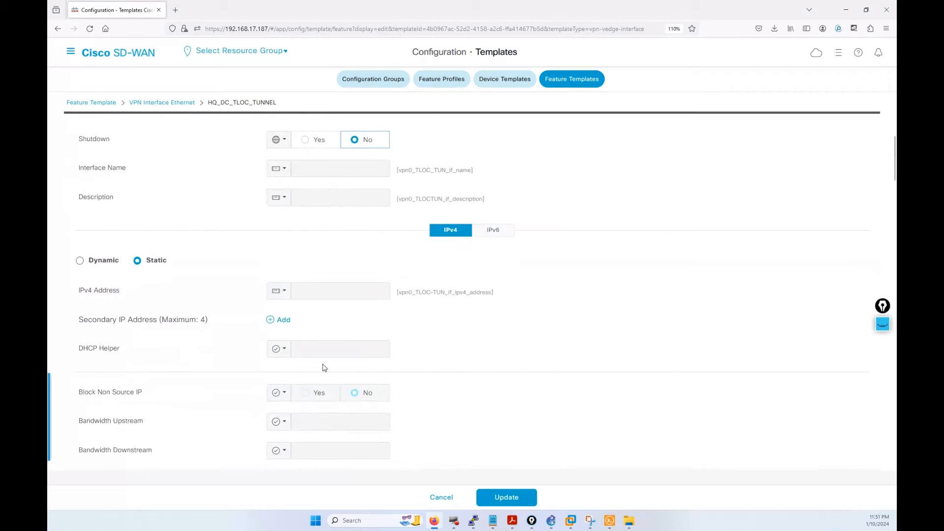
scroll(324, 368, down, 4)
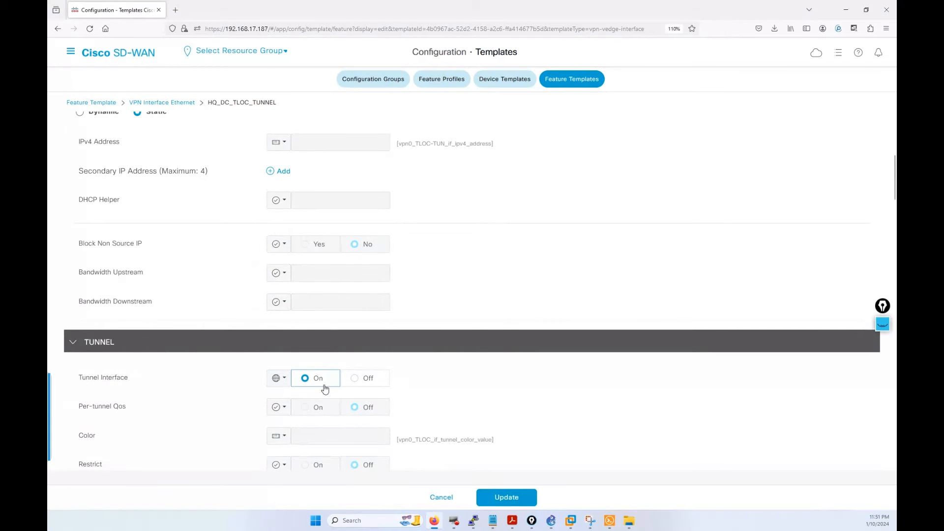
scroll(324, 388, down, 1)
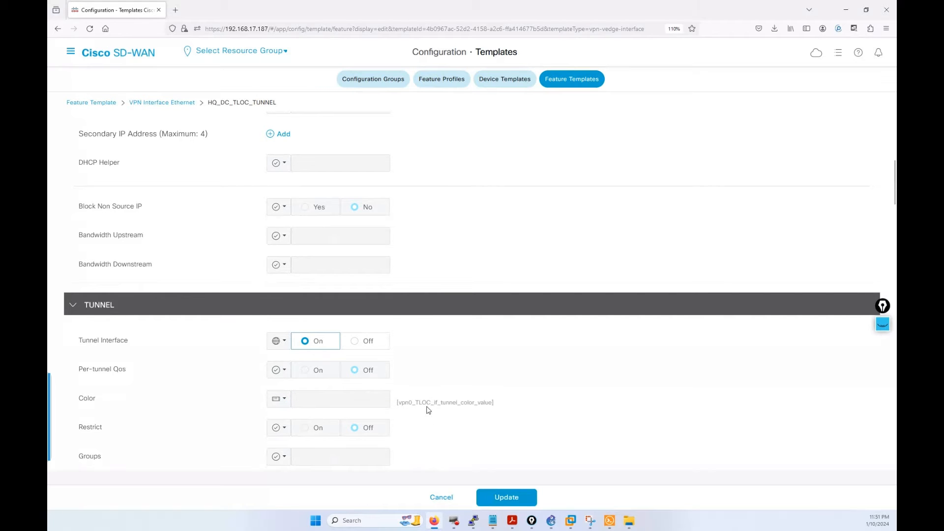
scroll(428, 411, down, 2)
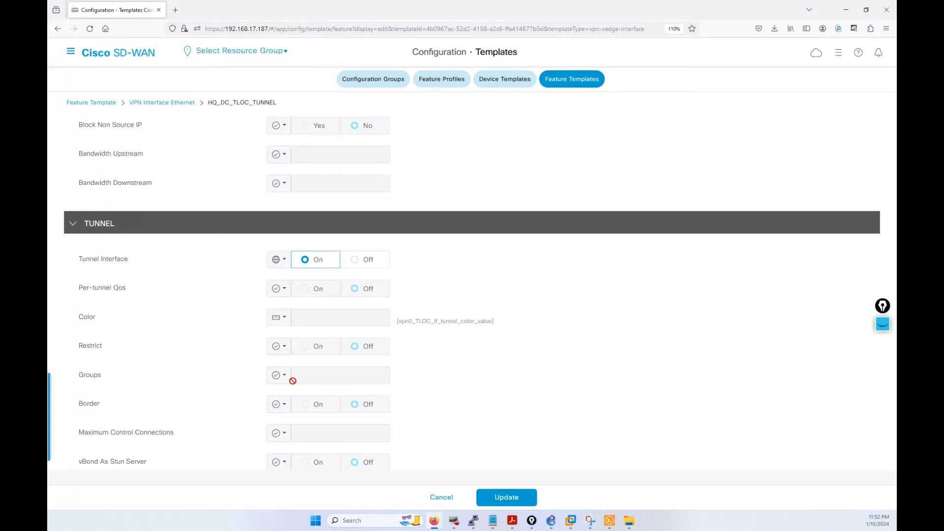
- Examine the remaining Tunnel settings, from Groups and Port Hop to the Allow Service entries
scroll(429, 392, down, 2)
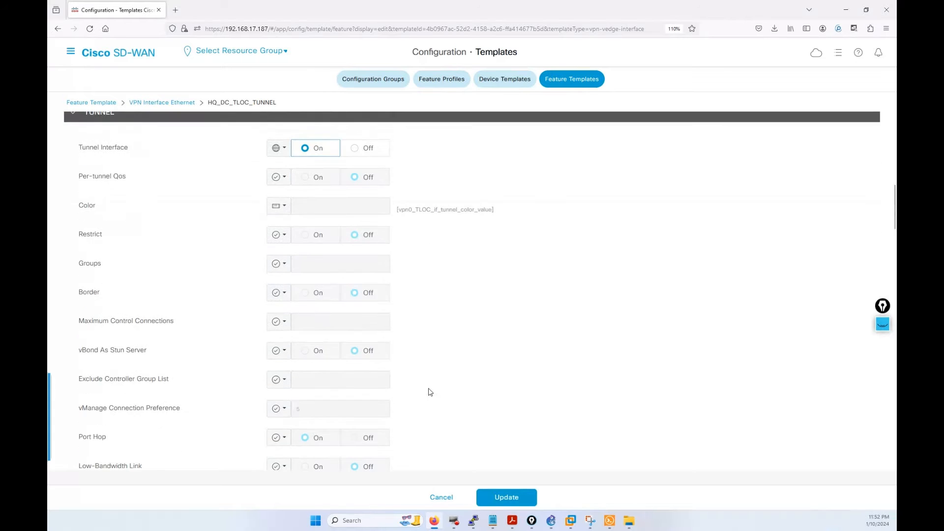
scroll(429, 392, down, 8)
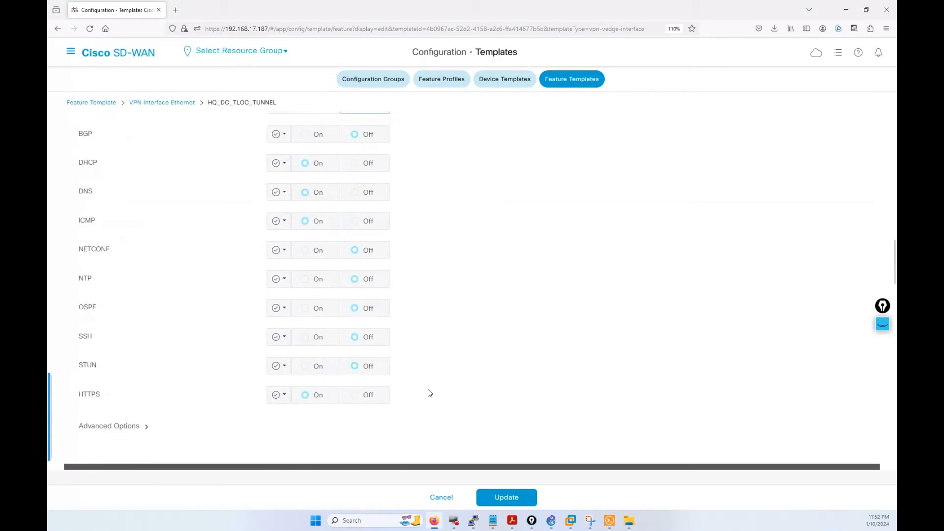
scroll(430, 392, down, 5)
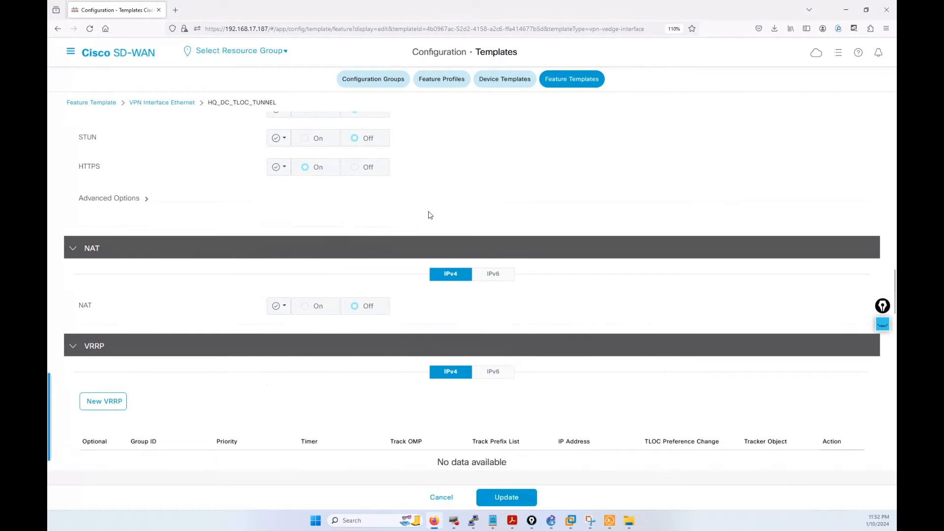
drag(896, 293, 895, 202)
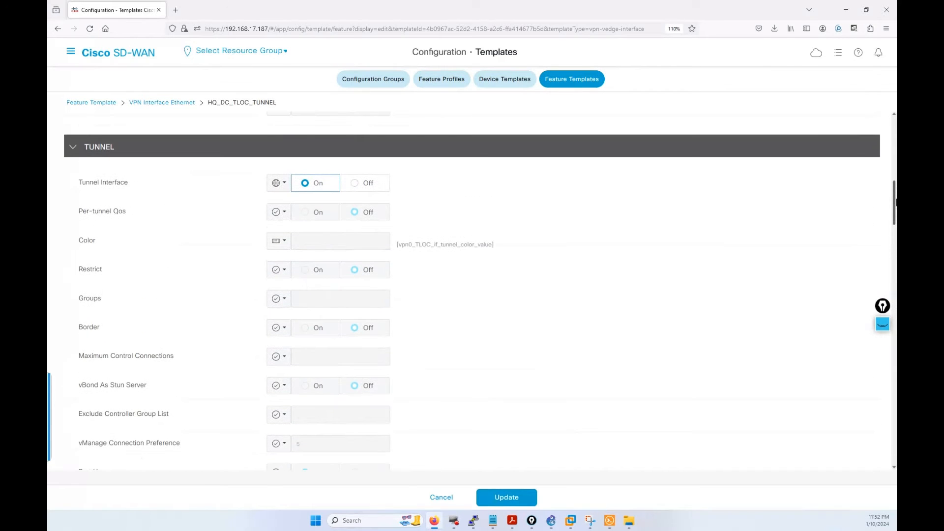
scroll(895, 201, down, 1)
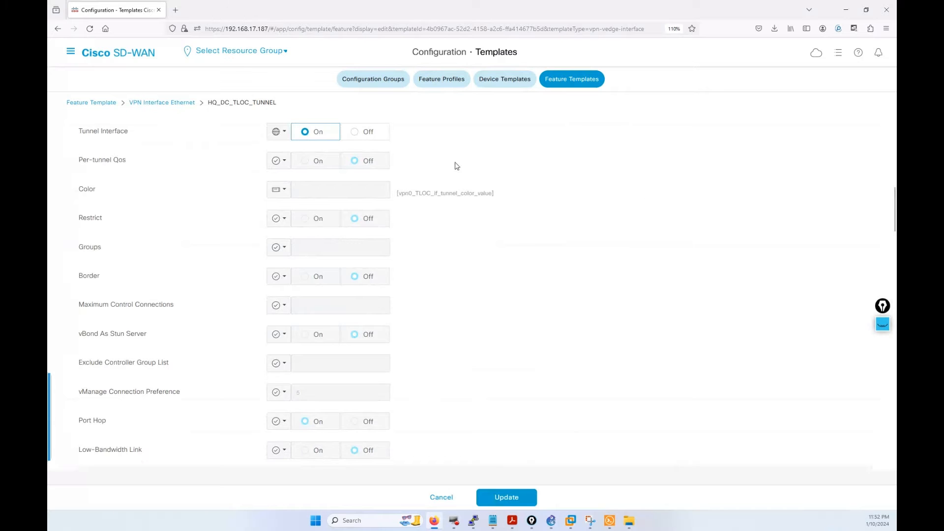
scroll(429, 203, down, 4)
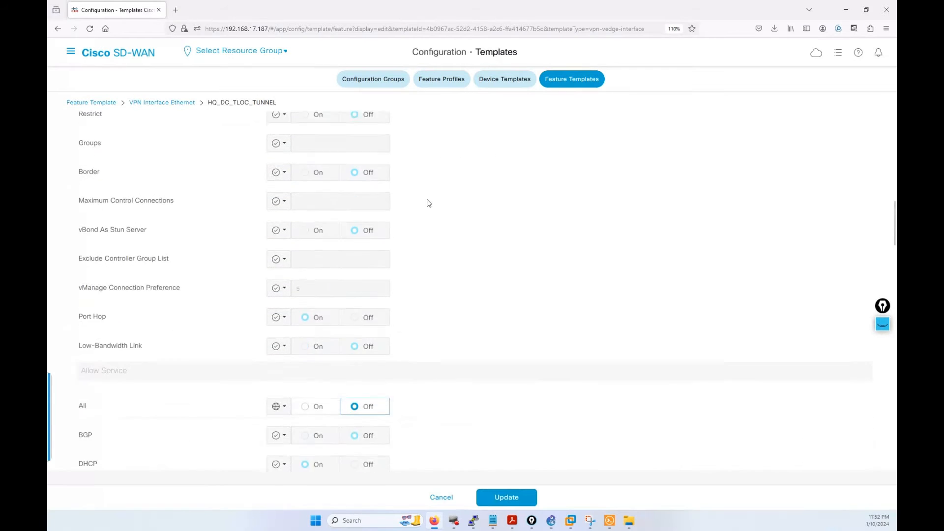
scroll(256, 348, down, 1)
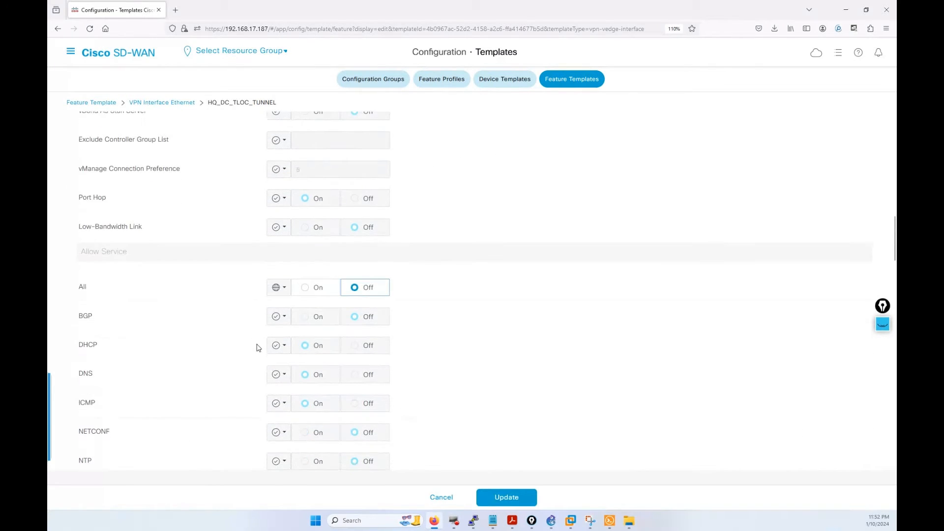
scroll(264, 310, down, 1)
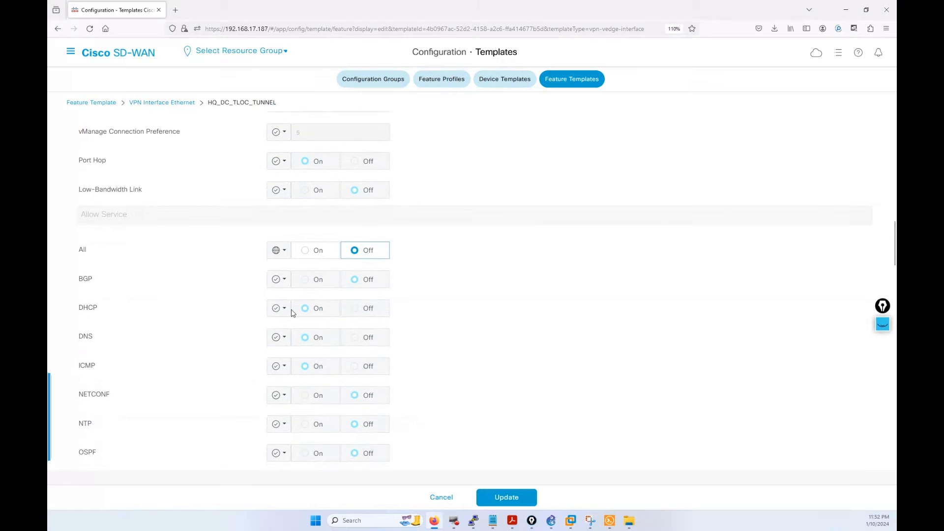
scroll(275, 311, down, 2)
scroll(291, 313, down, 3)
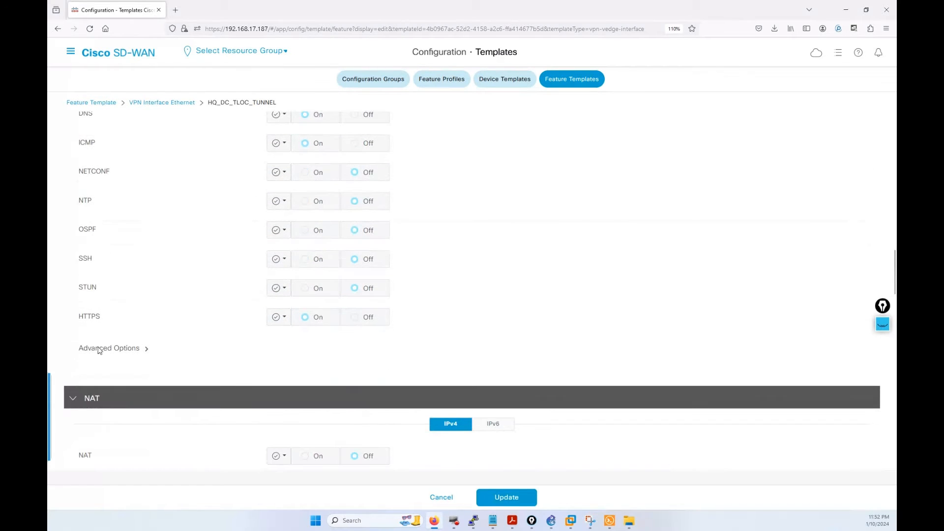
- Expand the Tunnel section's Advanced Options, examine the encapsulation and timer settings, and collapse them again
click(128, 347)
scroll(177, 369, down, 6)
scroll(196, 363, up, 2)
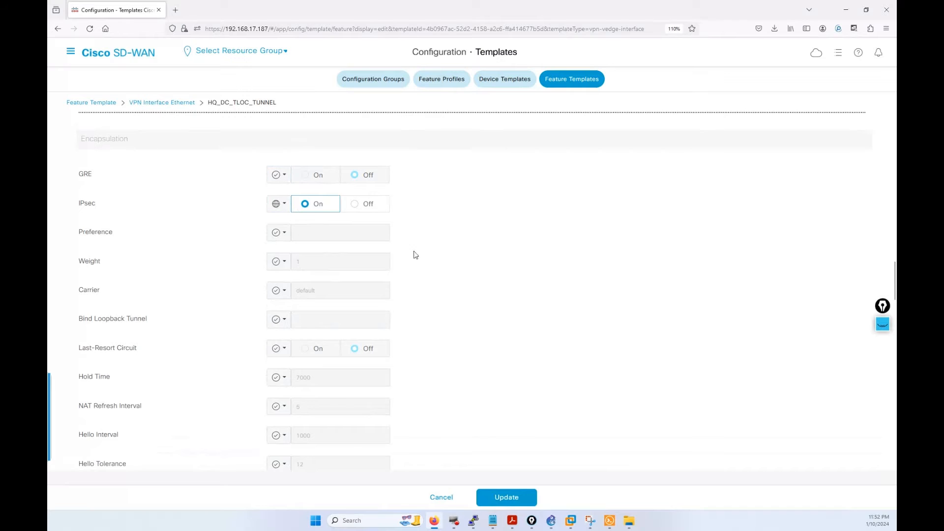
scroll(213, 269, up, 4)
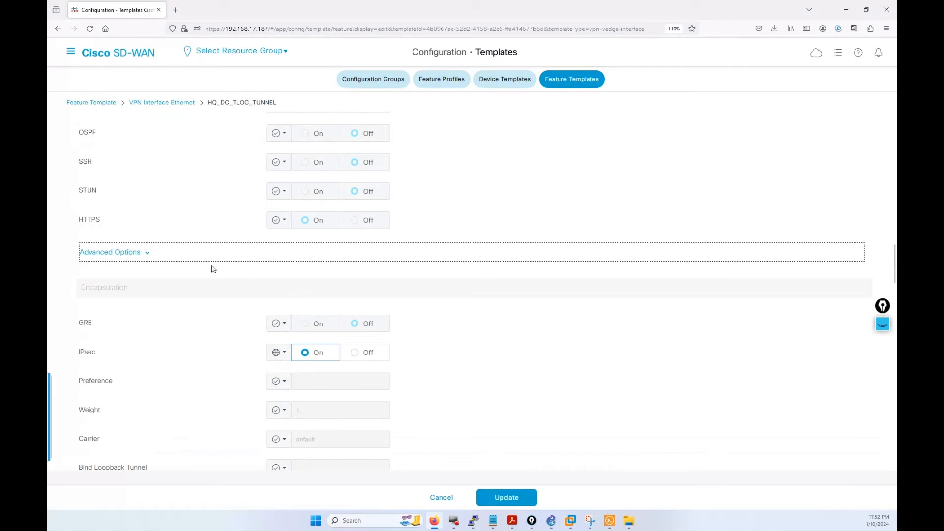
click(145, 254)
- Check the ACL/QoS, 802.1X and Advanced sections, including IP MTU and PMTU Discovery, and update the tunnel feature template
scroll(172, 274, down, 5)
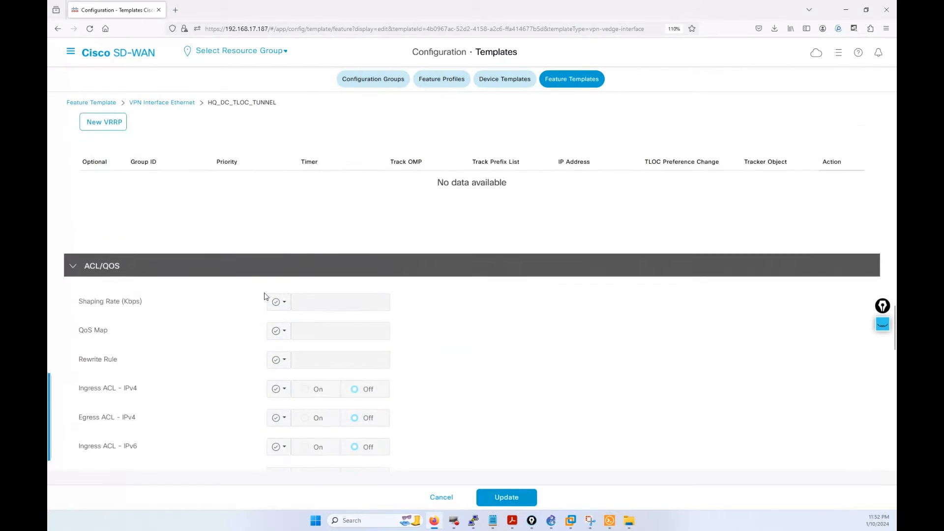
scroll(264, 297, down, 10)
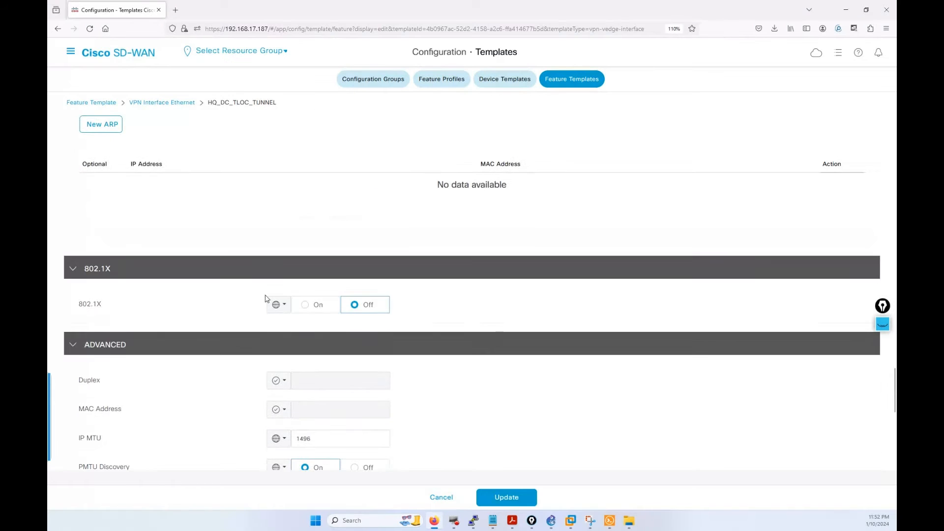
scroll(264, 296, down, 5)
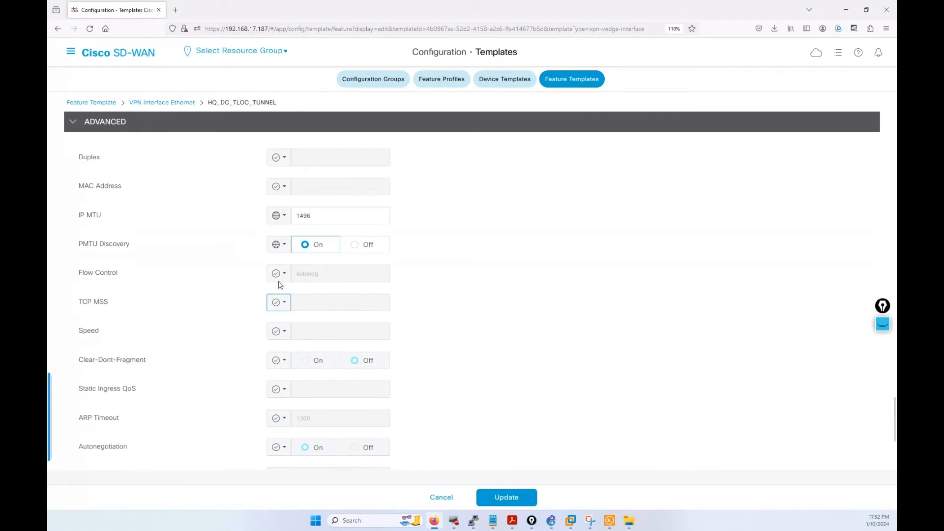
scroll(289, 337, down, 2)
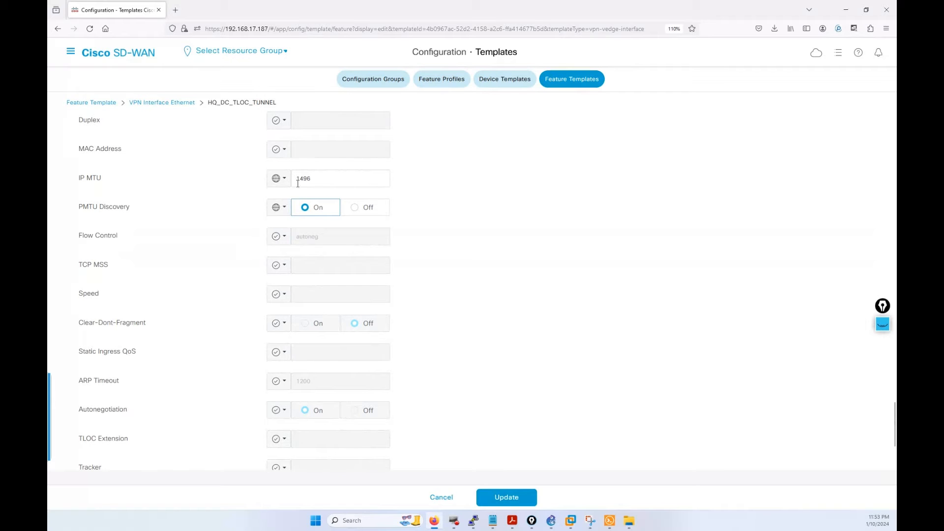
scroll(626, 455, down, 4)
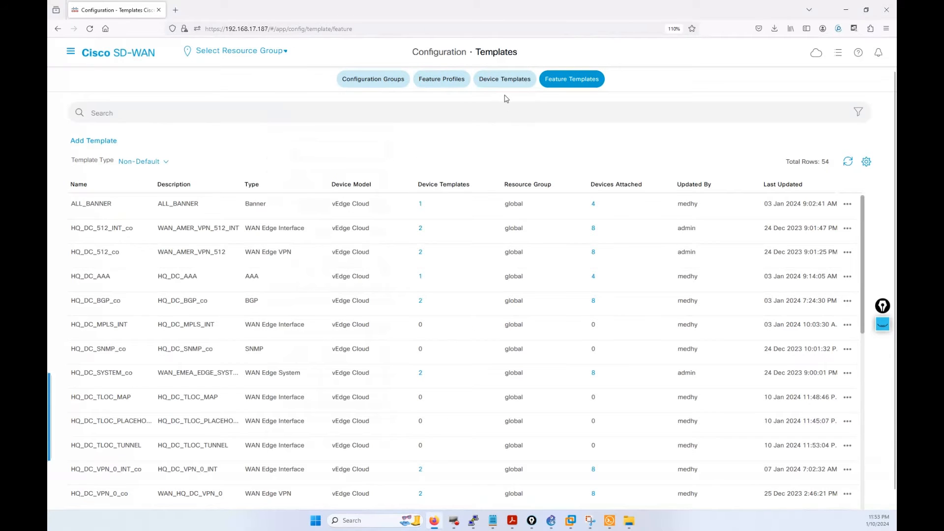
- Open the WAN_HQ_DC_1 device template for editing
click(501, 80)
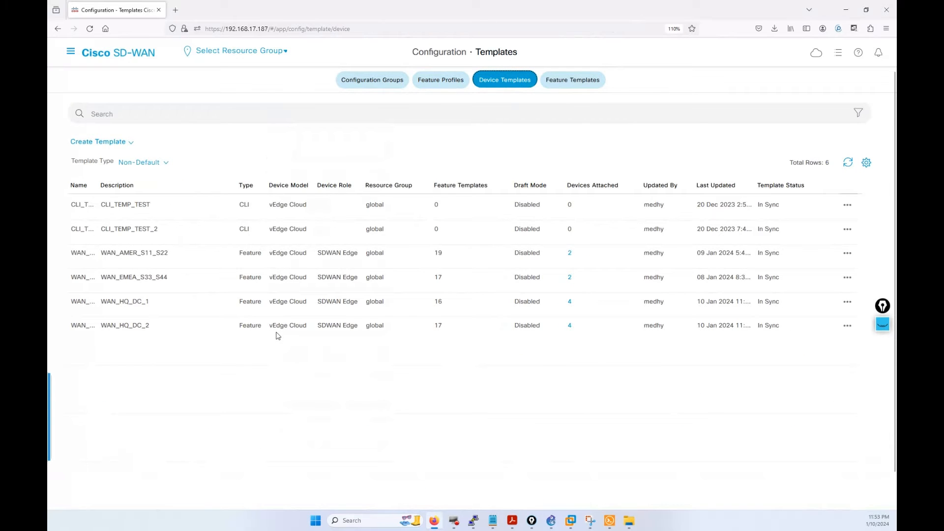
click(147, 302)
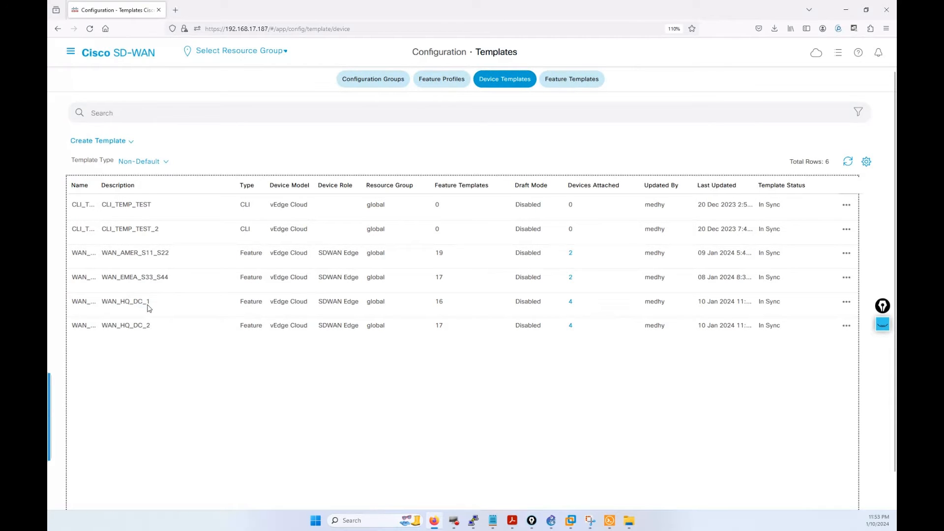
click(847, 303)
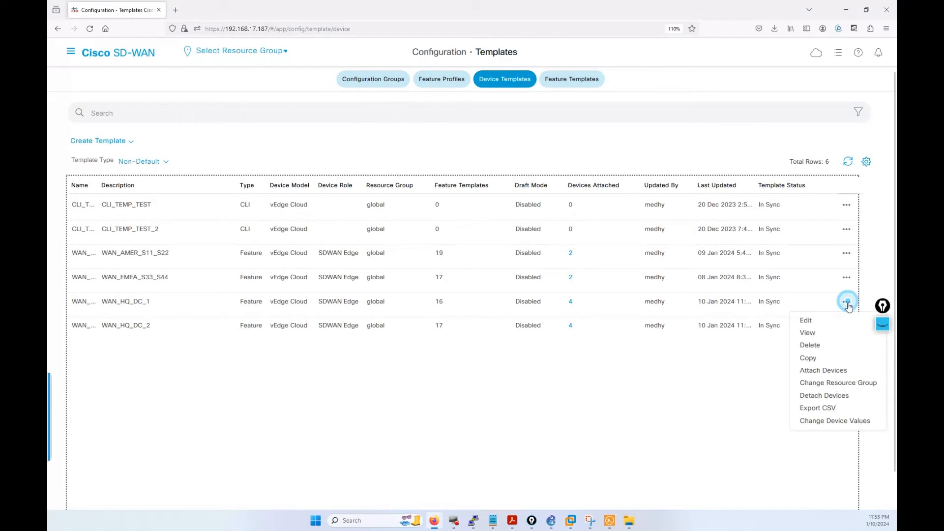
click(807, 320)
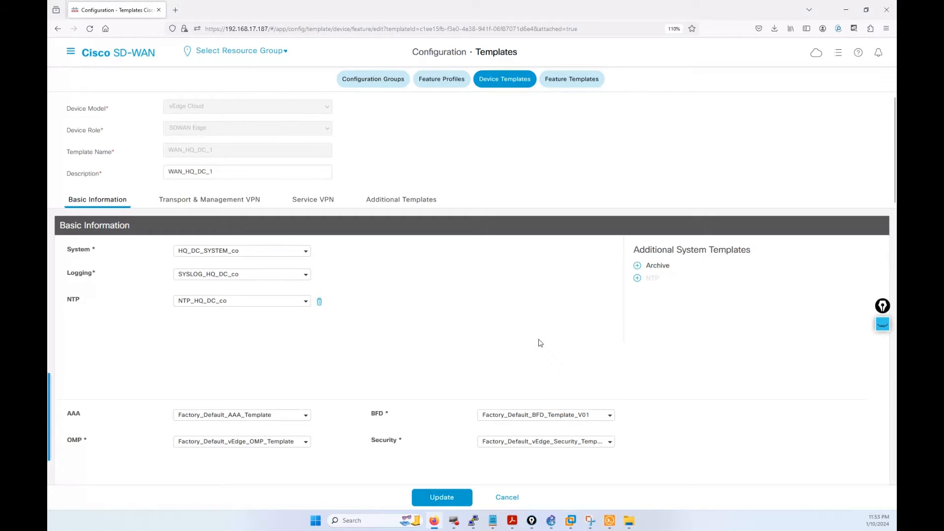
- Add a VPN Interface to VPN 0 in the Transport & Management VPN section and assign it HQ_DC_TLOC_PLACEHOLDER
scroll(537, 341, down, 9)
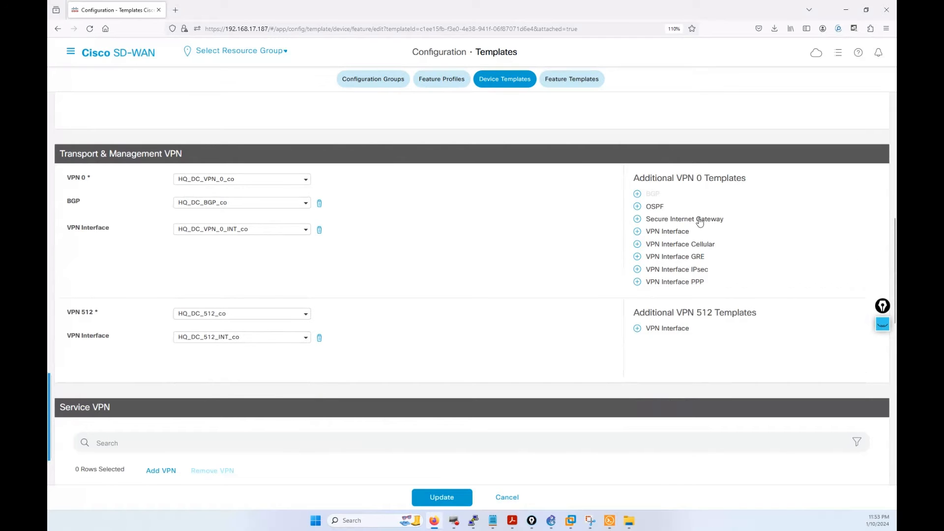
click(678, 236)
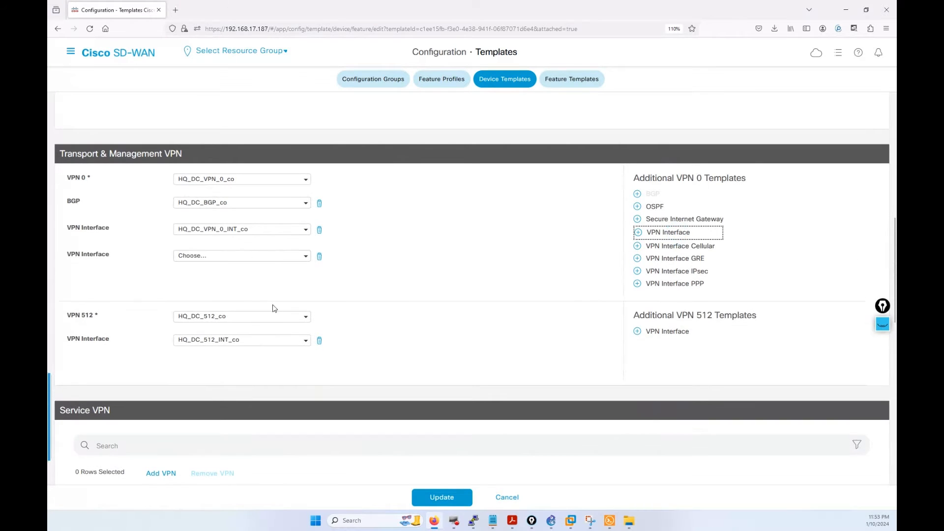
click(259, 258)
click(239, 328)
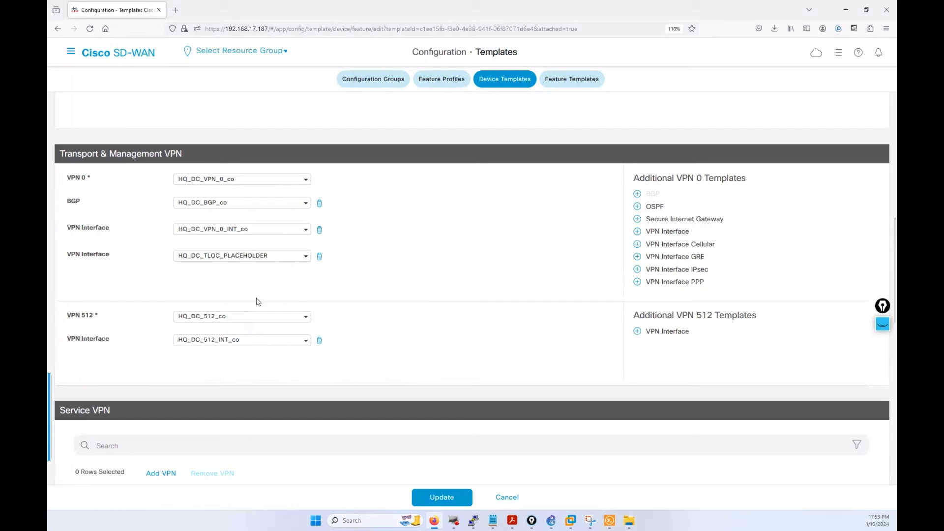
- Add another VPN Interface to VPN 0 and assign it the HQ_DC_TLOC_MAP template
click(663, 234)
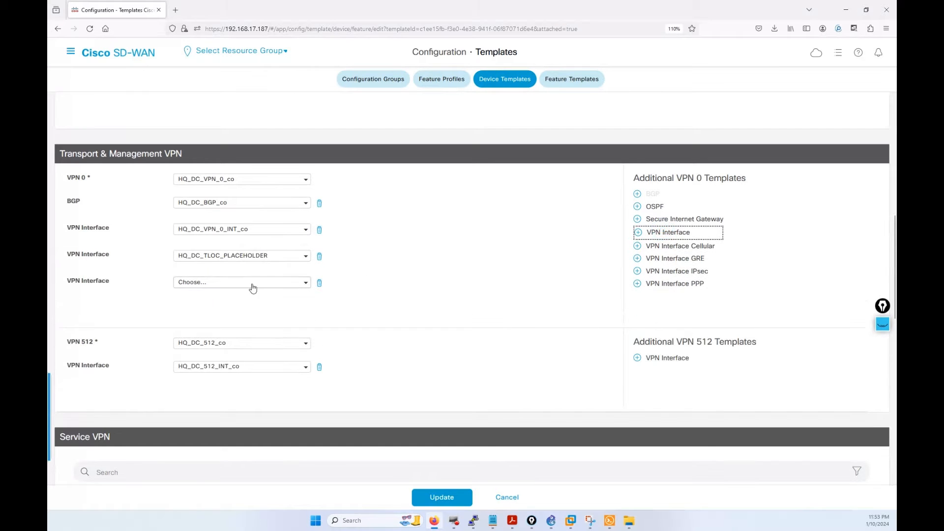
click(249, 282)
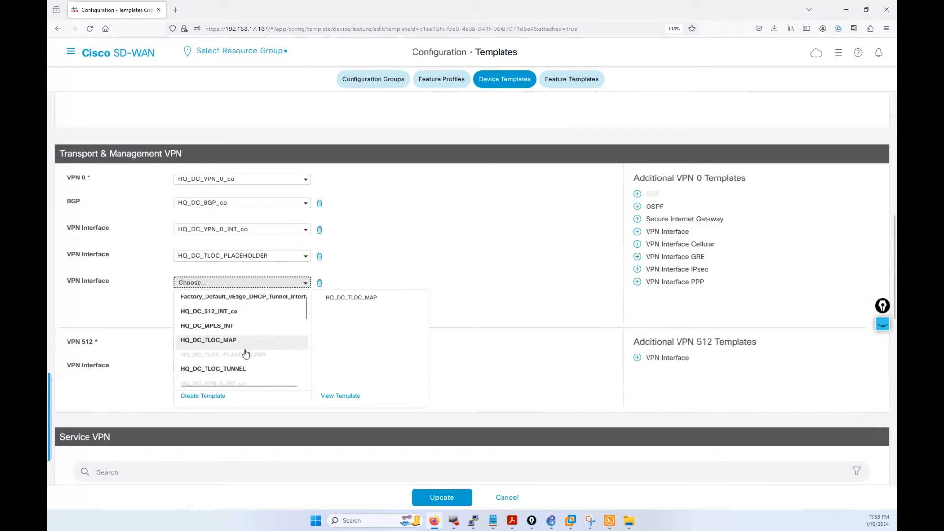
click(241, 344)
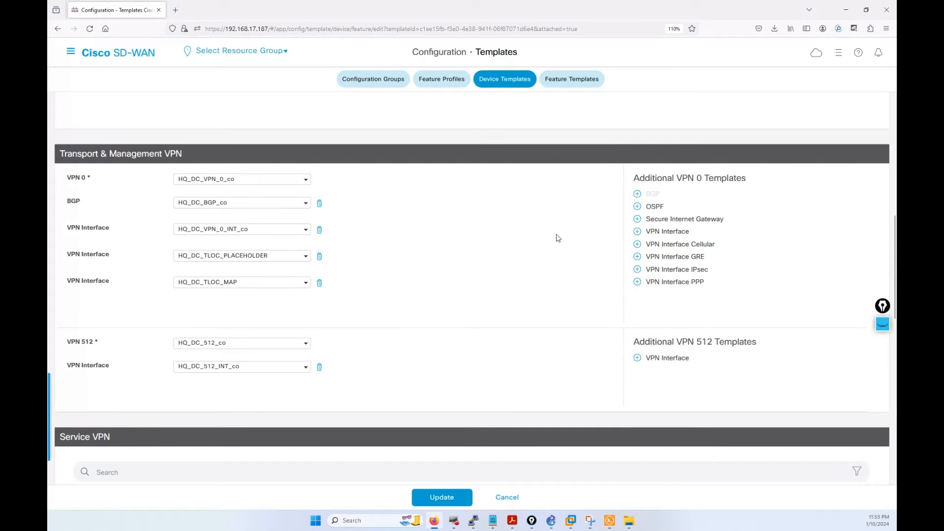
- Add one more VPN Interface to VPN 0 with the HQ_DC_TLOC_TUNNEL template and update the device template
click(667, 232)
click(232, 309)
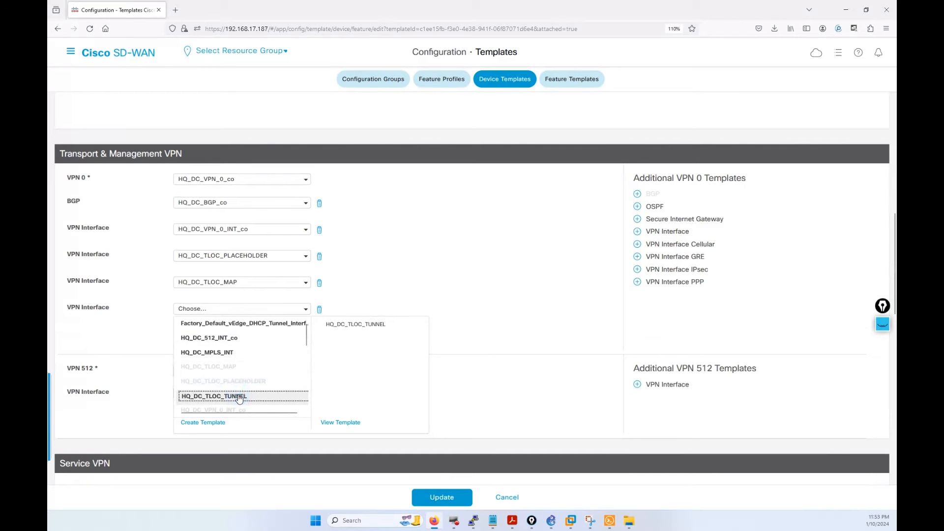
click(239, 398)
click(453, 501)
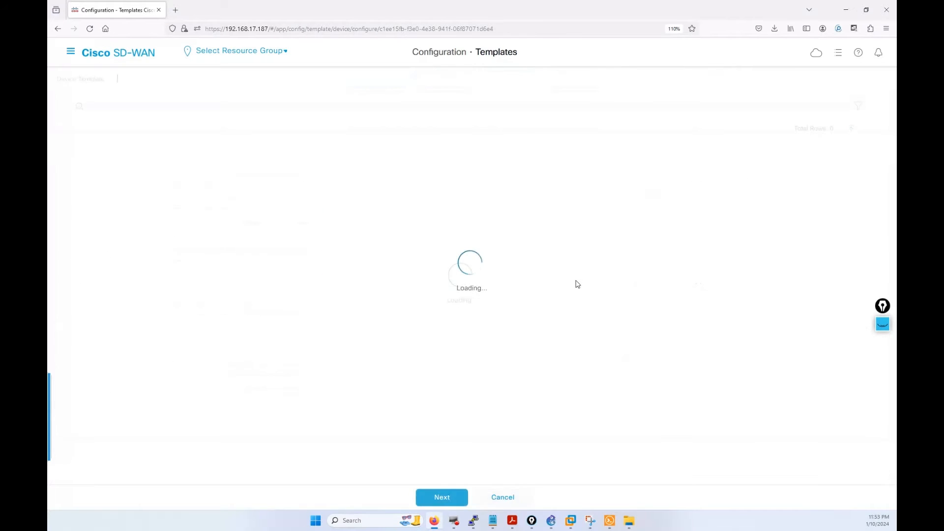
- Switch to the vEdge-AMER-HQ-1 session in Solar-PuTTY and review its VPN 0 running configuration with show running-config vpn 0
click(609, 520)
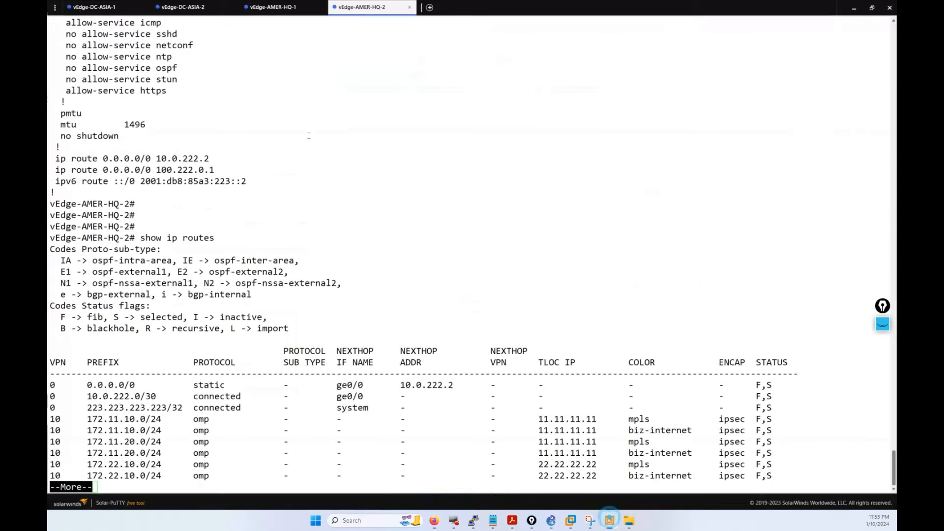
click(273, 7)
key(Up)
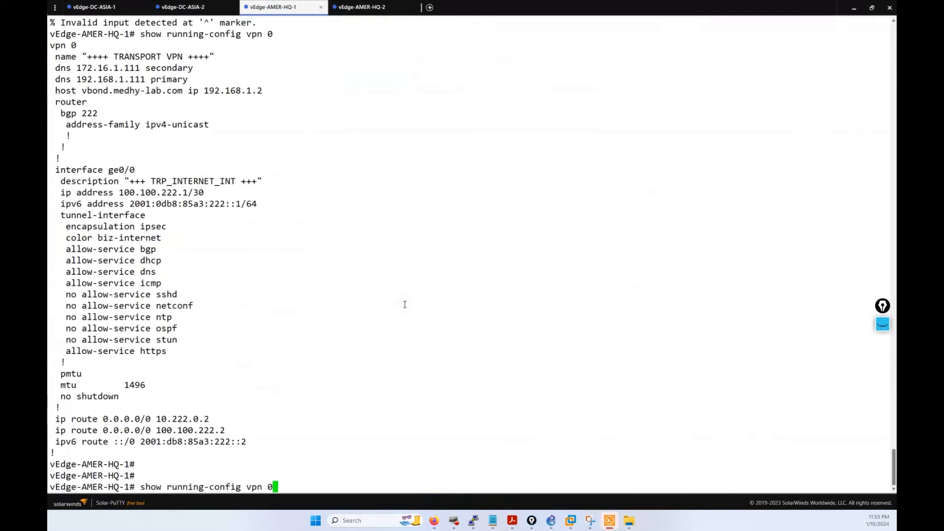
key(Return)
key(Return)
key(Return)
key(Return)
key(Return)
key(Return)
key(Return)
key(Return)
key(Return)
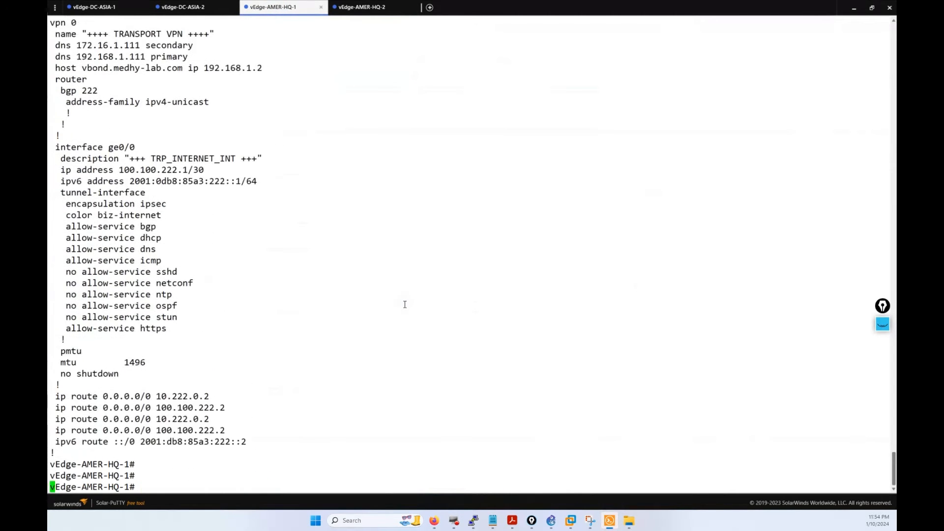
drag(146, 113, 100, 101)
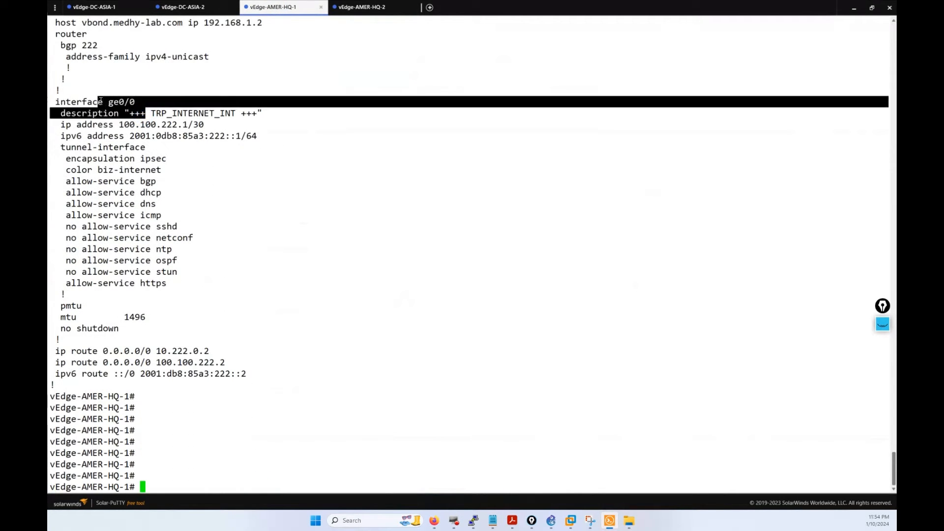
drag(133, 364, 153, 410)
click(430, 474)
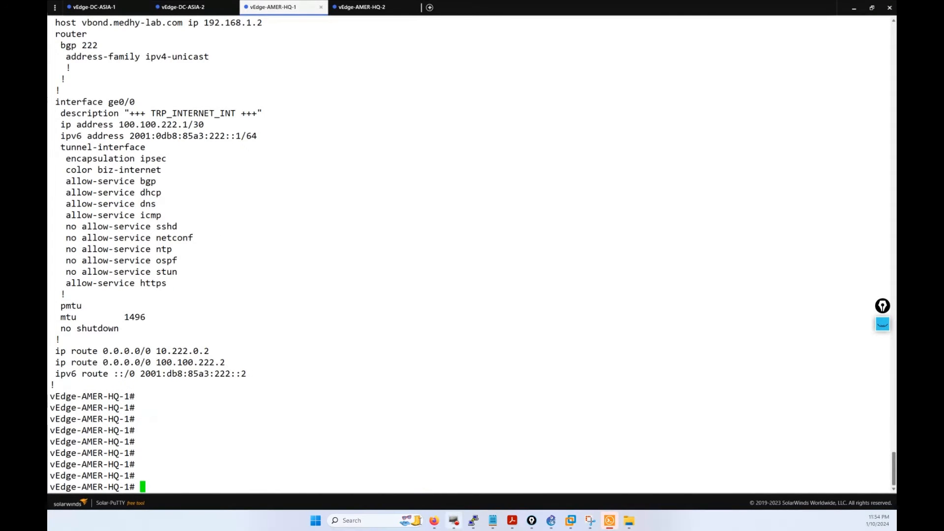
- Return to Cisco SD-WAN in Firefox and open the device template variables of vEdge-DC-AMER-1 at the TLOC entries
click(433, 524)
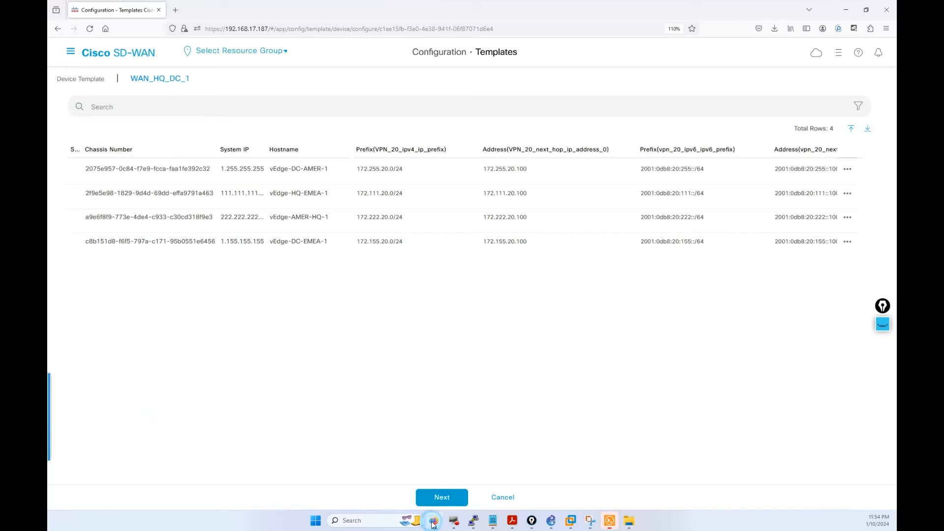
click(846, 168)
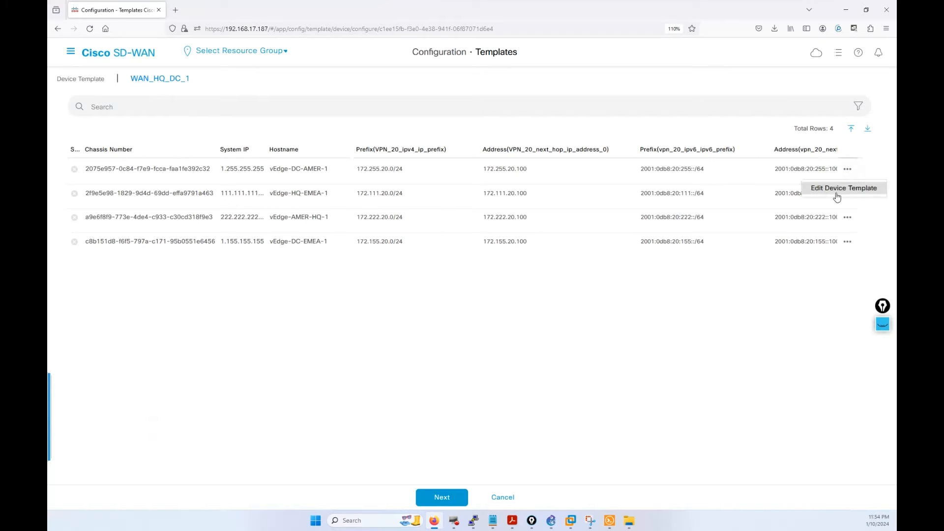
click(837, 190)
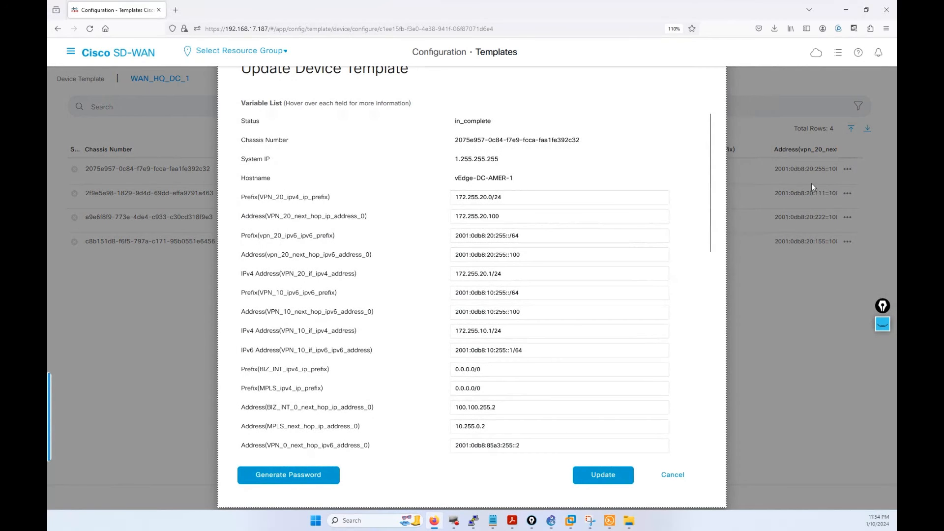
scroll(696, 212, down, 2)
scroll(695, 212, down, 4)
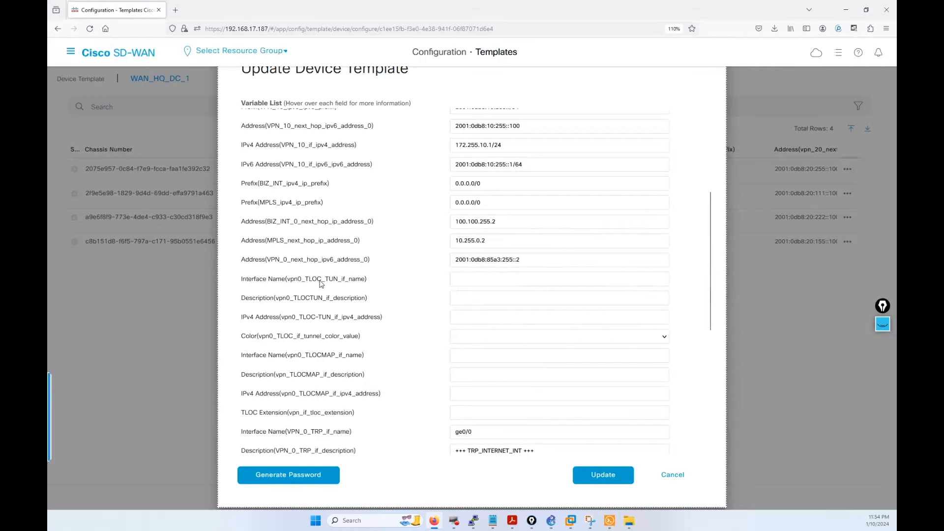
- Show the hand-drawn TLOC topology overlay to check the subinterface roles, and hide it again
click(471, 278)
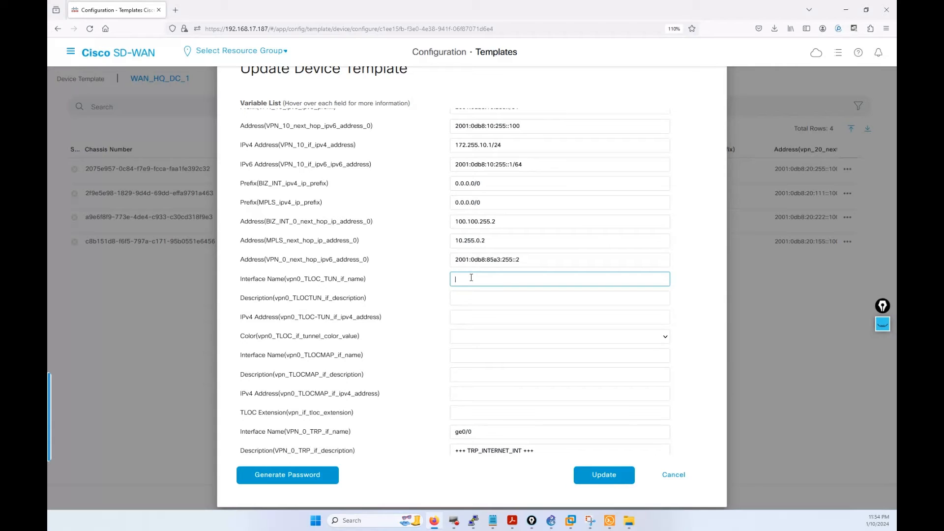
click(883, 324)
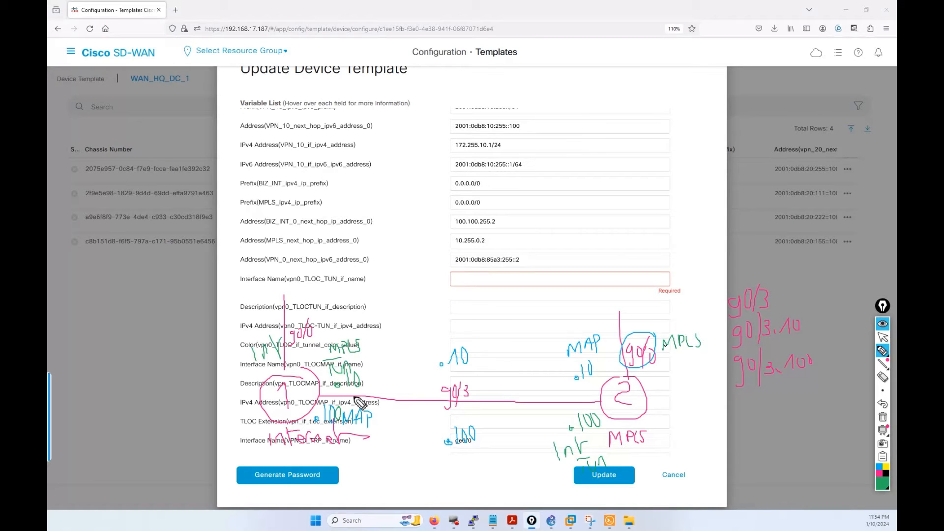
click(882, 337)
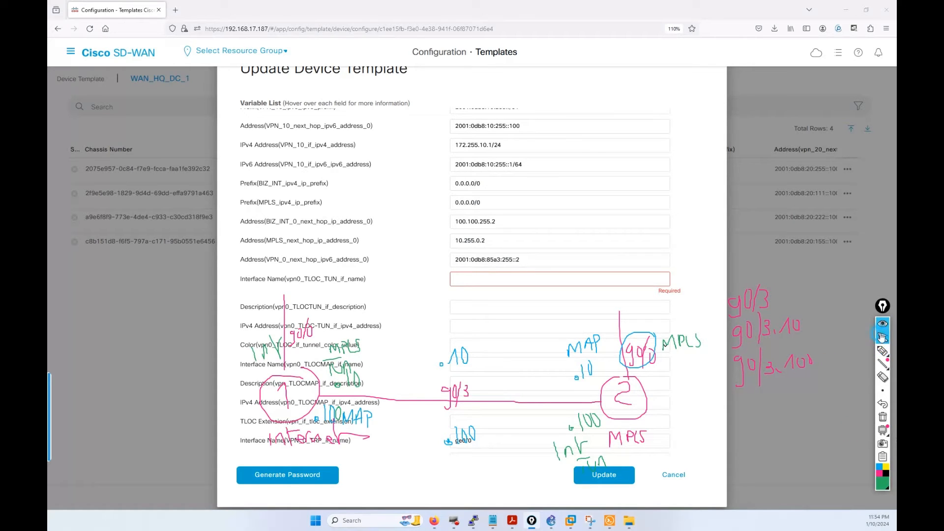
click(882, 325)
- Set the TLOC tunnel interface name to ge0/3.10 and its description to "++++ TLOC TUNNEL MPLS ++++"
click(473, 276)
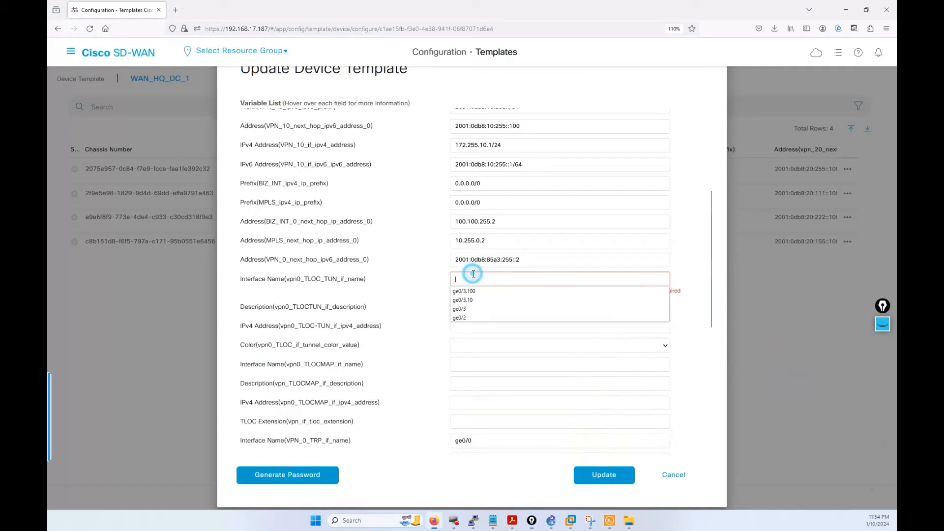
click(479, 300)
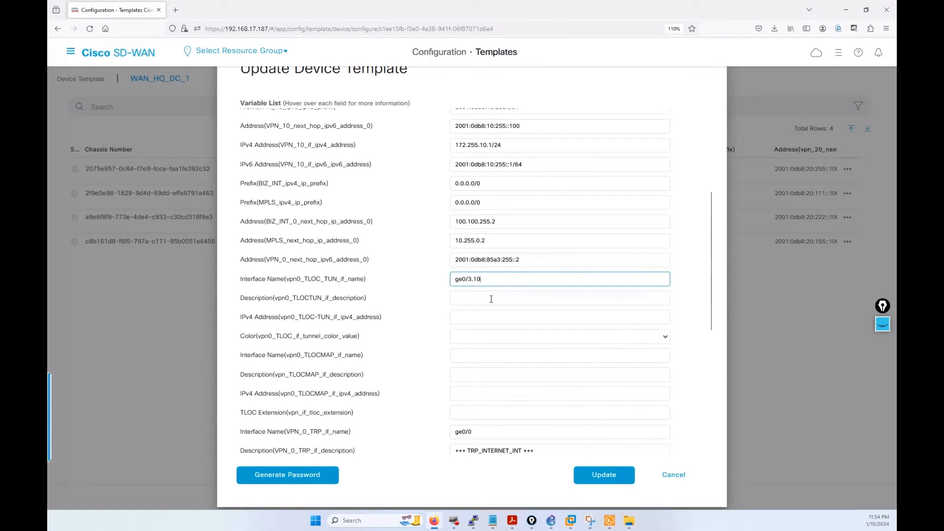
click(491, 299)
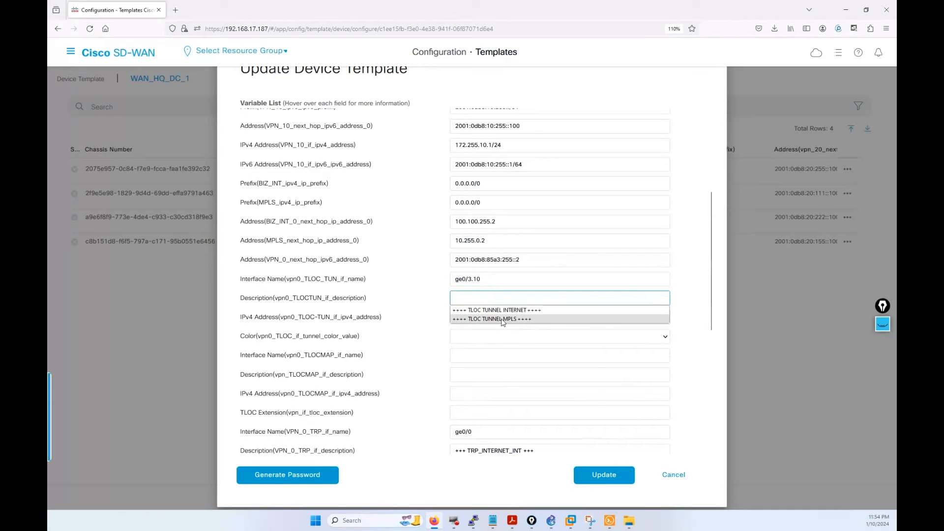
click(503, 319)
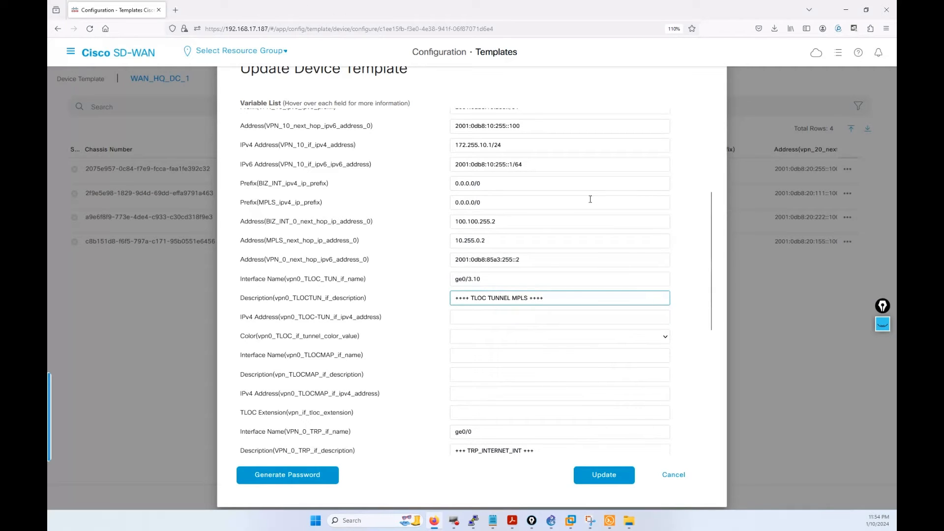
- Set the TLOC tunnel interface's IPv4 address to 10.255.0.1/30 and its color to mpls
click(486, 316)
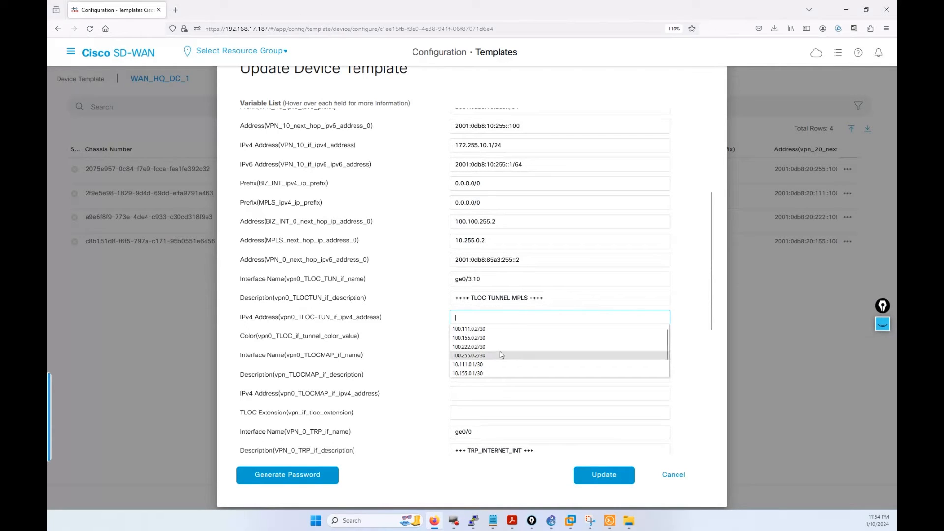
scroll(497, 354, down, 1)
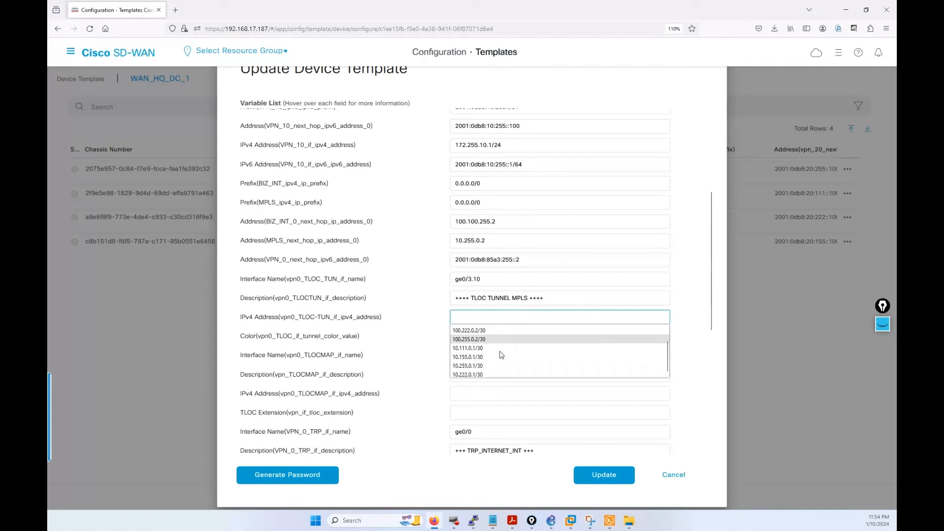
click(468, 366)
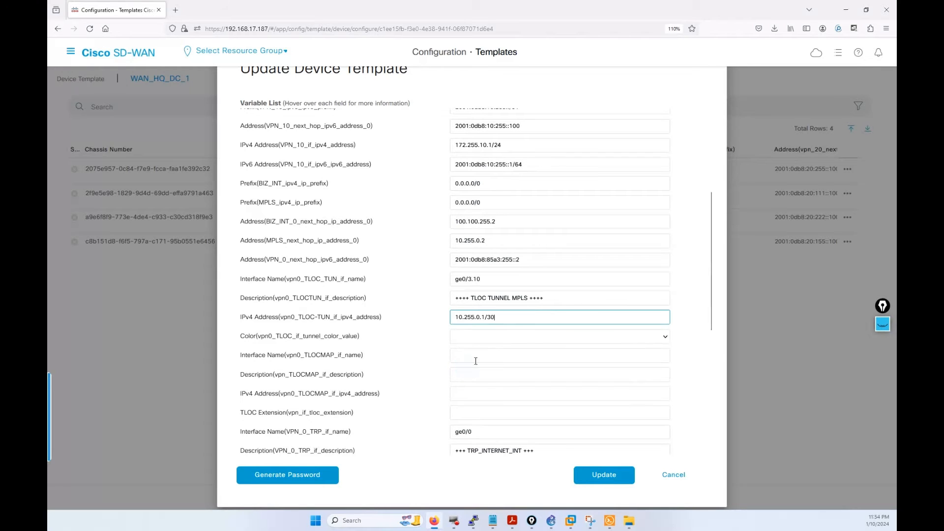
click(481, 340)
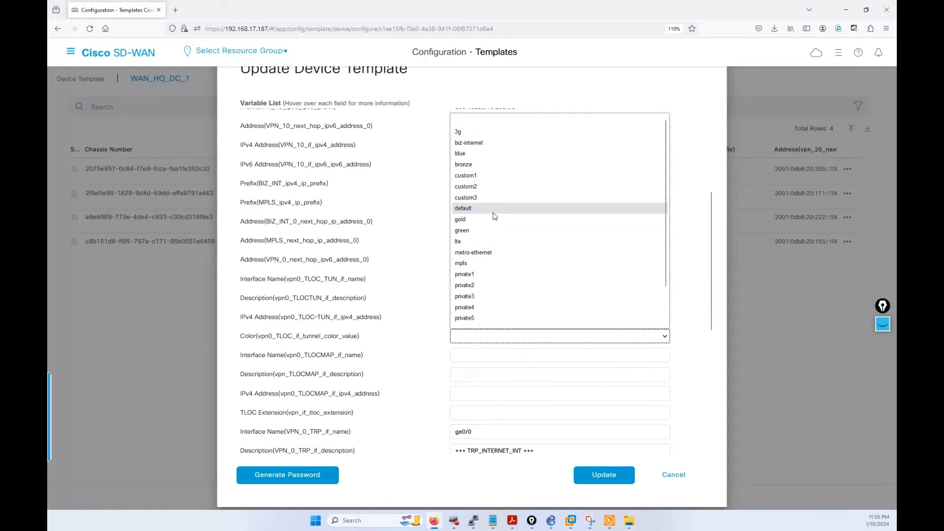
click(467, 264)
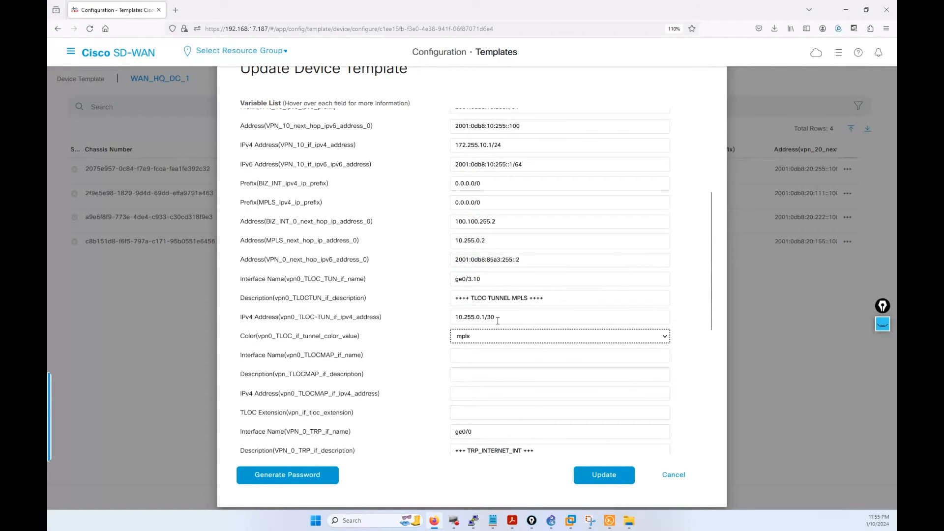
- Set the TLOC map interface name to ge0/3.100 and its description to "++++ TLOC EXT MAP +++"
scroll(466, 297, down, 3)
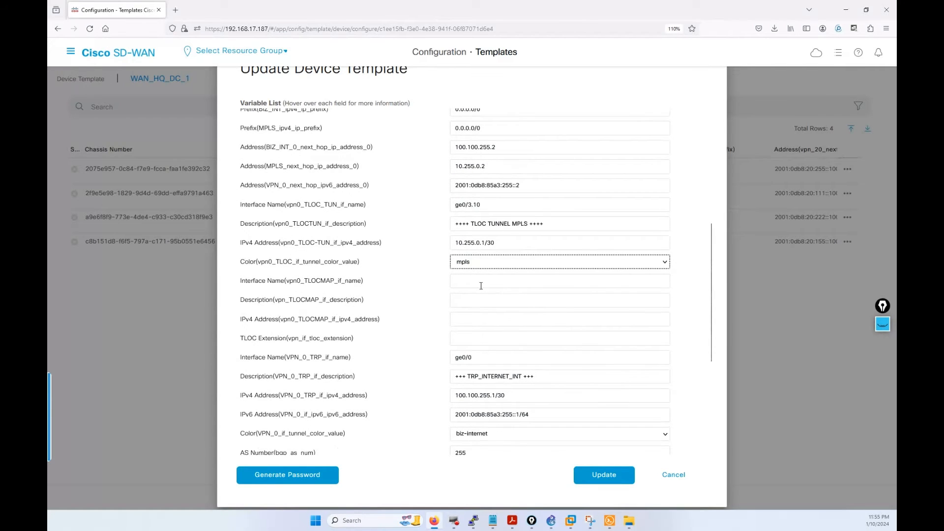
click(481, 282)
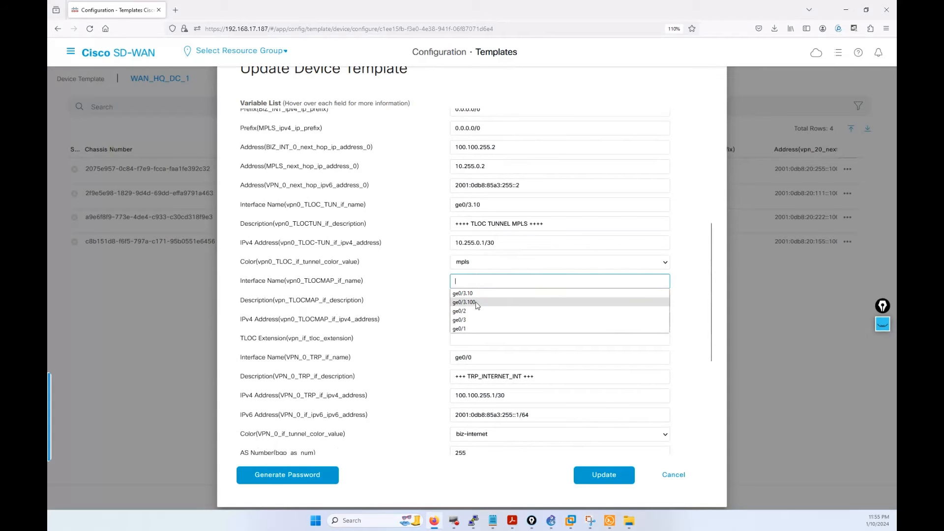
click(476, 303)
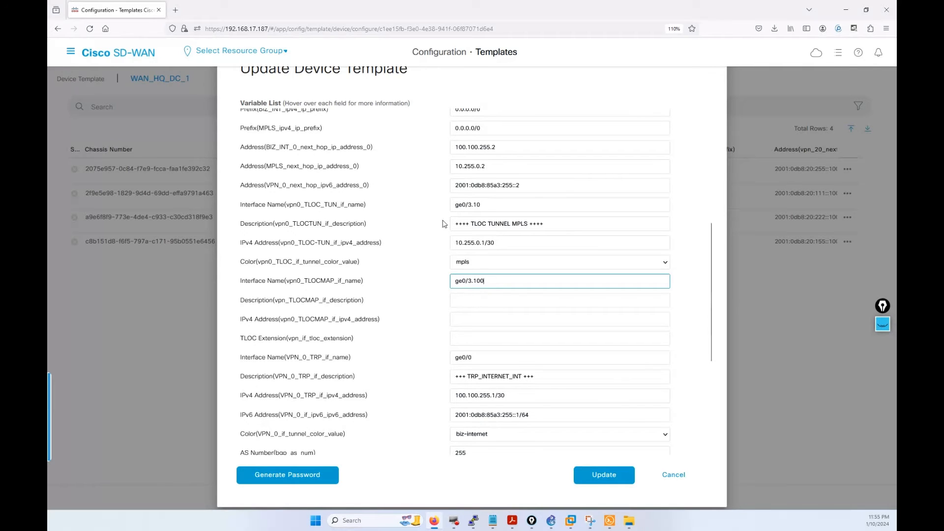
click(507, 299)
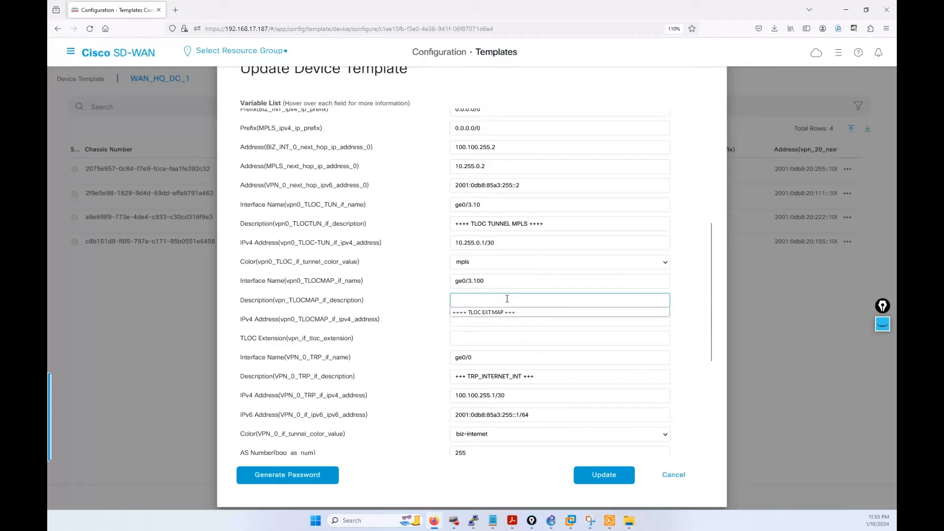
click(508, 313)
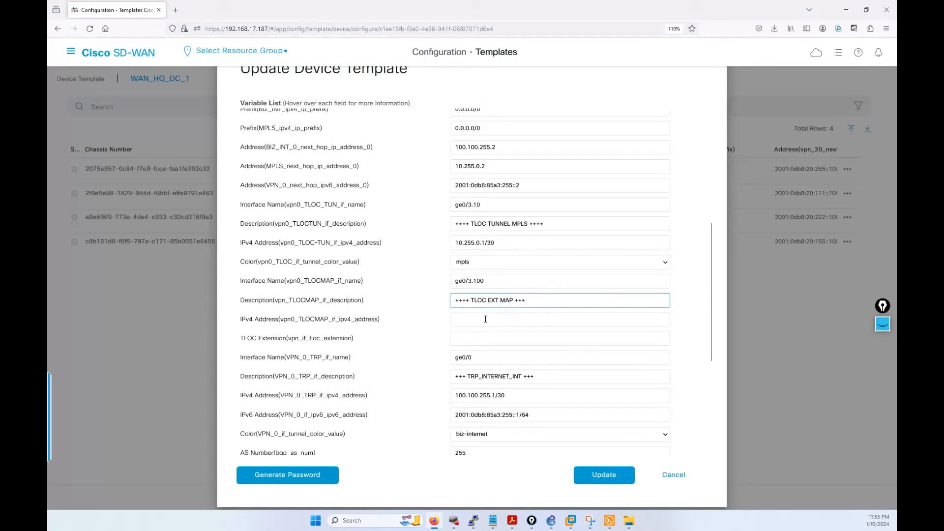
- Set the TLOC map interface's IPv4 address to 100.255.0.1/30 and its TLOC extension to ge0/0
click(485, 320)
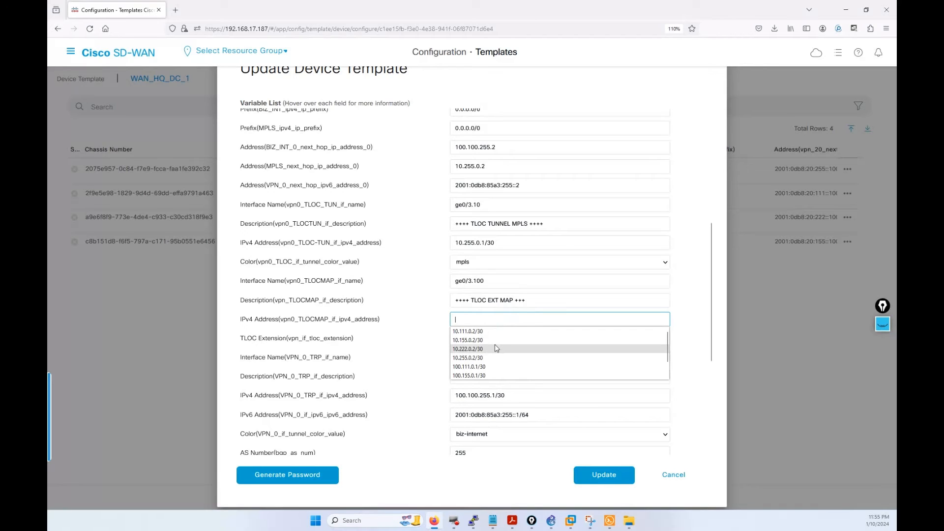
scroll(495, 348, down, 1)
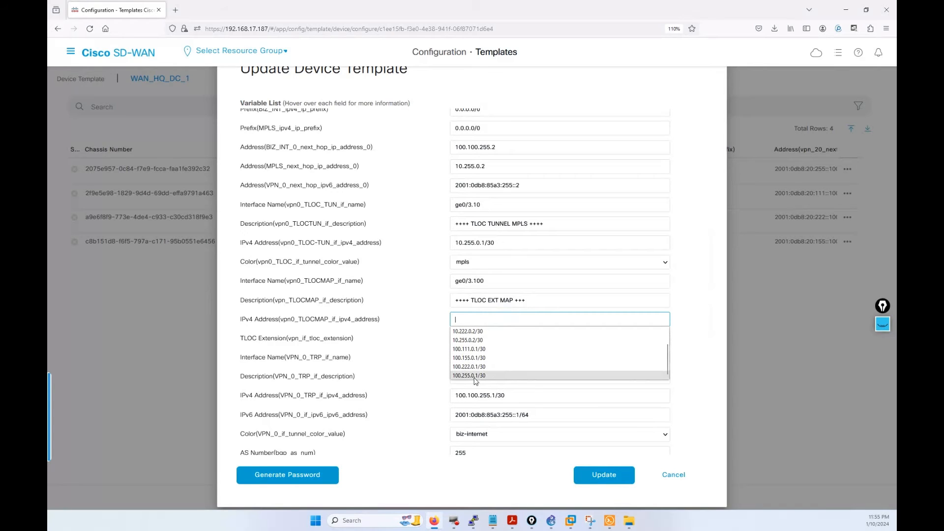
click(475, 376)
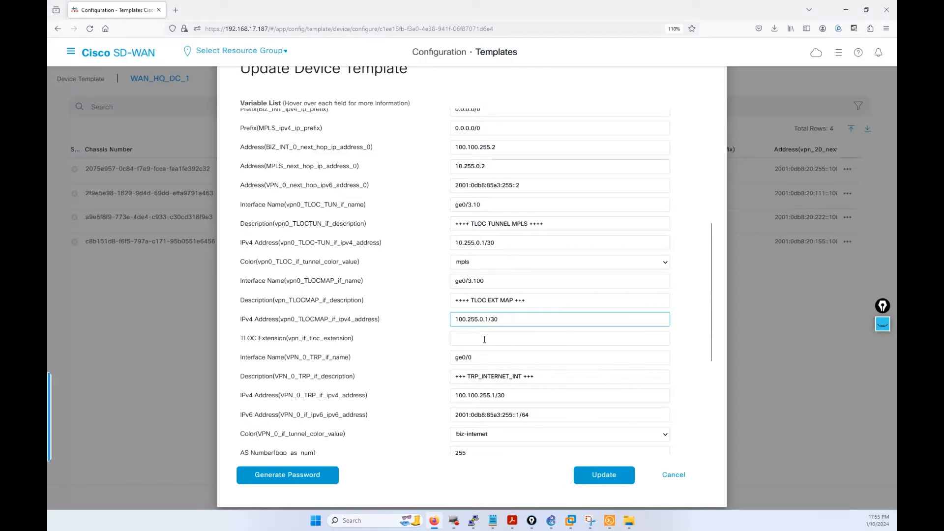
click(484, 339)
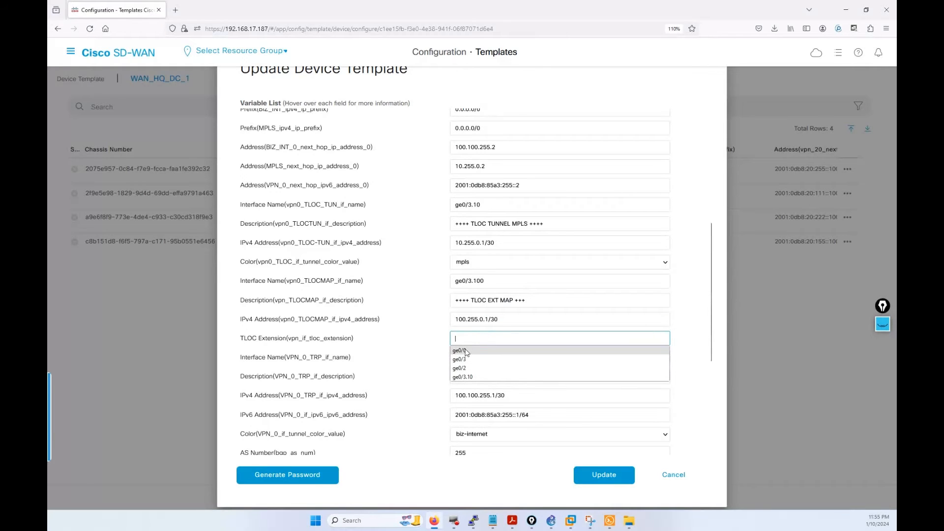
click(465, 351)
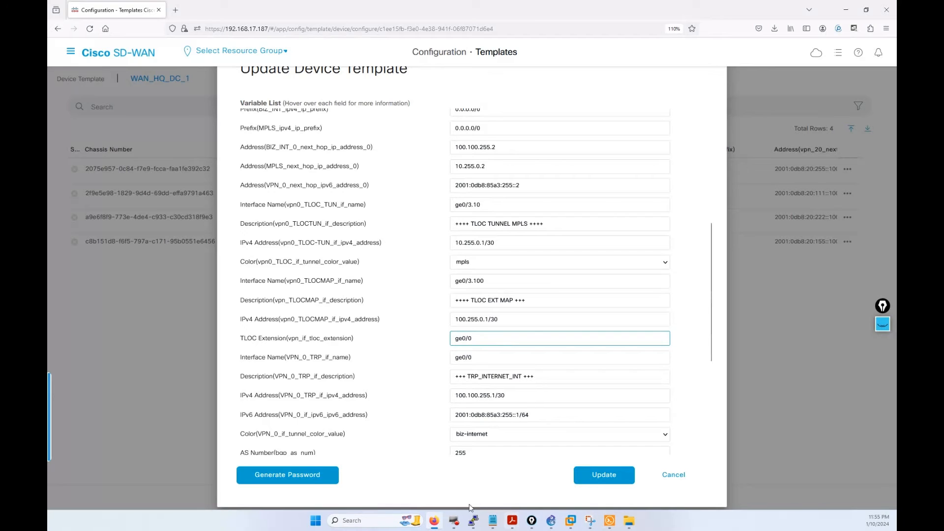
- Switch to the Solar-PuTTY session of vEdge-AMER-HQ-1 and check the name of the TRP_INTERNET_INT interface
click(610, 521)
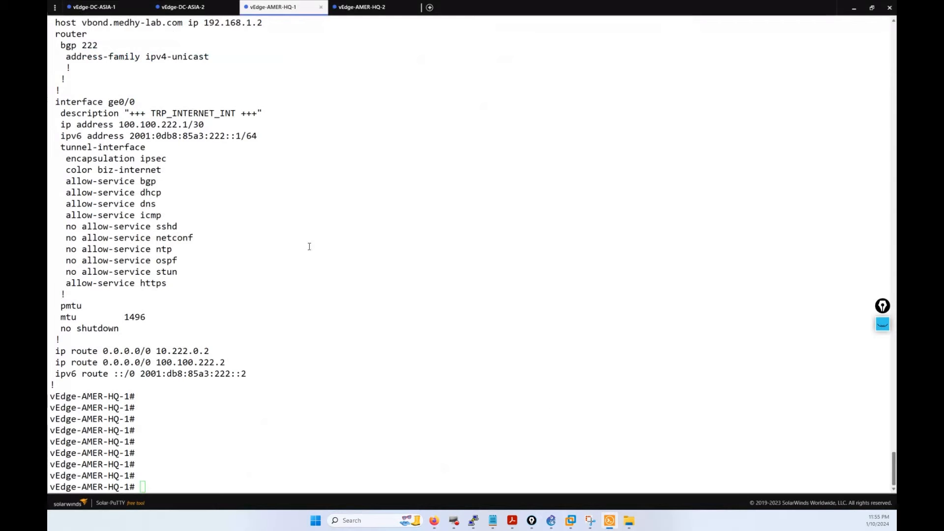
drag(135, 102, 109, 101)
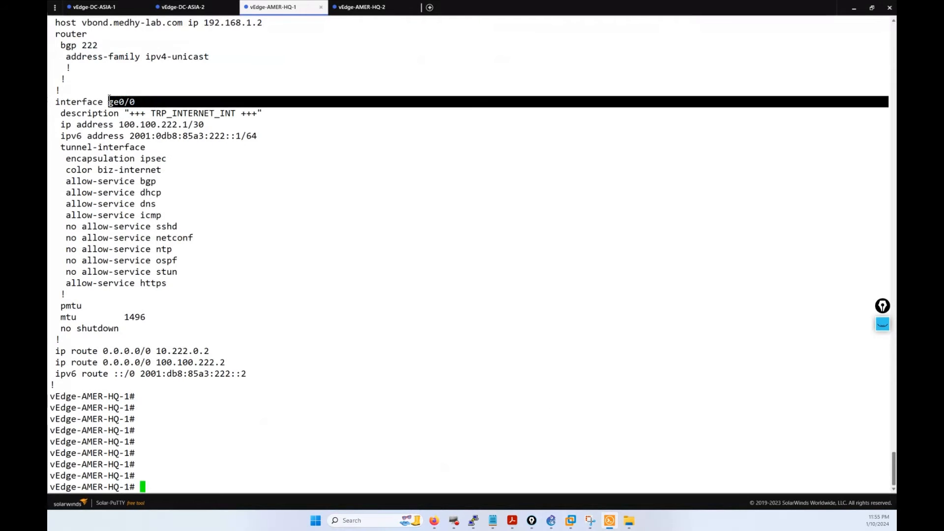
double_click(120, 102)
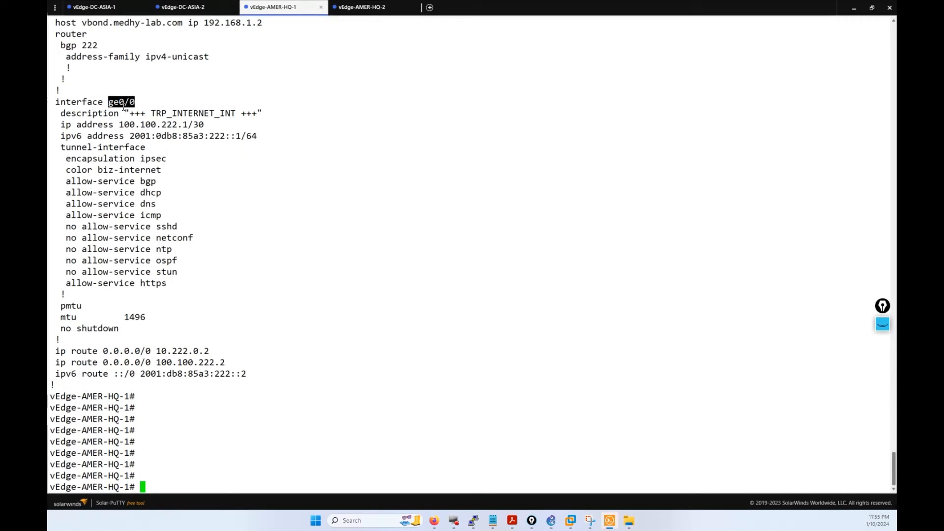
- Return to Cisco SD-WAN in Firefox and save the updated variables of vEdge-DC-AMER-1
click(433, 520)
scroll(516, 391, down, 3)
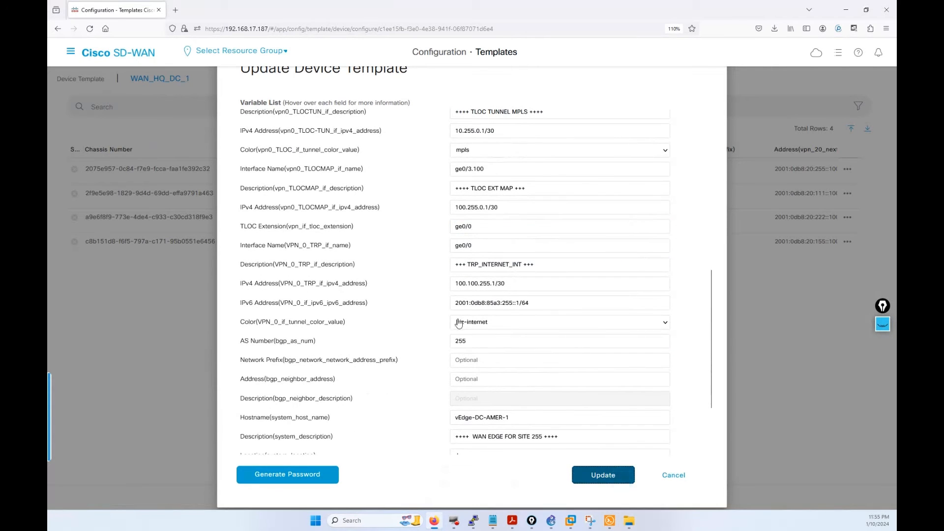
click(604, 474)
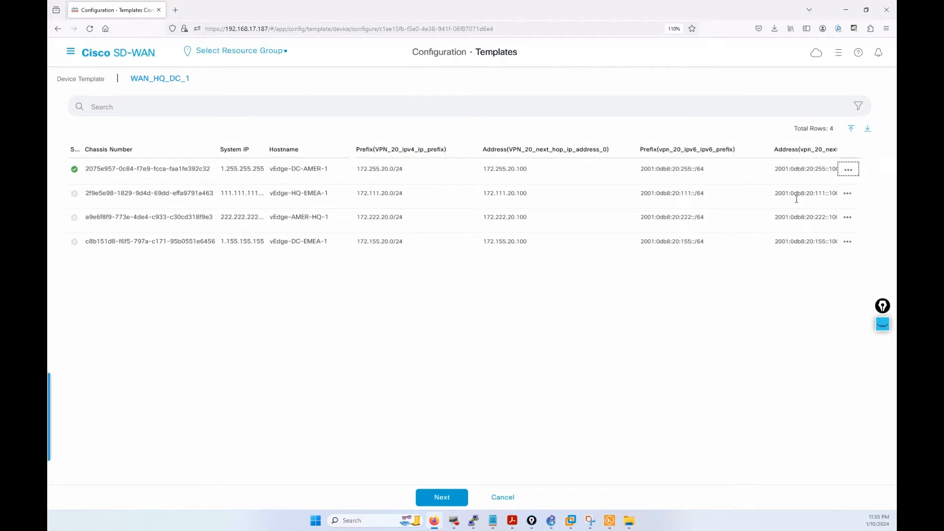
- In the device variables of vEdge-HQ-EMEA-1, set the TLOC tunnel interface name to ge0/3.10 and its description to "++++ TLOC TUNNEL MPLS ++++"
click(846, 193)
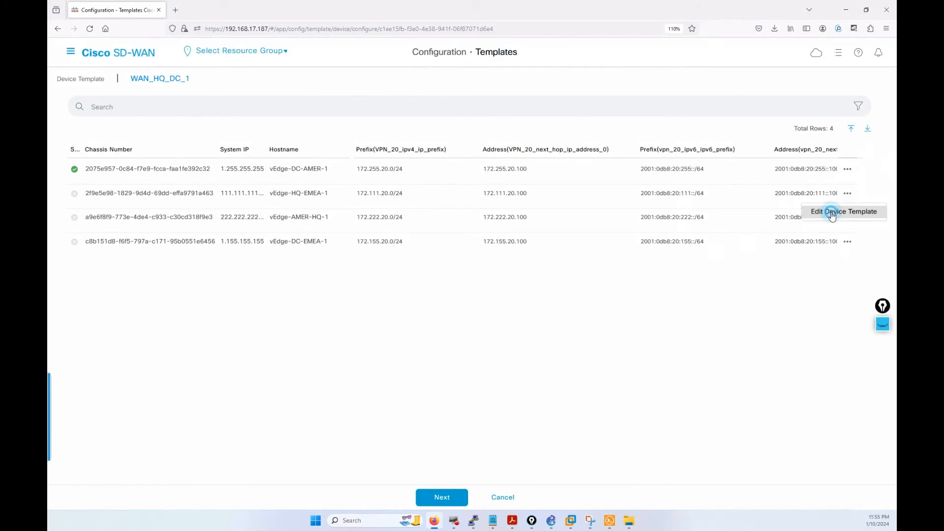
click(842, 211)
scroll(548, 301, down, 3)
scroll(548, 301, down, 2)
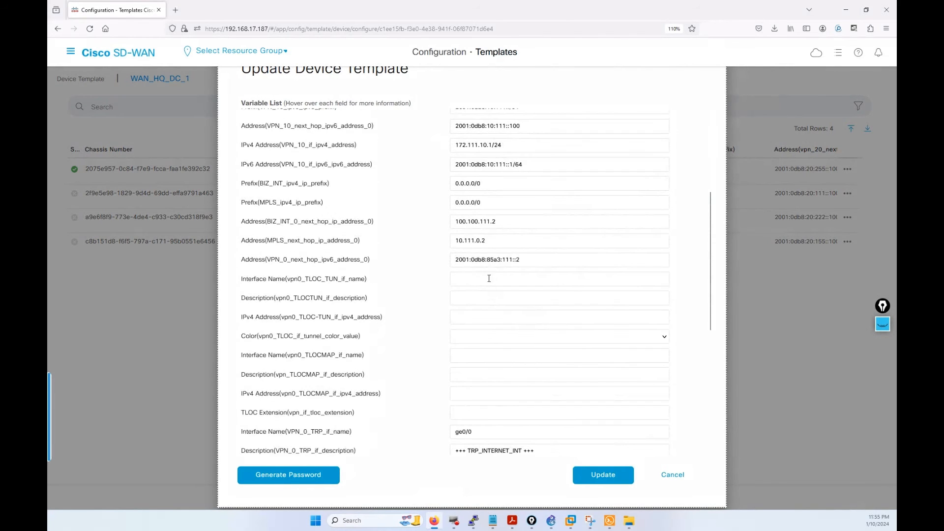
click(489, 278)
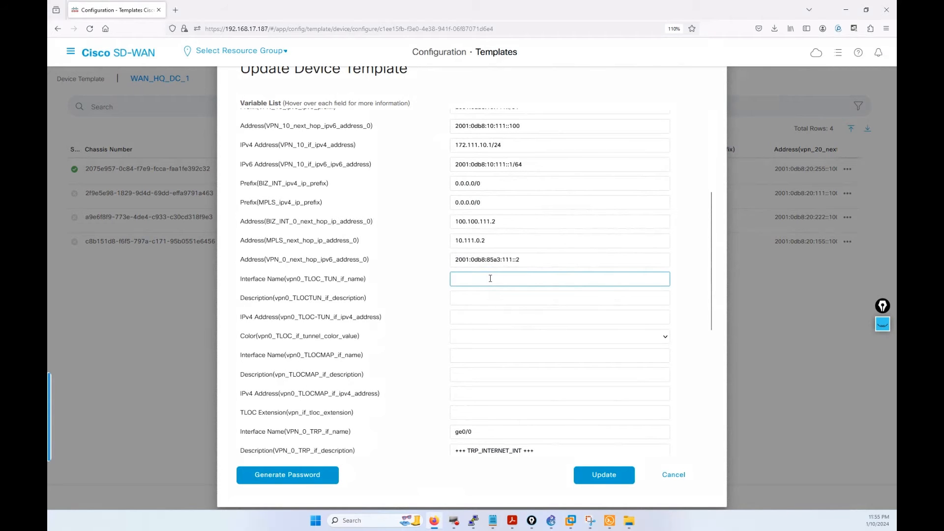
click(490, 278)
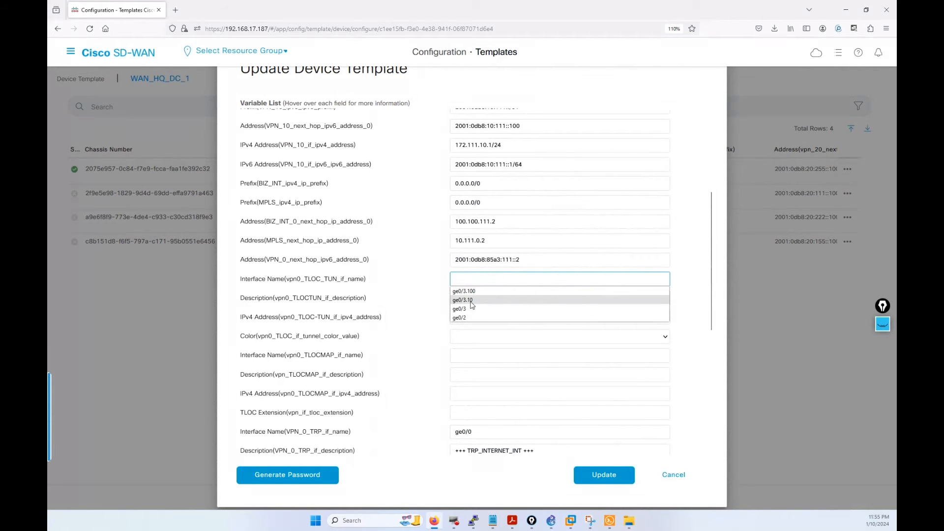
click(470, 302)
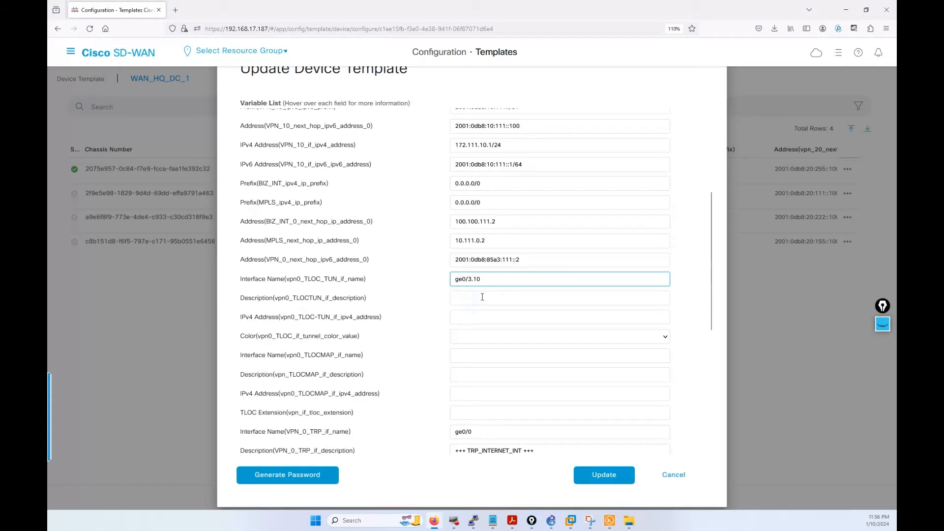
click(482, 297)
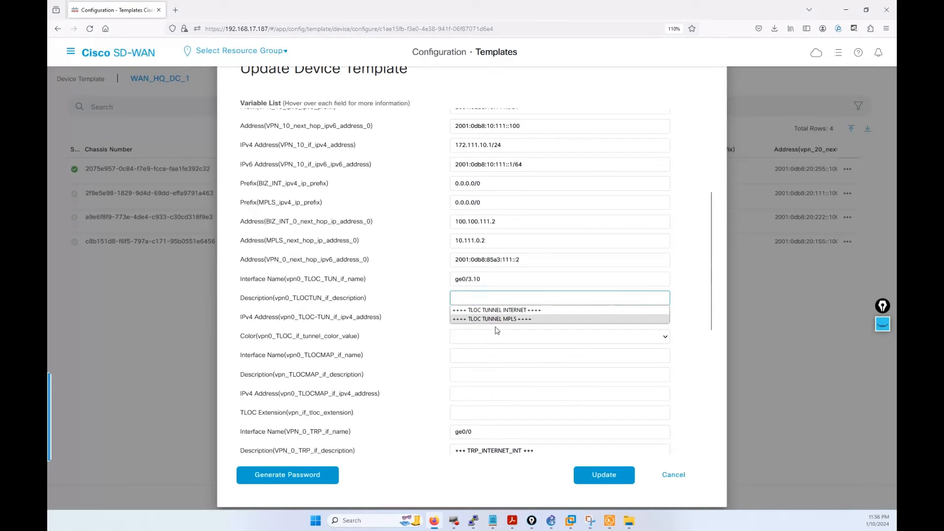
click(499, 320)
- Set the TLOC tunnel interface's IPv4 address to 10.111.0.1/30 and its color to mpls
click(485, 317)
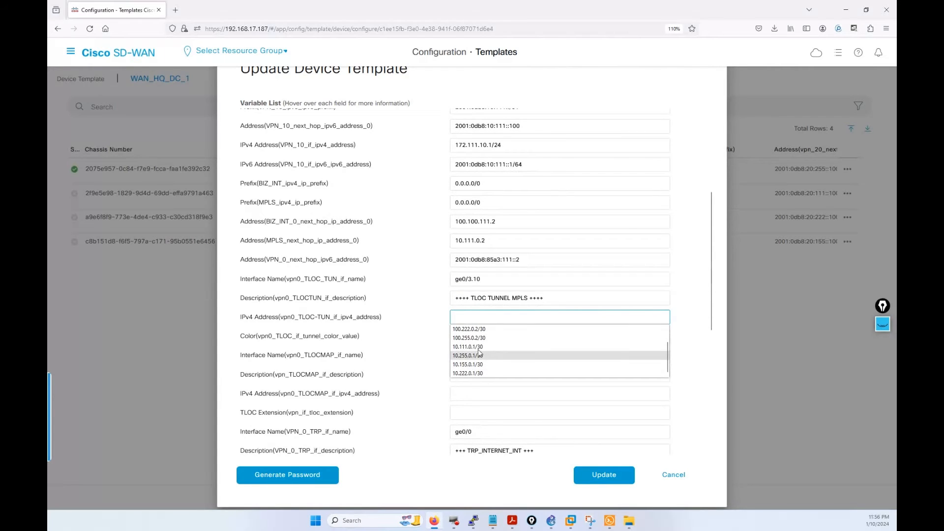
click(473, 351)
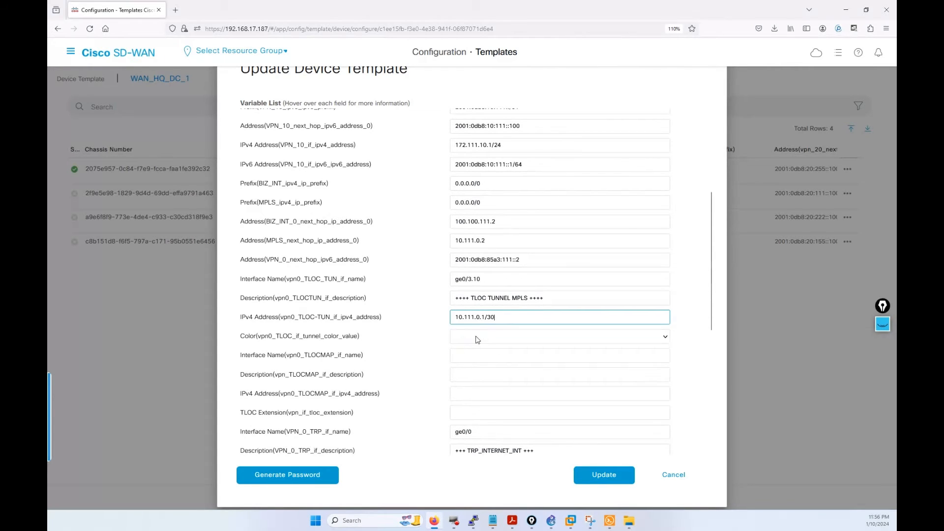
click(476, 339)
click(477, 263)
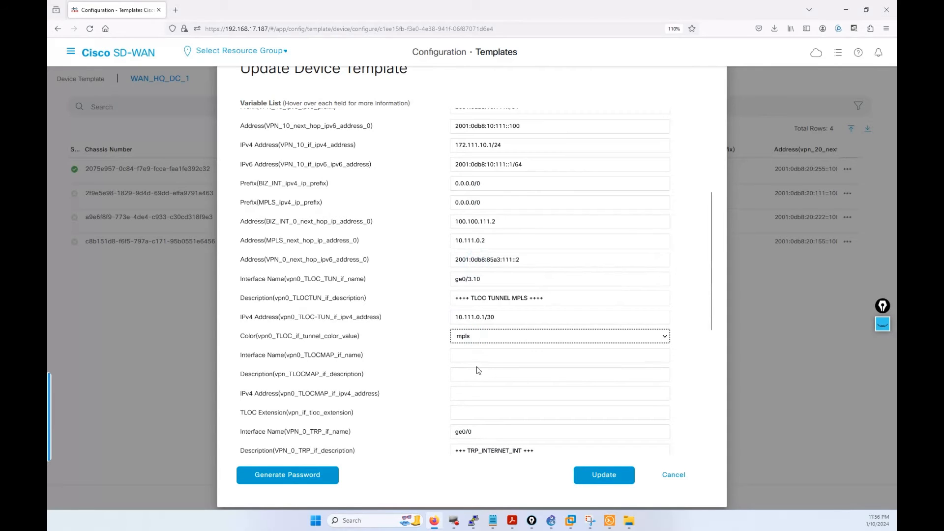
- Set the TLOC map interface name to ge0/3.100 and its description to "++++ TLOC EXT MAP +++"
click(477, 356)
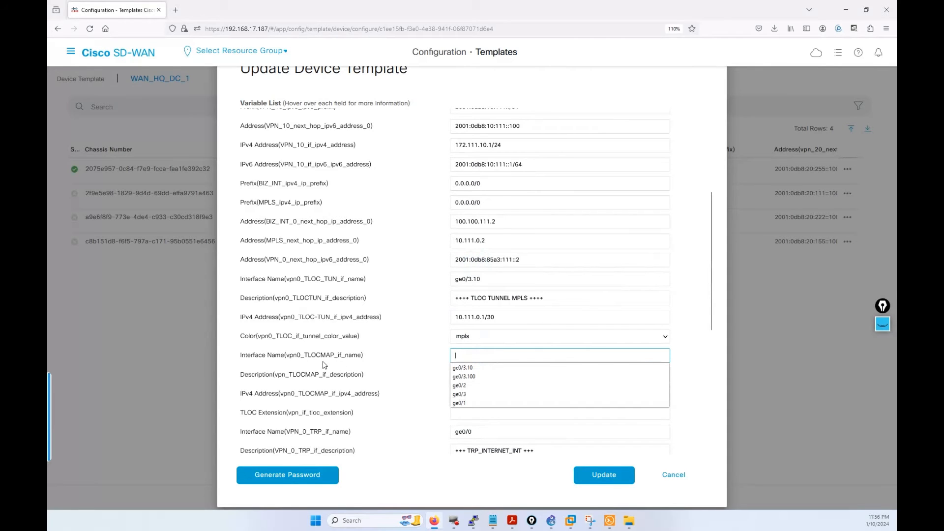
click(473, 378)
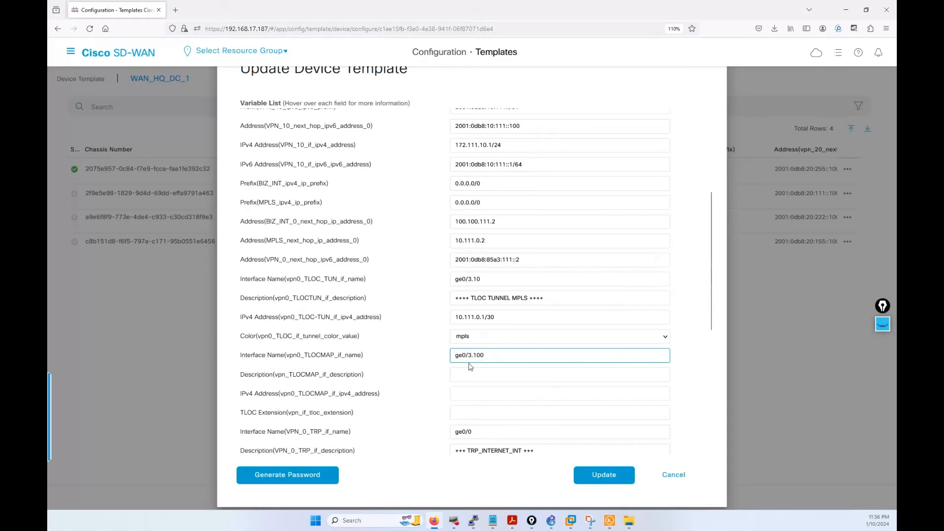
click(473, 376)
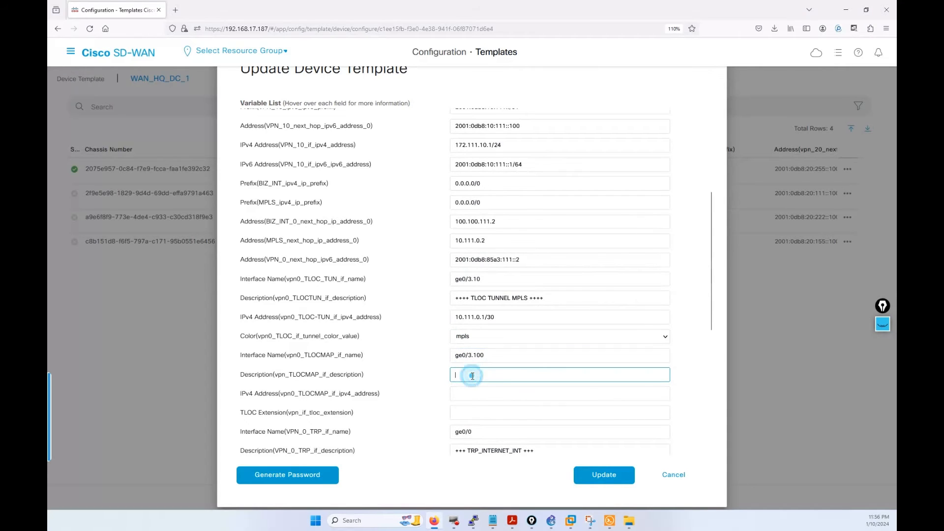
click(491, 387)
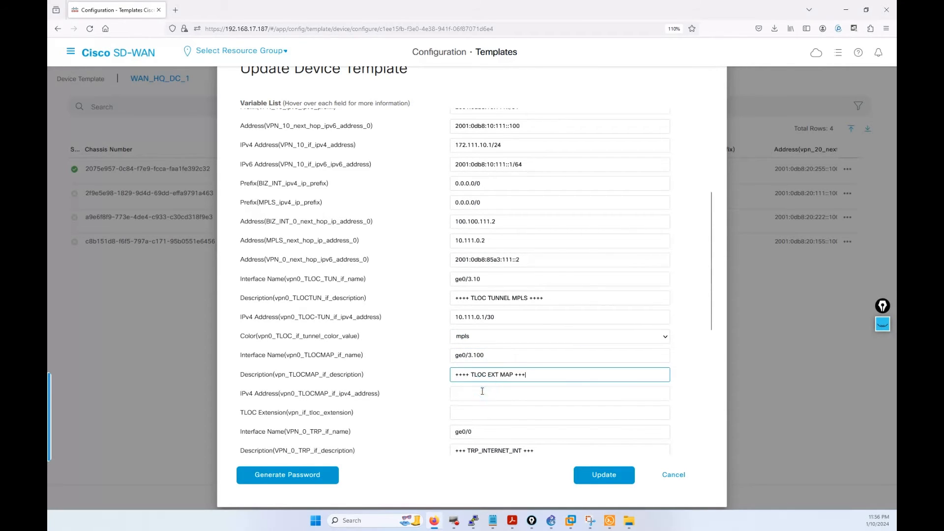
- Set the TLOC map interface's IPv4 address to 100.111.0.1/30 and its TLOC extension to ge0/0, and save the device's variables
click(482, 393)
scroll(470, 433, down, 1)
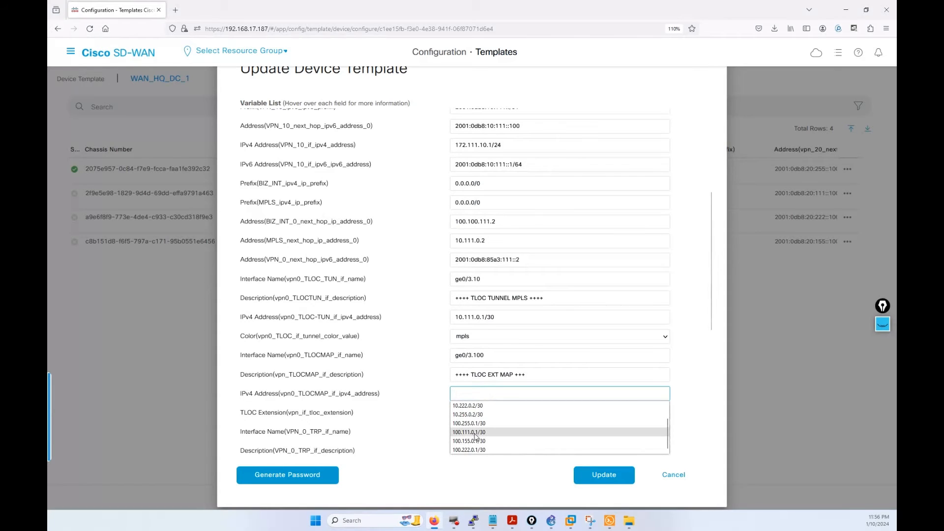
click(468, 432)
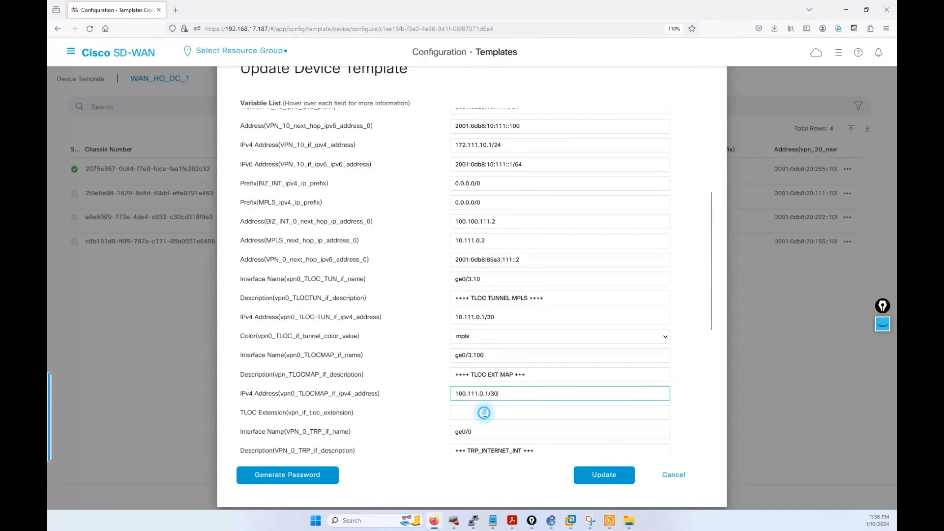
click(483, 414)
click(472, 424)
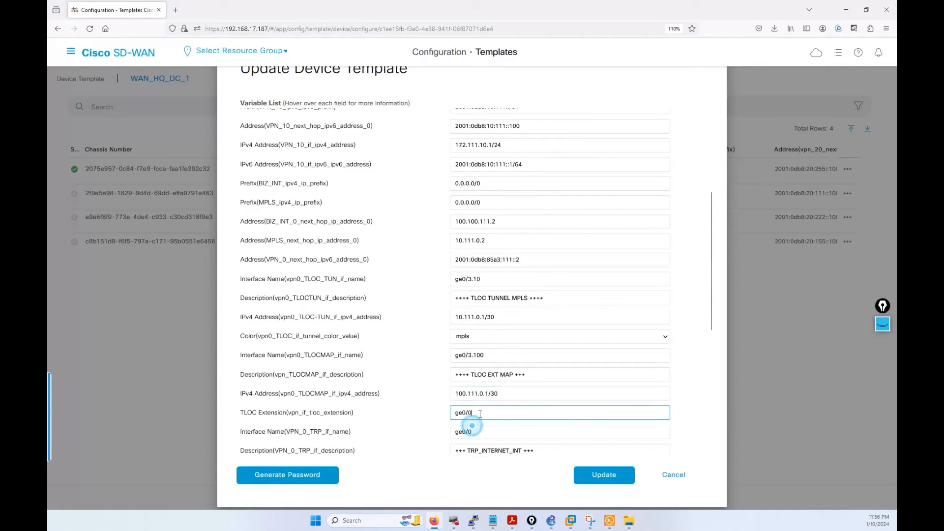
scroll(470, 422, down, 1)
click(607, 476)
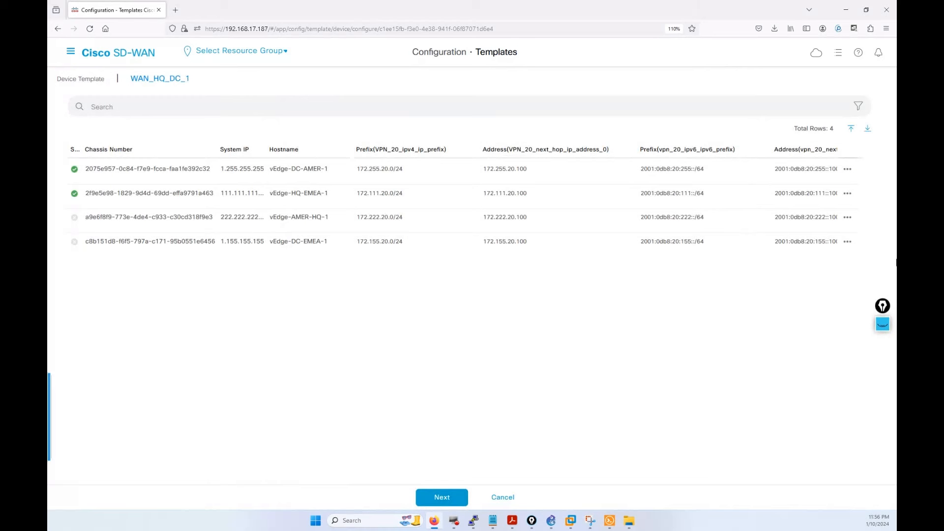
- In the device variables of vEdge-AMER-HQ-1, set the TLOC tunnel interface name to ge0/3.10 and its description to "++++ TLOC TUNNEL MPLS ++++"
click(848, 193)
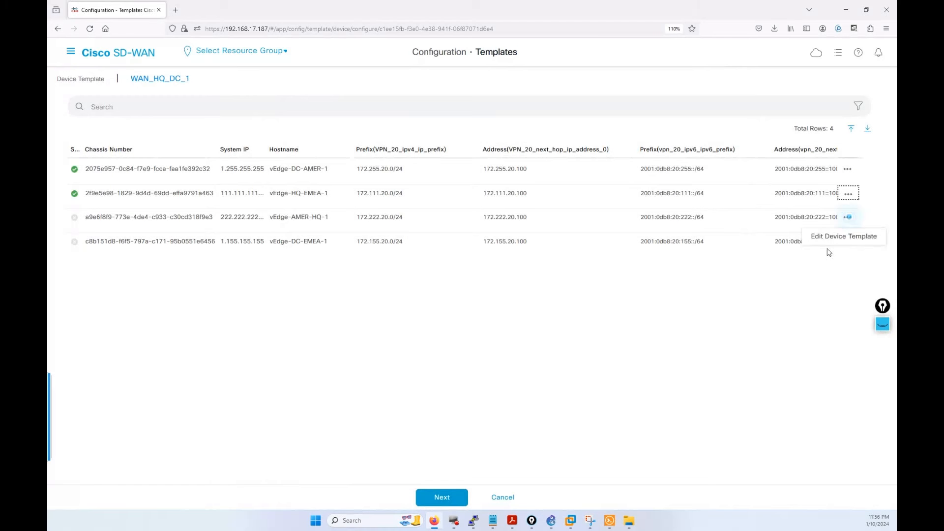
click(827, 239)
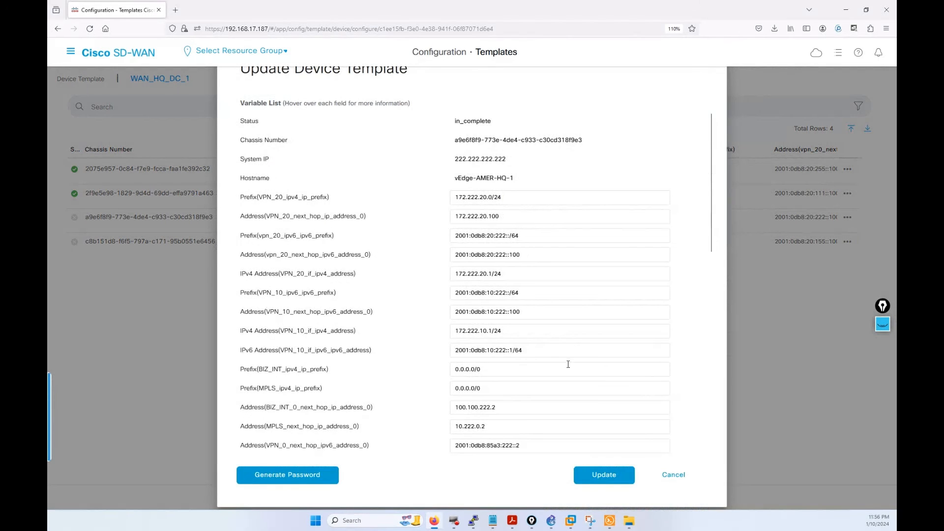
scroll(499, 330, down, 3)
click(486, 317)
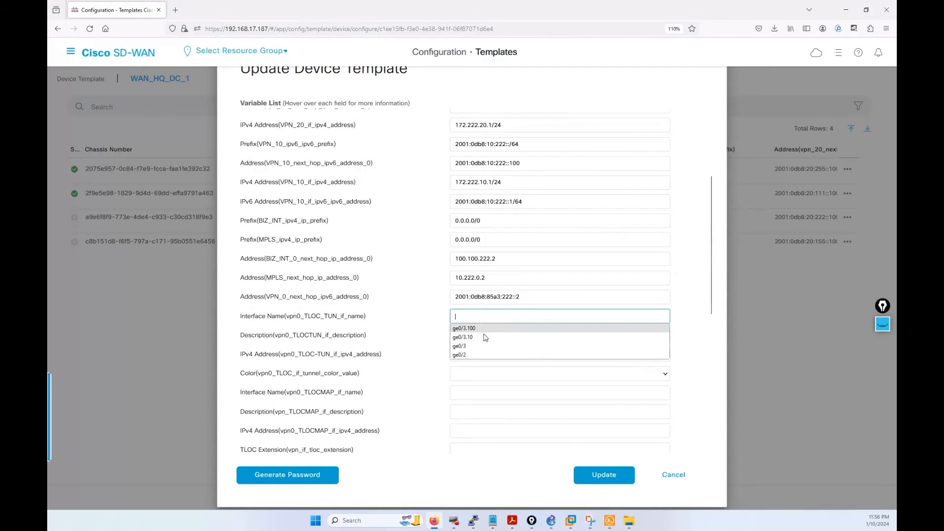
click(474, 338)
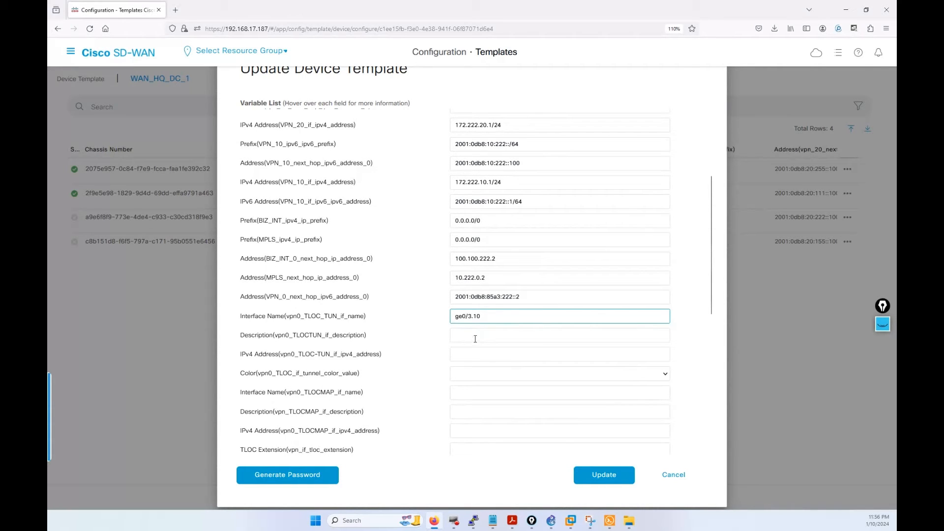
click(475, 334)
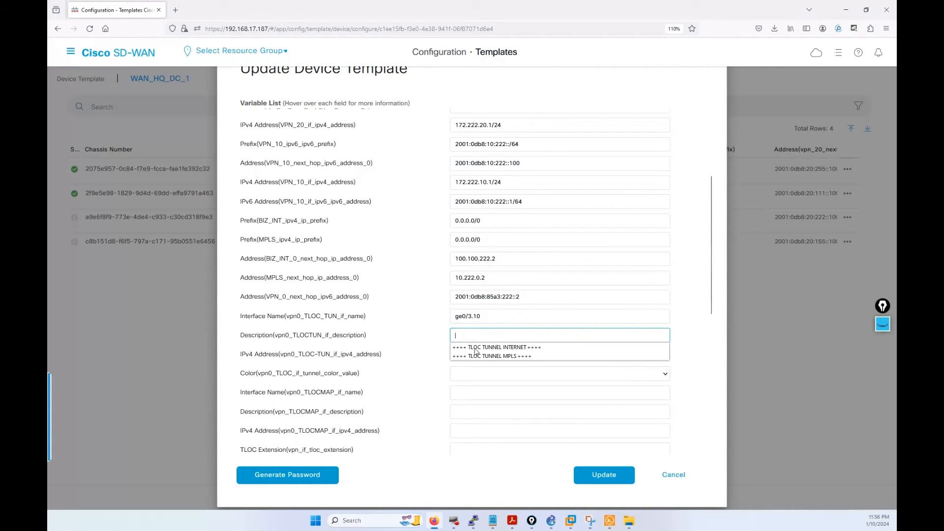
click(487, 356)
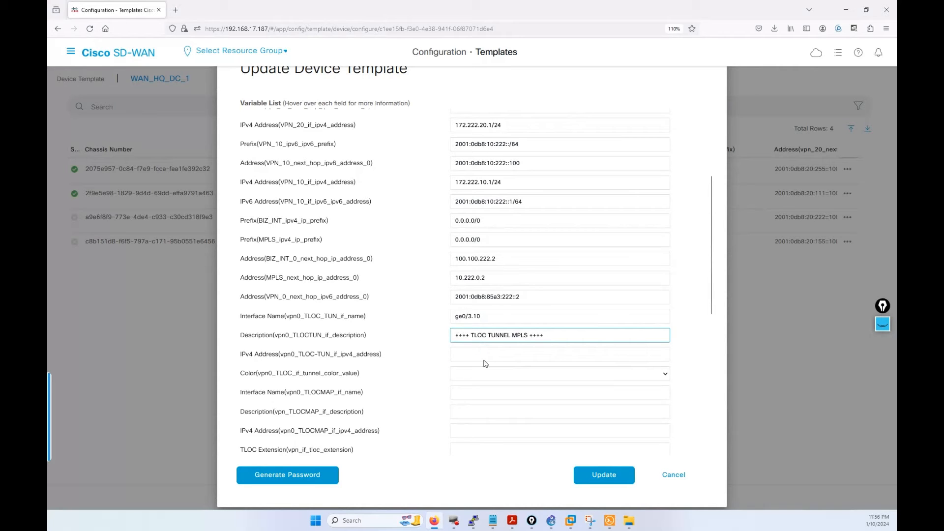
- Set the TLOC tunnel interface's IPv4 address to 10.222.0.1/30 and its color to mpls for vEdge-AMER-HQ-1
click(480, 354)
click(480, 354)
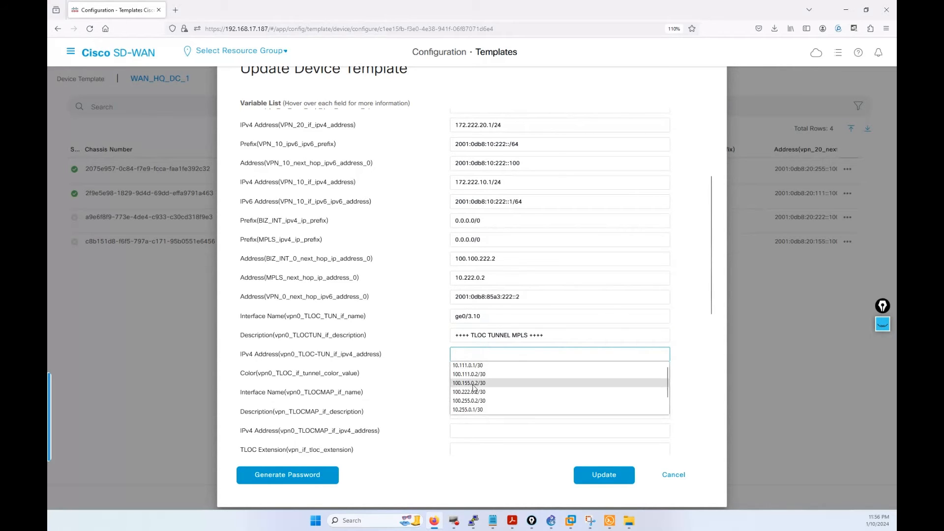
scroll(474, 387, down, 1)
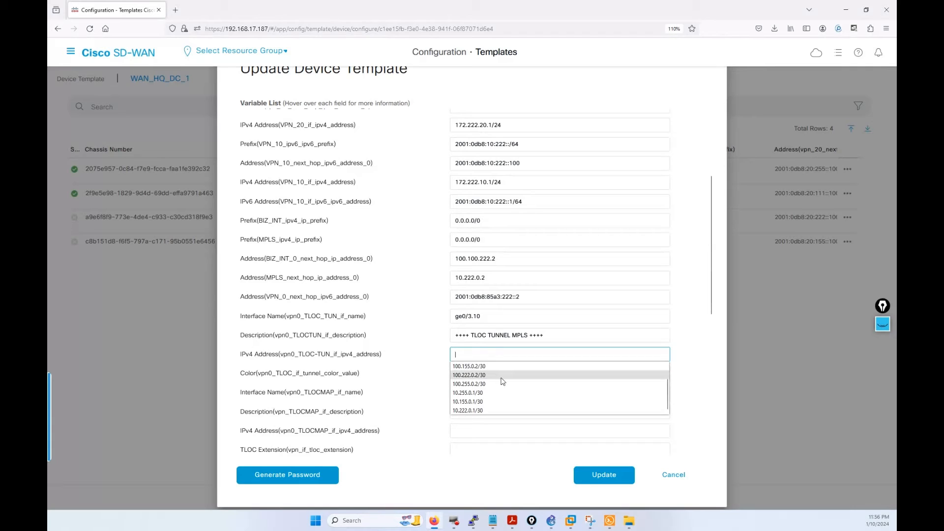
click(468, 411)
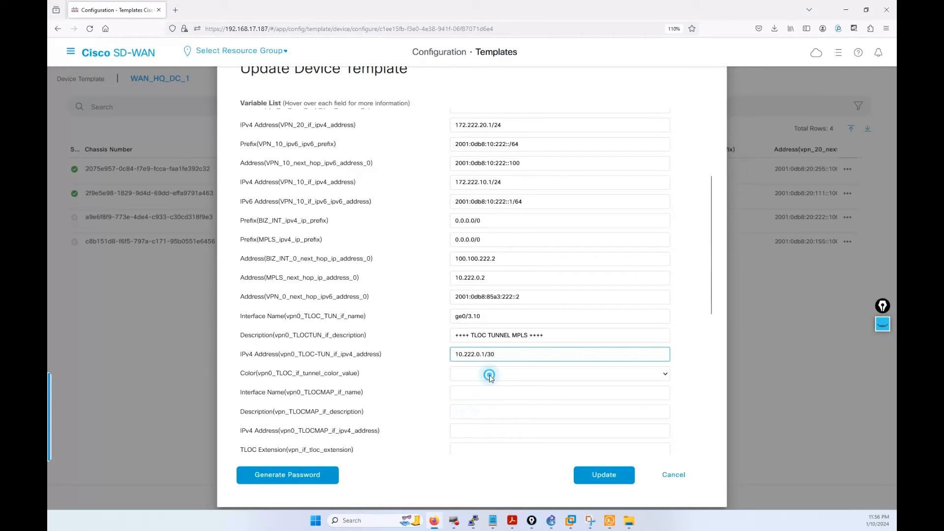
click(489, 375)
click(465, 302)
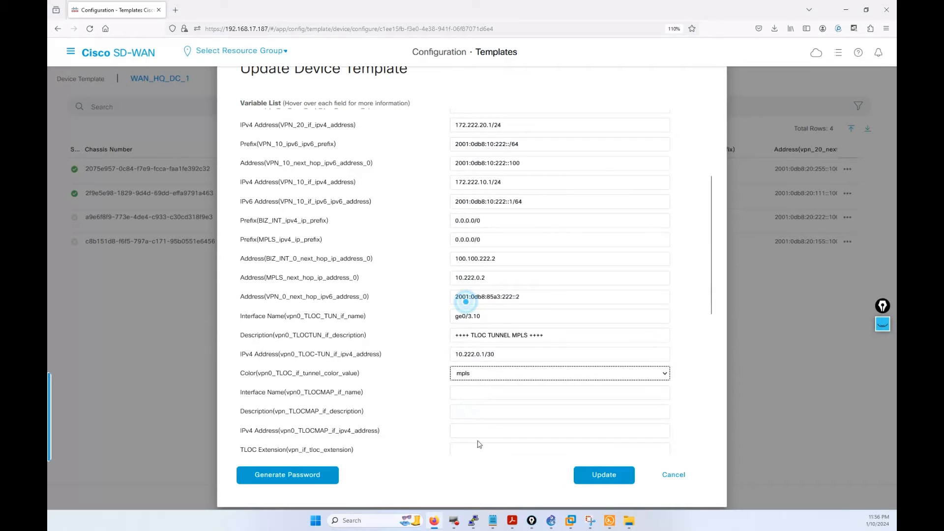
- Set the TLOC map interface name to ge0/3.100 and its description to "++++ TLOC EXT MAP +++"
click(473, 392)
click(473, 391)
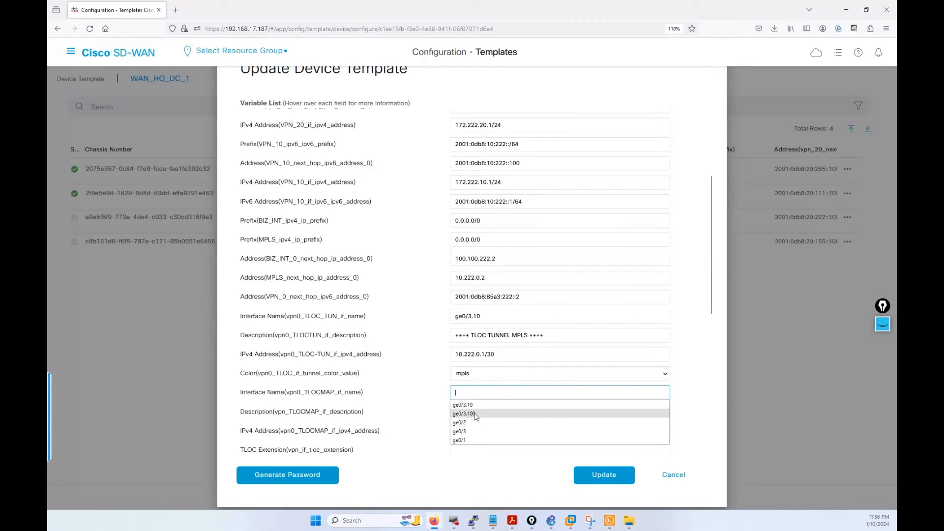
click(474, 414)
click(476, 409)
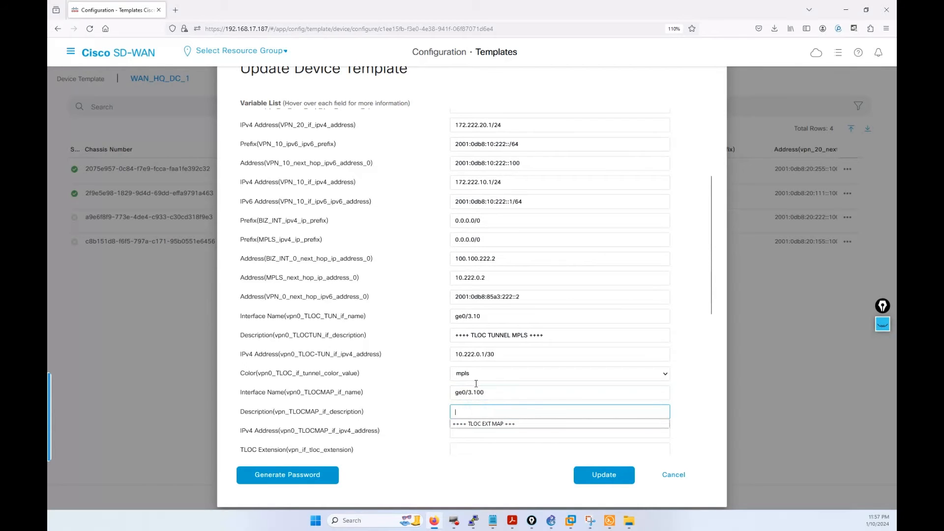
click(484, 424)
- Set the TLOC map interface's IPv4 address to 100.222.0.1/30 and its TLOC extension to ge0/0, and save the device's variables
scroll(484, 424, down, 1)
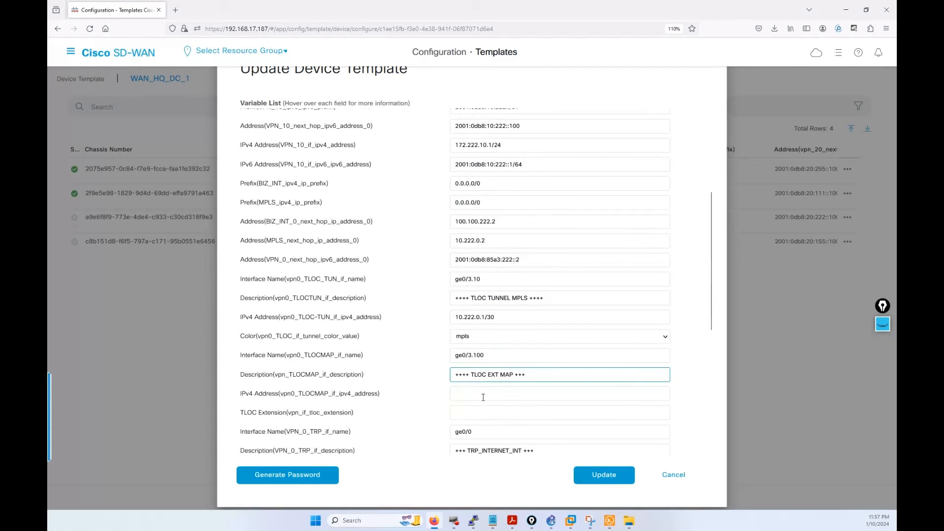
click(483, 394)
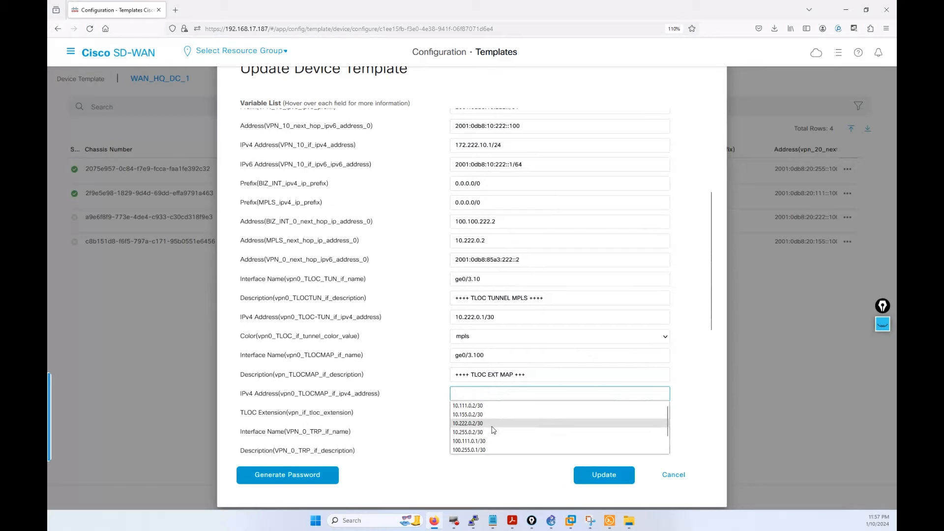
scroll(479, 443, down, 1)
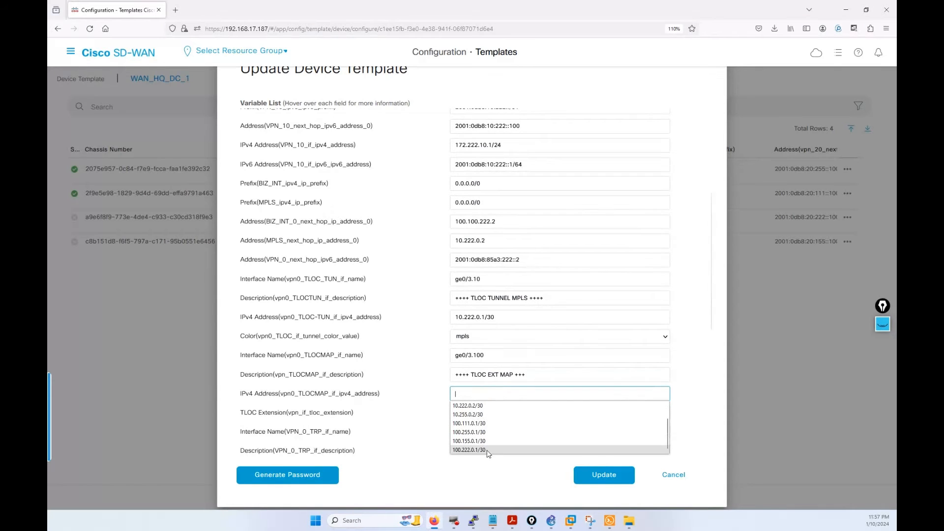
click(477, 449)
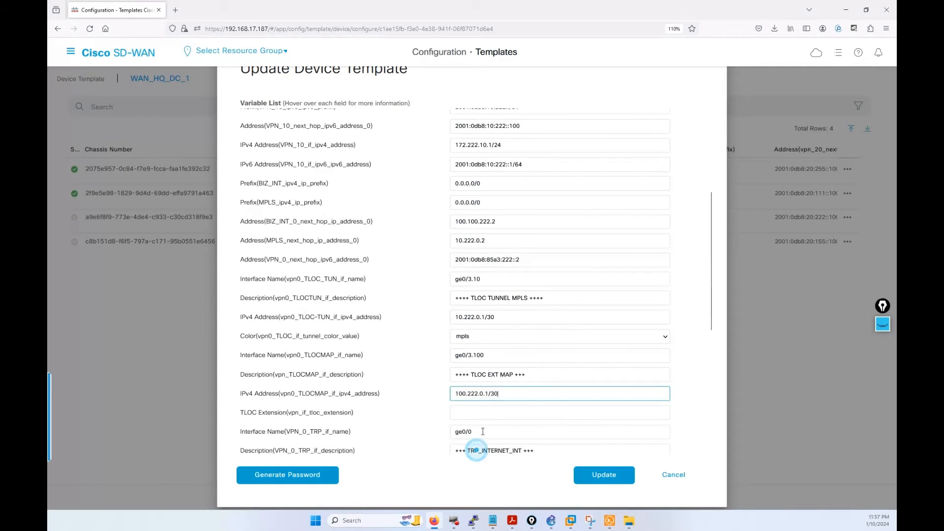
click(473, 414)
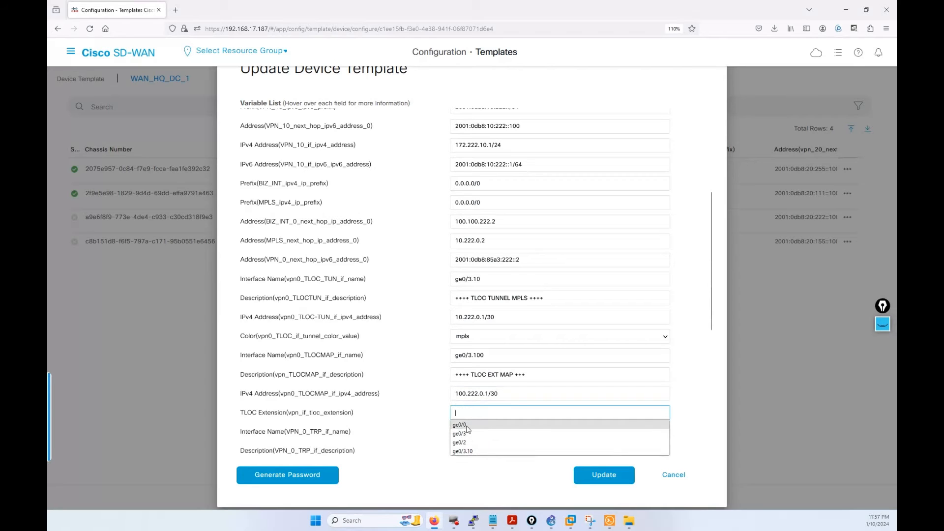
click(467, 426)
click(591, 475)
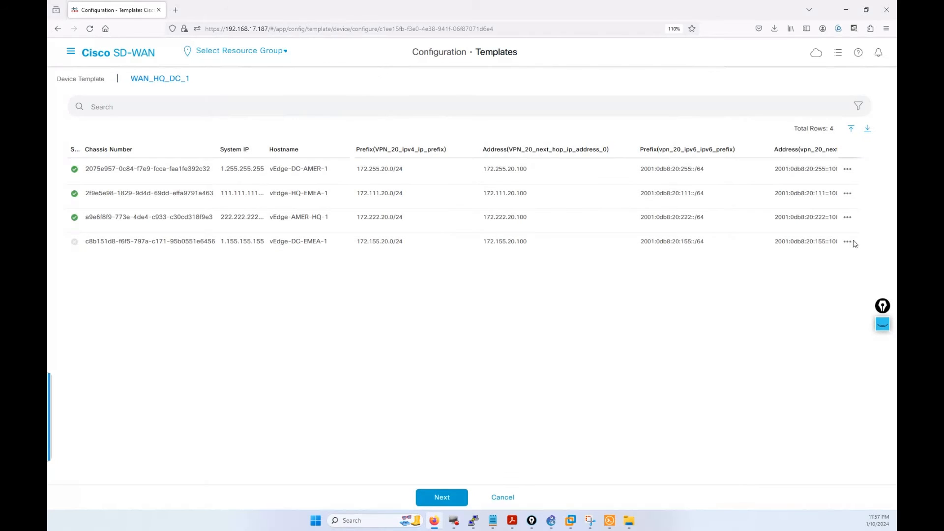
- In the device variables of vEdge-DC-EMEA-1, set the TLOC tunnel interface name to ge0/3.10 and its description to "++++ TLOC TUNNEL MPLS ++++"
click(852, 242)
click(836, 258)
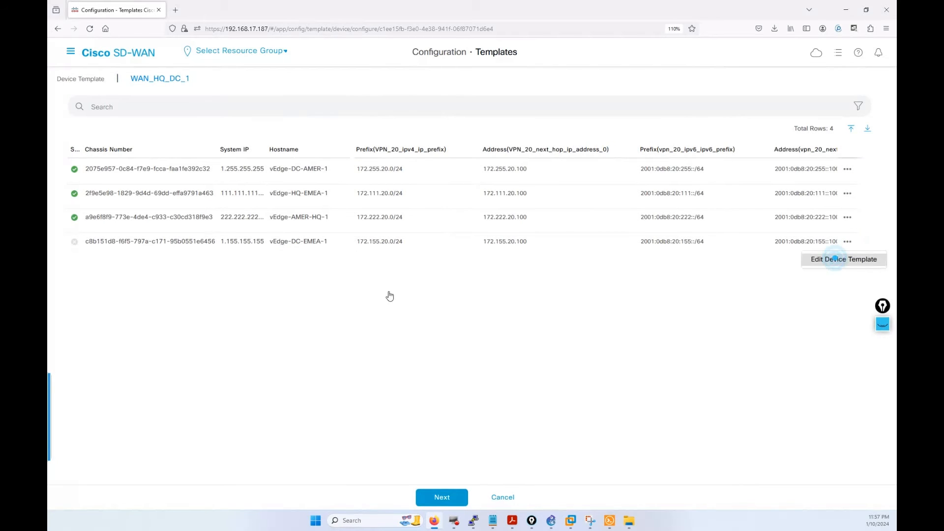
scroll(548, 326, down, 5)
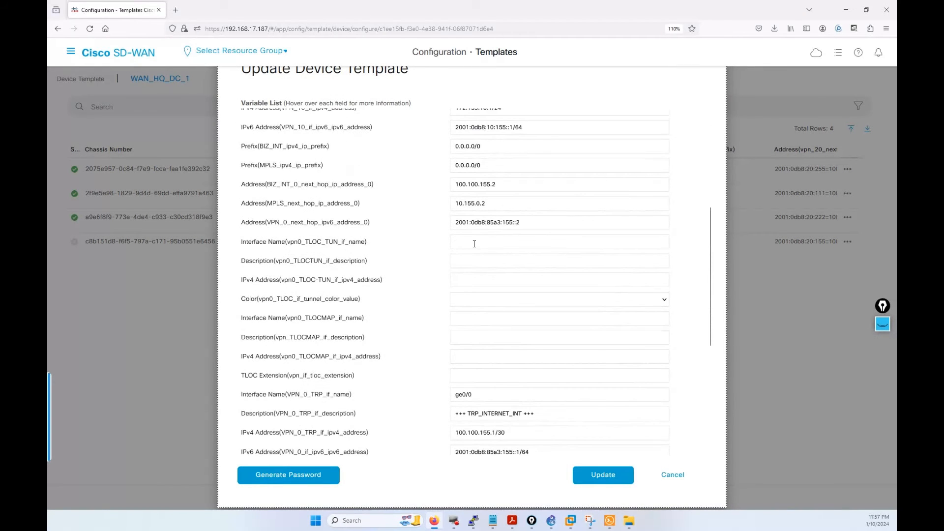
click(473, 243)
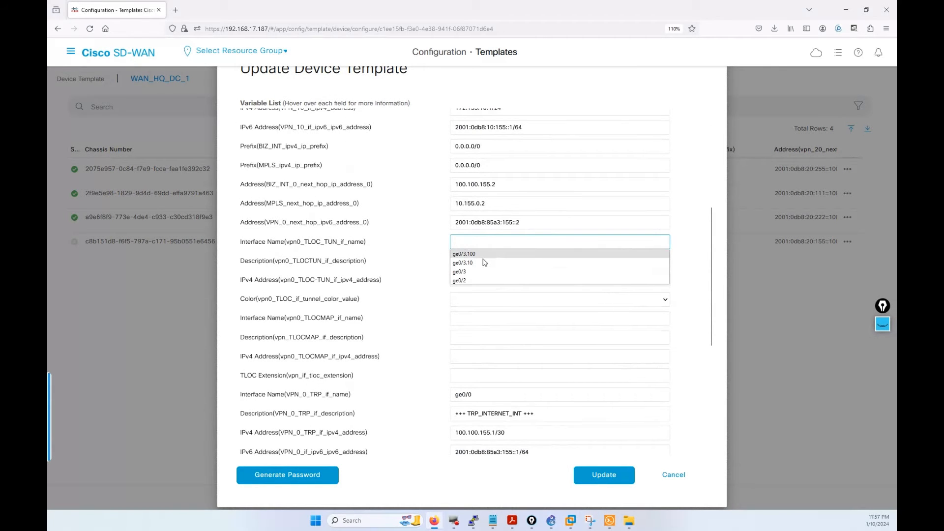
click(471, 263)
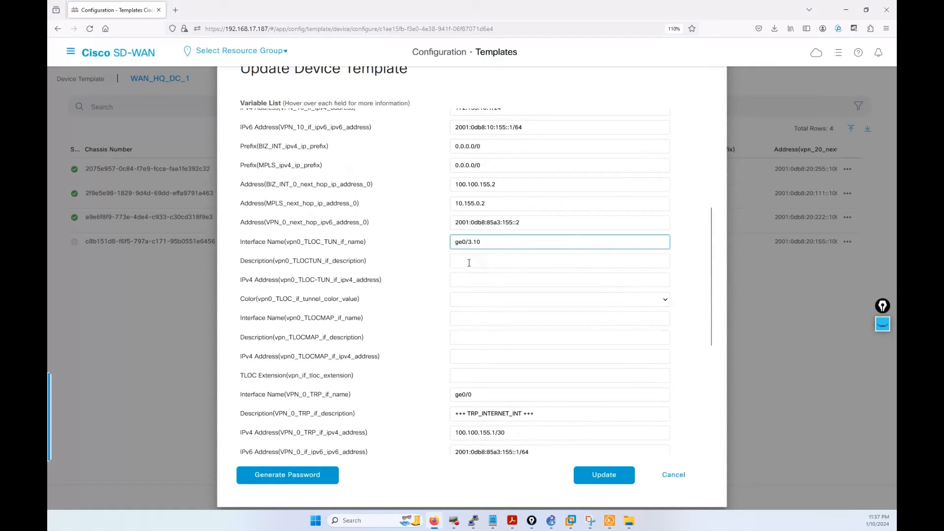
click(472, 264)
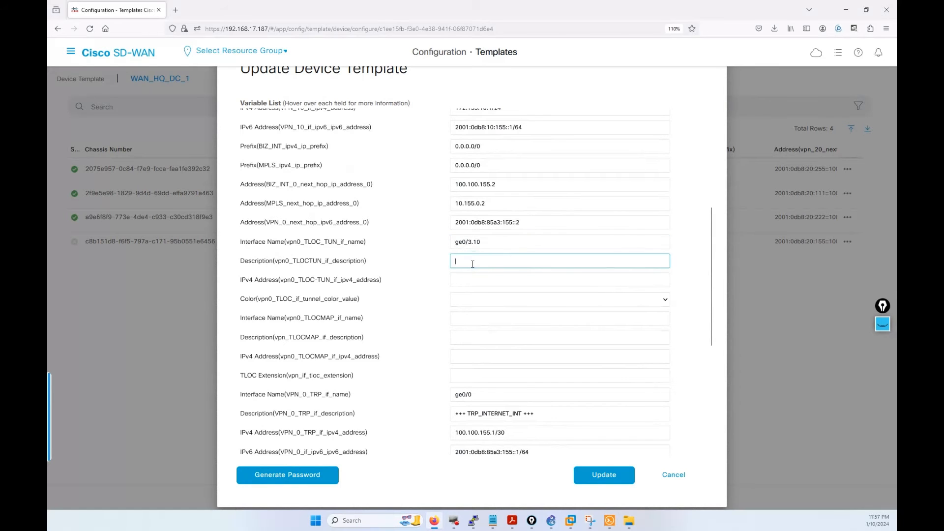
click(508, 280)
- Set the TLOC tunnel interface's IPv4 address to 10.155.0.1/30 and its color to mpls
click(474, 280)
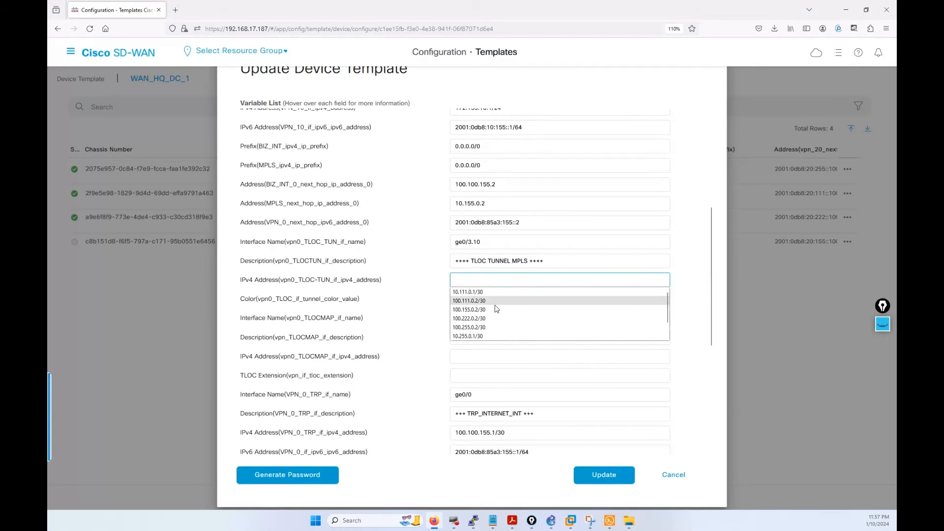
scroll(489, 322, down, 1)
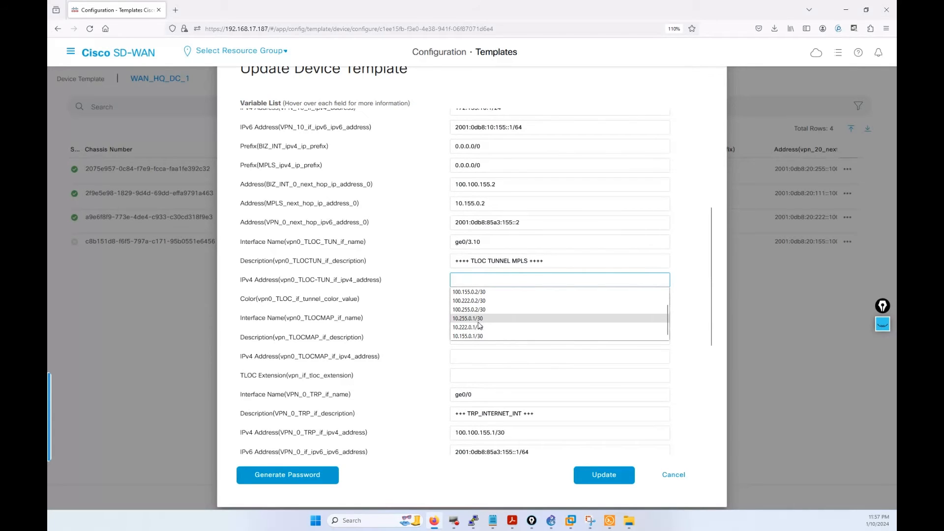
click(480, 336)
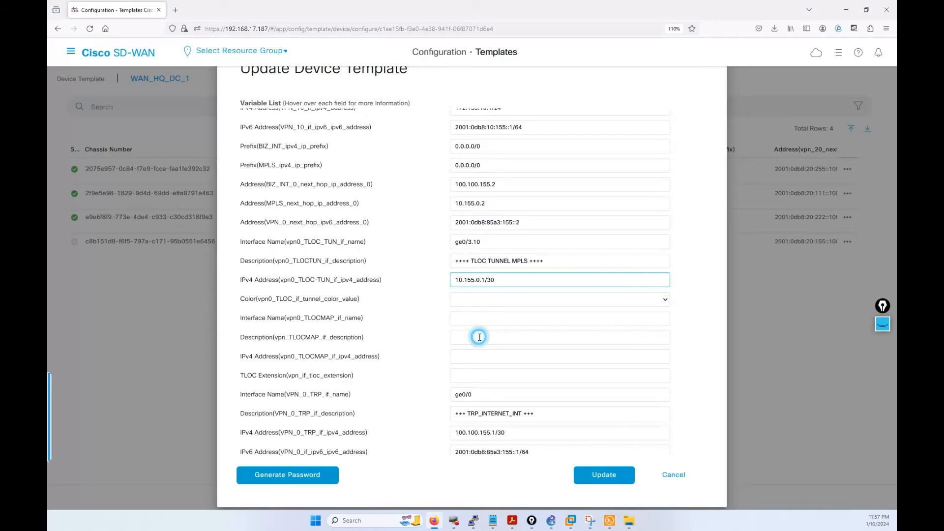
click(486, 305)
click(465, 226)
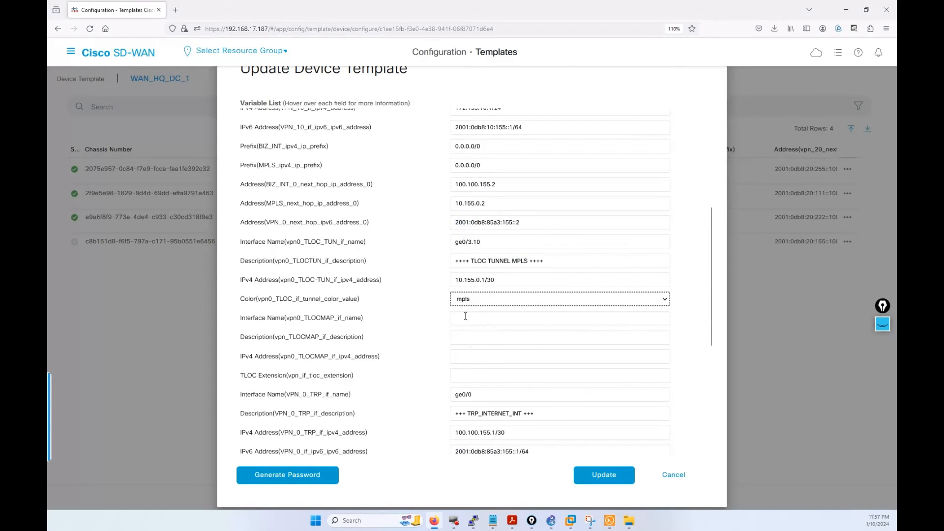
- Set vEdge-DC-EMEA-1's TLOC map interface name to ge0/3.100 and its description to "++++ TLOC EXT MAP +++"
click(464, 317)
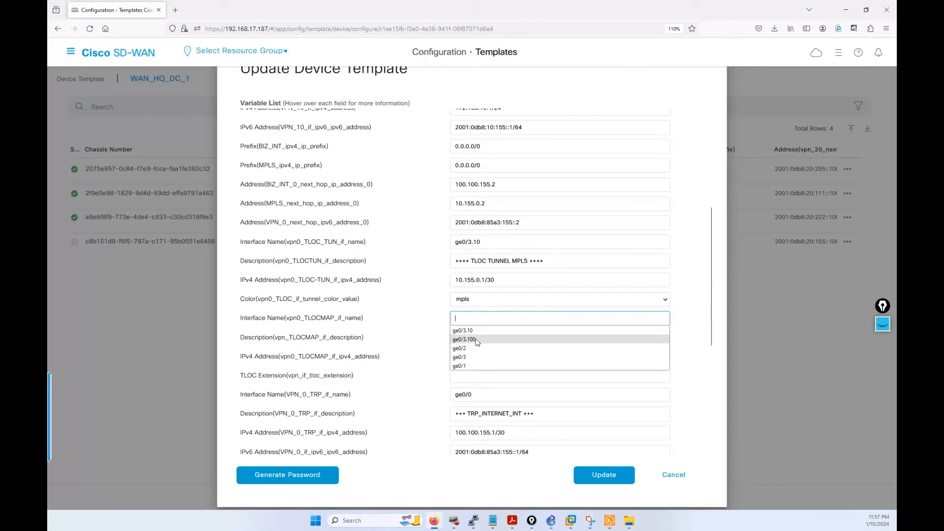
click(475, 339)
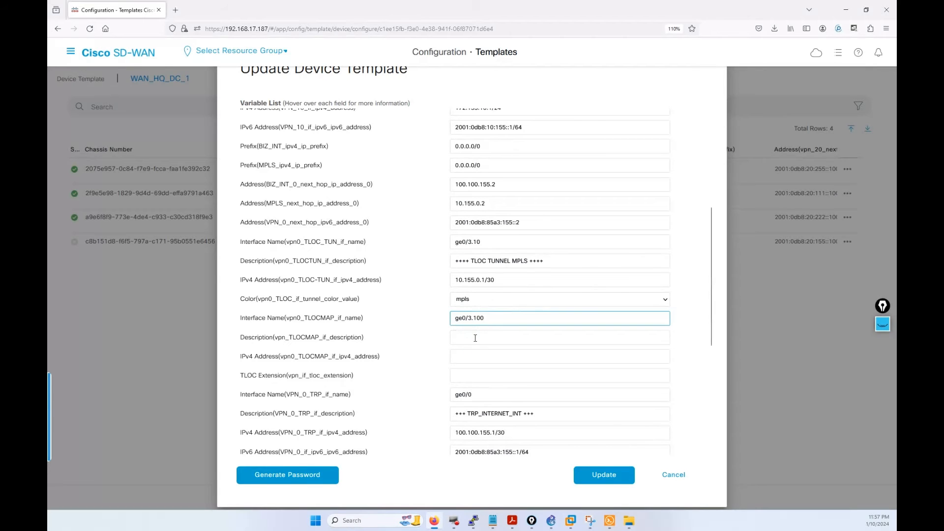
click(475, 338)
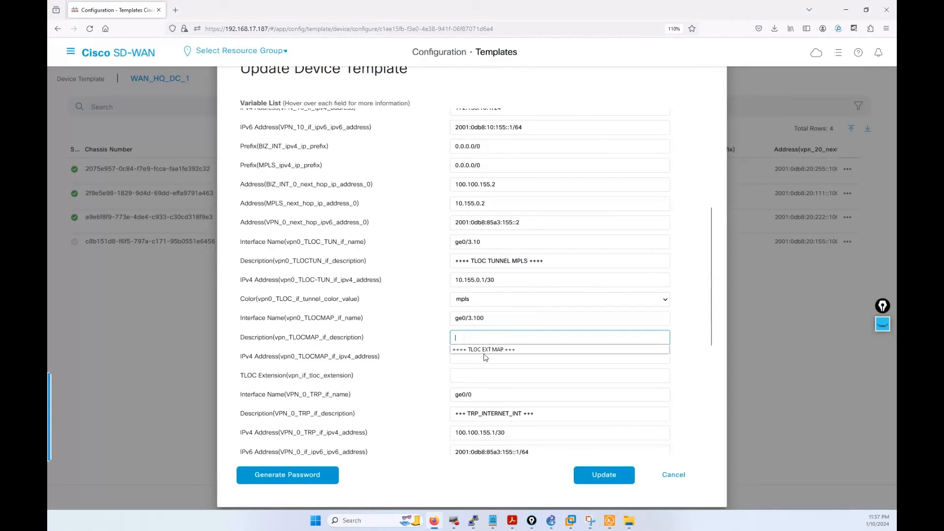
click(485, 349)
- Set the TLOC map interface's IPv4 address to 100.155.0.1/30 and its TLOC extension to ge0/0, and save the device's variables
click(479, 355)
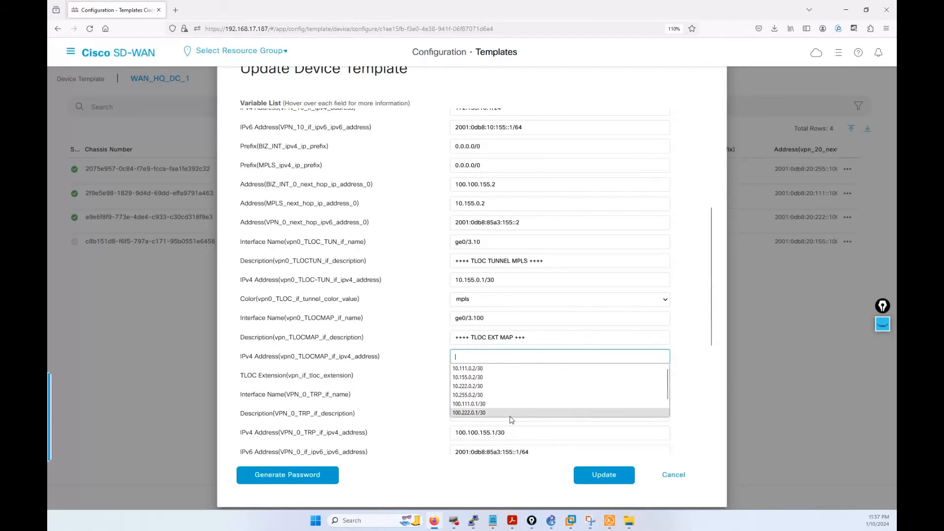
scroll(494, 413, down, 1)
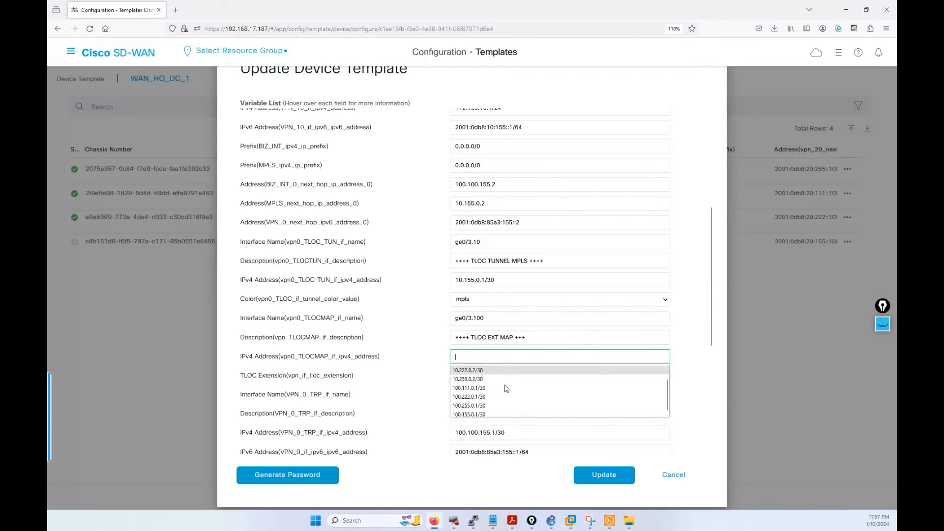
click(483, 414)
click(475, 377)
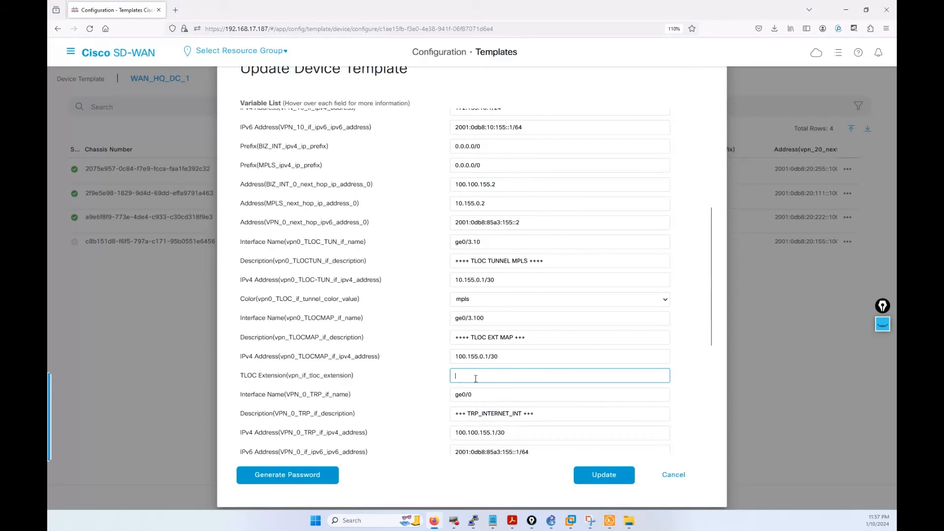
click(476, 379)
click(470, 388)
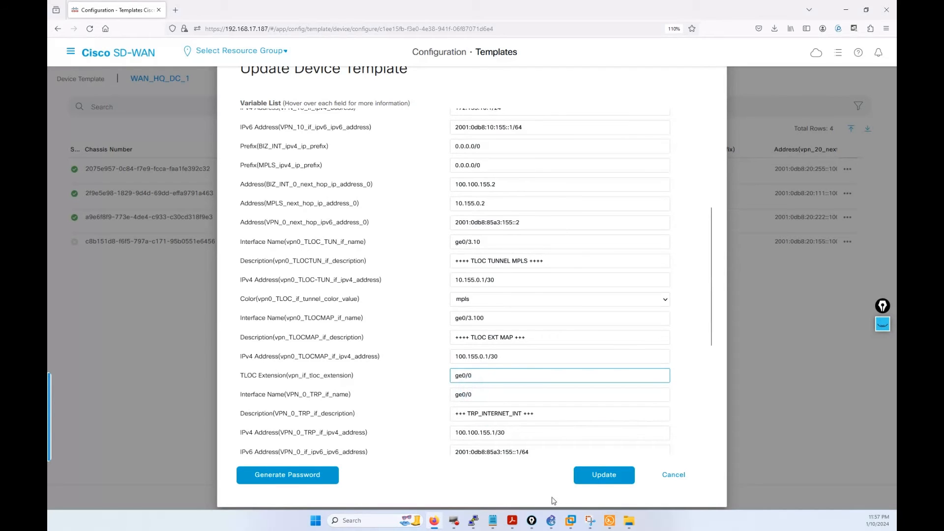
click(590, 479)
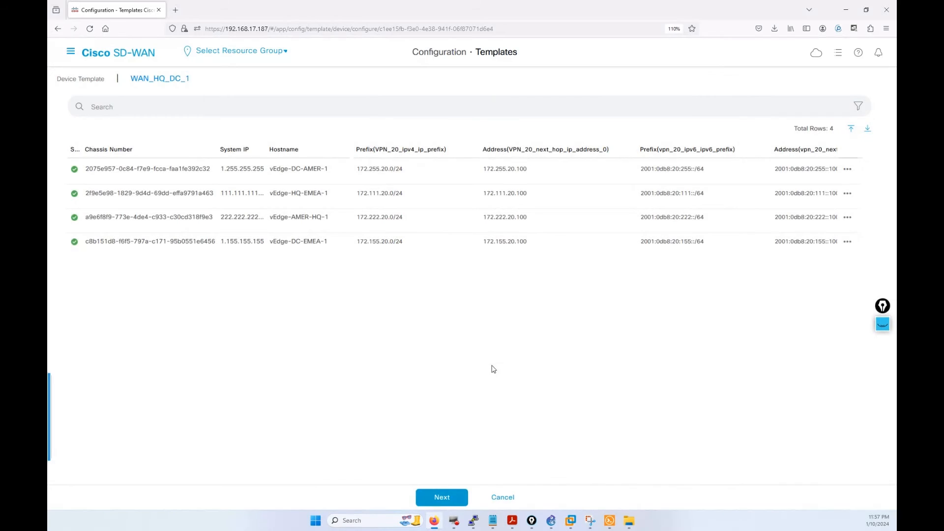
- Proceed to the configuration preview and open the local versus new configuration diff for vEdge-DC-AMER-1
click(454, 497)
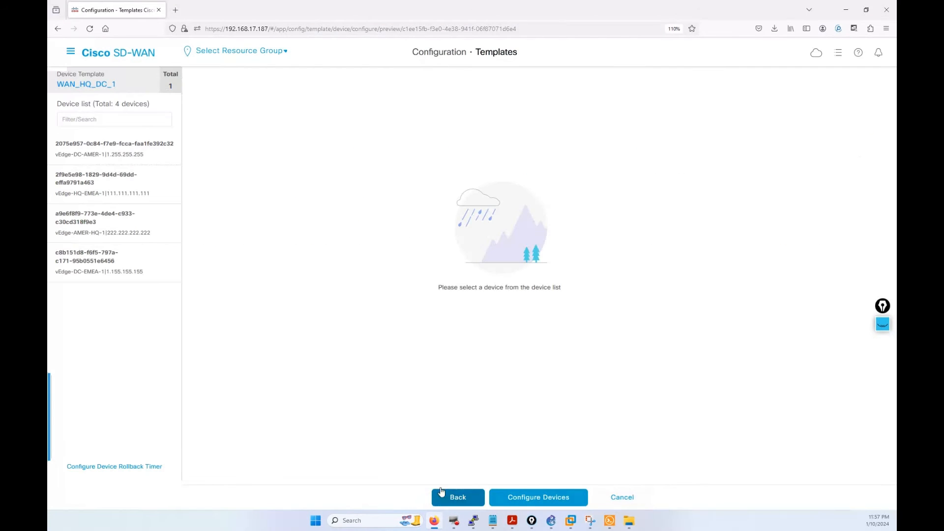
click(126, 155)
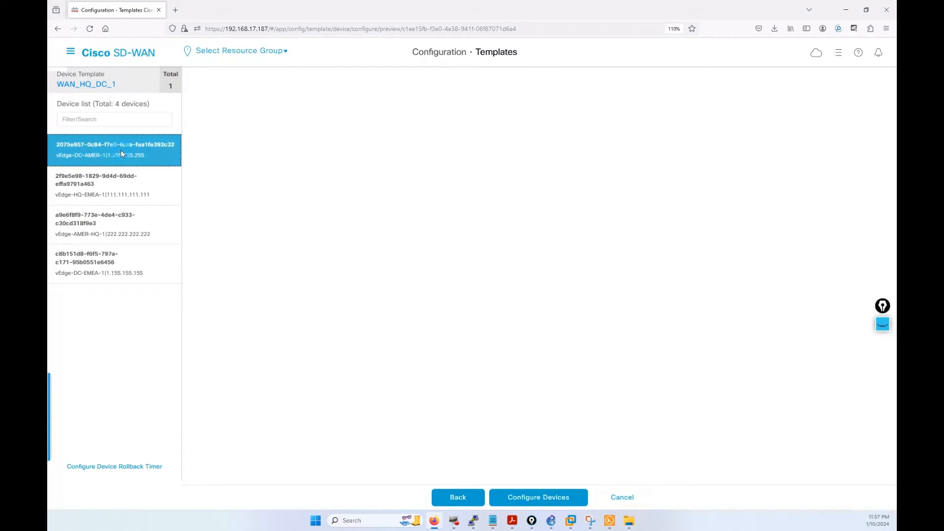
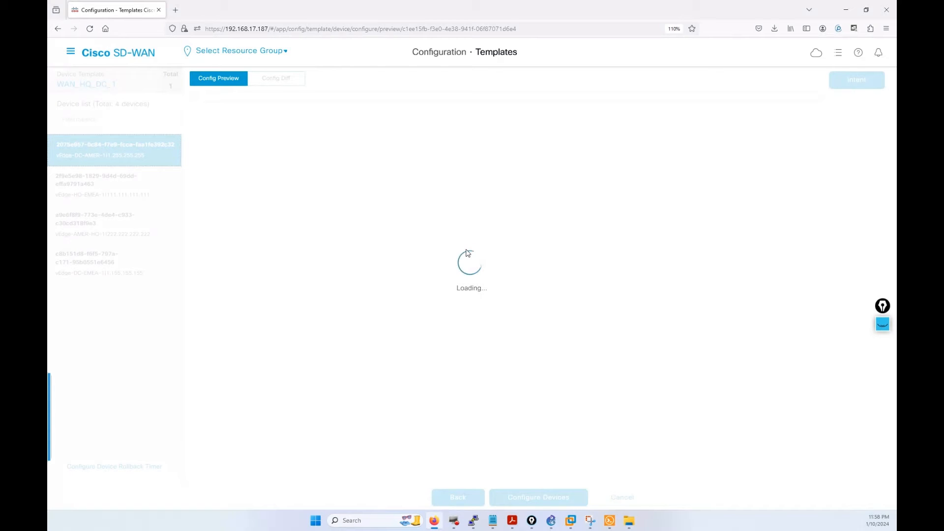
click(283, 81)
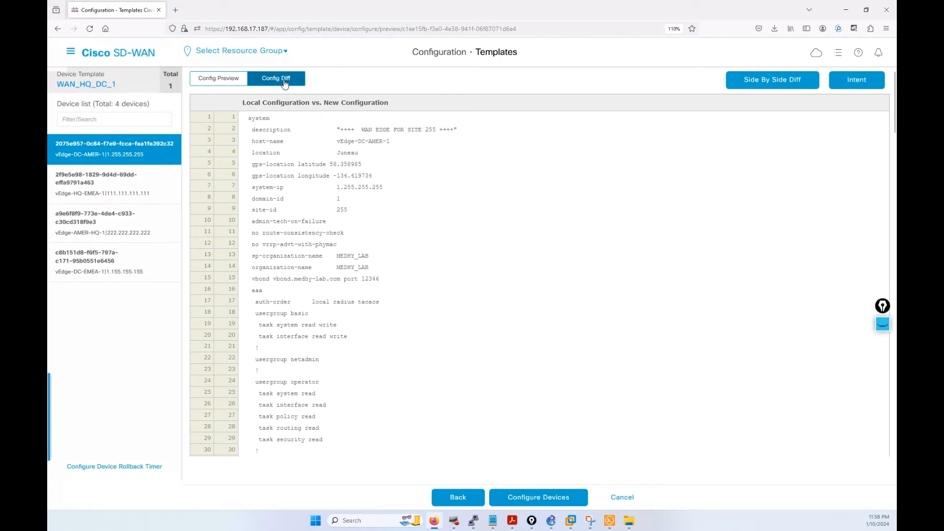
- Examine the added TLOC interfaces ge0/3, ge0/3.10 and ge0/3.100 in vEdge-DC-AMER-1's configuration diff
scroll(458, 285, down, 8)
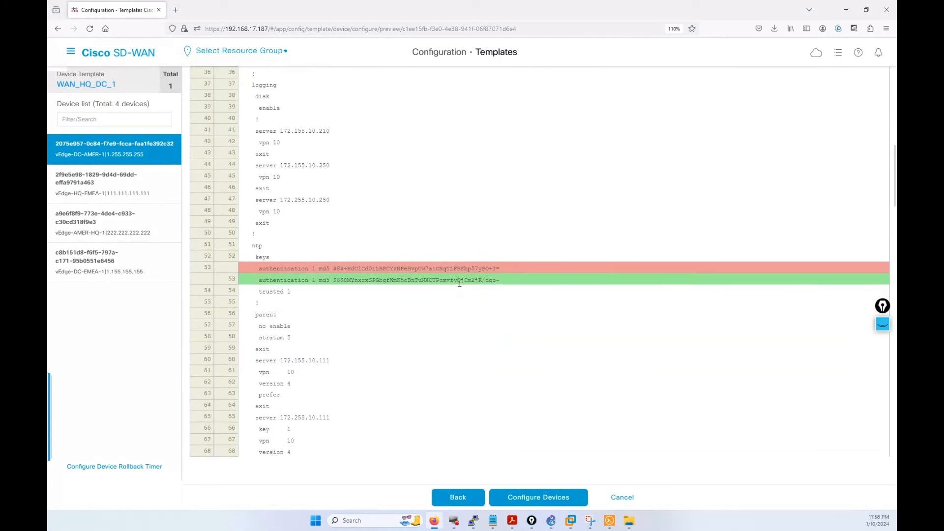
scroll(460, 284, down, 12)
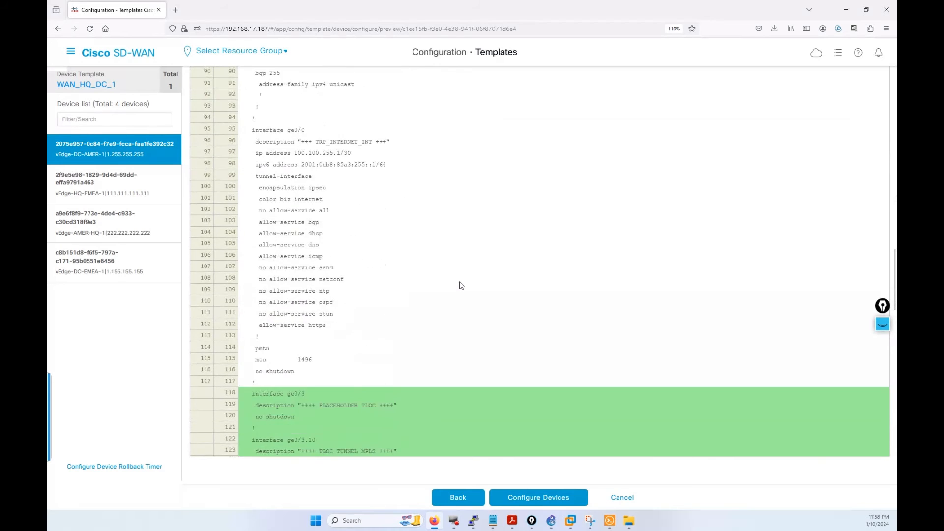
scroll(459, 282, down, 4)
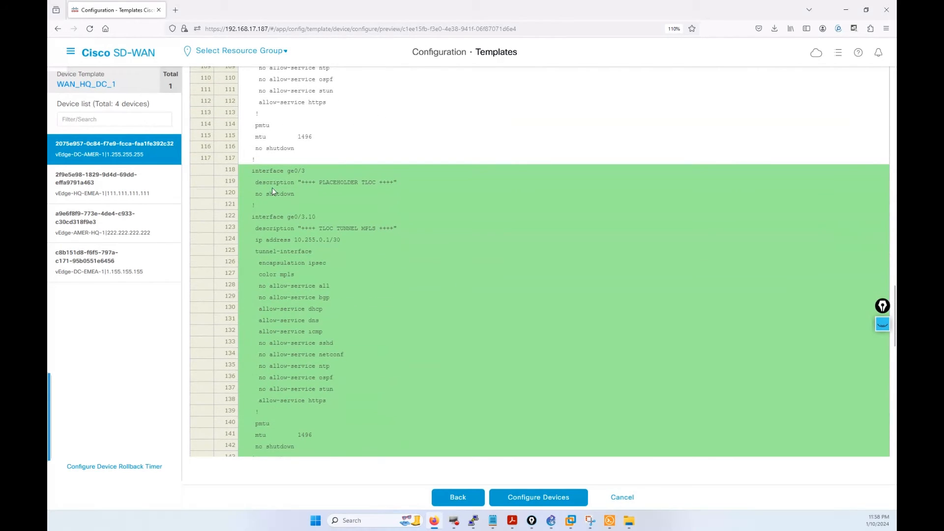
drag(252, 171, 311, 197)
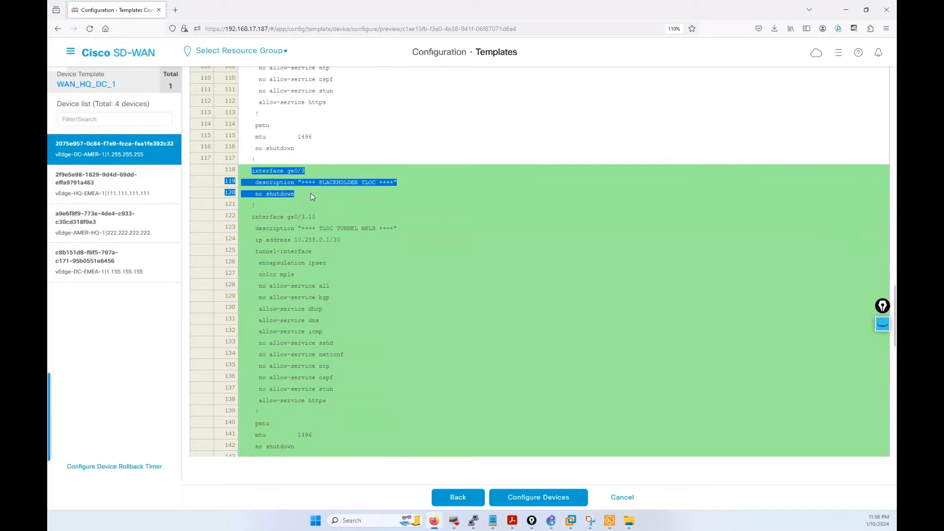
scroll(312, 196, down, 1)
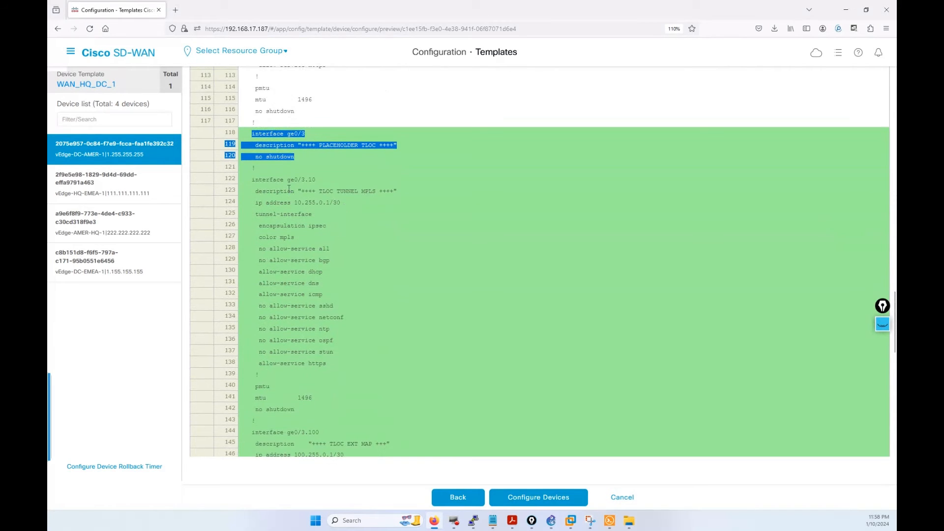
click(253, 182)
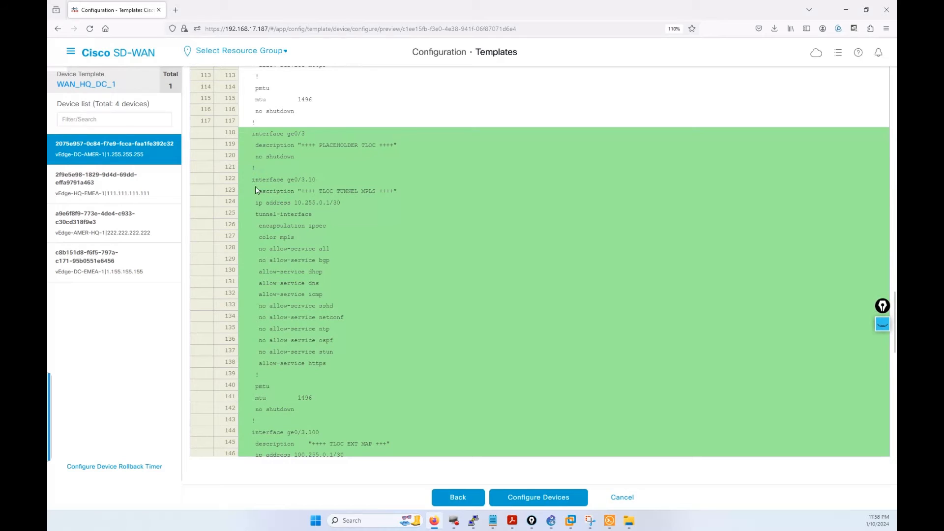
drag(251, 183, 339, 329)
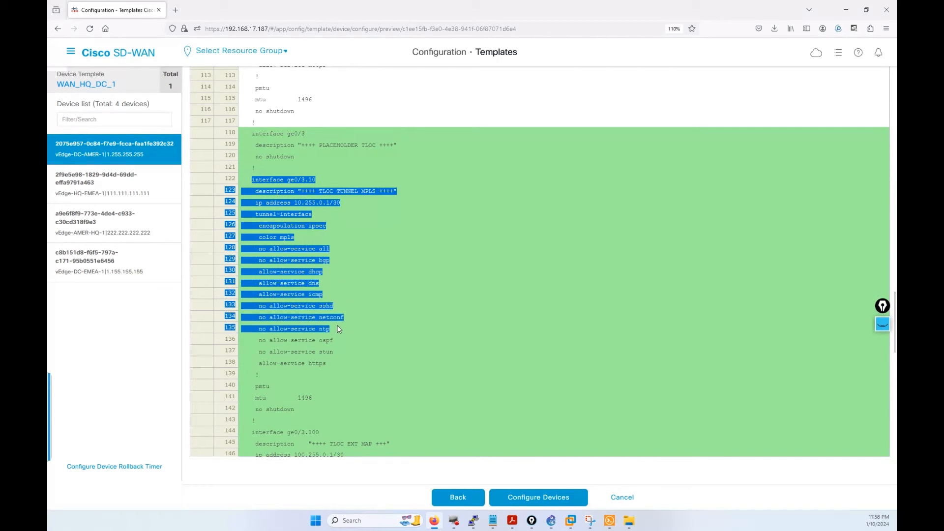
scroll(339, 329, down, 3)
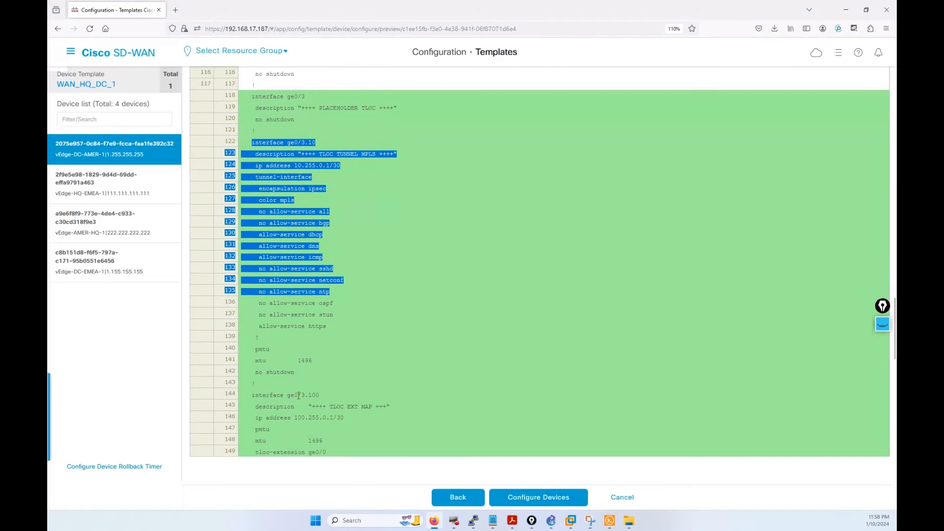
- Examine the ge0/3.100 interface block and its tloc-extension ge0/0 line in the vEdge-DC-AMER-1 configuration preview
drag(281, 324, 316, 393)
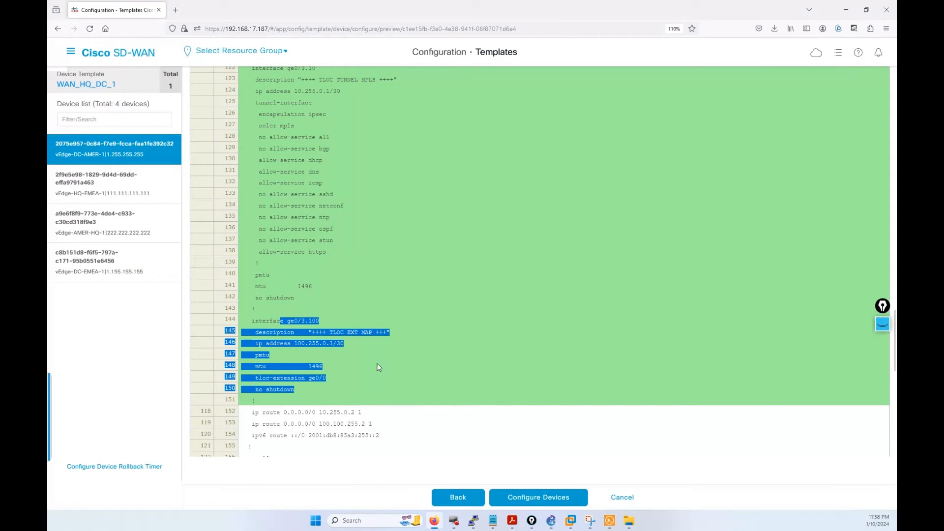
click(344, 267)
scroll(351, 351, down, 2)
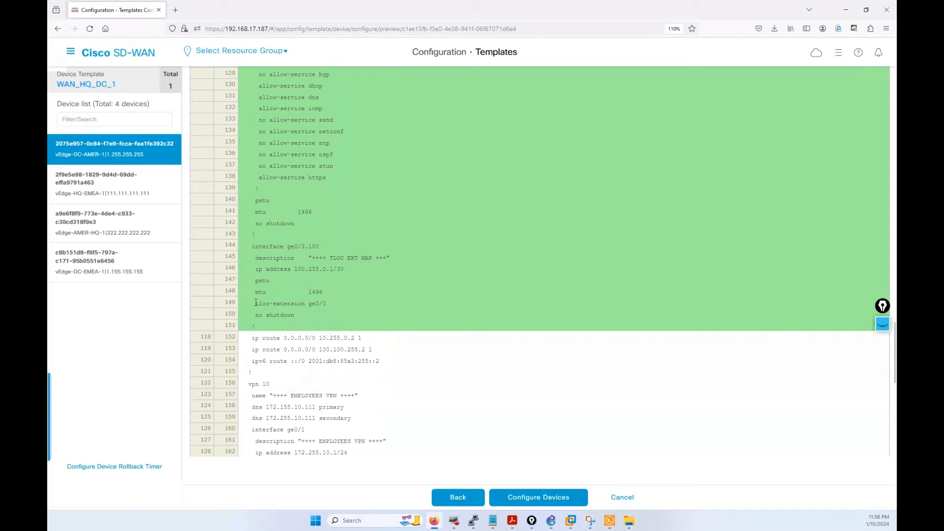
drag(256, 303, 315, 302)
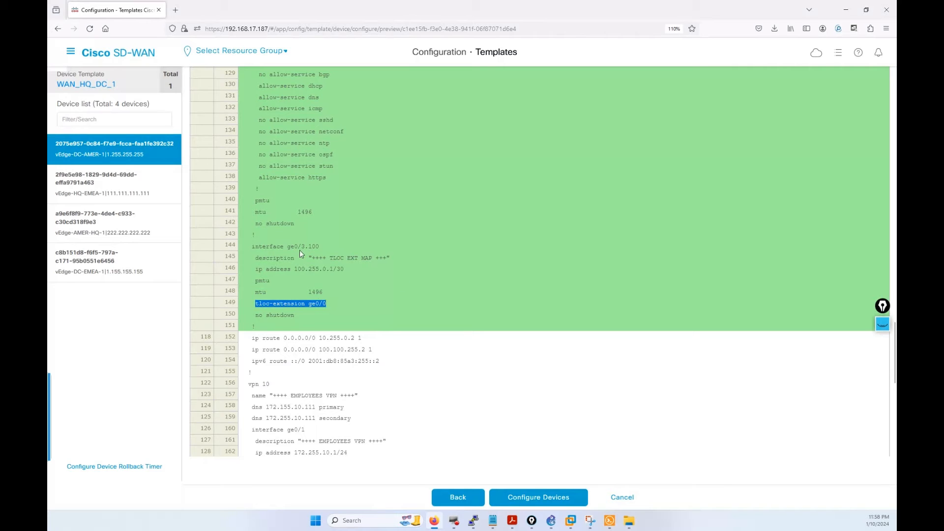
drag(288, 246, 317, 247)
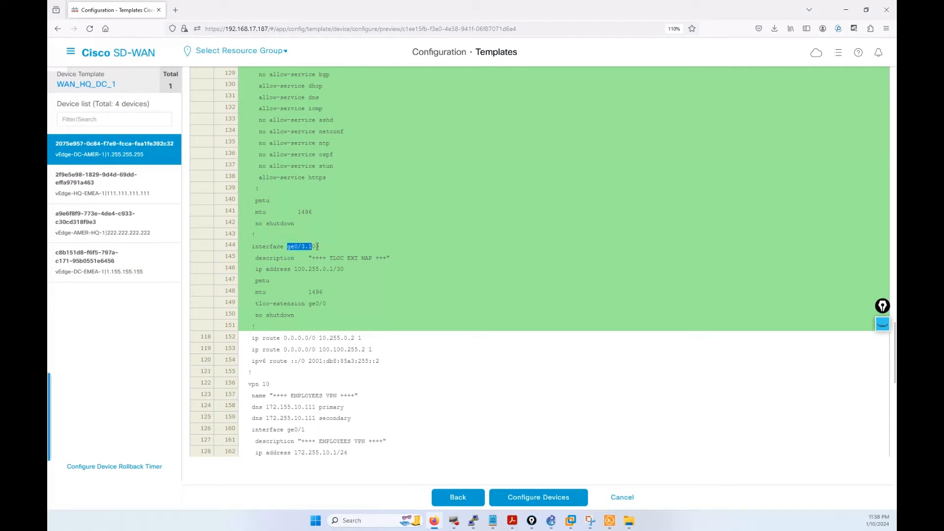
- Annotate the preview in pink, underlining ge0/3.100 and linking it to handwritten "g0/0" and "internet", and hide the drawings
click(883, 325)
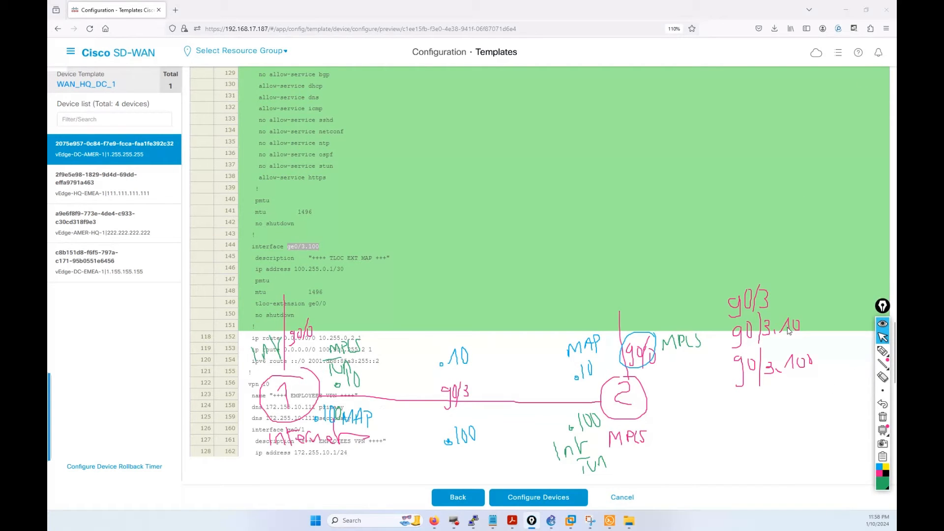
click(880, 474)
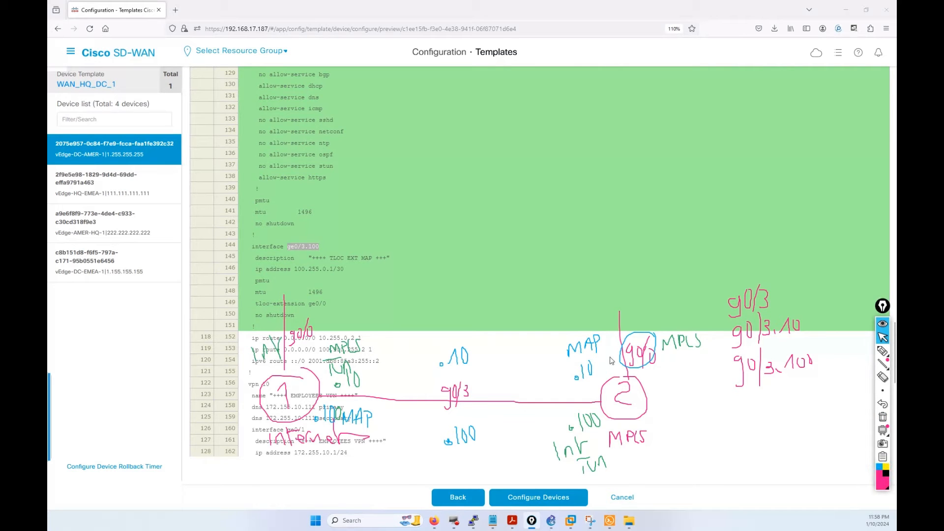
click(880, 352)
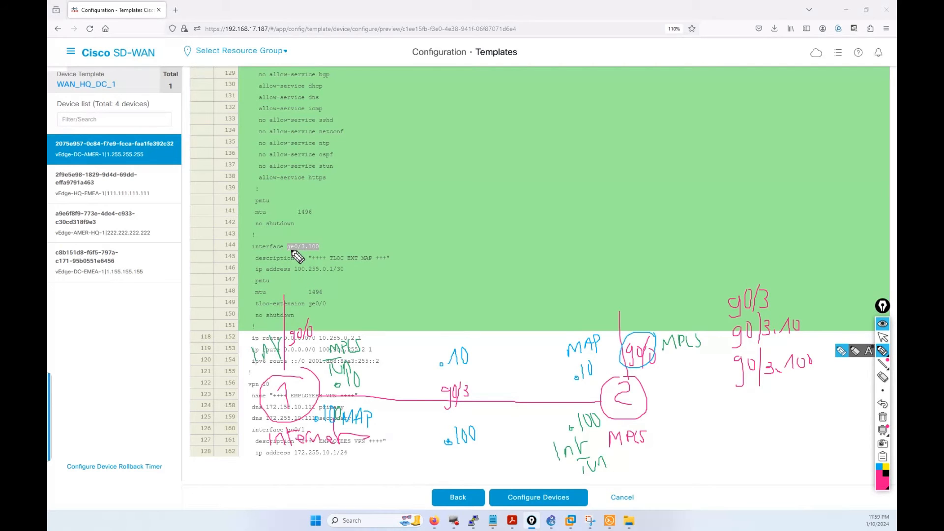
mouse_move(292, 251)
mouse_down()
mouse_move(323, 254)
mouse_move(356, 190)
mouse_move(379, 176)
mouse_move(383, 196)
mouse_move(393, 170)
mouse_move(401, 194)
mouse_move(449, 109)
mouse_move(476, 103)
mouse_move(491, 87)
mouse_move(538, 90)
mouse_up()
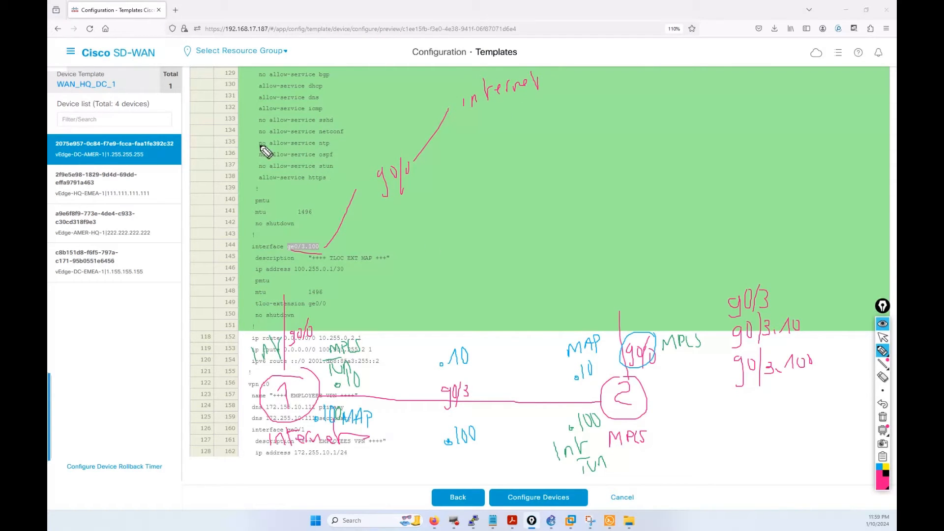
click(883, 324)
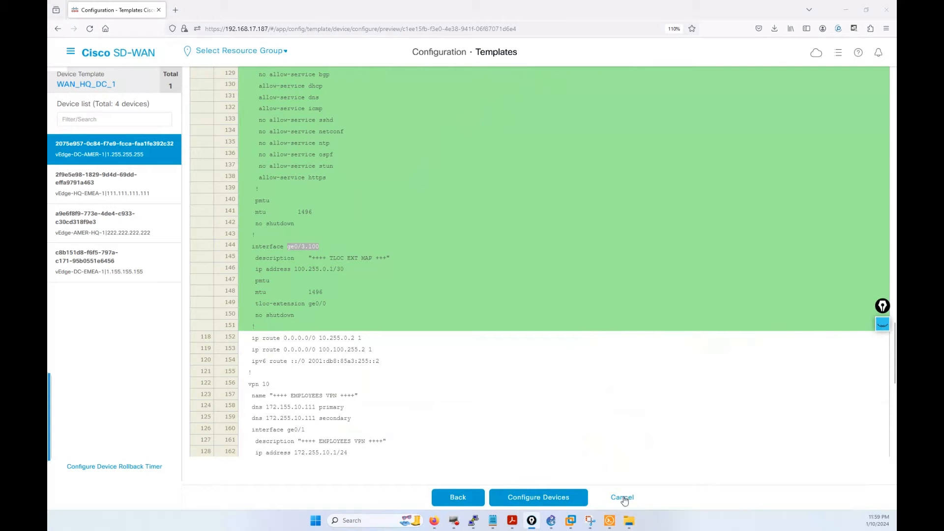
- Push the WAN_HQ_DC_1 template configuration and confirm the changes on 4 devices
click(530, 497)
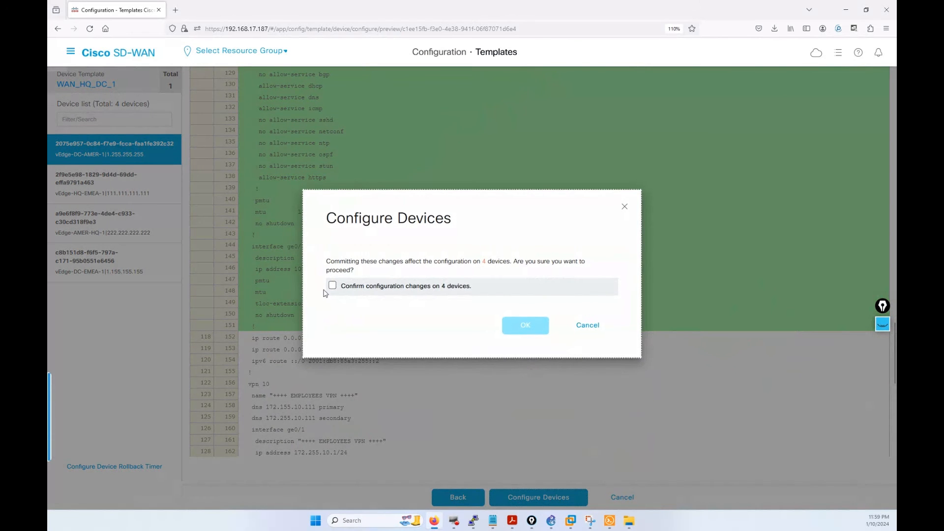
click(333, 286)
click(522, 327)
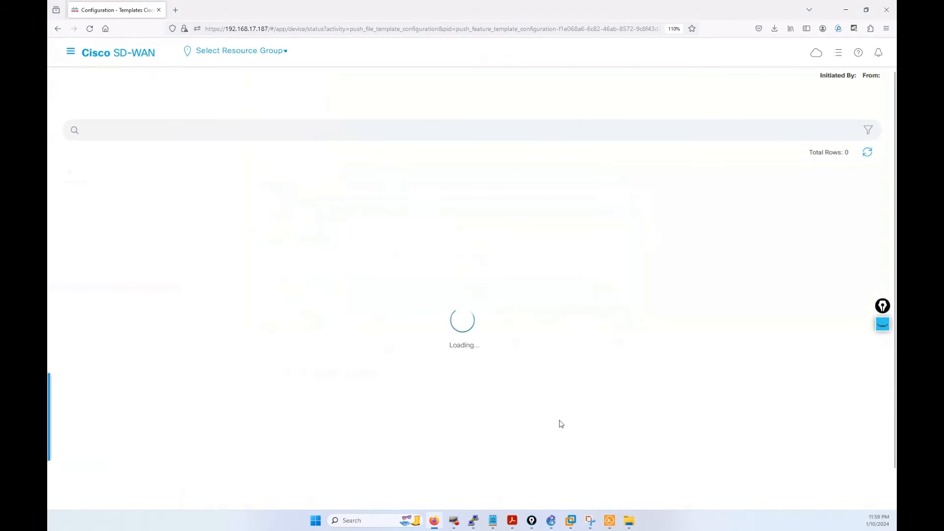
- Switch to Solar-PuTTY and run "show bfd sessions" on vEdge-AMER-HQ-1, quitting the paged output
click(610, 520)
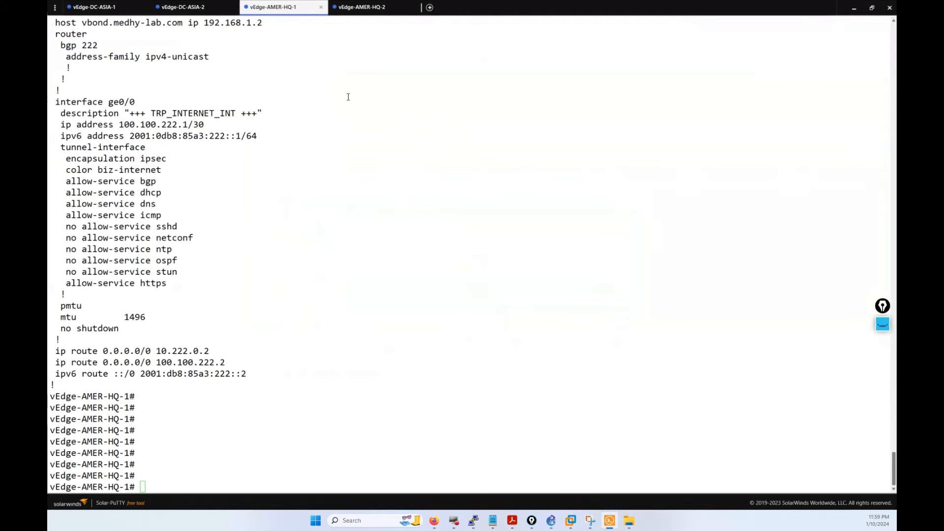
click(434, 365)
text(show bfd sessions)
key(Return)
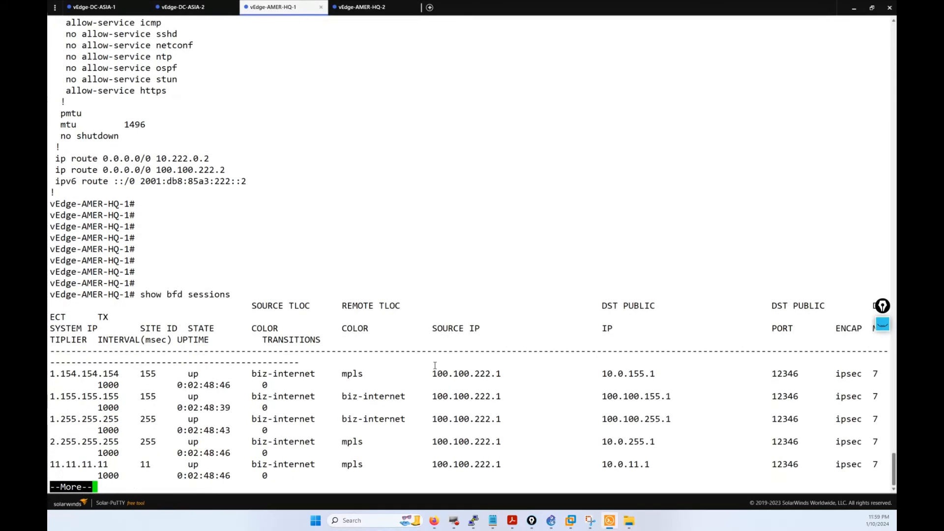
key(q)
- Run "show bfd sessions | tab" on vEdge-AMER-HQ-1 and review the session table
key(Up)
text(| tab)
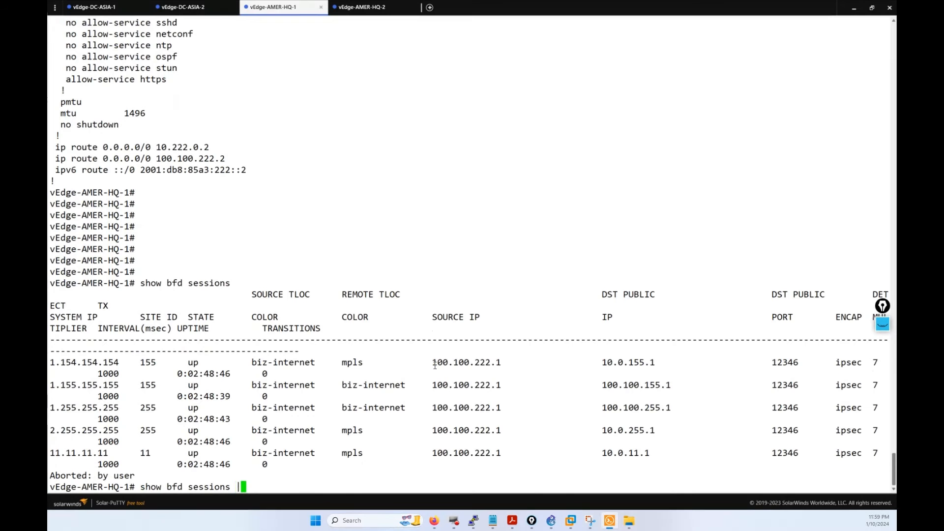
key(Return)
key(space)
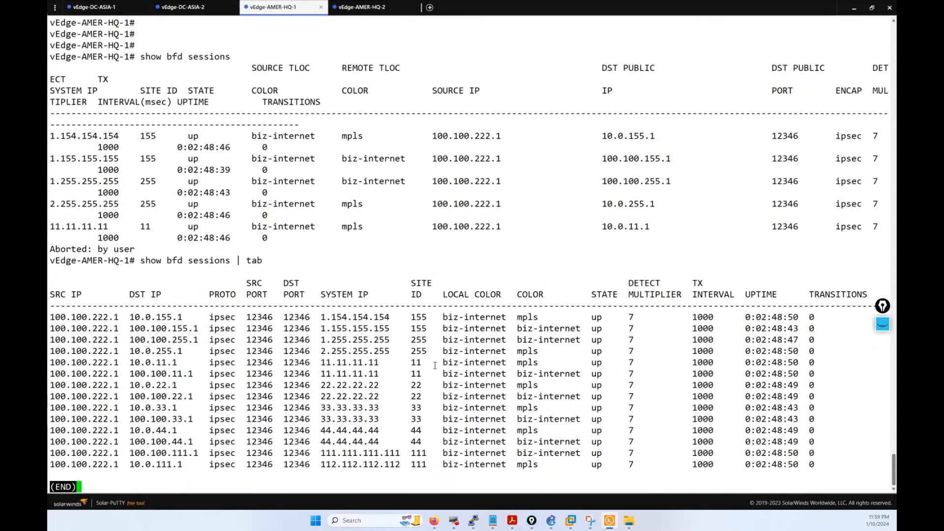
key(q)
key(Return)
key(Return)
key(Return)
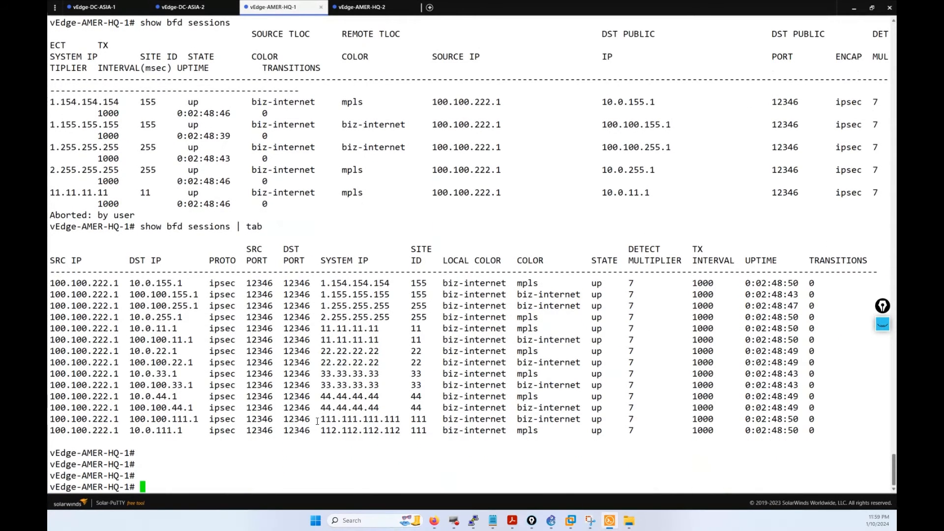
drag(302, 434, 115, 261)
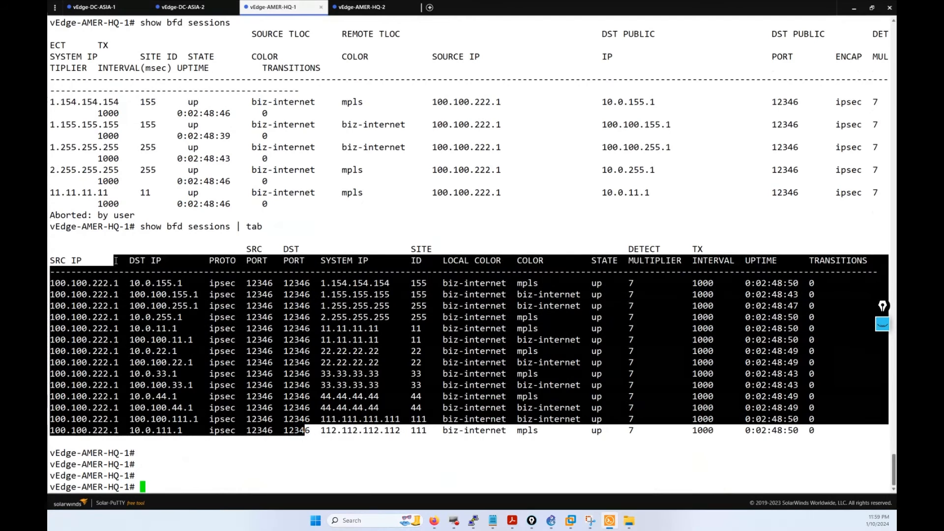
key(Return)
key(Return)
key(Return)
key(Return)
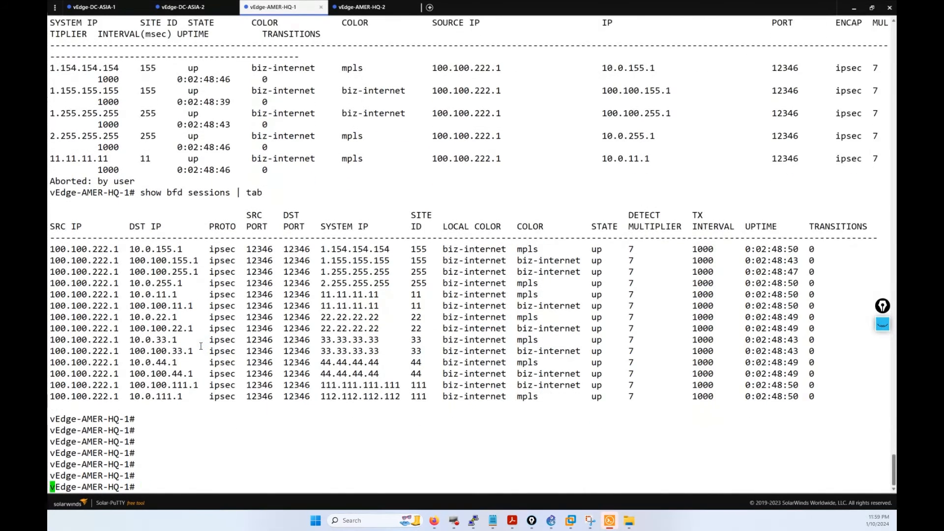
key(Up)
key(Up)
key(Up)
key(Up)
key(Up)
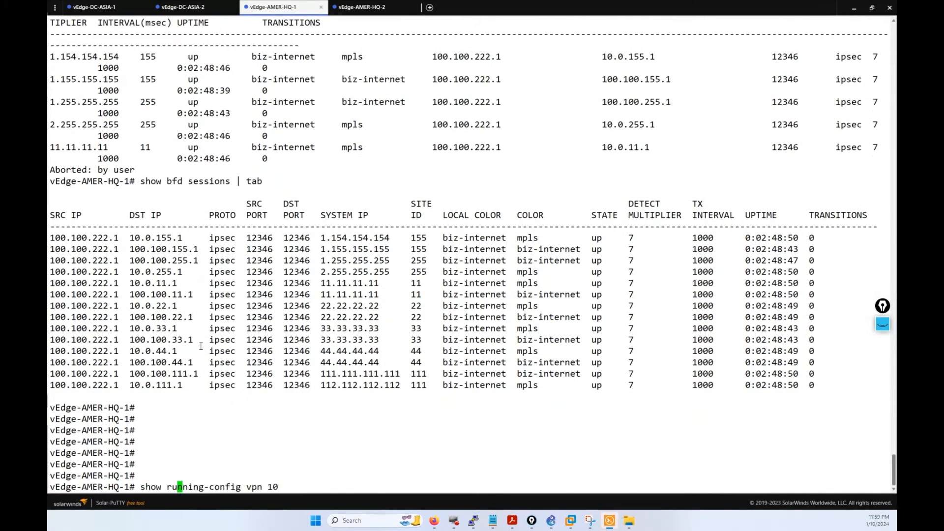
key(Down)
key(Down)
key(Down)
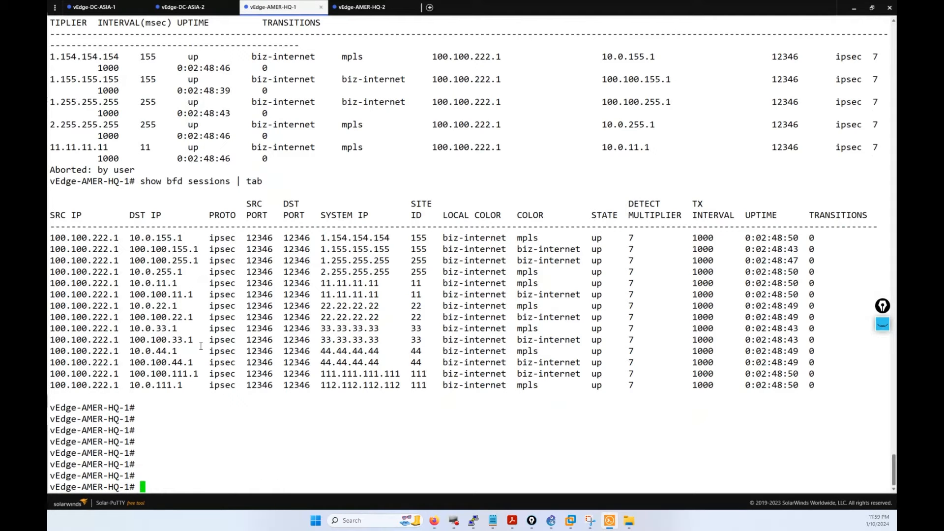
- Run "show ip routes" on vEdge-AMER-HQ-1 and page through the routing table for VPNs 0, 10 and 20
text(show ip routes)
key(Return)
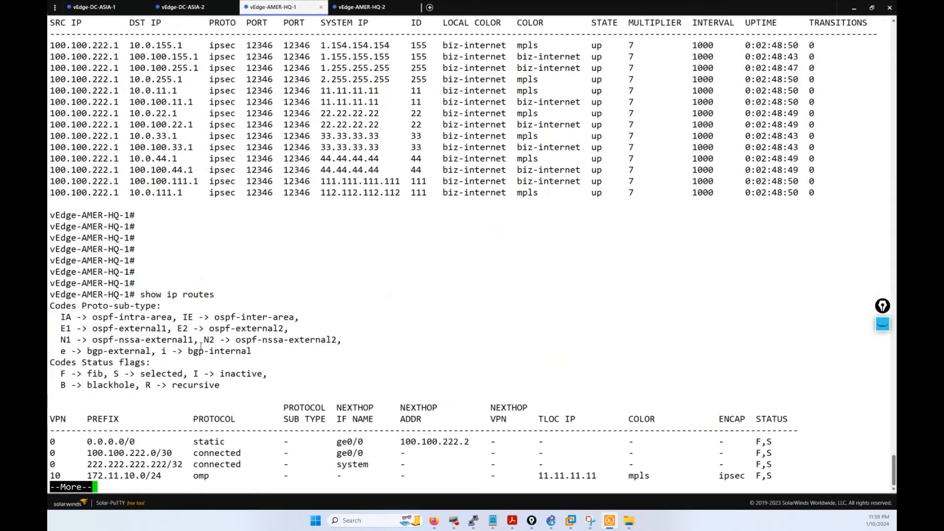
key(Return)
key(Return)
key(Return)
key(Return)
key(Return)
key(Return)
key(Return)
key(Return)
key(Return)
key(Return)
key(Return)
key(Return)
key(Return)
key(Return)
key(Return)
key(Return)
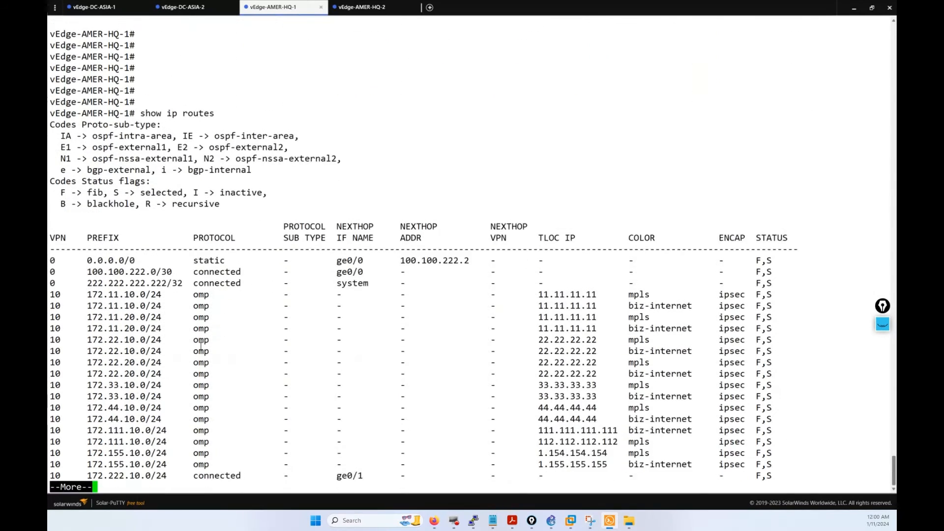
key(Return)
key(Return)
key(Return)
key(Return)
key(Return)
key(Return)
key(Return)
key(Return)
key(Return)
key(Return)
key(Return)
key(Return)
key(Return)
key(Return)
key(Return)
key(Return)
key(Return)
key(Return)
key(Return)
key(Return)
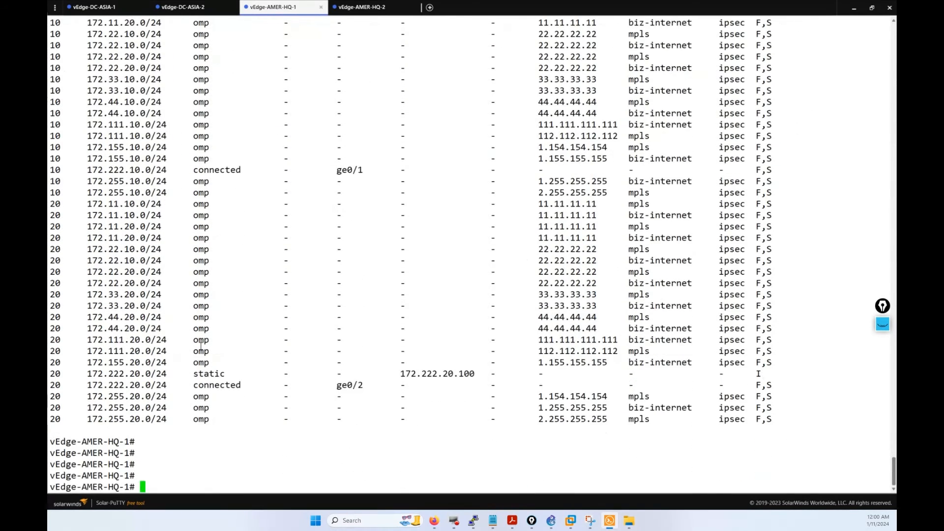
key(Return)
key(Return)
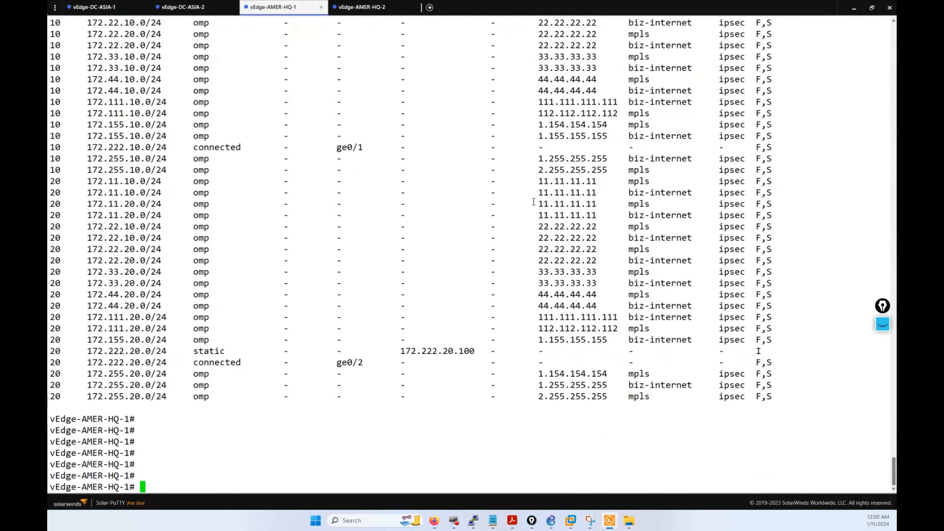
scroll(534, 202, up, 7)
scroll(393, 226, down, 7)
- List the OMP TLOC paths on vEdge-AMER-HQ-1 with "show omp tloc-paths"
text(show omp tc)
key(Return)
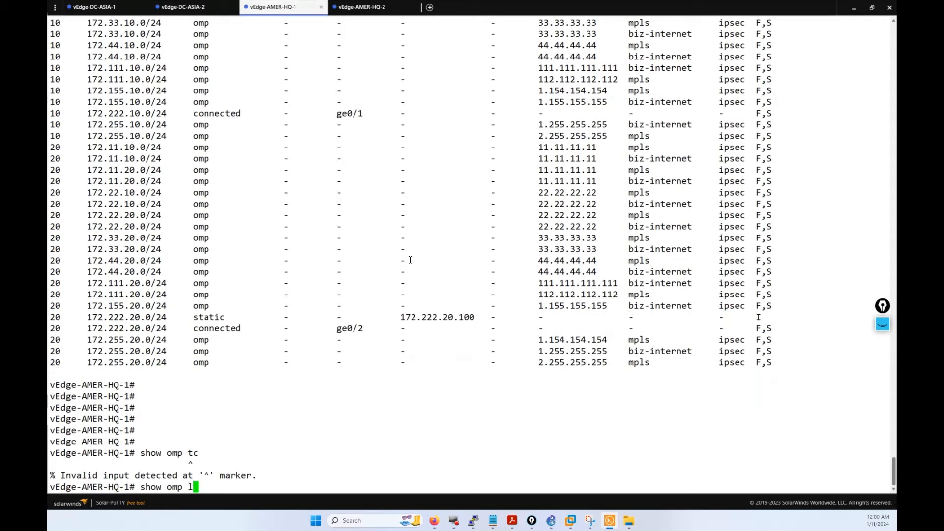
text(loc)
text(s)
key(BackSpace)
key(BackSpace)
text(-paths)
key(Return)
key(Return)
key(Return)
key(Return)
key(Return)
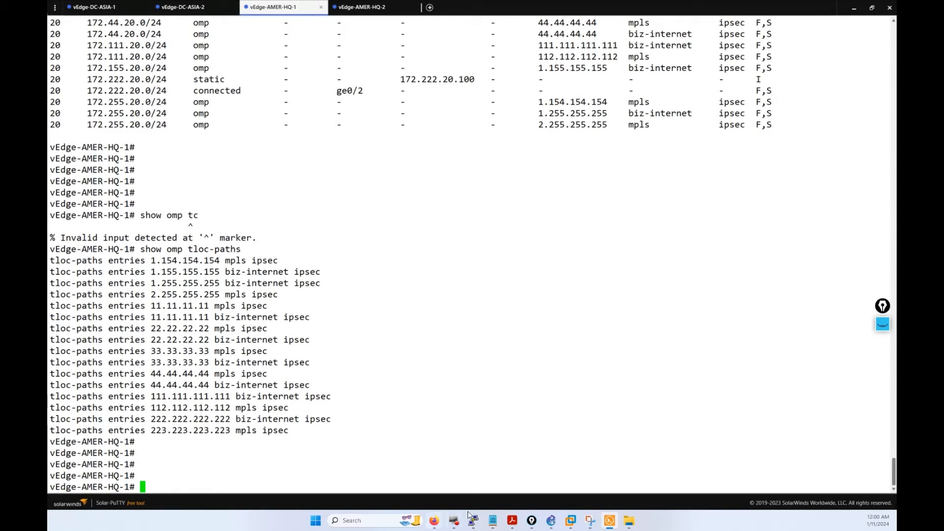
- Switch to Firefox and check the progress of the Push Feature Template Configuration task
click(433, 521)
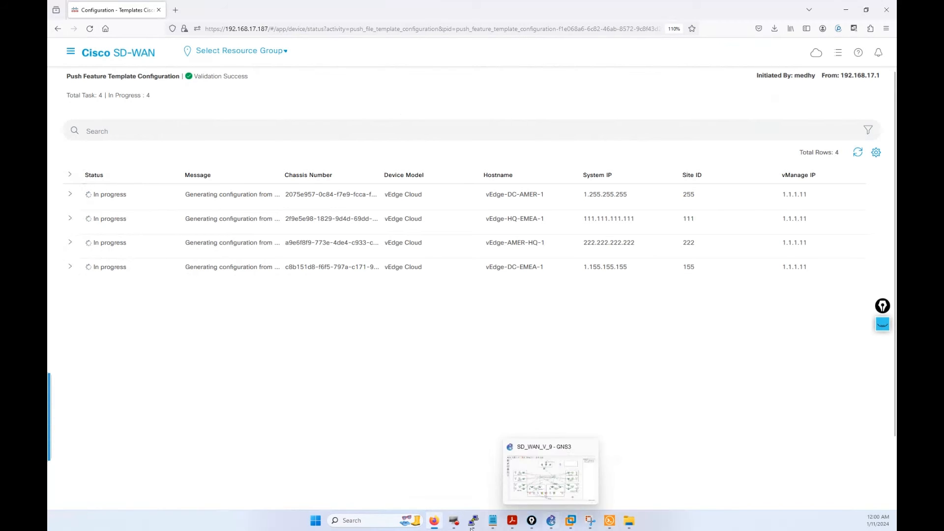
mouse_move(531, 521)
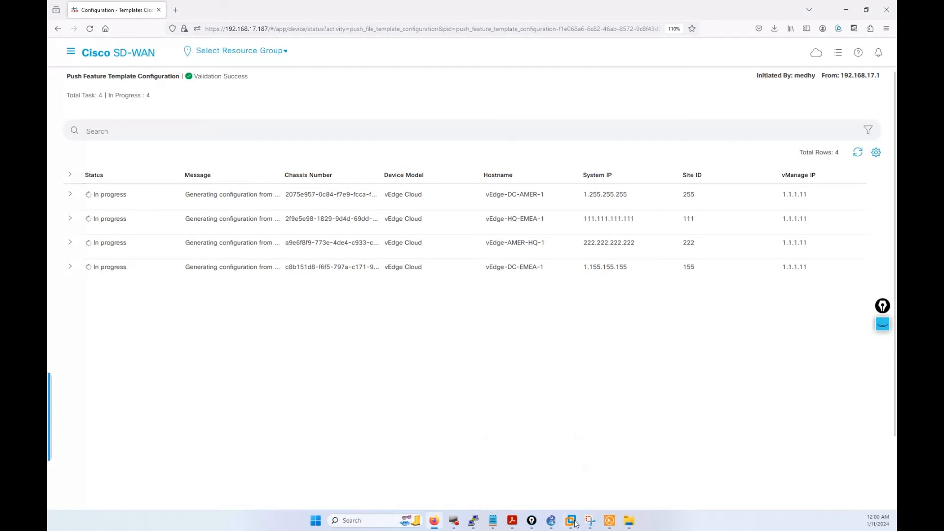
- Return to the vEdge-AMER-HQ-1 session in Solar-PuTTY and display the full output of "show running-config vpn 0"
click(610, 520)
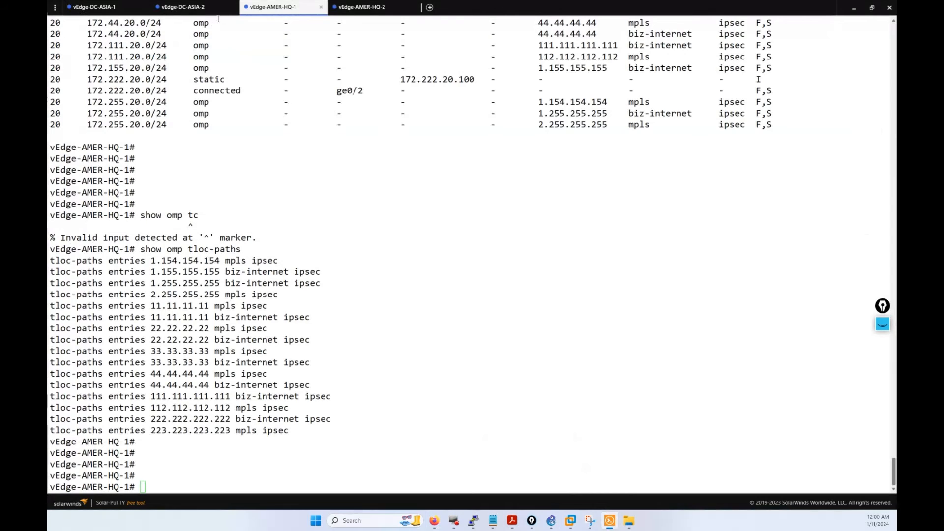
click(455, 317)
key(Return)
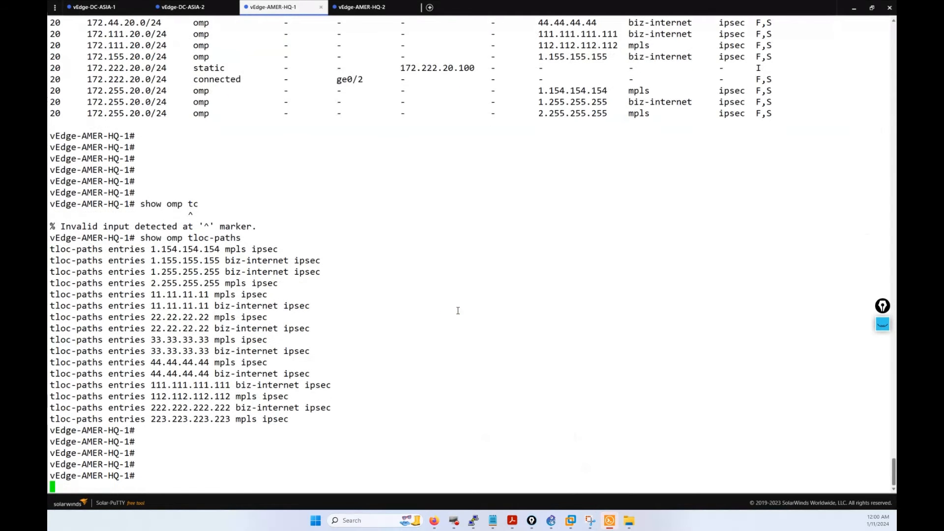
key(Return)
key(Up)
key(Up)
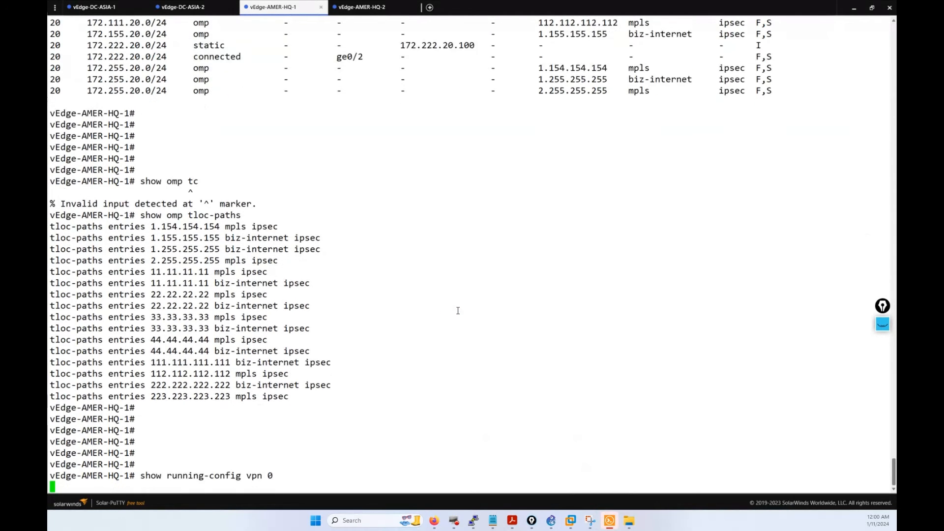
key(Return)
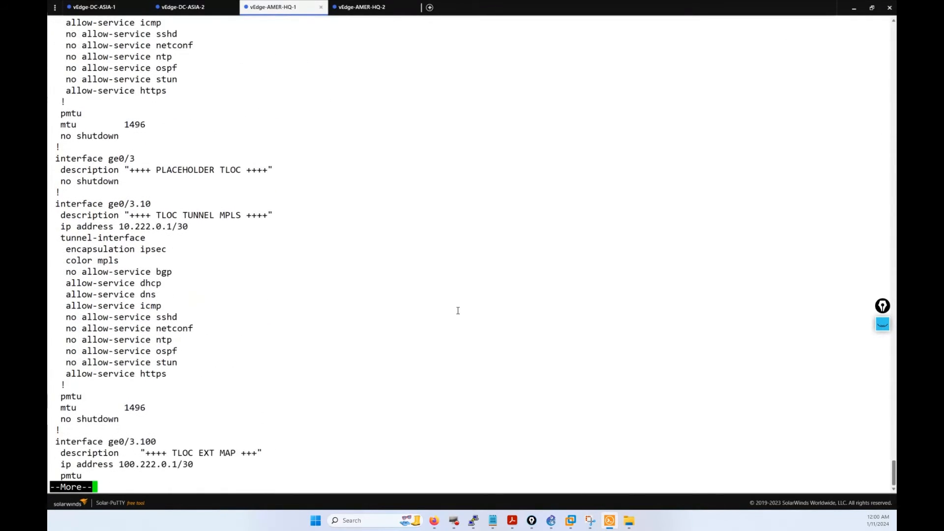
key(space)
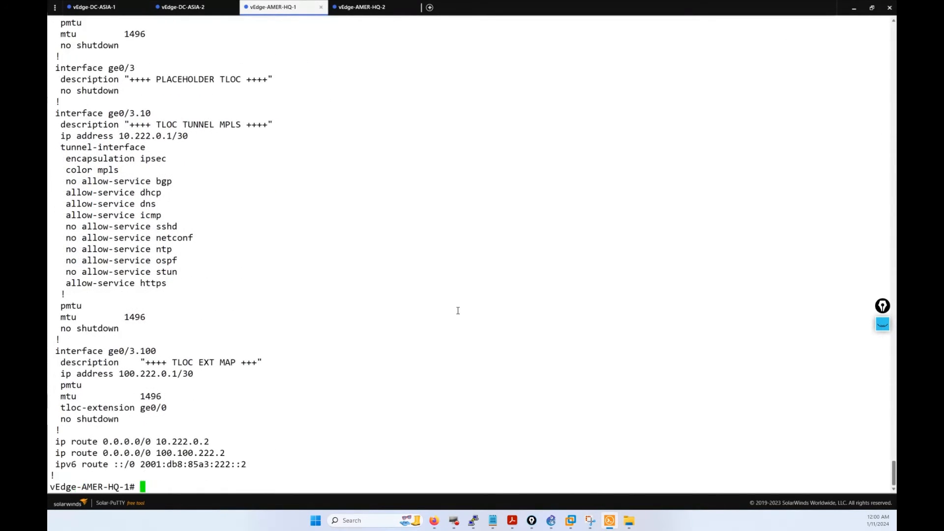
- Examine the ge0/3, ge0/3.10 and ge0/3.100 interface blocks in the VPN 0 running configuration
drag(123, 91, 59, 70)
drag(72, 115, 156, 282)
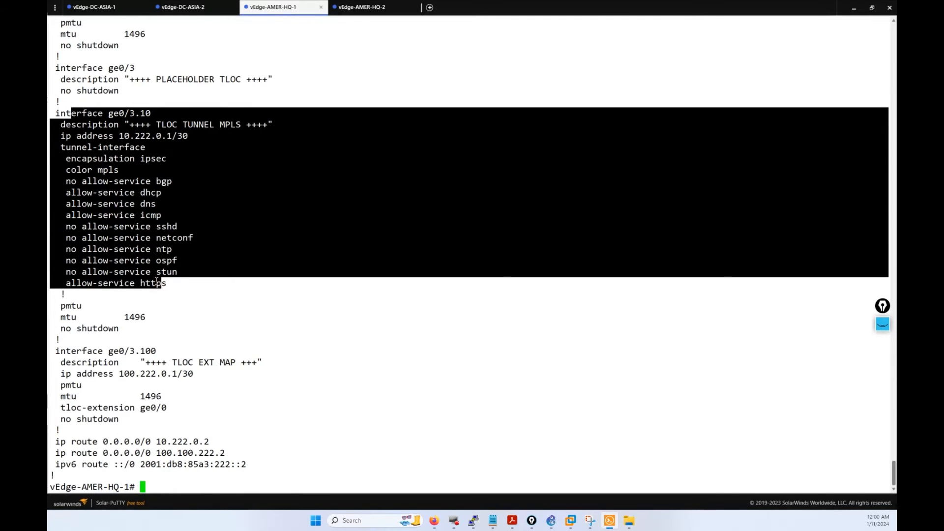
drag(126, 418, 68, 350)
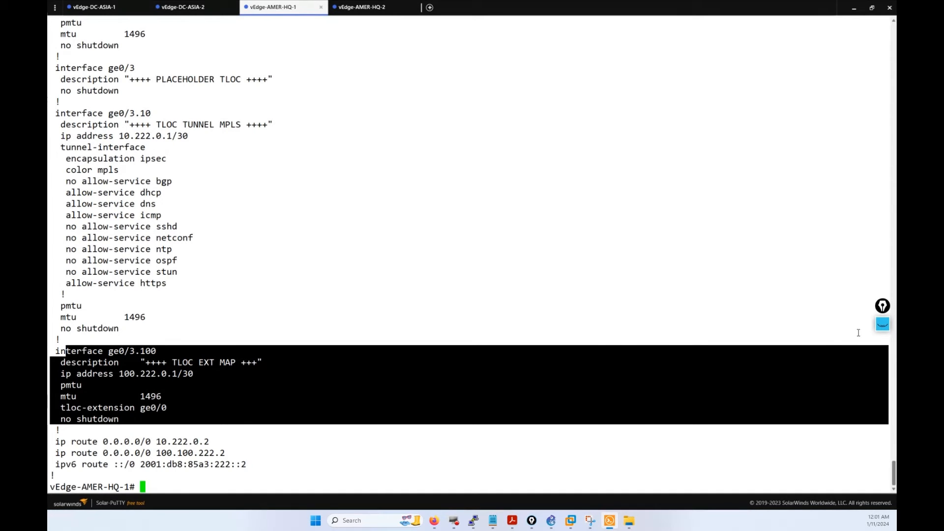
- Check the topology sketch, and compare the ge0/3.10 IP address with the first IPv4 default route in the VPN 0 configuration
click(883, 324)
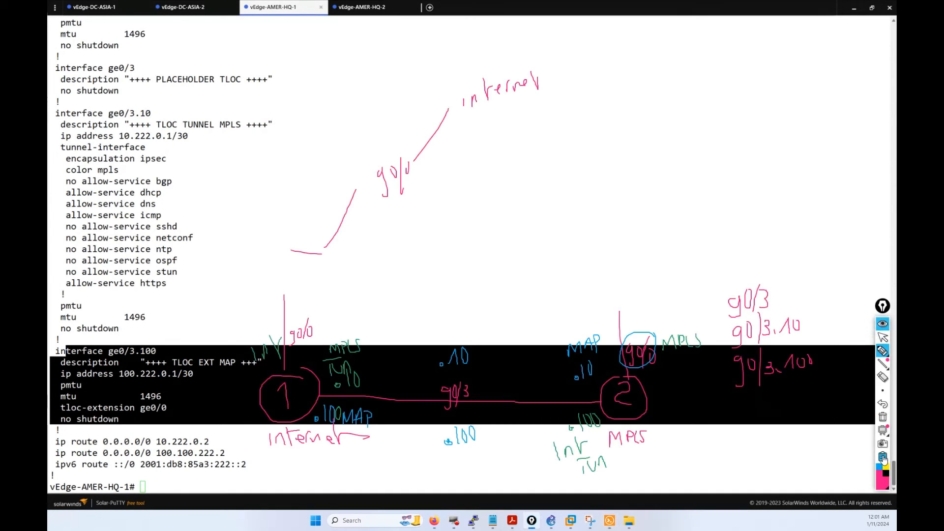
click(883, 324)
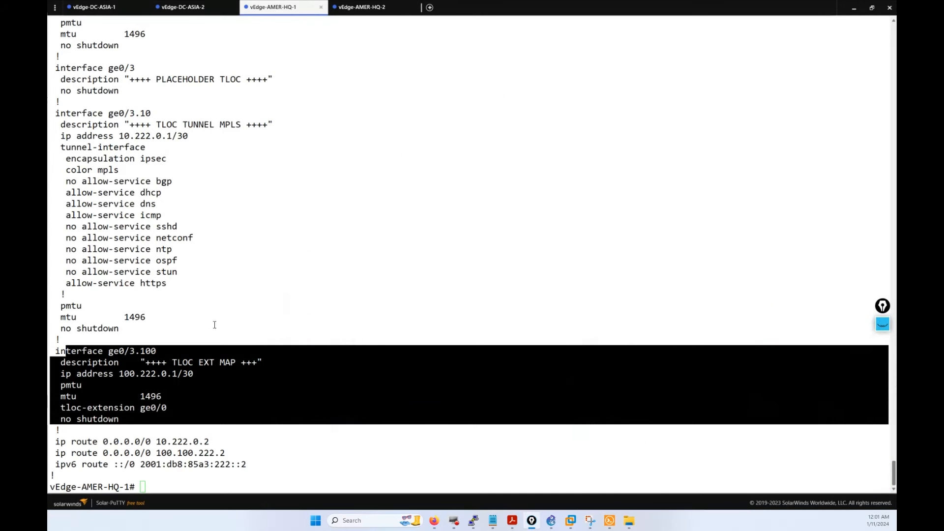
click(150, 443)
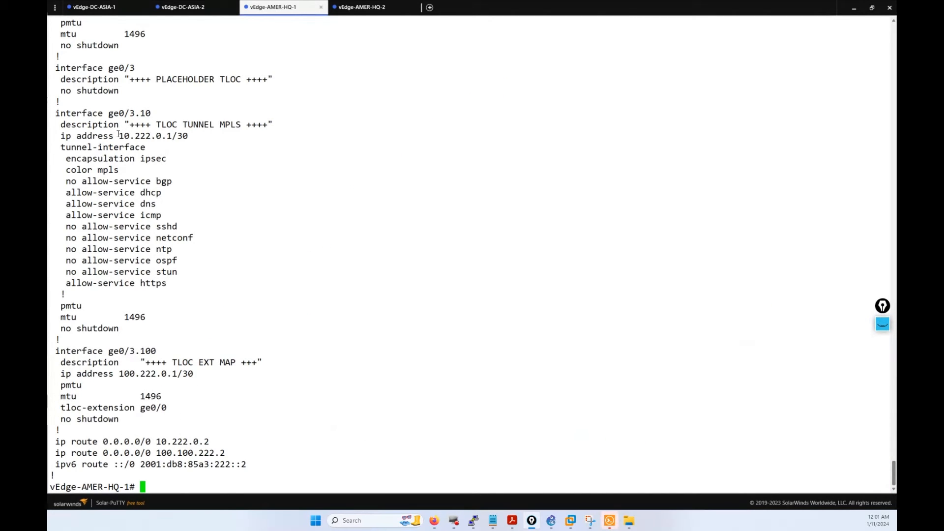
drag(57, 137, 202, 137)
click(203, 138)
drag(216, 443, 57, 441)
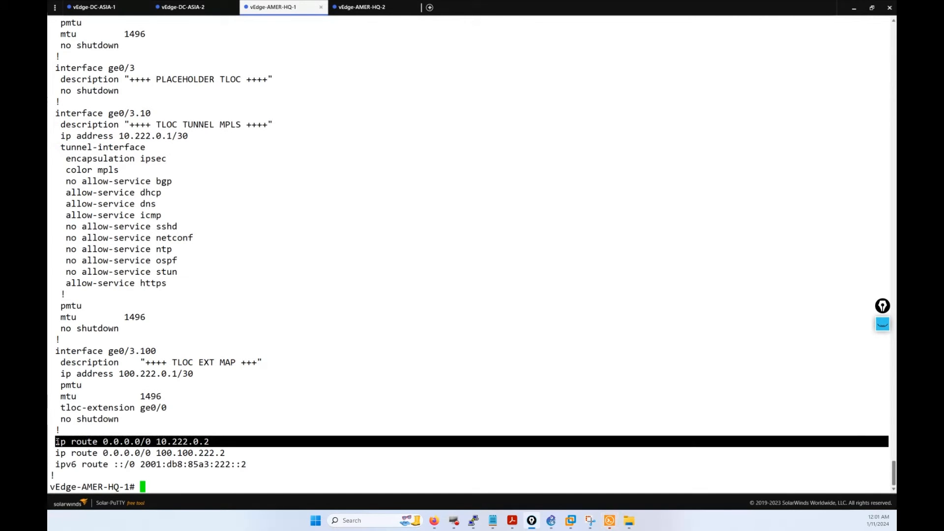
click(57, 441)
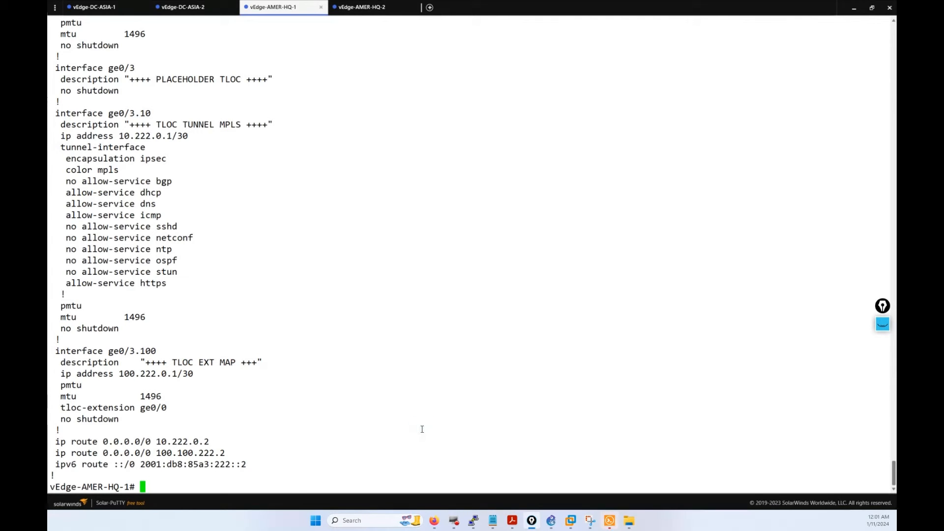
- Display the full BFD session table on vEdge-AMER-HQ-1 with "show bfd sessions | tab" and examine its entries
key(Return)
key(Return)
key(Return)
text(show omp tloc-paths)
key(Up)
key(Up)
key(Up)
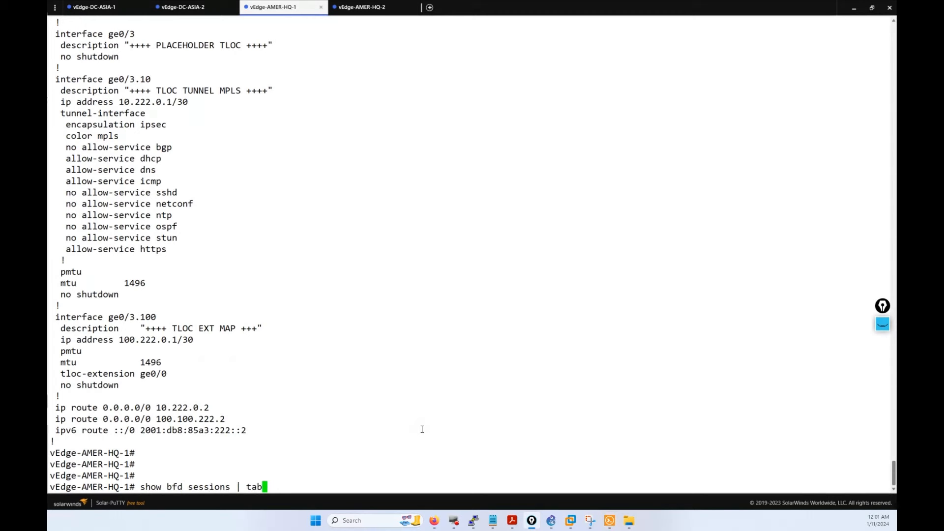
key(Return)
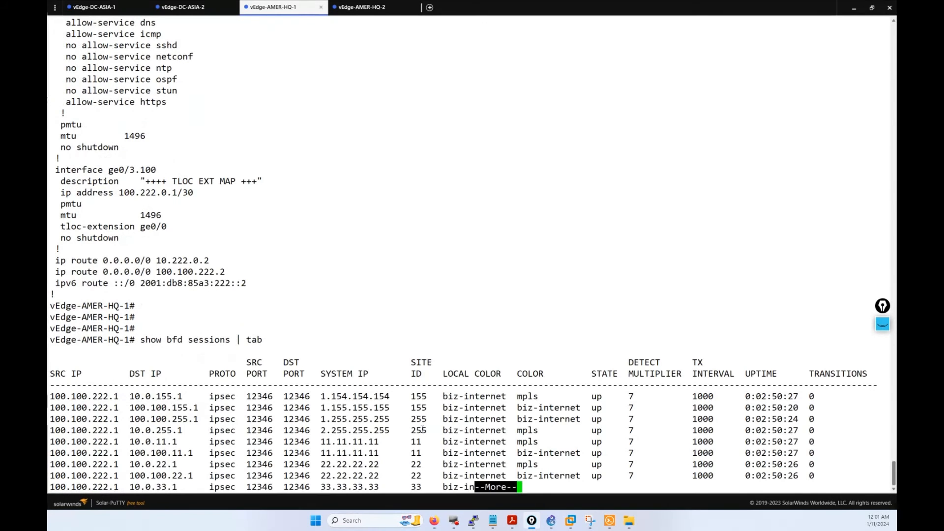
key(space)
key(Return)
key(Return)
key(Return)
key(Return)
key(Return)
key(Return)
key(Return)
key(Return)
key(Return)
key(Return)
key(Return)
key(Return)
key(Return)
key(Return)
key(Return)
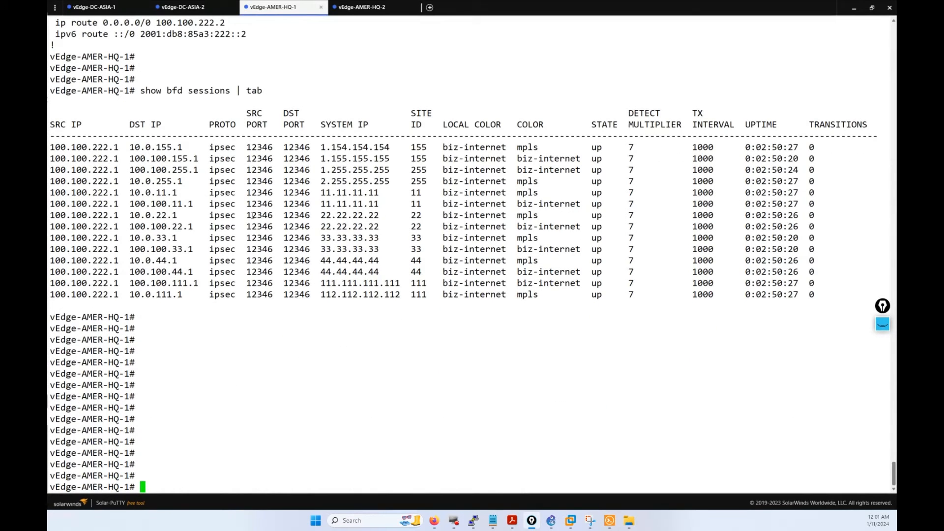
drag(201, 292, 101, 92)
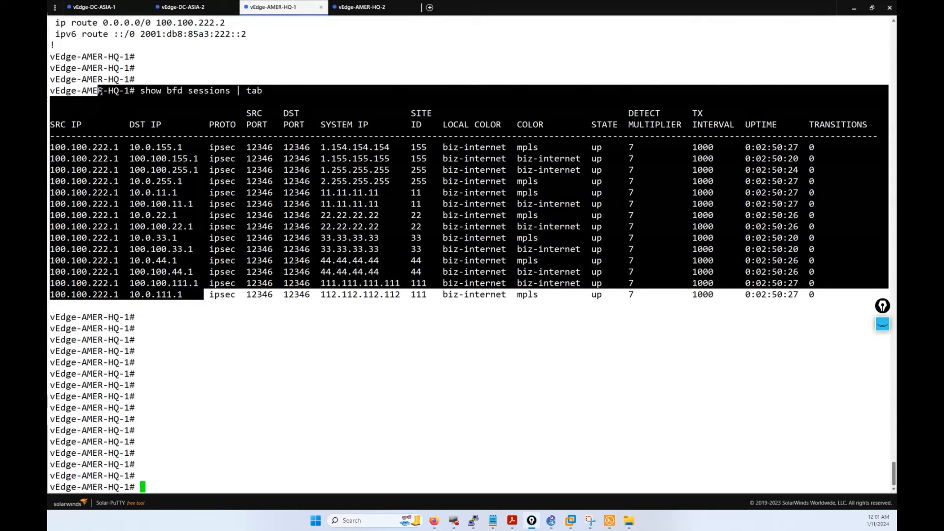
click(114, 127)
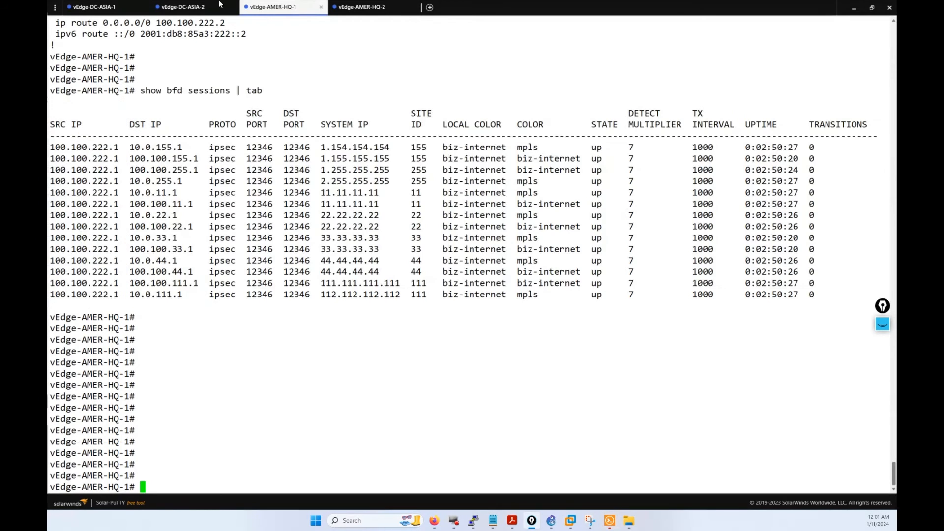
- Switch to the vEdge-AMER-HQ-2 session and page through the rest of the "show ip routes" output to the prompt
click(345, 6)
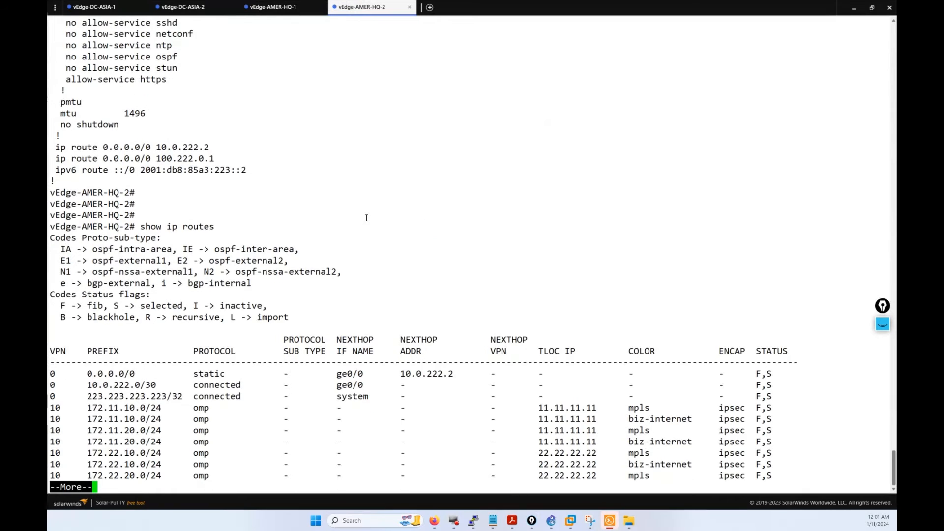
key(Return)
key(Return)
key(Return)
key(Return)
key(Return)
key(Return)
key(Return)
key(Return)
key(Return)
key(Return)
key(Return)
key(Return)
key(Return)
key(Return)
key(Return)
key(Return)
key(Return)
key(Return)
key(Return)
key(Return)
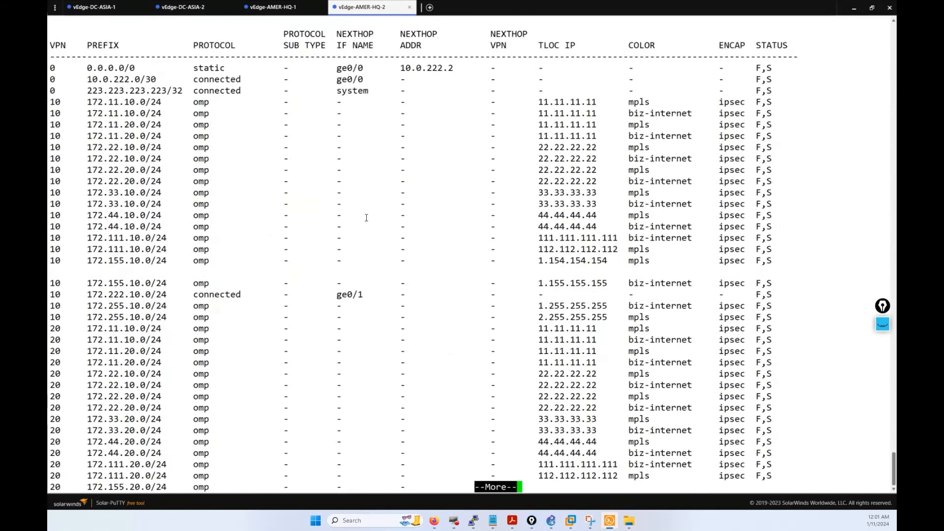
key(Return)
key(Return)
key(Return)
key(Return)
key(Return)
key(Return)
key(Return)
key(Return)
key(Return)
key(Return)
key(Return)
key(Return)
key(Return)
key(Return)
key(Return)
key(Return)
key(Return)
key(Return)
key(Return)
key(Return)
- Display the full BFD session table on vEdge-AMER-HQ-2 with "show bfd sessions | tab"
text(sh)
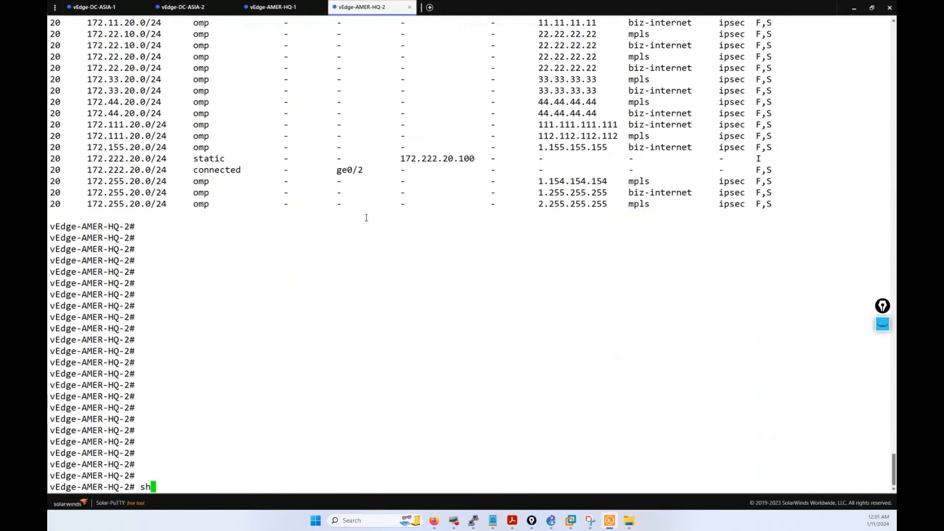
text(ow bfd sessions | tab)
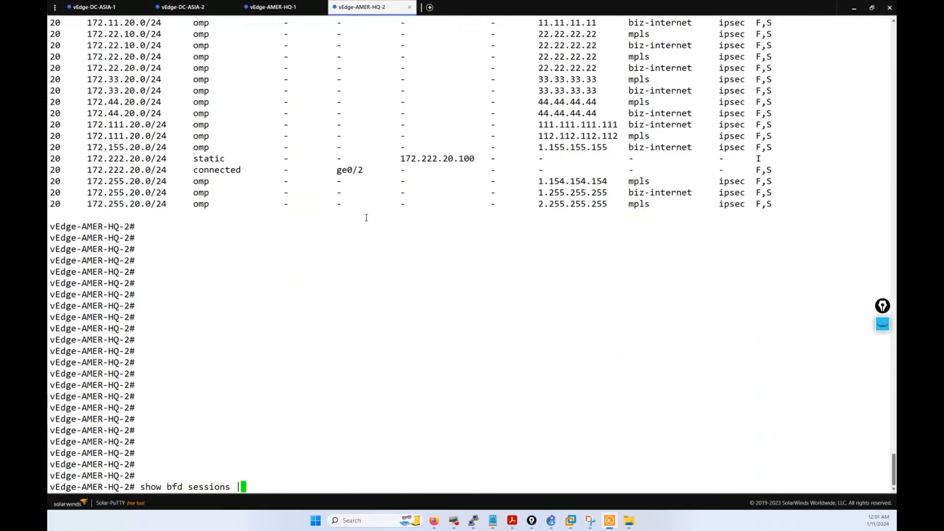
key(Return)
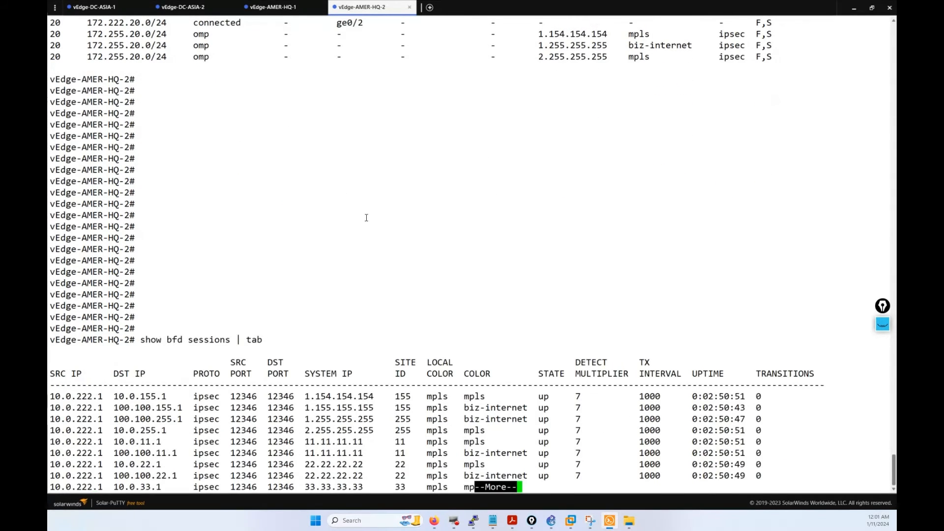
key(space)
key(Return)
key(Return)
key(Return)
key(Return)
key(Return)
key(Return)
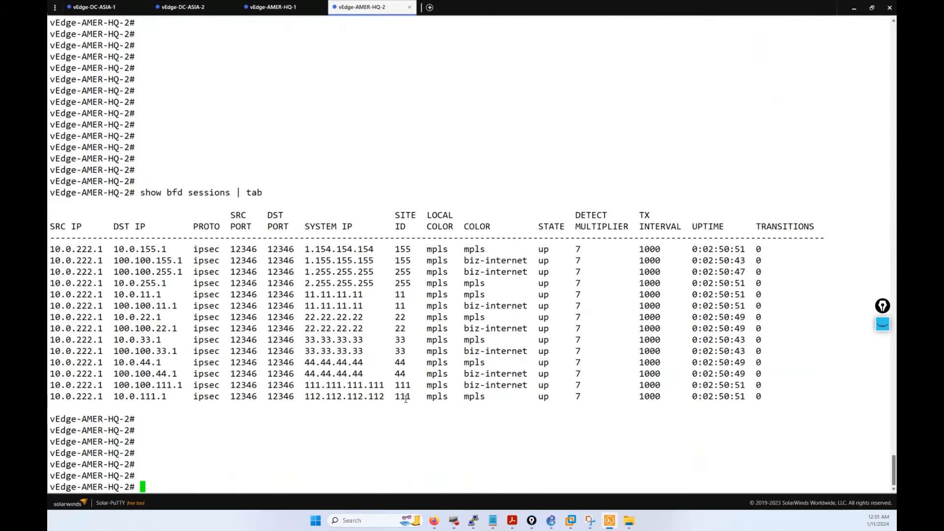
- Switch to Firefox and open the WAN_HQ_DC_2 device template for editing
click(433, 520)
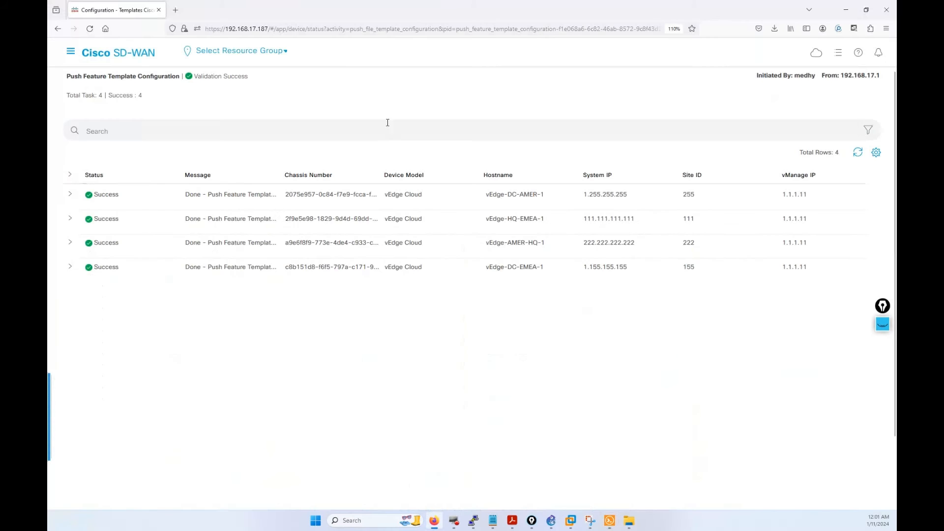
click(70, 51)
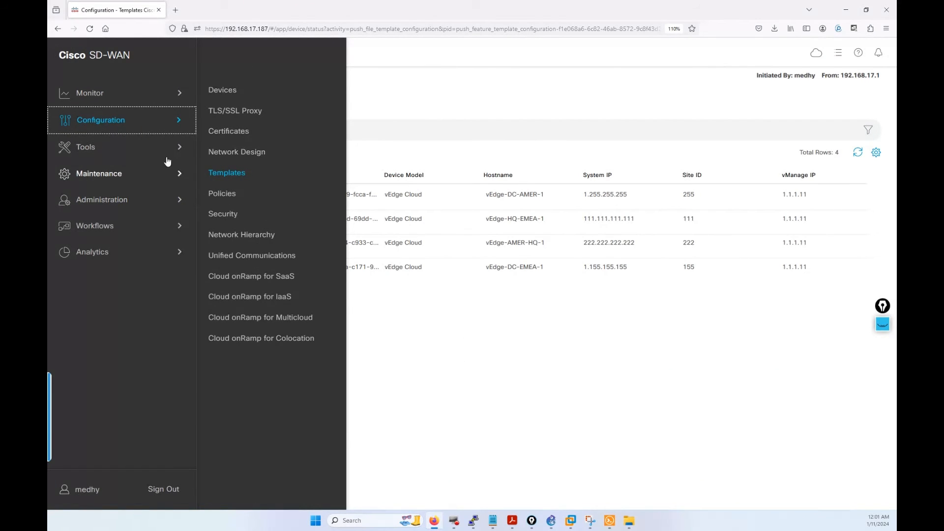
click(239, 172)
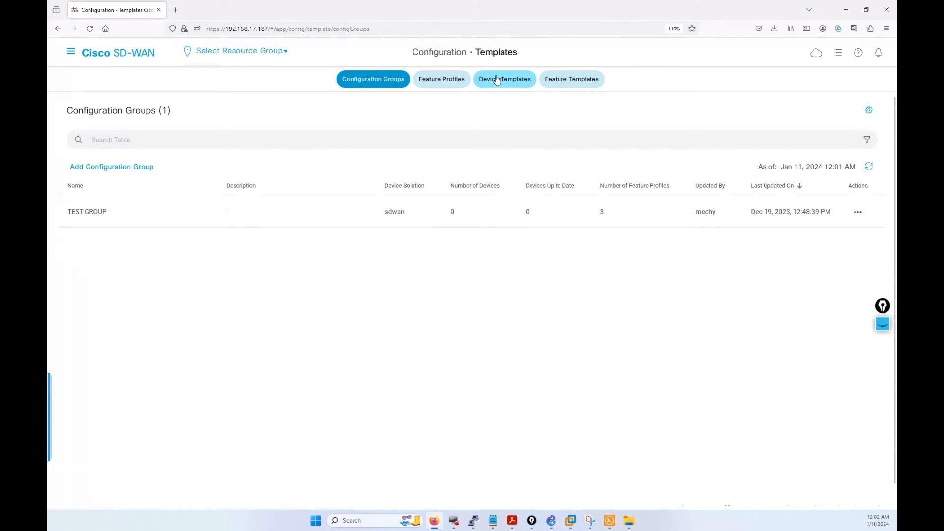
click(496, 80)
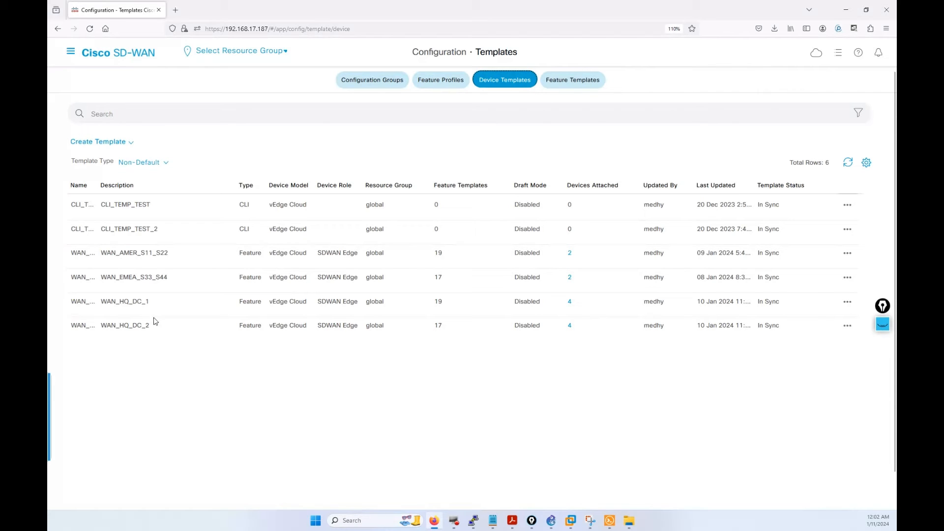
click(847, 326)
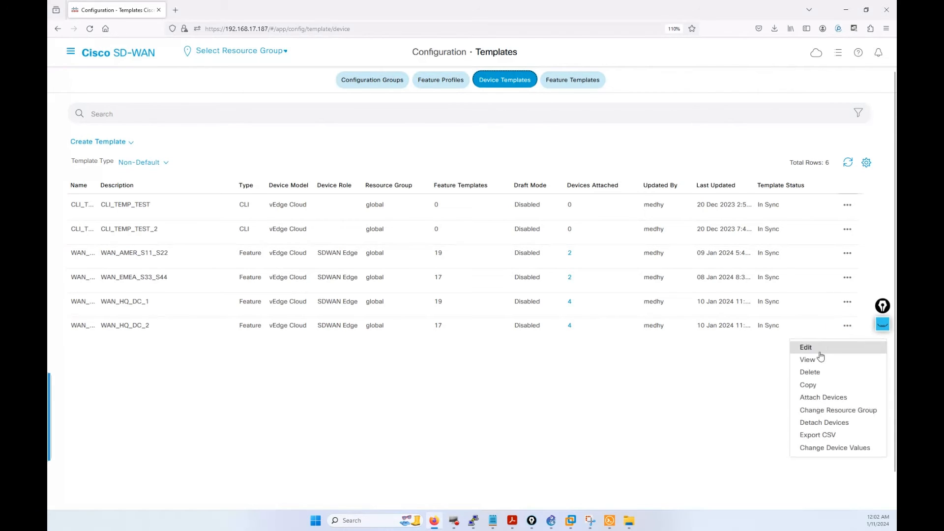
click(816, 349)
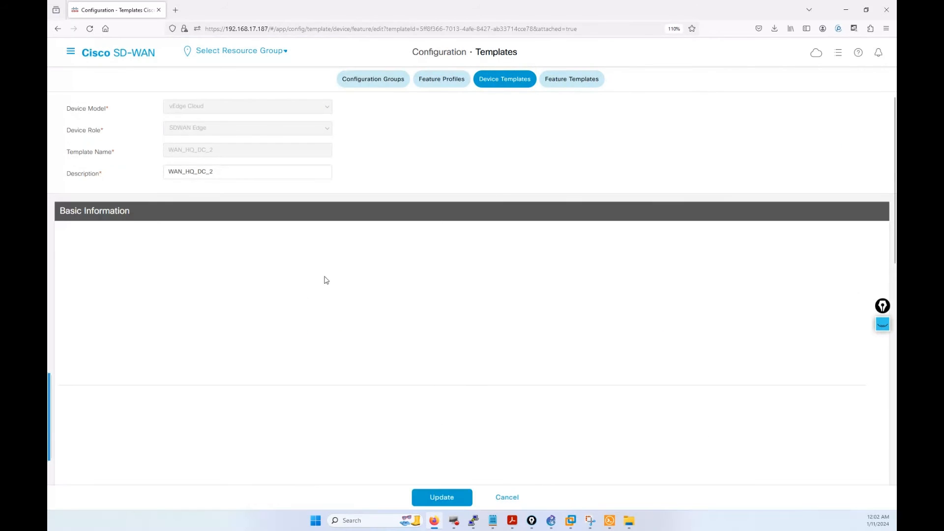
- Add two VPN 0 interfaces to the WAN_HQ_DC_2 template, using HQ_DC_TLOC_PLACEHOLDER and HQ_DC_TLOC_MAP
scroll(362, 342, down, 5)
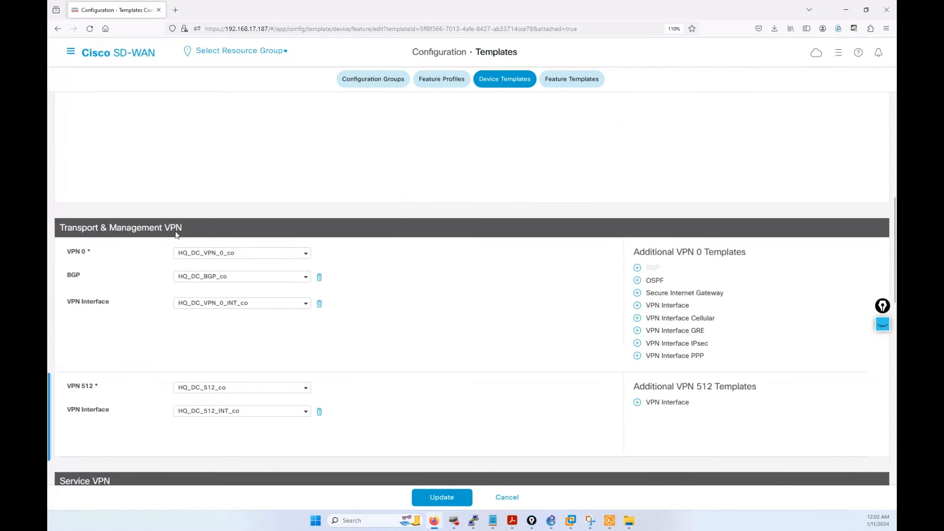
click(668, 306)
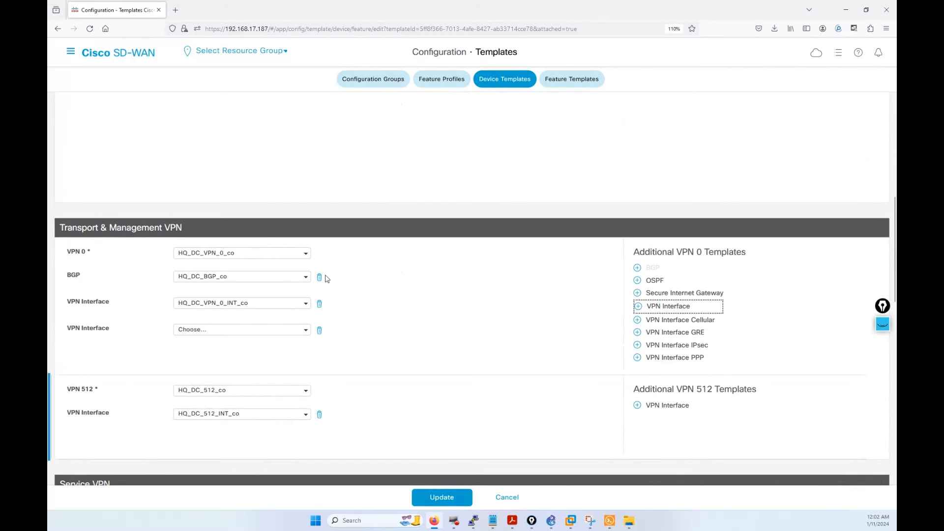
click(249, 330)
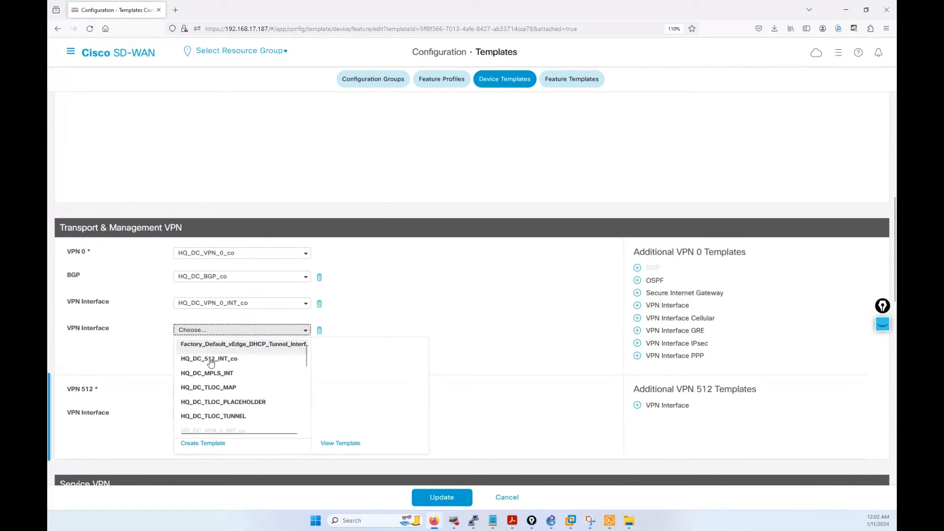
click(237, 407)
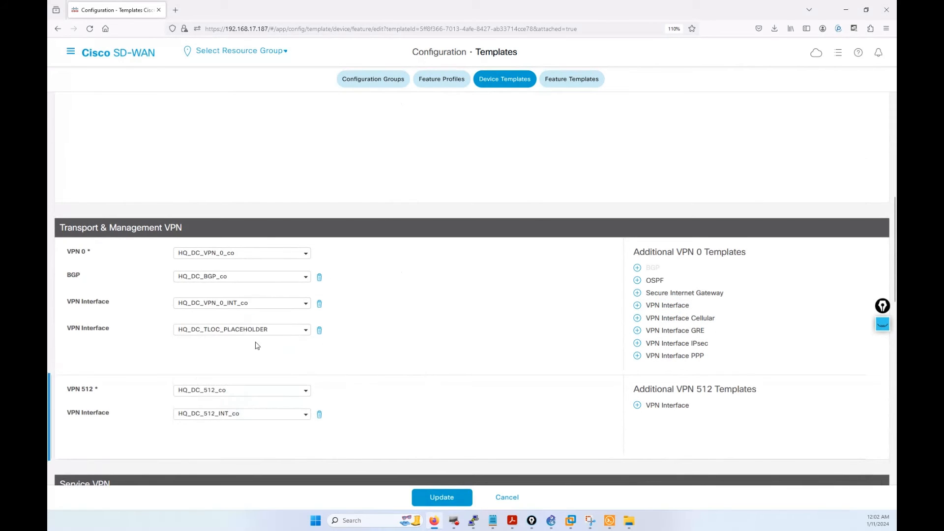
click(668, 305)
click(259, 357)
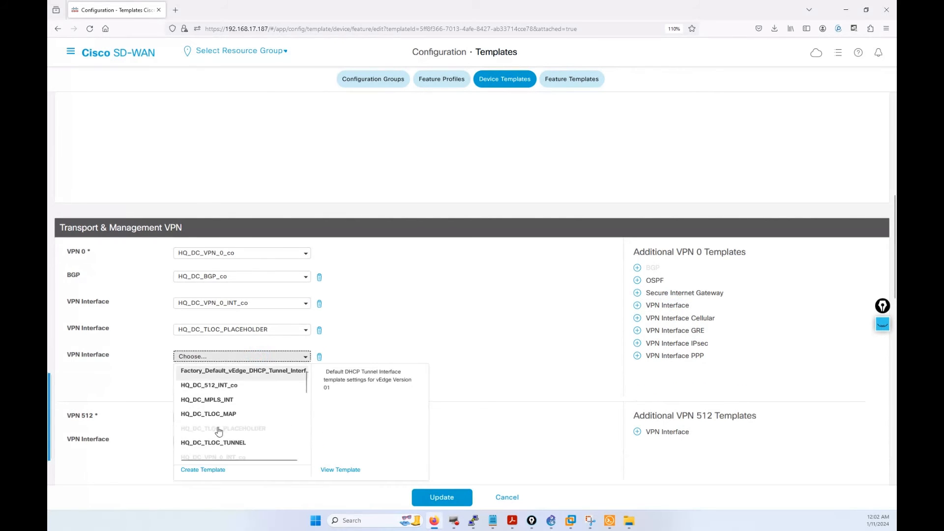
click(236, 413)
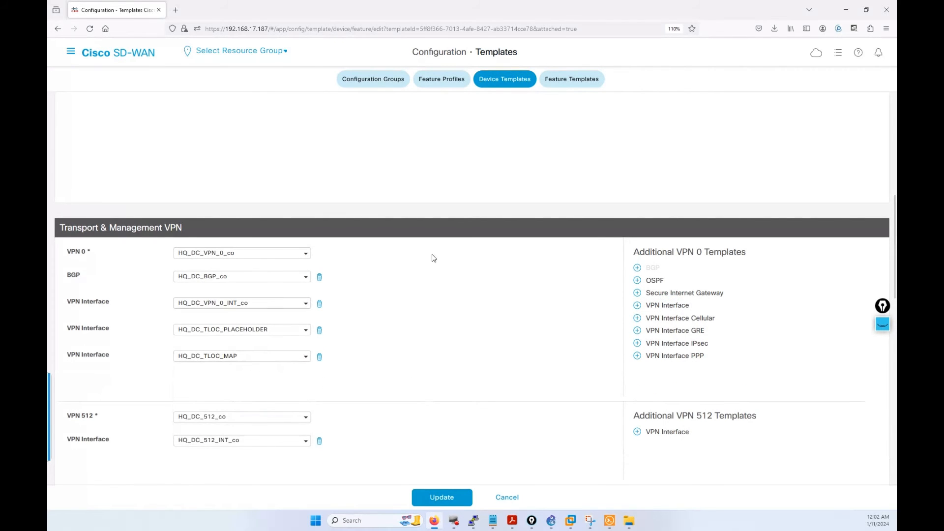
- Add a third VPN 0 interface using HQ_DC_TLOC_TUNNEL and submit the device template update
click(681, 306)
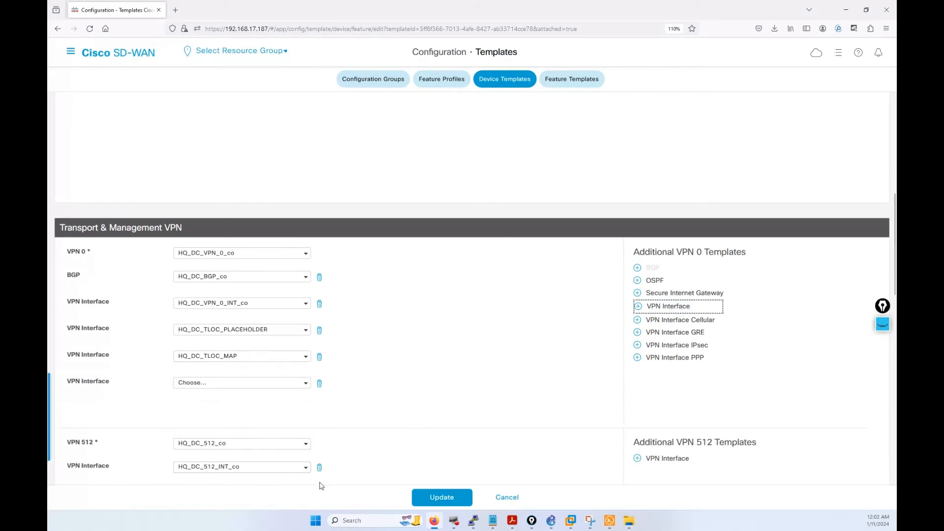
click(228, 382)
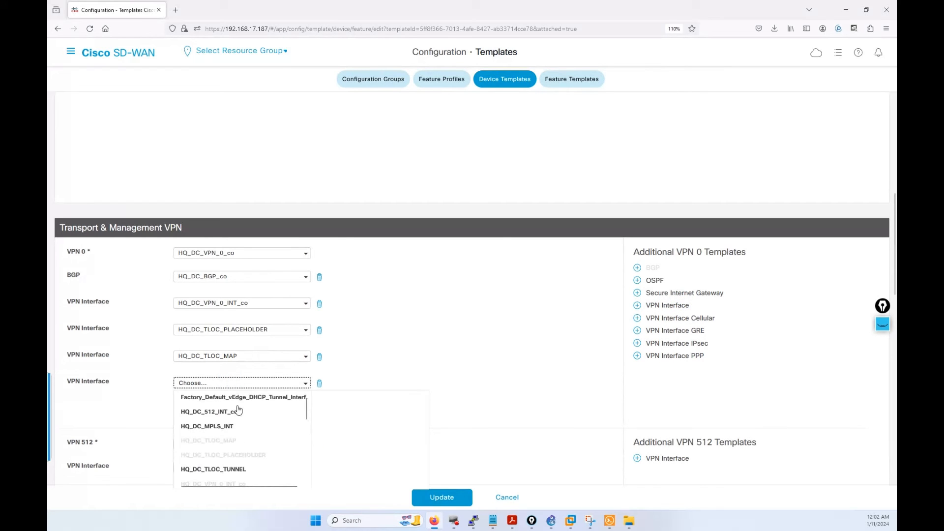
click(230, 469)
click(428, 493)
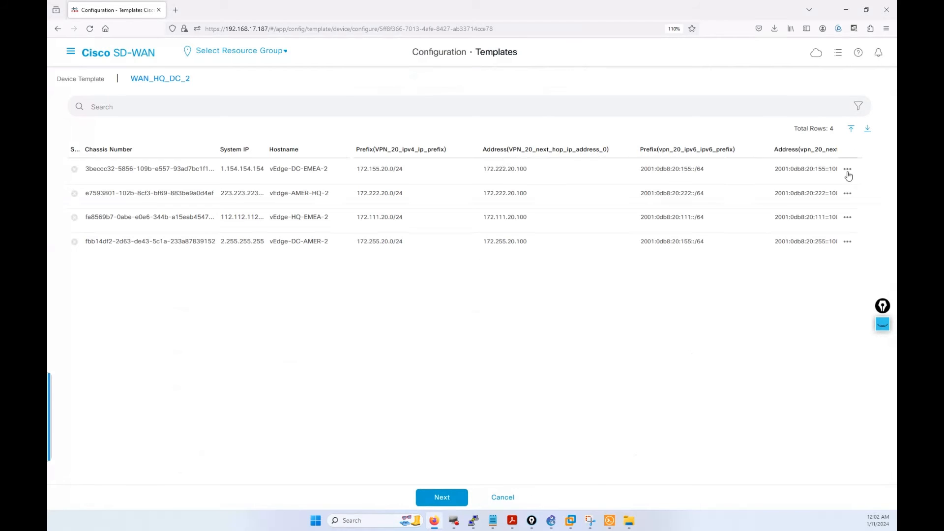
- Open vEdge-DC-EMEA-2's template variables for editing and set the TLOC tunnel interface name to ge0/3.100
click(847, 169)
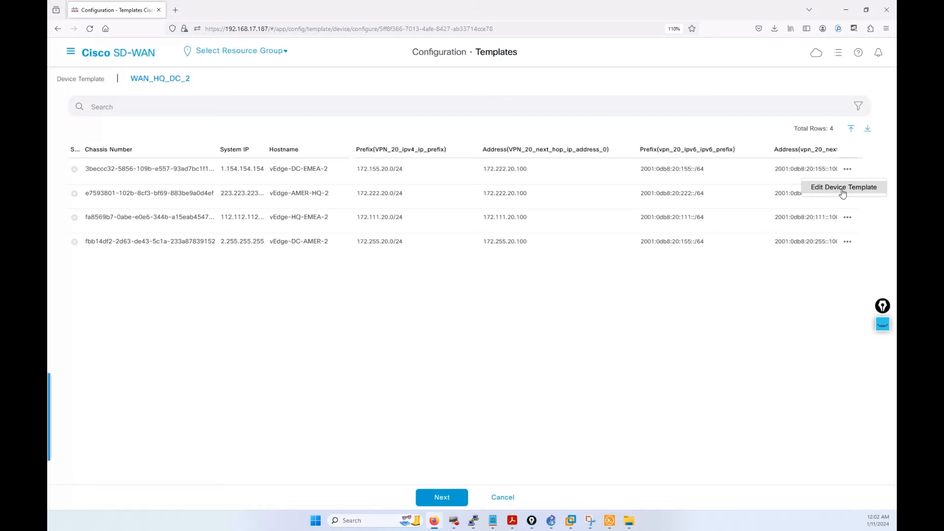
click(838, 190)
scroll(438, 225, down, 3)
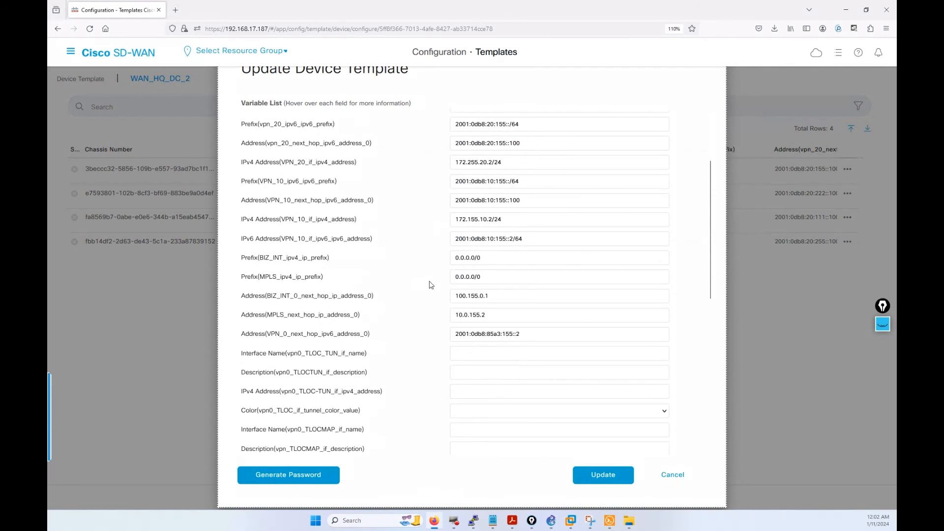
scroll(512, 240, down, 1)
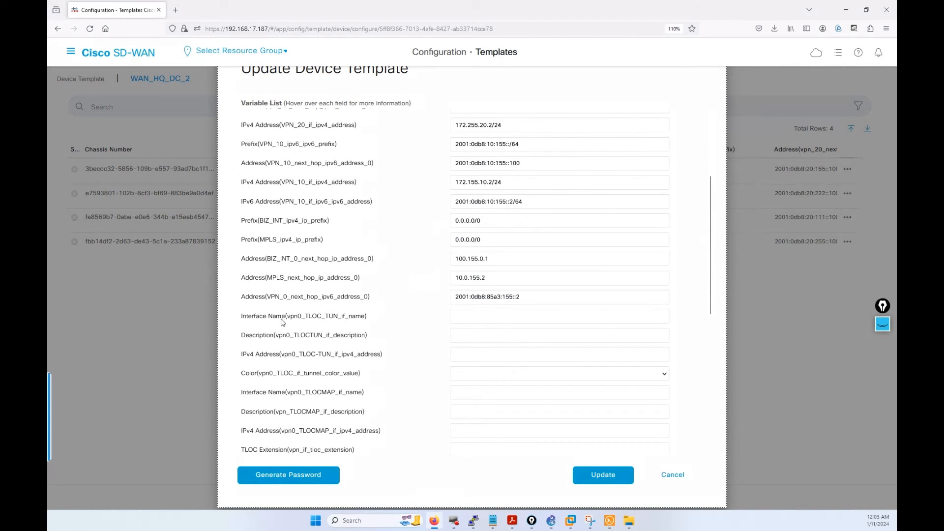
click(507, 318)
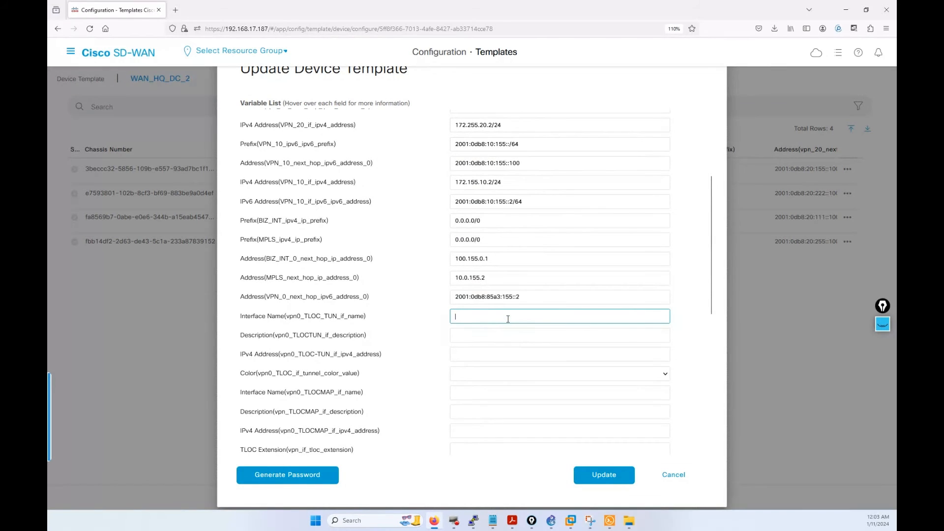
click(508, 318)
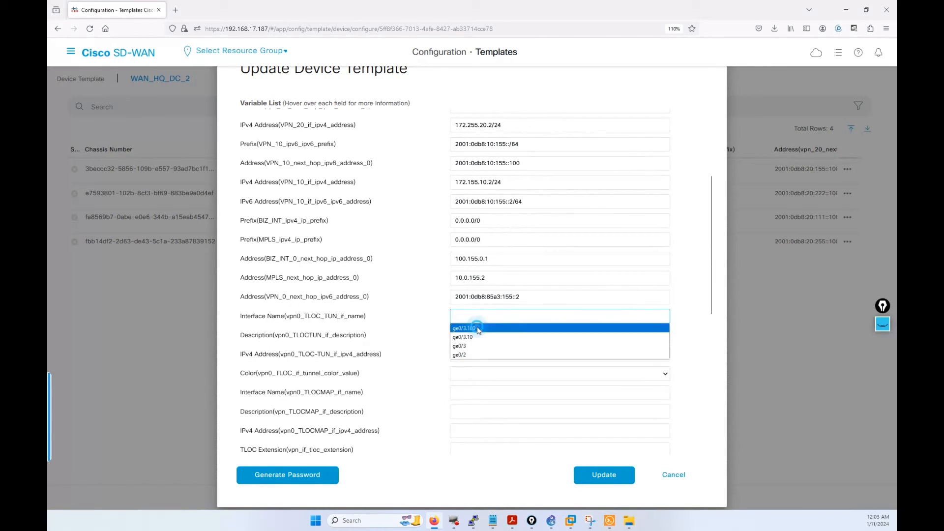
click(477, 326)
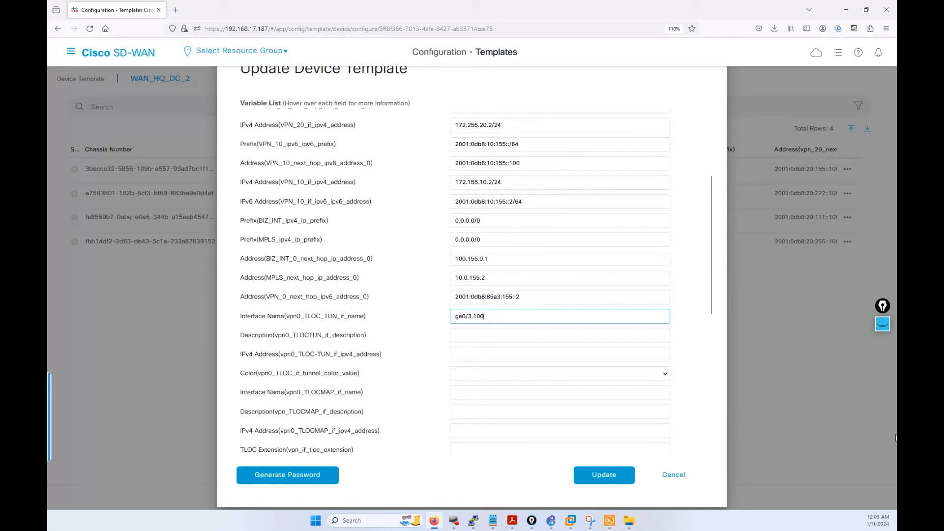
- Review the hand-drawn TLOC extension diagram over the form, then hide it again
click(884, 325)
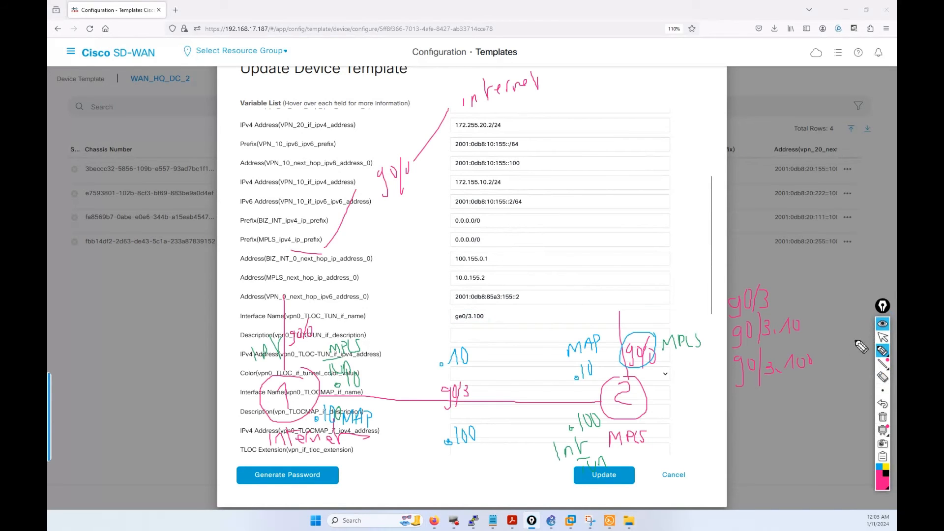
click(883, 352)
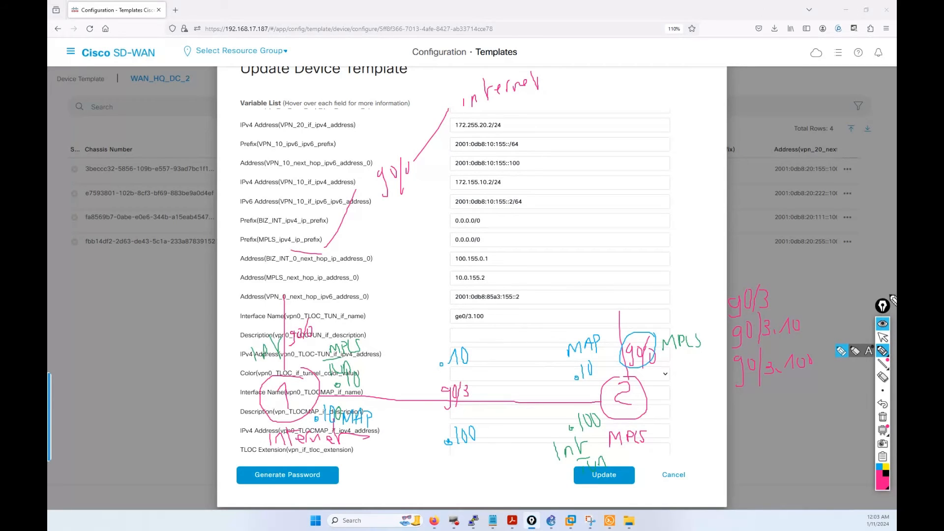
click(883, 325)
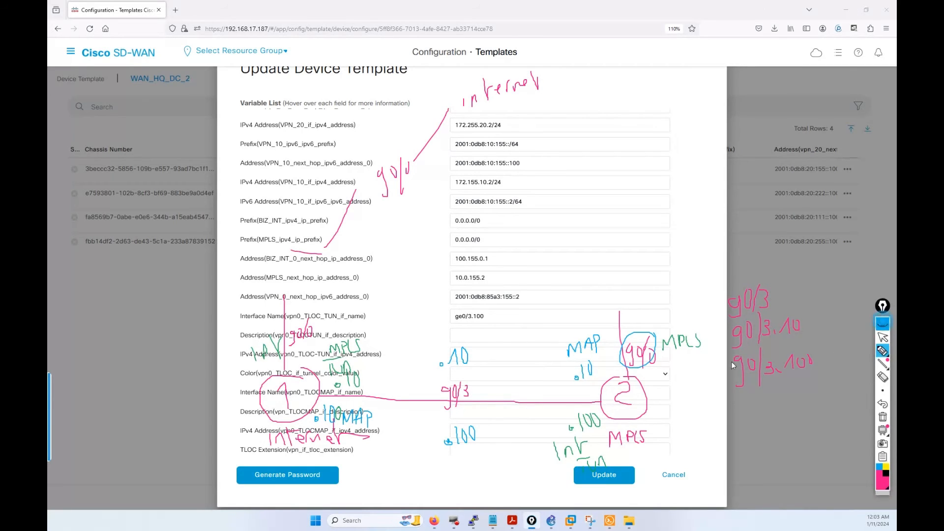
- Set vEdge-DC-EMEA-2's TLOC tunnel description to "++++ TLOC TUNNEL INTERNET ++++"
click(476, 339)
click(480, 338)
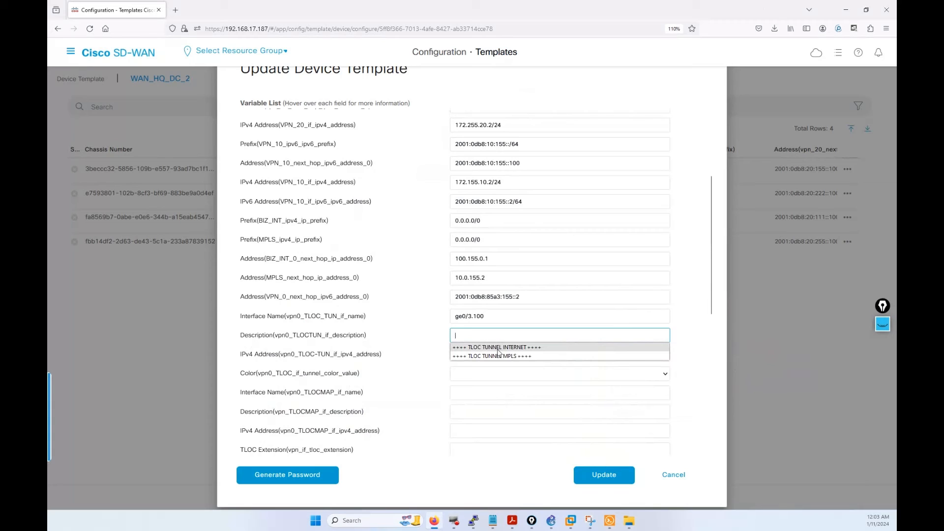
click(499, 348)
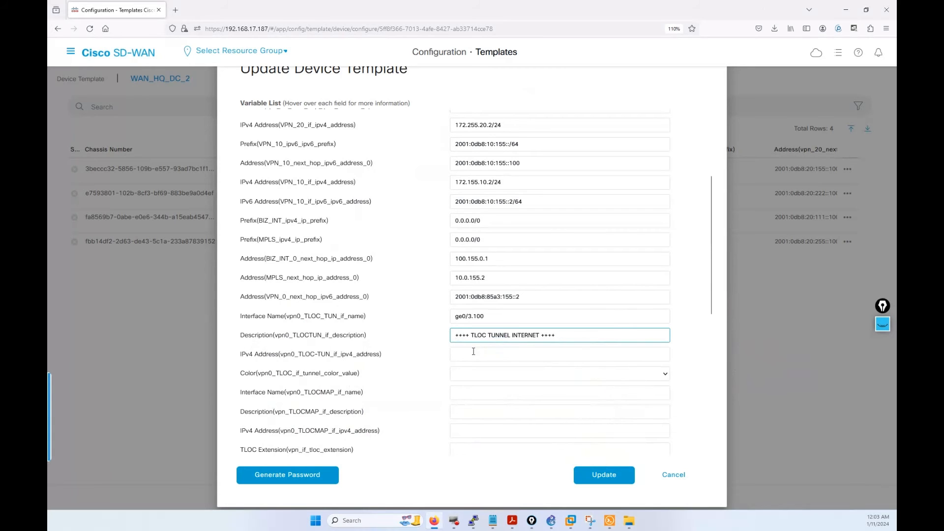
- Correct the VPN 20 interface IPv4 address of vEdge-DC-EMEA-2 to 172.155.20.2/24
click(473, 351)
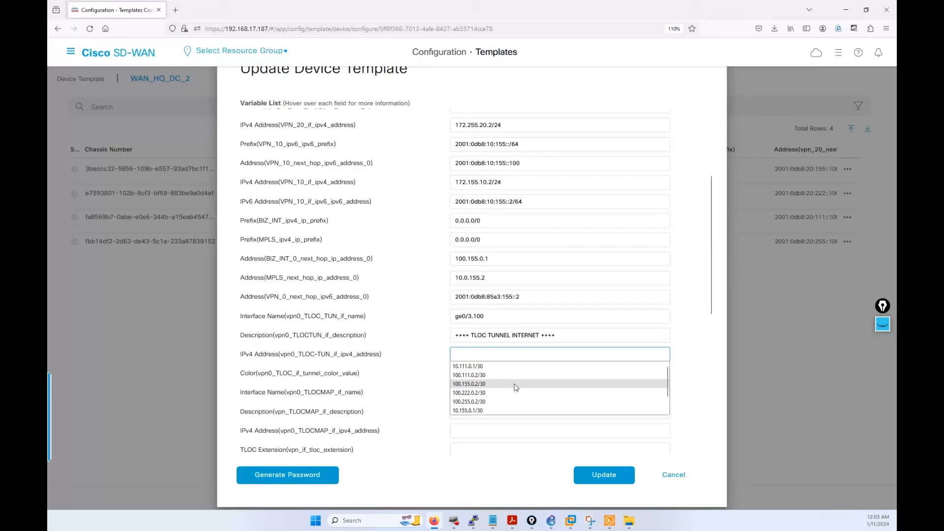
scroll(492, 400, down, 1)
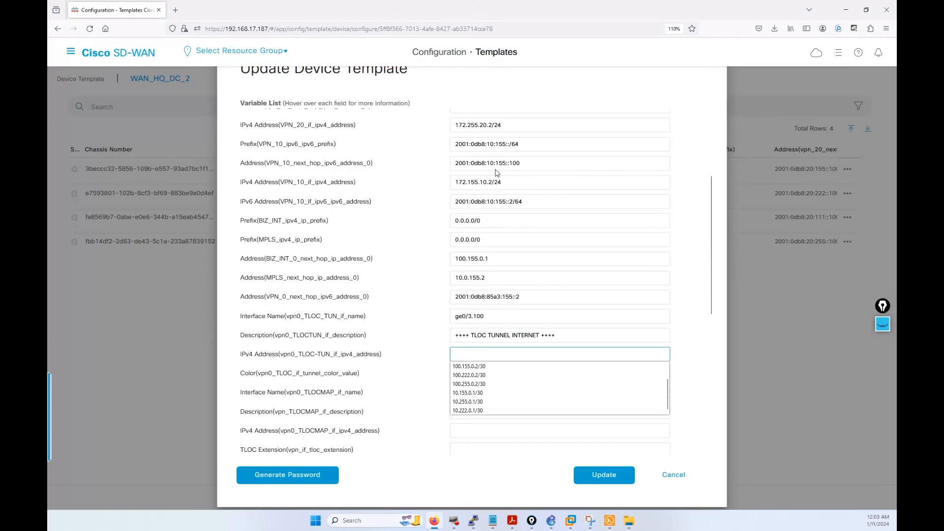
scroll(496, 221, up, 1)
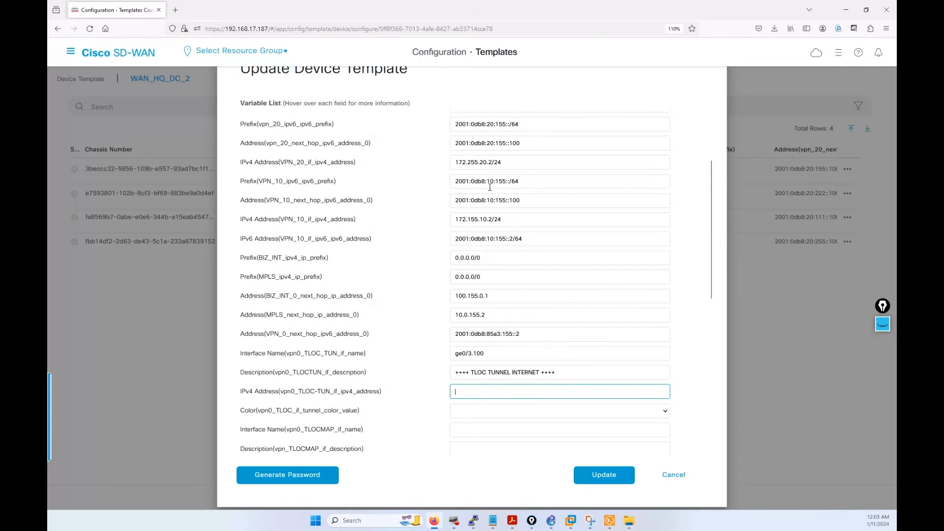
scroll(497, 197, up, 1)
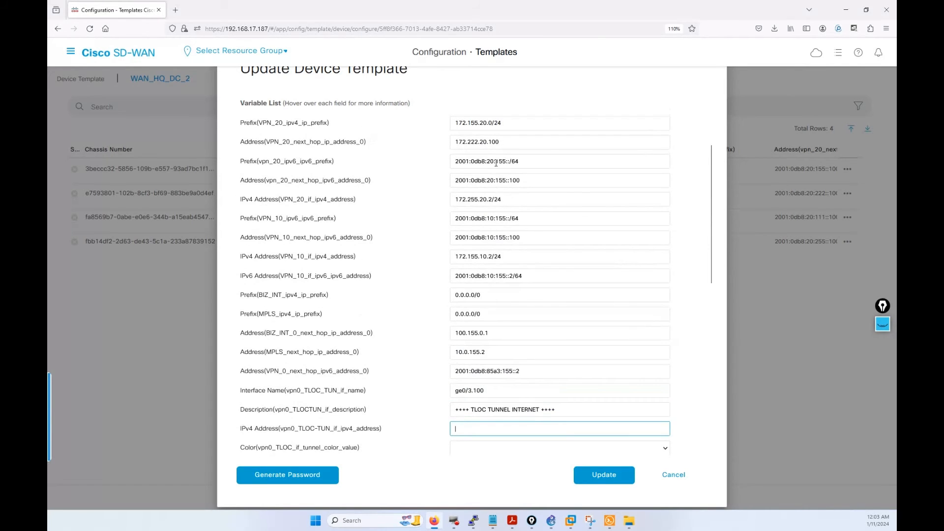
scroll(496, 148, up, 2)
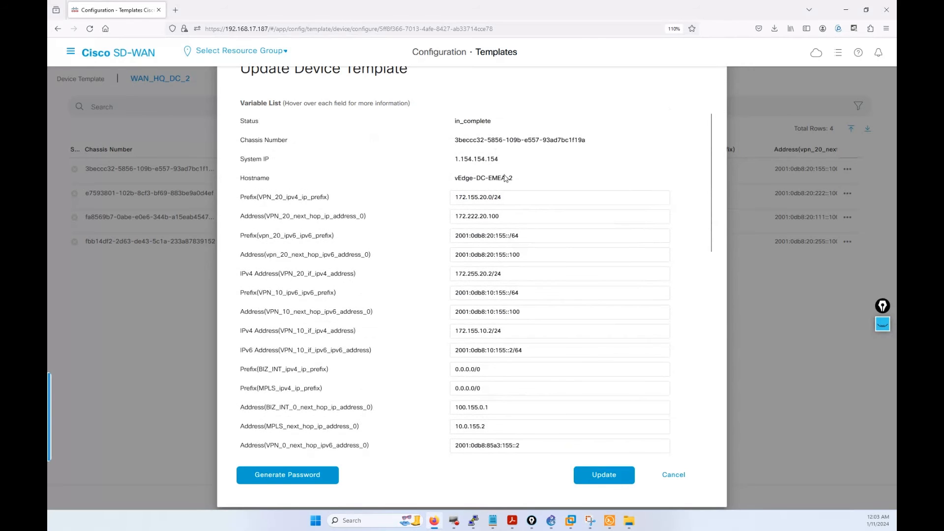
scroll(502, 268, down, 1)
scroll(502, 268, down, 1)
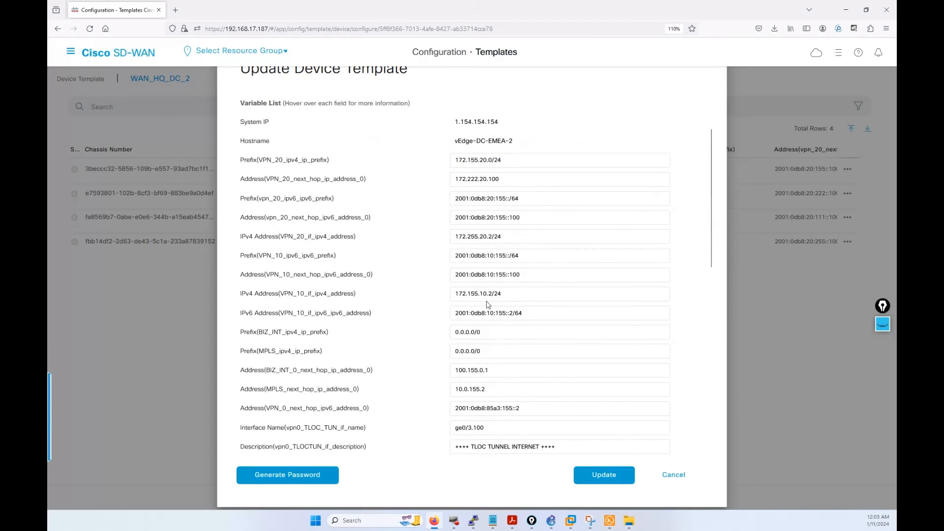
click(472, 237)
scroll(472, 237, down, 1)
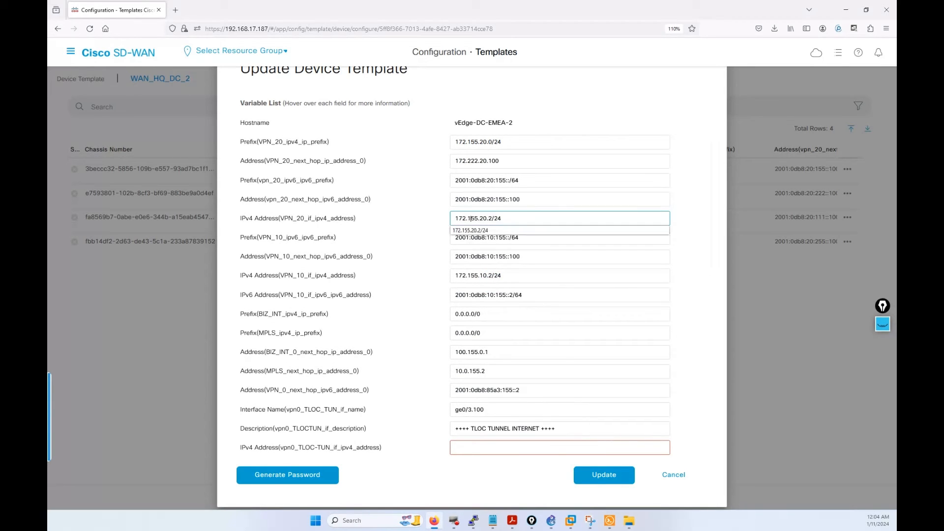
click(445, 249)
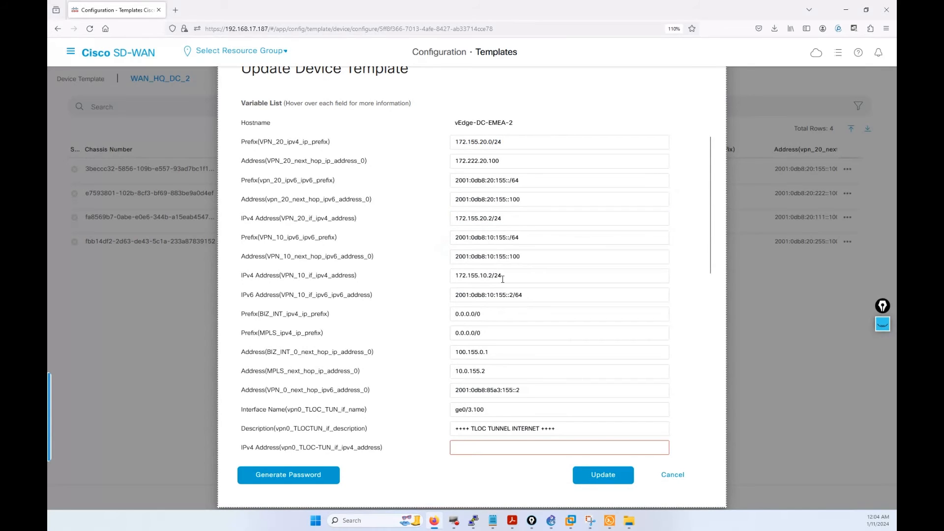
- Set vEdge-DC-EMEA-2's TLOC tunnel IPv4 address to 100.155.0.2/30 and its color to biz-internet
scroll(502, 279, down, 1)
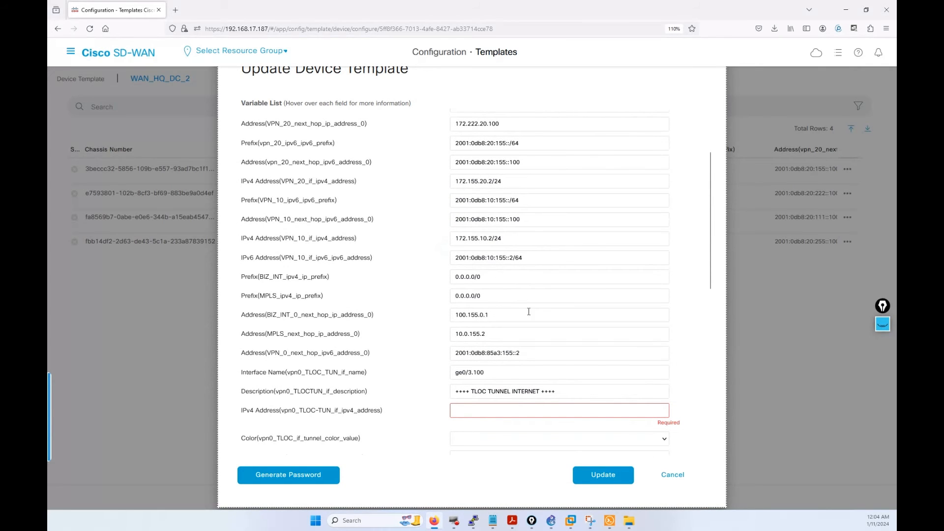
scroll(509, 260, down, 3)
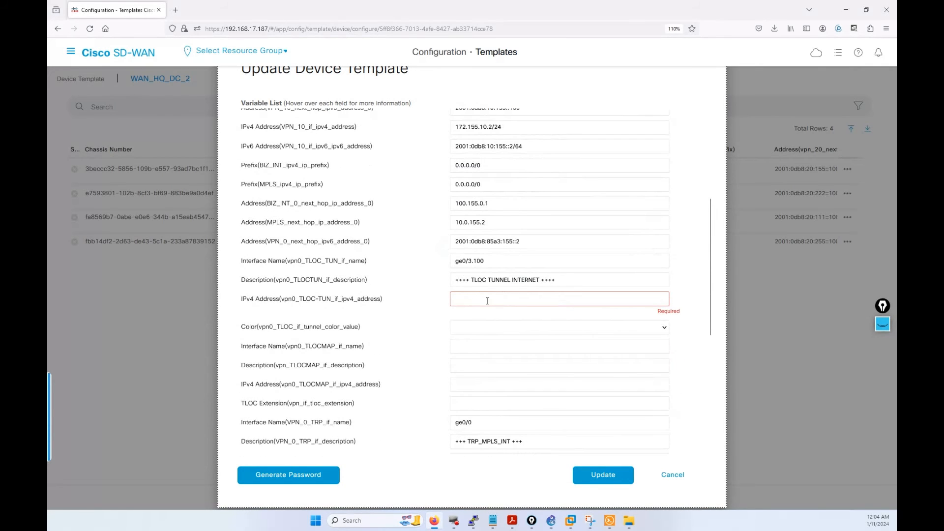
click(487, 301)
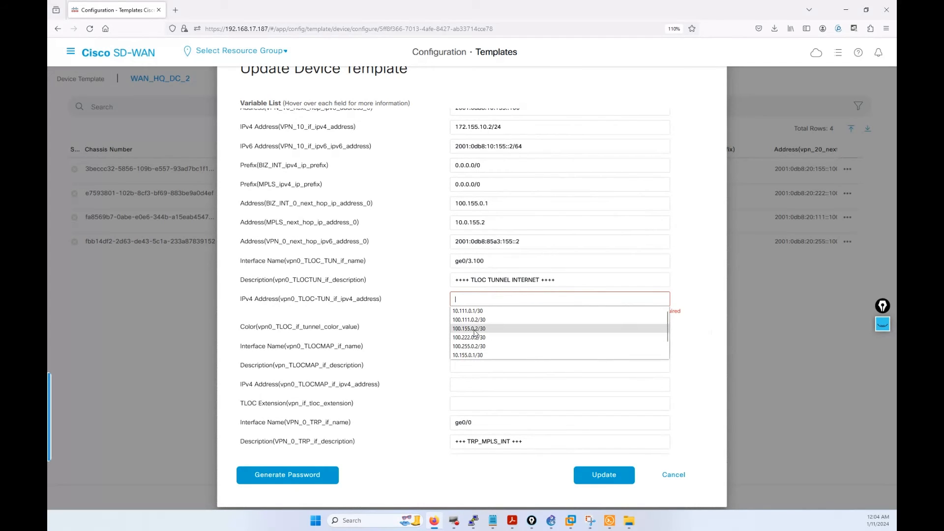
click(470, 329)
click(473, 321)
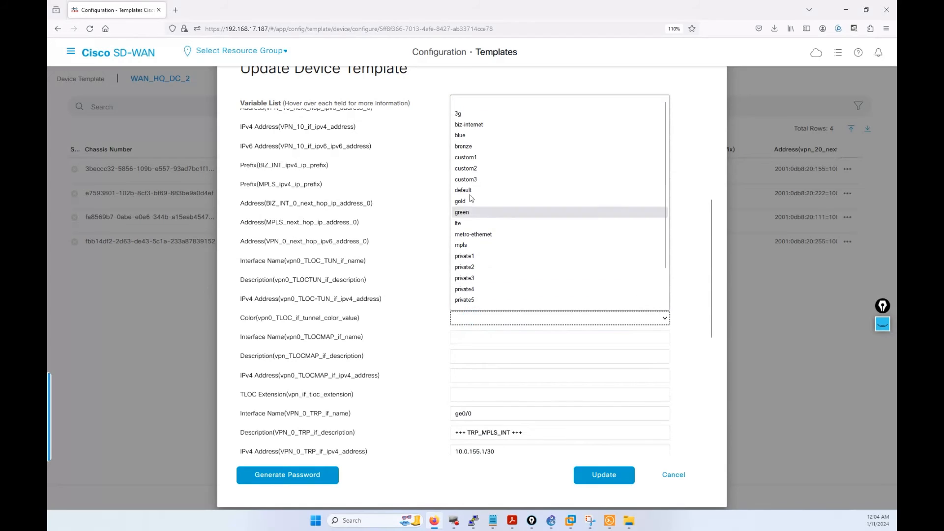
click(485, 124)
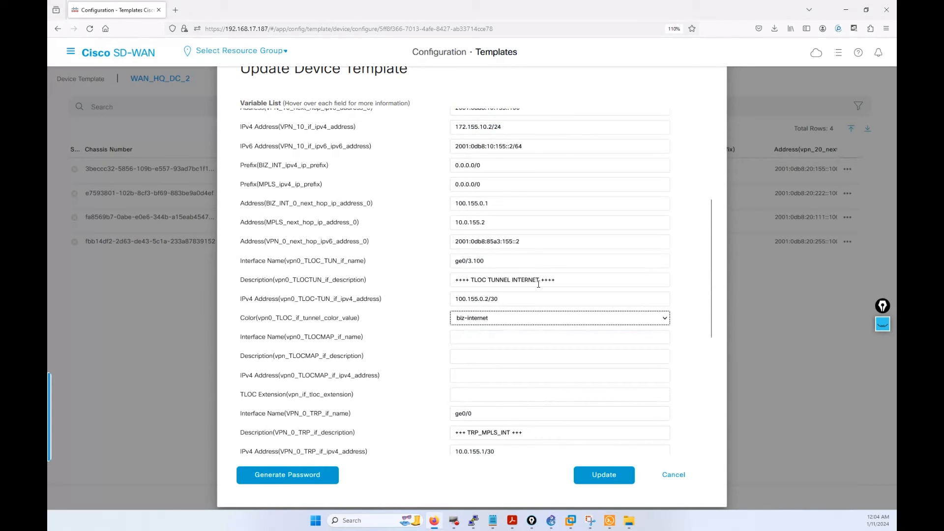
- Set vEdge-DC-EMEA-2's TLOC map interface name to ge0/3.10 and its description to "++++ TLOC EXT MAP +++"
click(487, 340)
click(487, 340)
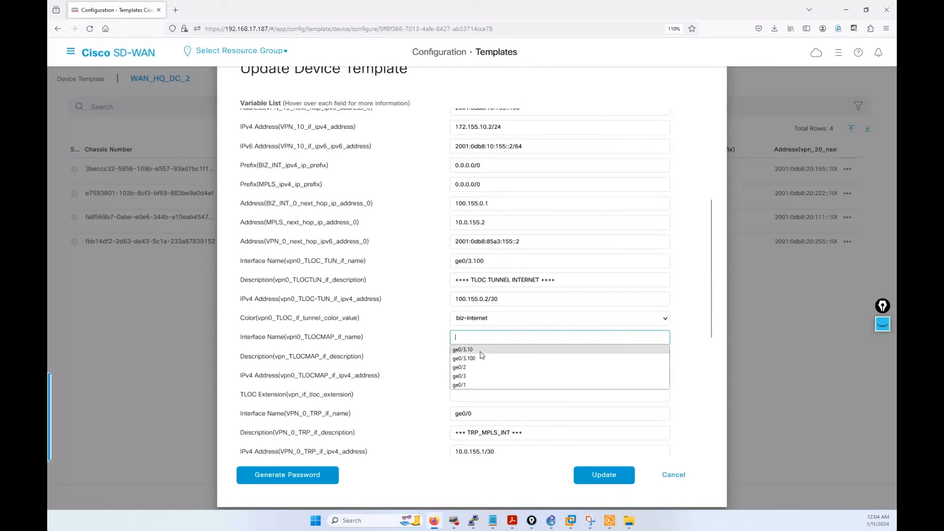
click(472, 350)
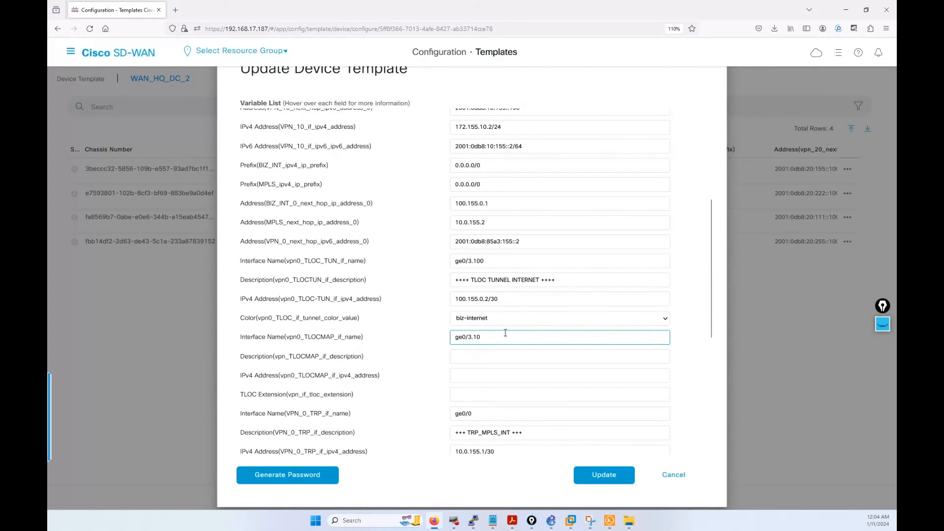
click(484, 359)
click(484, 372)
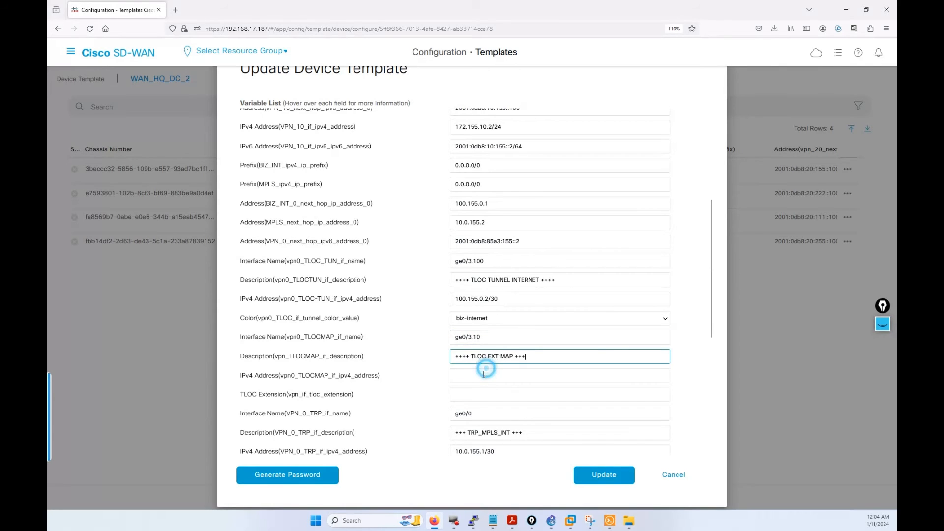
- Set the TLOC map IPv4 address to 10.155.0.2/30 and the TLOC extension to ge0/0, and save vEdge-DC-EMEA-2's variables
click(484, 375)
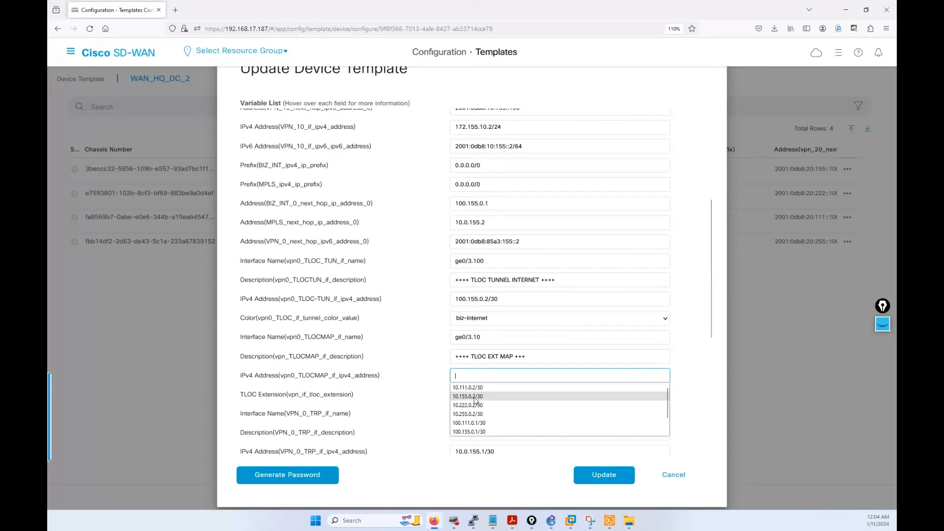
click(479, 398)
click(480, 397)
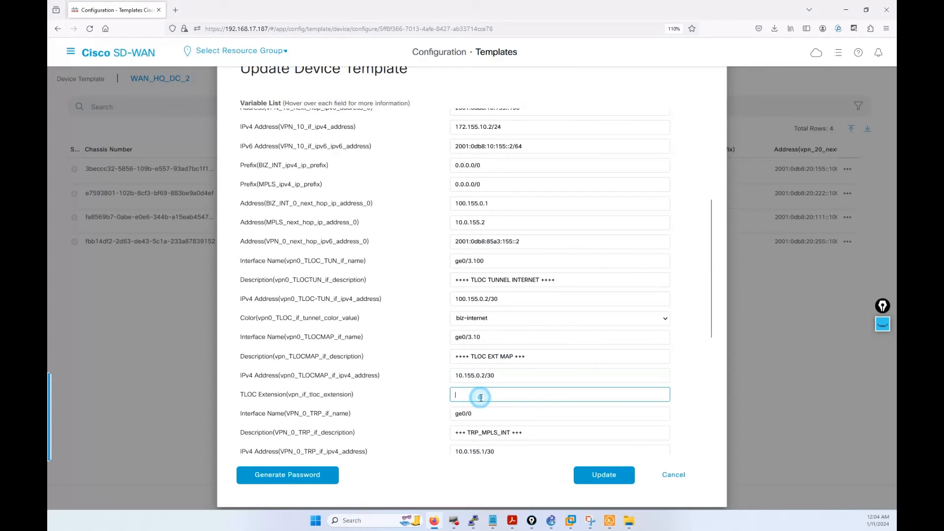
click(471, 407)
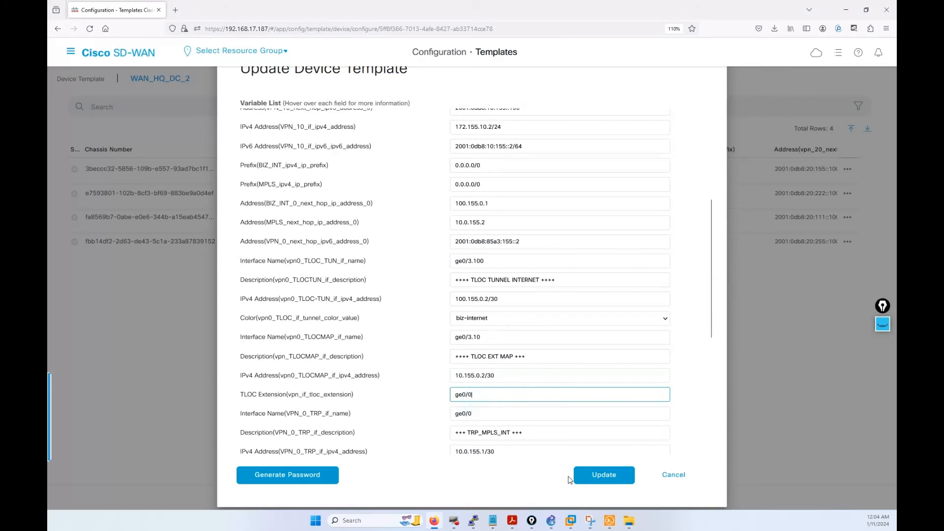
click(603, 474)
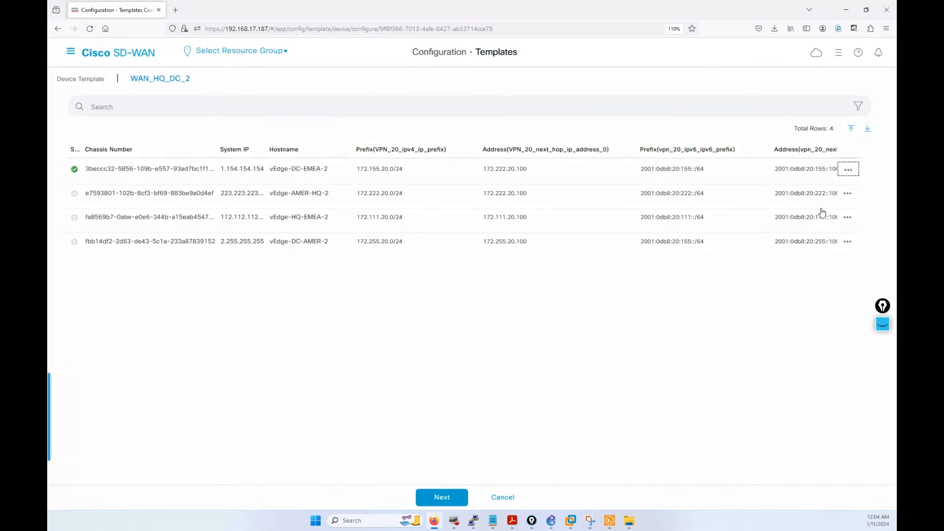
- Open vEdge-AMER-HQ-2's template variables and set its TLOC tunnel interface name to ge0/3.100 and description to "++++ TLOC TUNNEL INTERNET ++++"
click(847, 193)
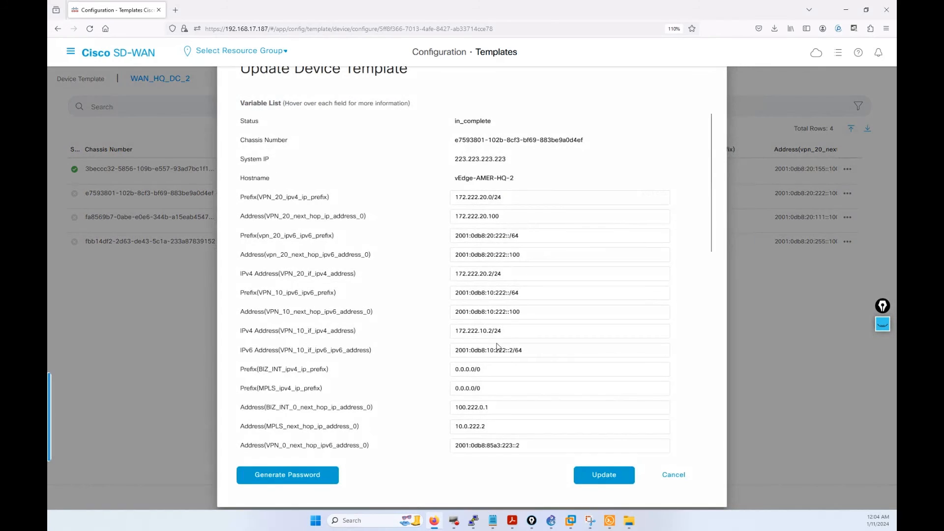
scroll(472, 276, down, 5)
click(471, 277)
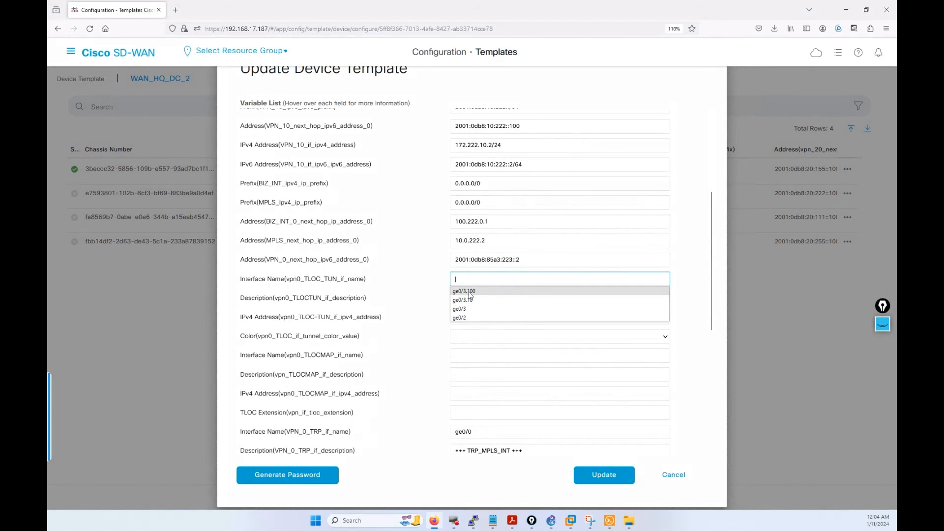
click(467, 291)
click(476, 297)
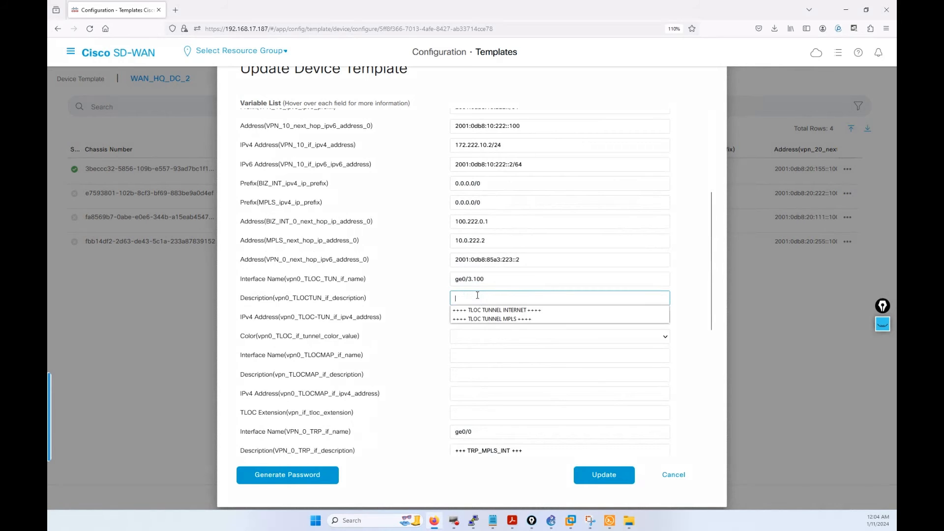
click(514, 311)
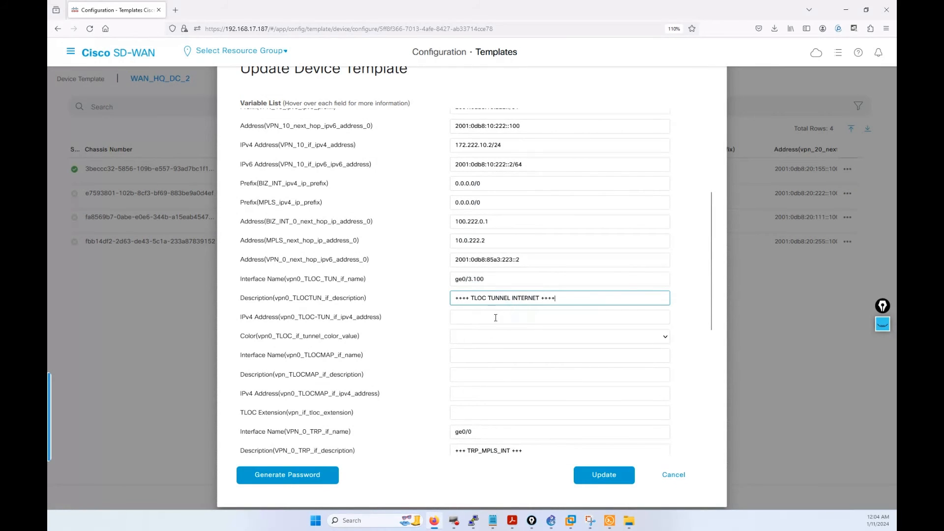
- Set vEdge-AMER-HQ-2's TLOC tunnel IPv4 address to 100.222.0.2/30 and its color to biz-internet
click(496, 318)
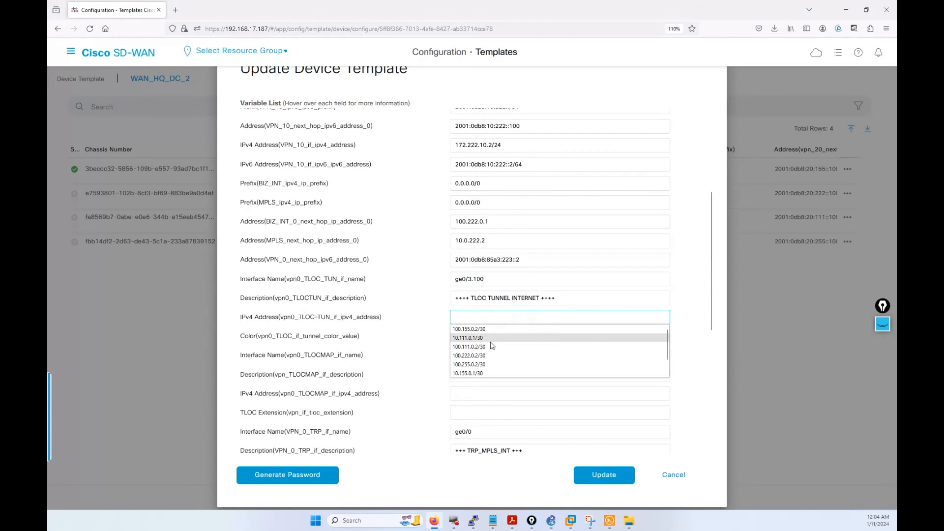
click(471, 356)
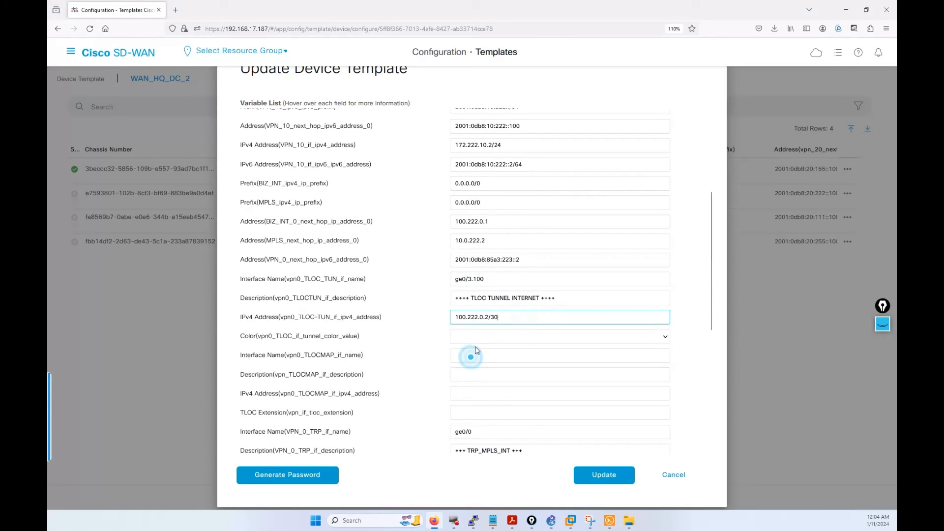
click(475, 336)
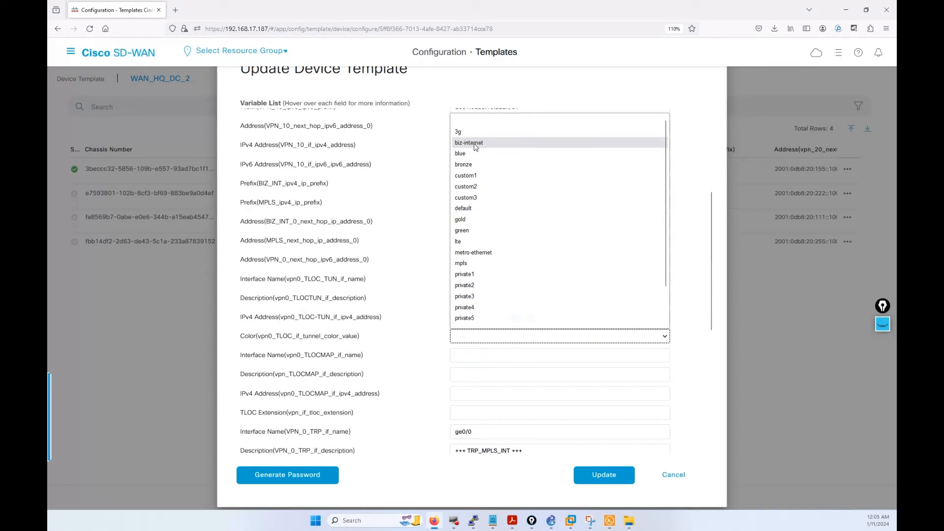
click(476, 143)
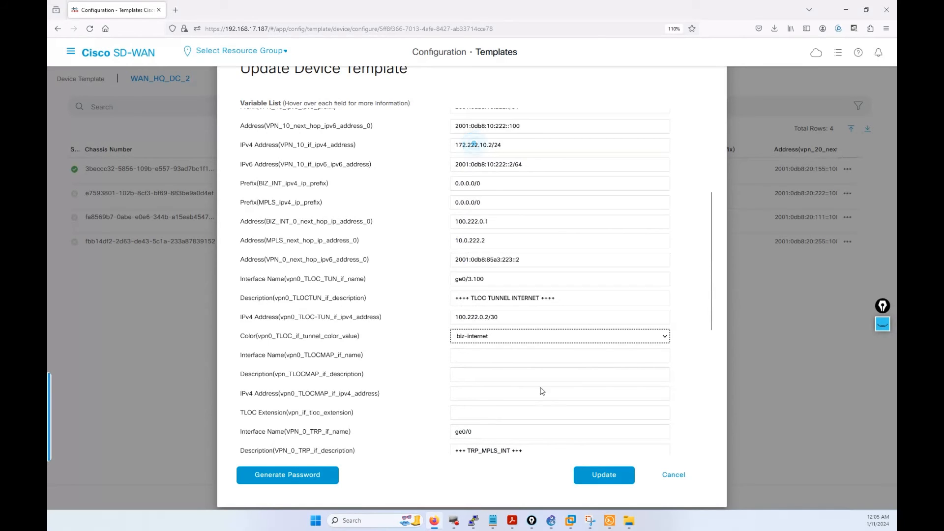
- Set vEdge-AMER-HQ-2's TLOC map interface name to ge0/3.10 and its description to "++++ TLOC EXT MAP +++"
click(478, 354)
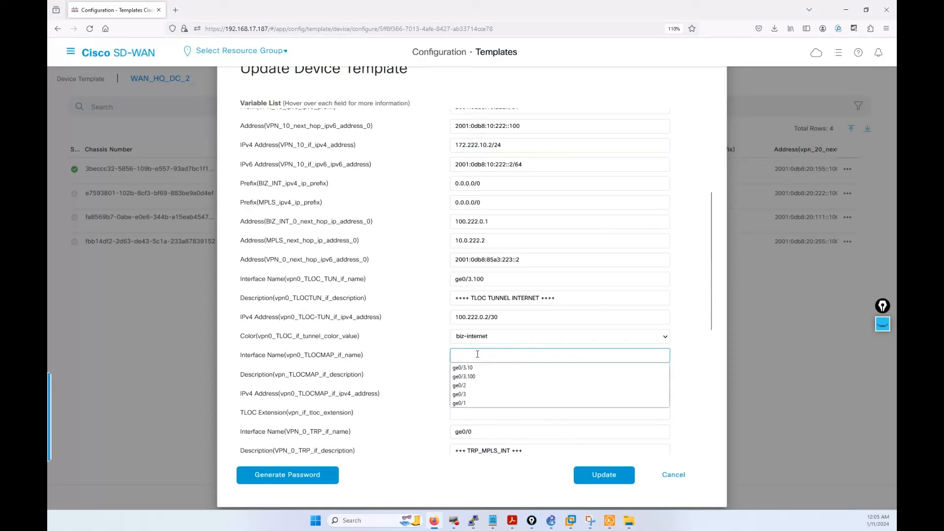
click(475, 368)
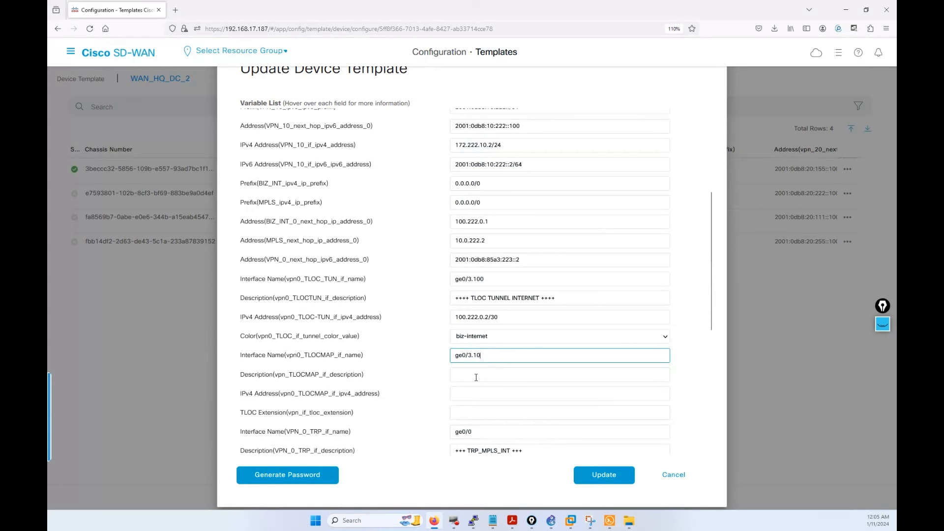
click(475, 376)
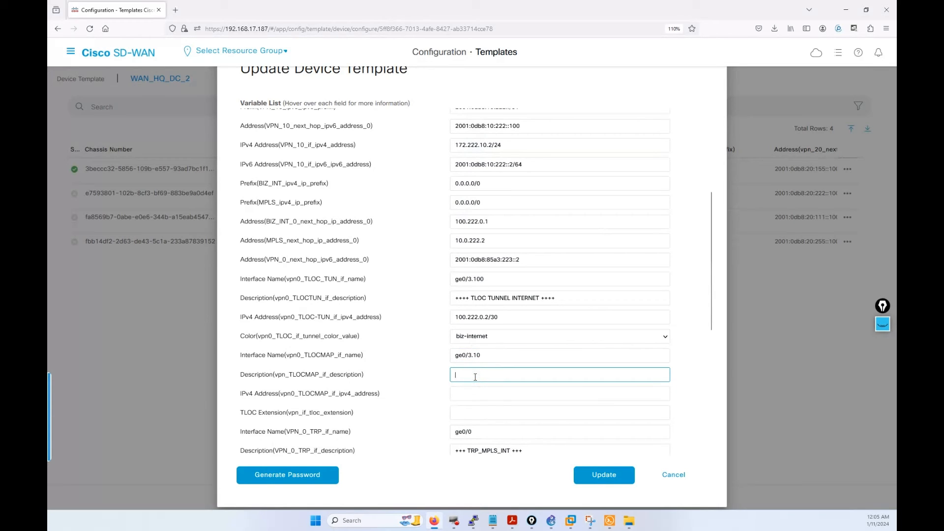
click(475, 377)
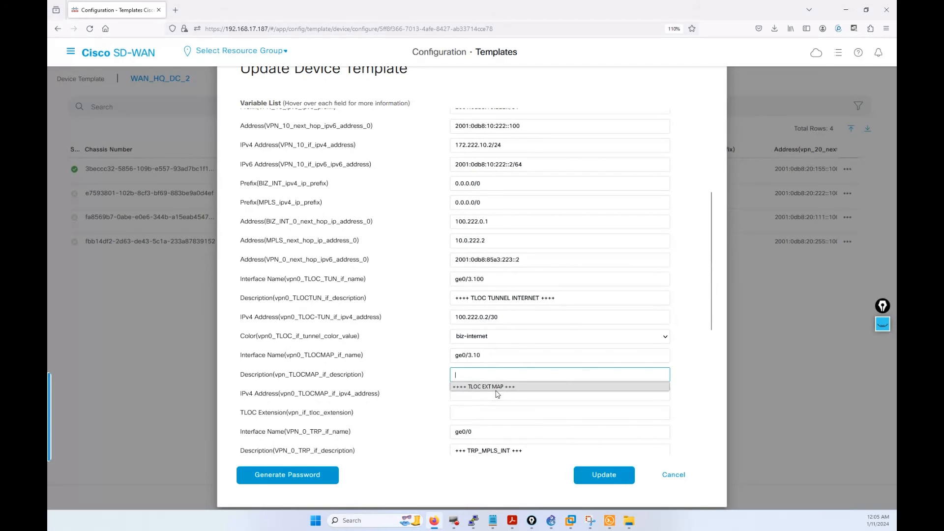
click(479, 394)
click(479, 394)
click(480, 393)
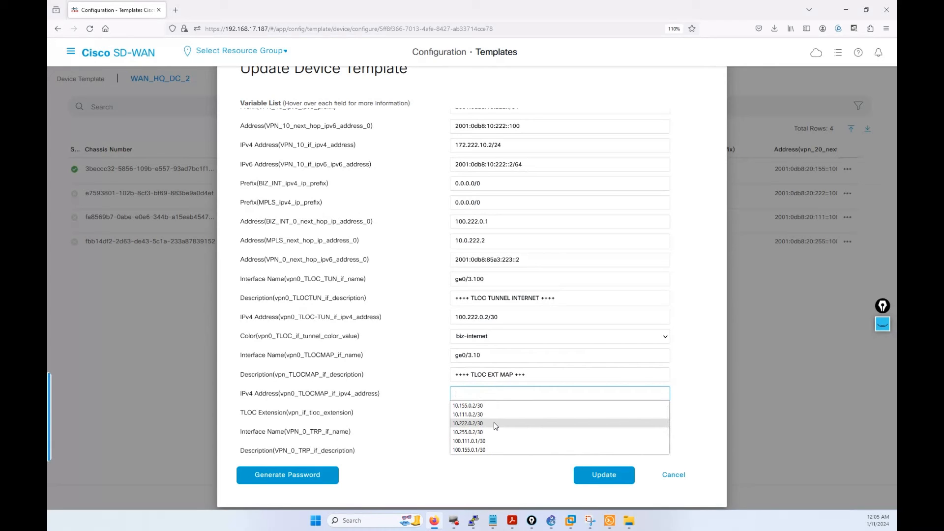
scroll(492, 426, down, 2)
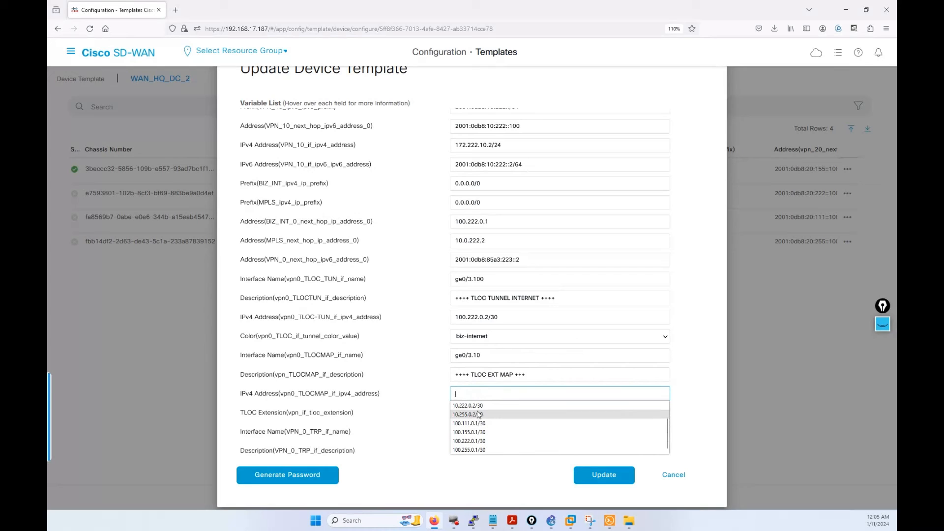
click(480, 416)
double_click(504, 392)
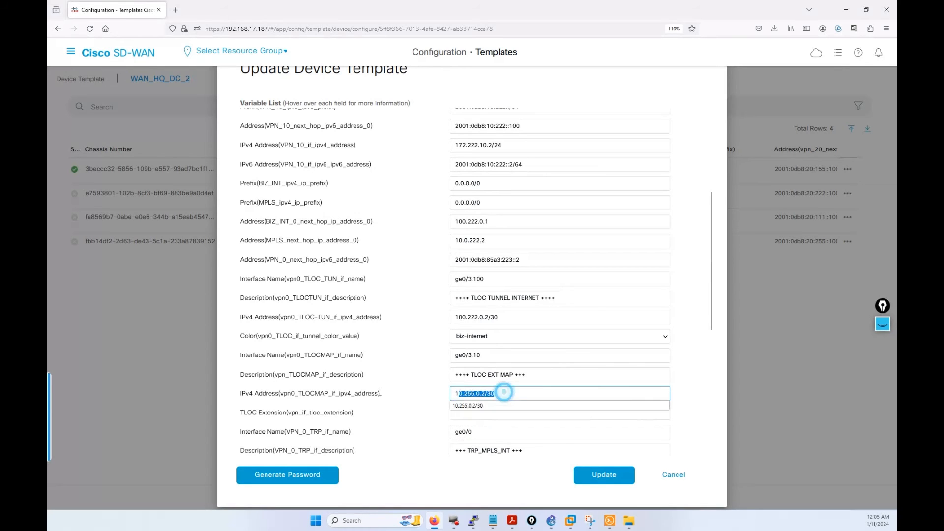
key(BackSpace)
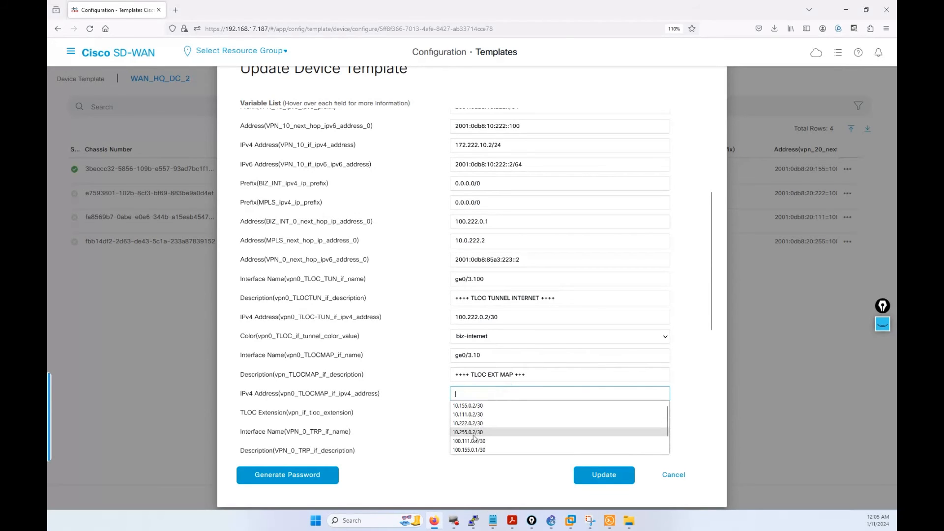
- Set the TLOC map IPv4 address to 10.222.0.2/30, fill in the TLOC extension interface, and save vEdge-AMER-HQ-2's variables
click(474, 423)
click(482, 414)
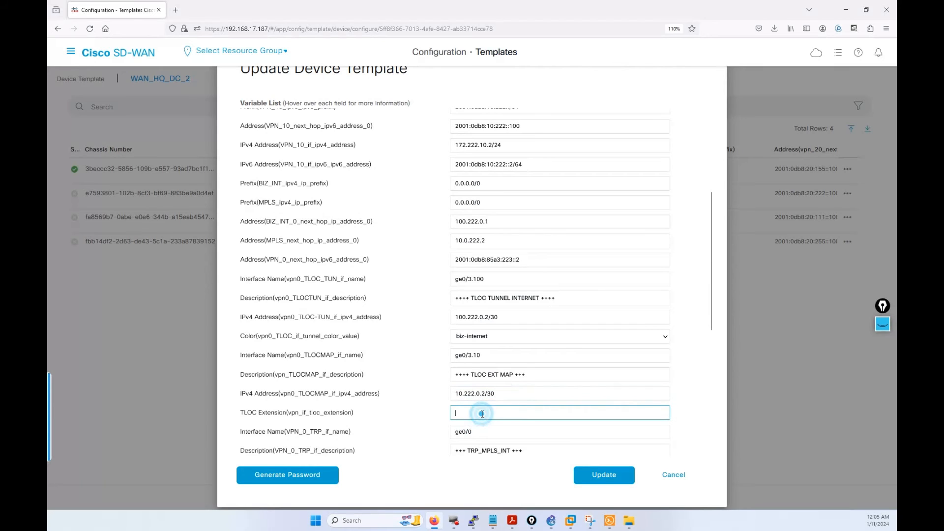
click(471, 423)
click(603, 475)
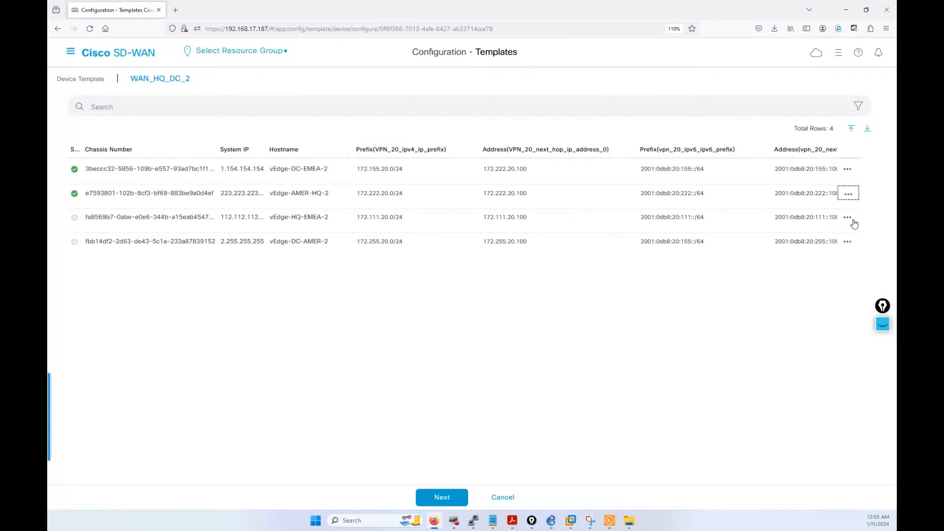
- Open vEdge-HQ-EMEA-2's template variables and set its TLOC tunnel interface name to ge0/3.100 and description to "++++ TLOC TUNNEL INTERNET ++++"
click(847, 241)
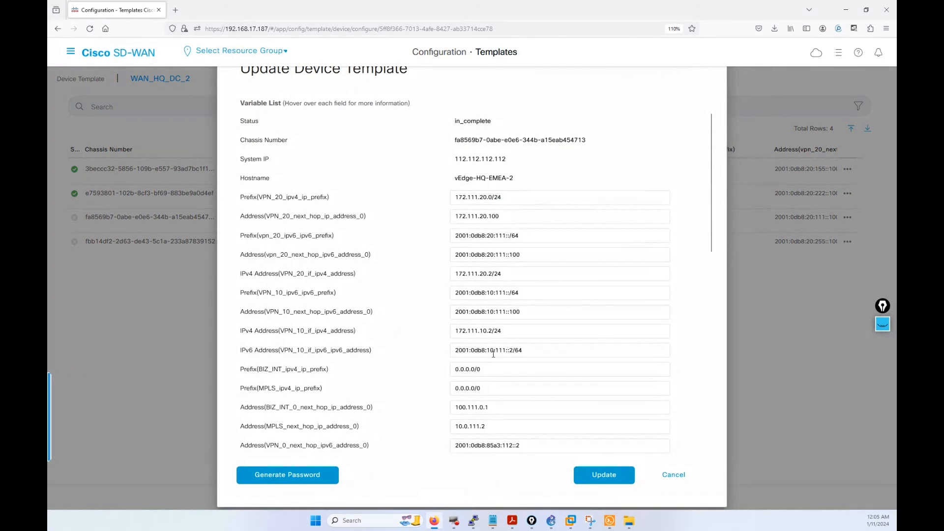
scroll(492, 279, down, 6)
click(493, 280)
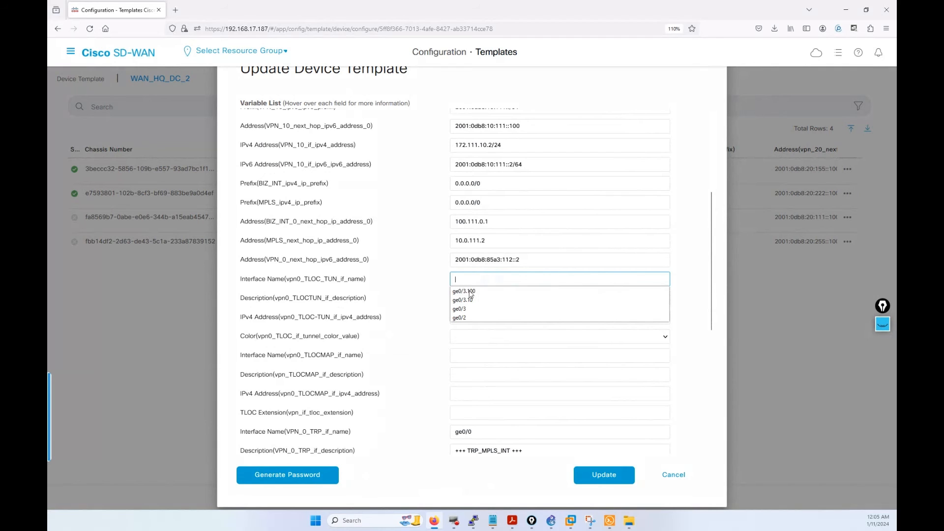
click(468, 292)
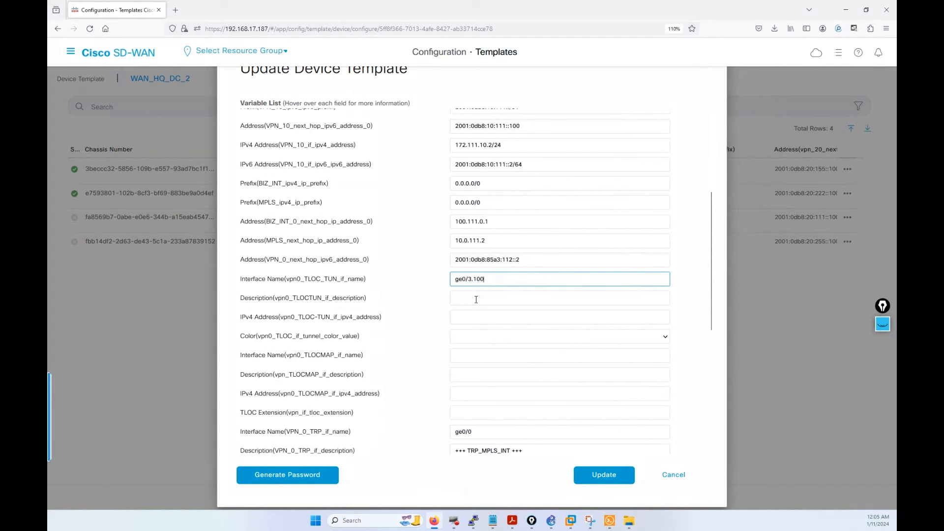
click(476, 299)
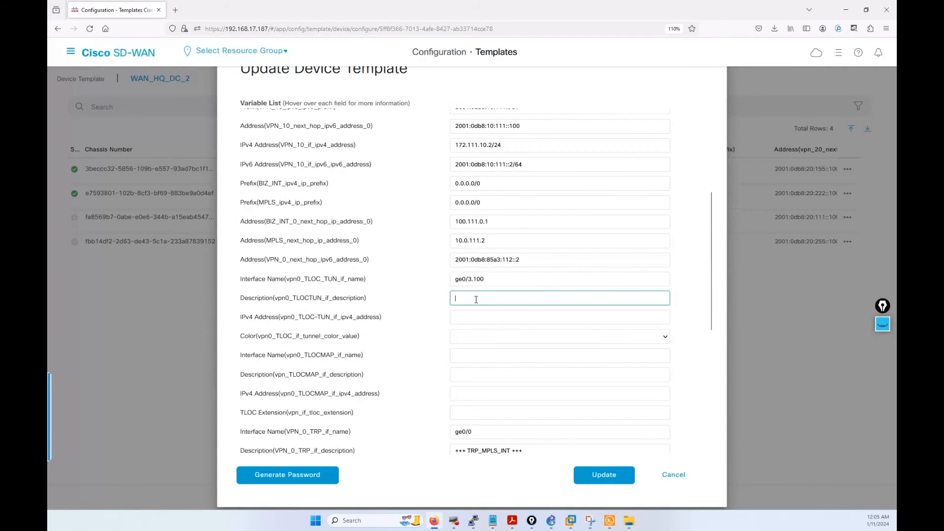
click(475, 299)
click(467, 309)
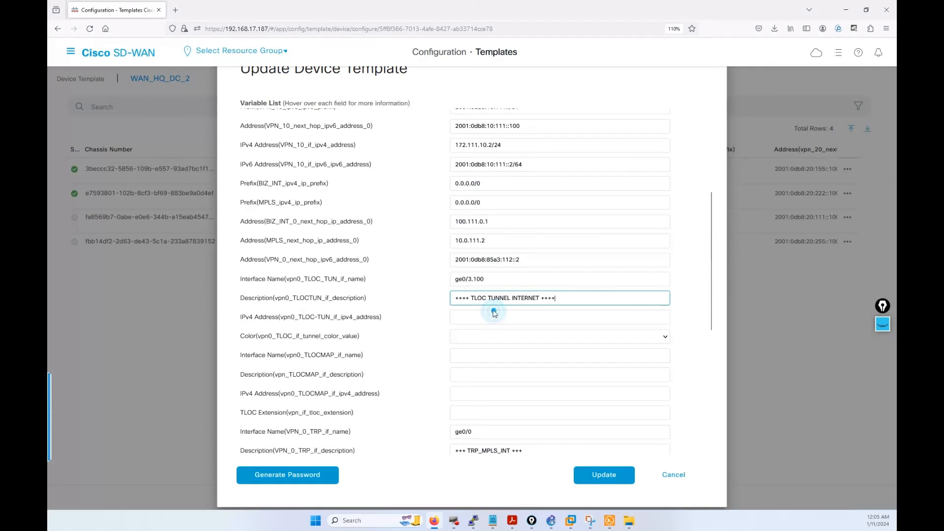
- Set vEdge-HQ-EMEA-2's TLOC tunnel IPv4 address to 100.111.0.2/30 and its color to biz-internet
click(462, 320)
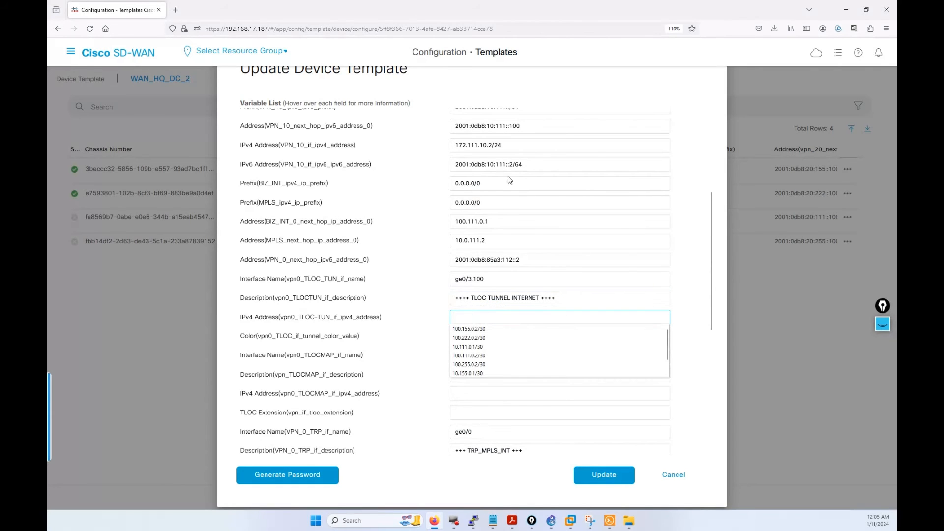
click(478, 356)
click(487, 336)
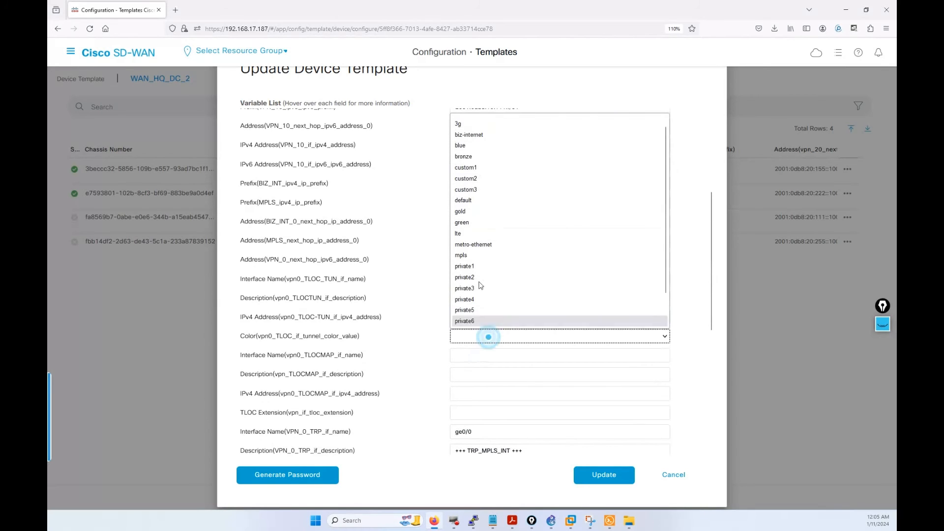
click(474, 136)
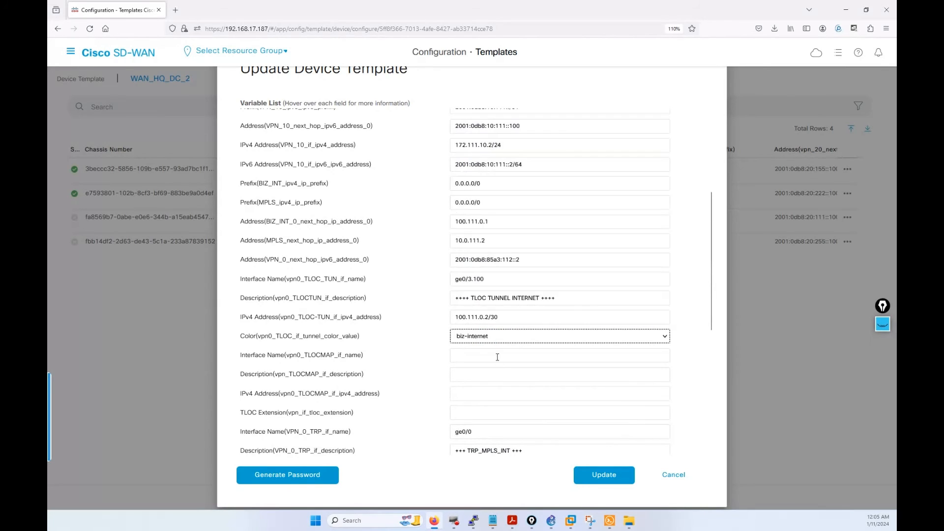
- Set vEdge-HQ-EMEA-2's TLOC map interface name to ge0/3.10 and its description to "++++ TLOC EXT MAP +++"
click(497, 356)
click(497, 356)
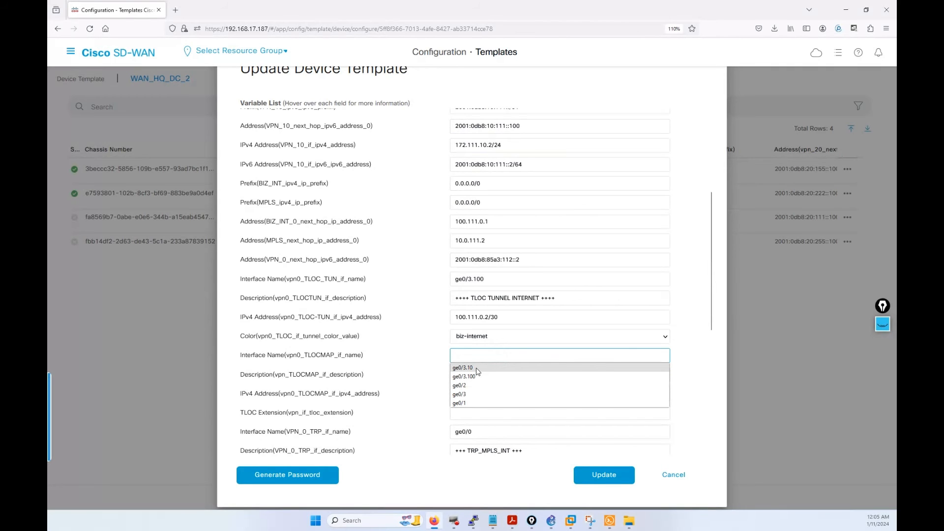
click(476, 371)
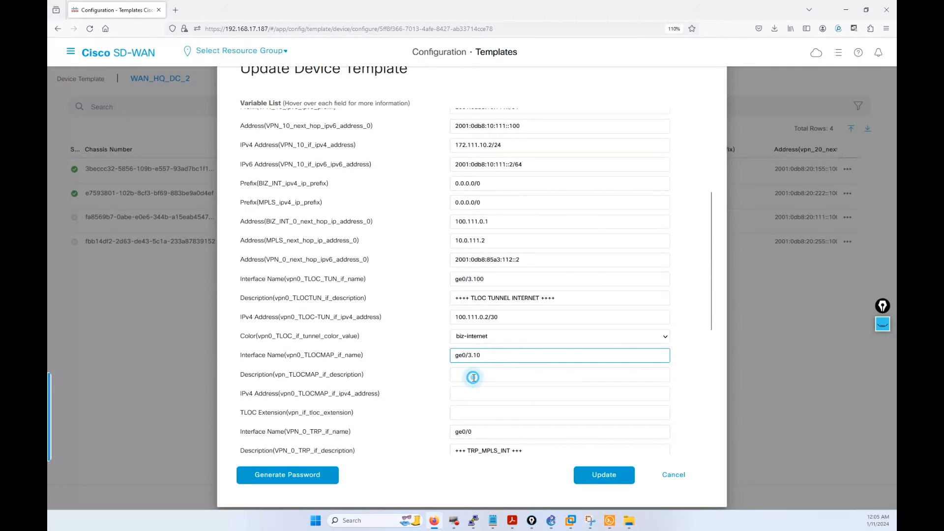
click(475, 375)
click(482, 387)
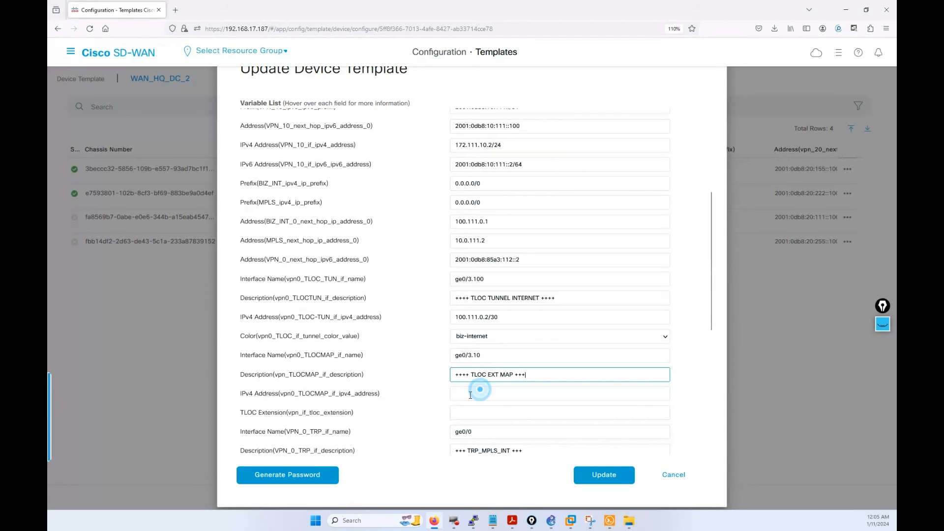
- Set the TLOC map IPv4 address to 10.111.0.2/30, fill in the TLOC extension interface, and save vEdge-HQ-EMEA-2's variables
click(472, 393)
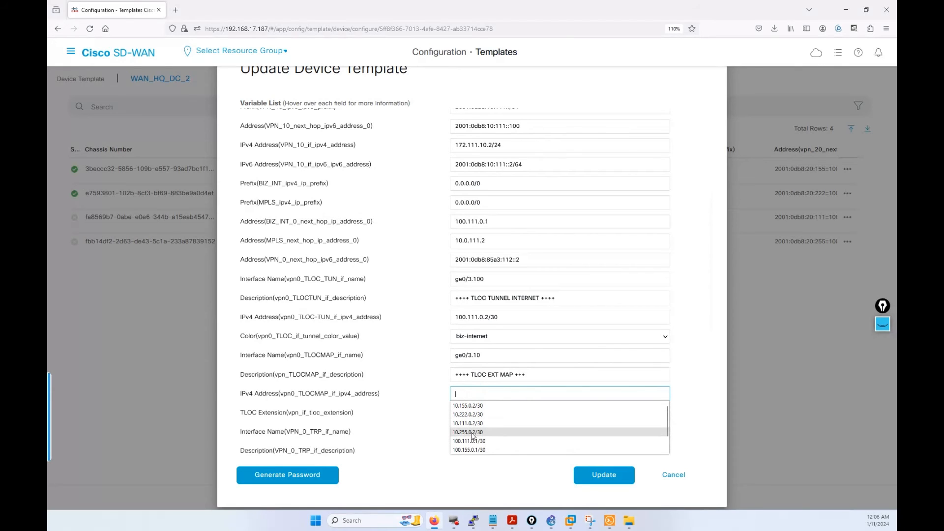
click(474, 426)
click(475, 414)
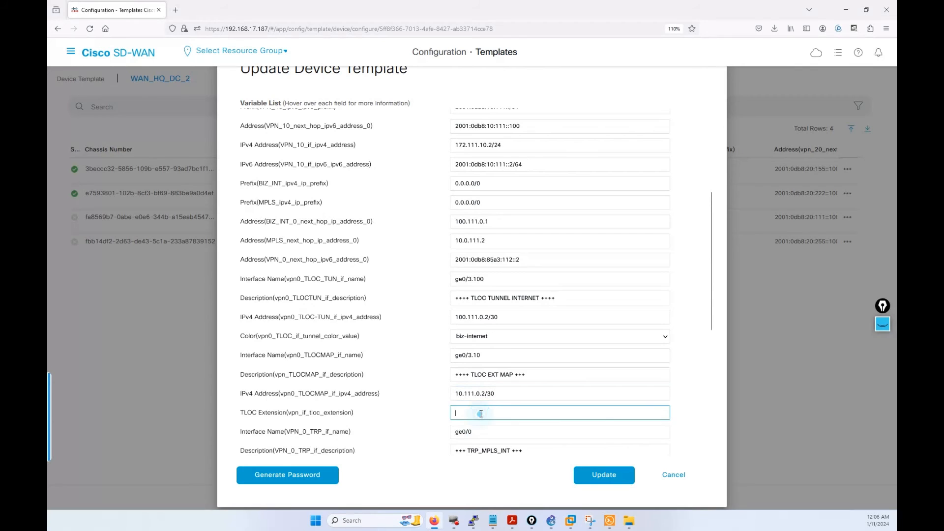
click(473, 425)
click(585, 475)
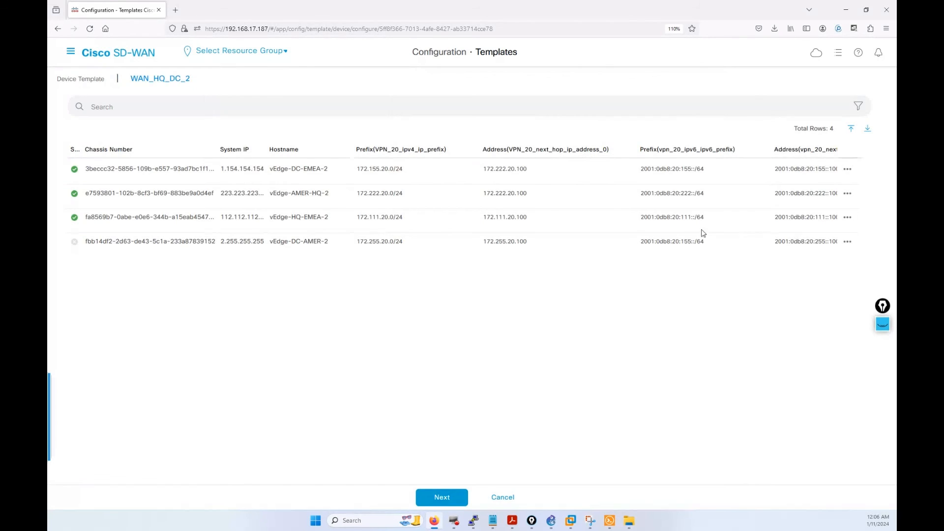
- Open vEdge-DC-AMER-2's template variables and set its TLOC tunnel interface name to ge0/3.100 and description to "++++ TLOC TUNNEL INTERNET ++++"
click(847, 240)
click(829, 261)
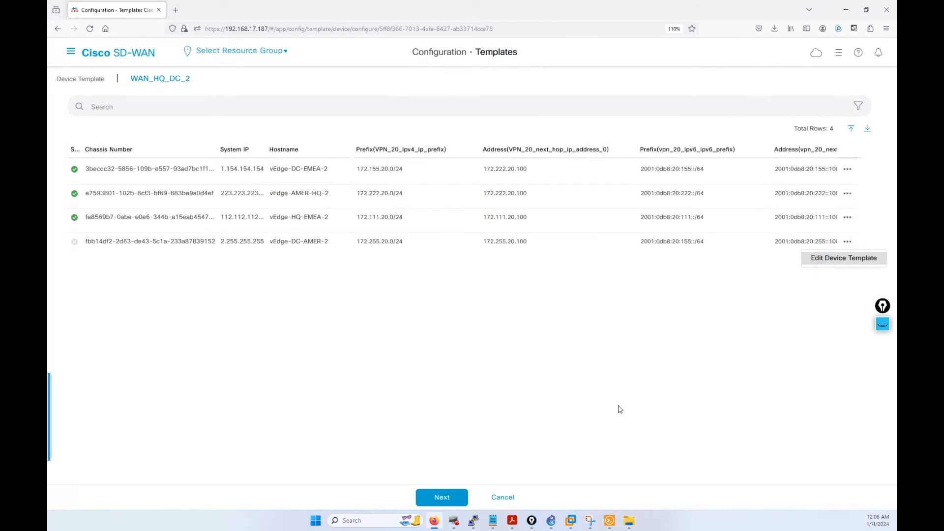
scroll(536, 313, down, 5)
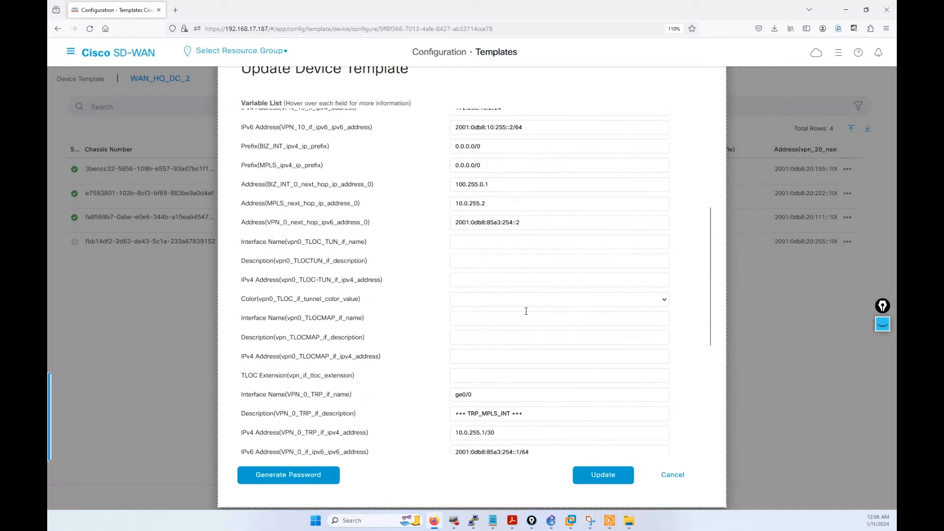
click(492, 243)
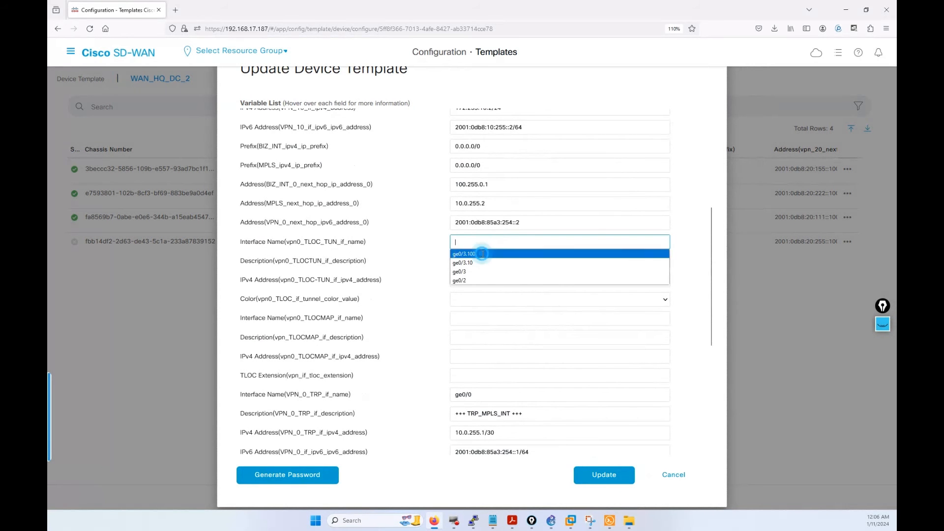
click(482, 253)
click(483, 260)
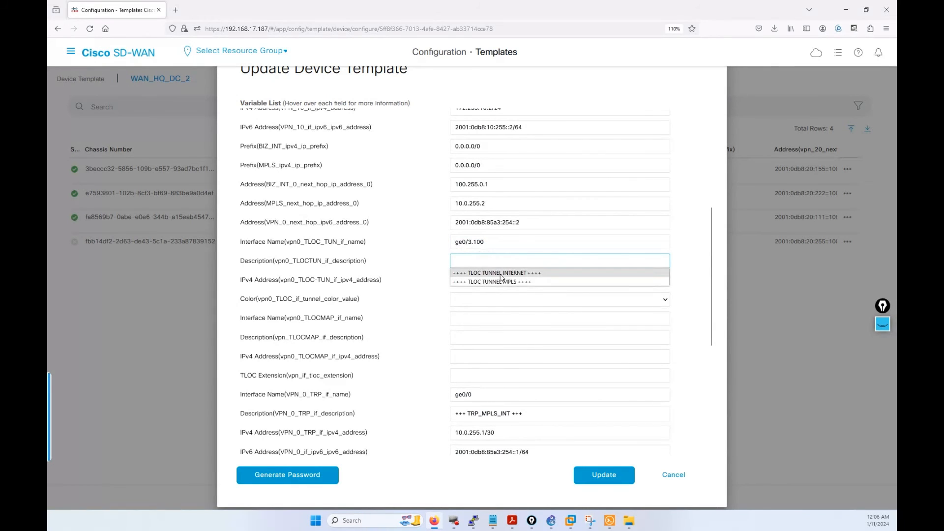
click(500, 273)
- Set vEdge-DC-AMER-2's TLOC tunnel IPv4 address to 100.255.0.2/30 and its color to biz-internet
click(486, 279)
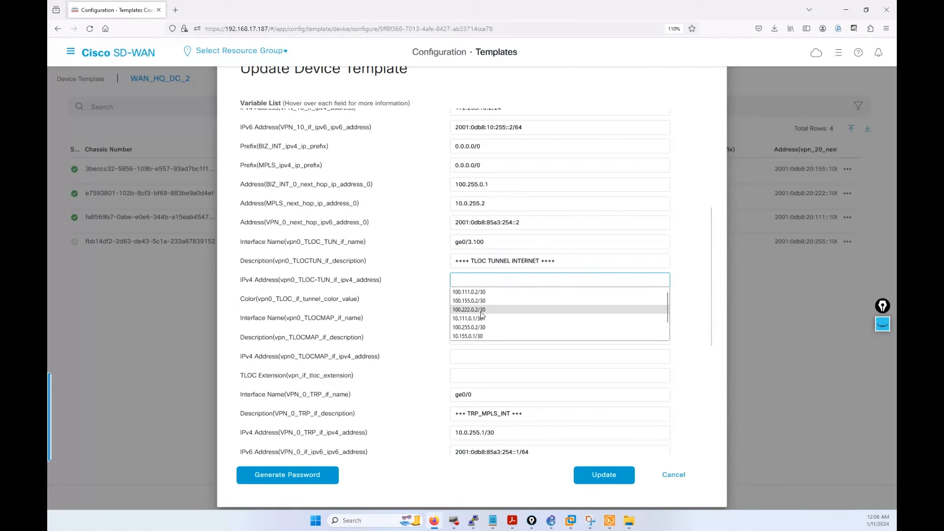
click(481, 328)
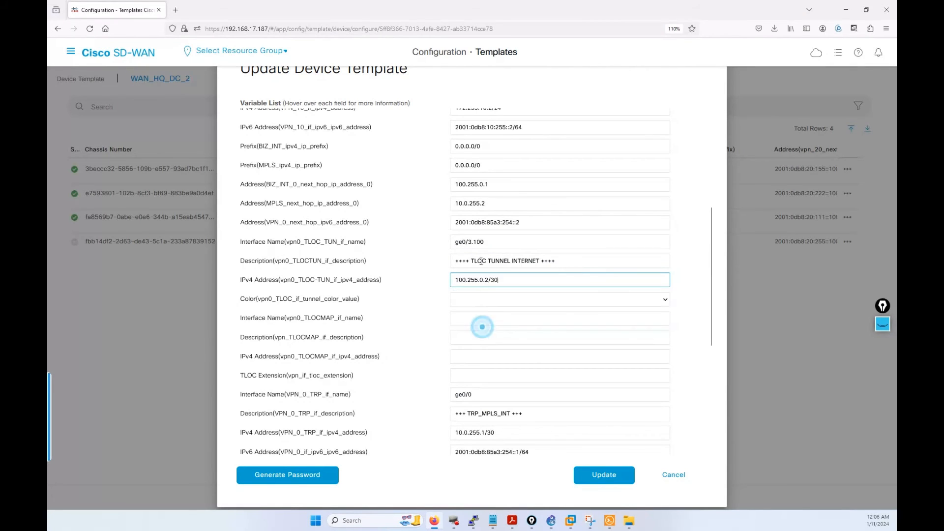
click(477, 301)
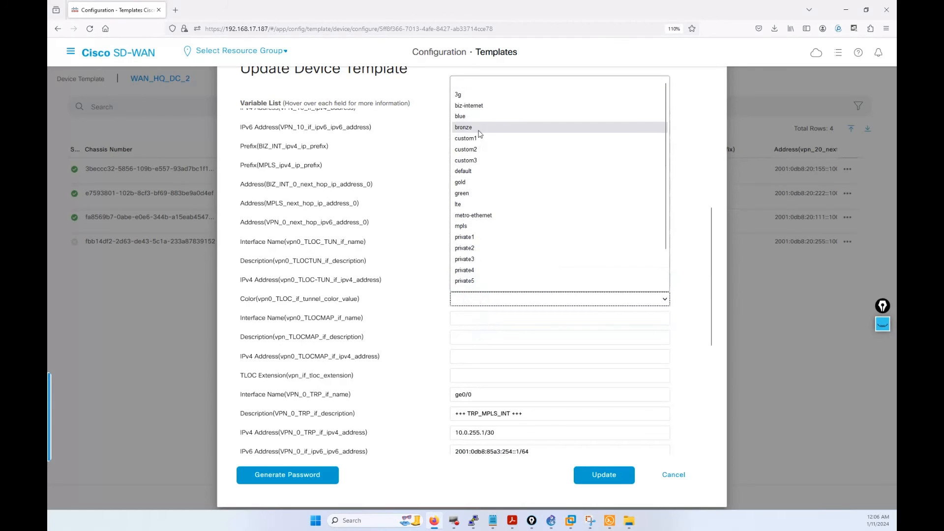
click(476, 104)
- Set vEdge-DC-AMER-2's TLOC map interface name to ge0/3.10 and its description to "++++ TLOC EXT MAP +++"
click(479, 317)
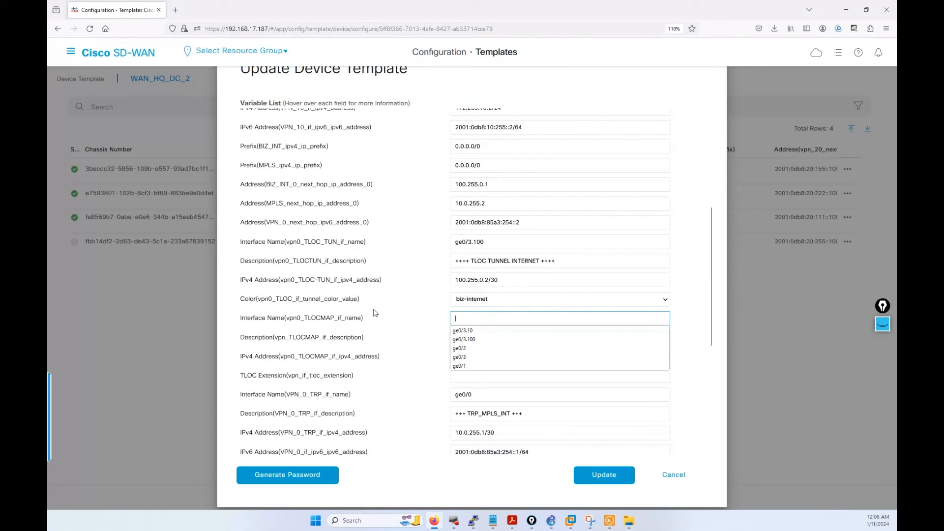
click(471, 331)
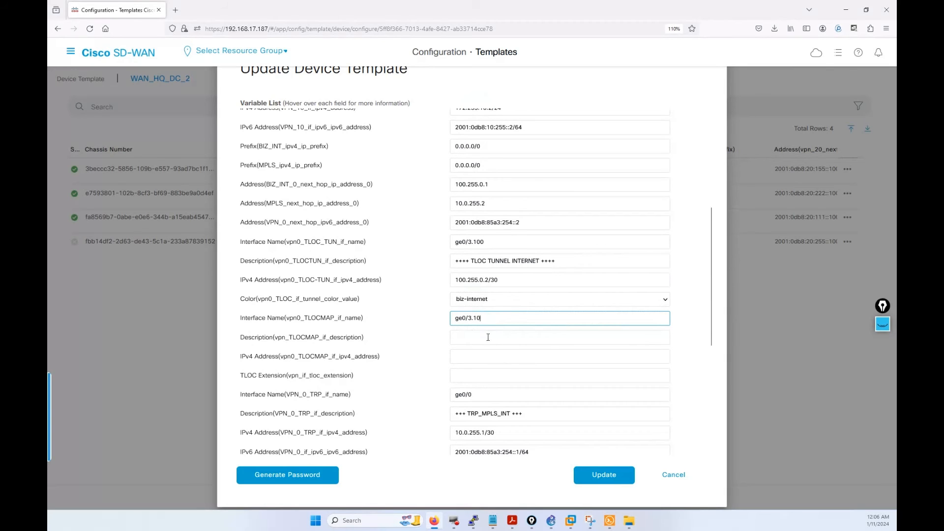
click(488, 338)
click(488, 348)
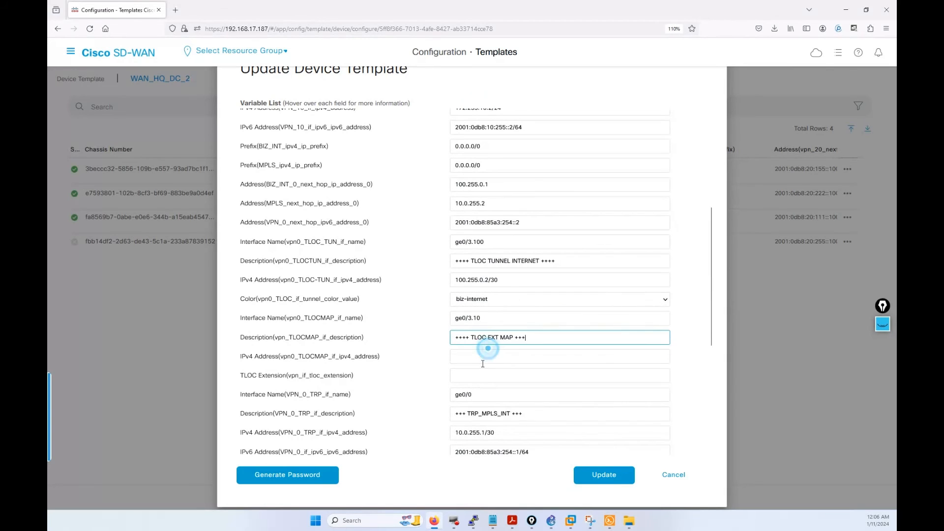
- Set the TLOC map IPv4 address to 10.255.0.2/30 and the TLOC extension to ge0/0, and save vEdge-DC-AMER-2's variables
click(482, 358)
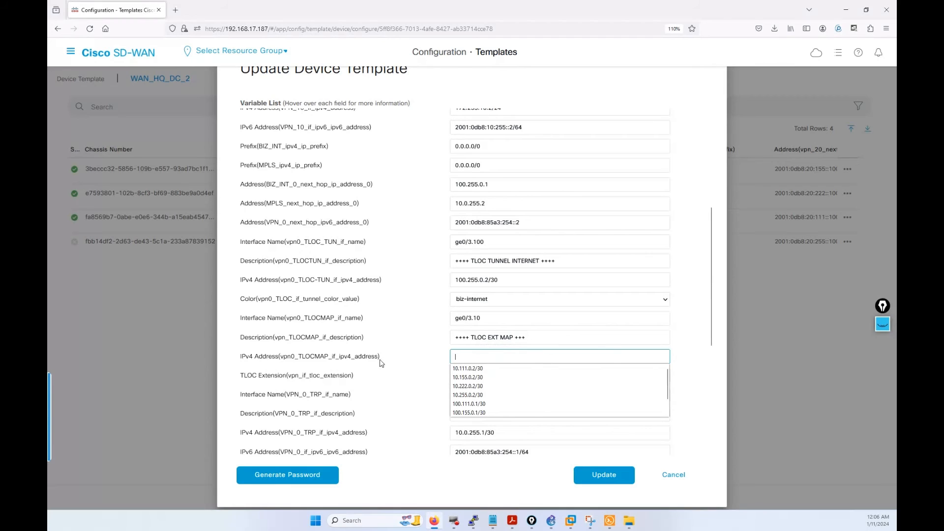
click(479, 396)
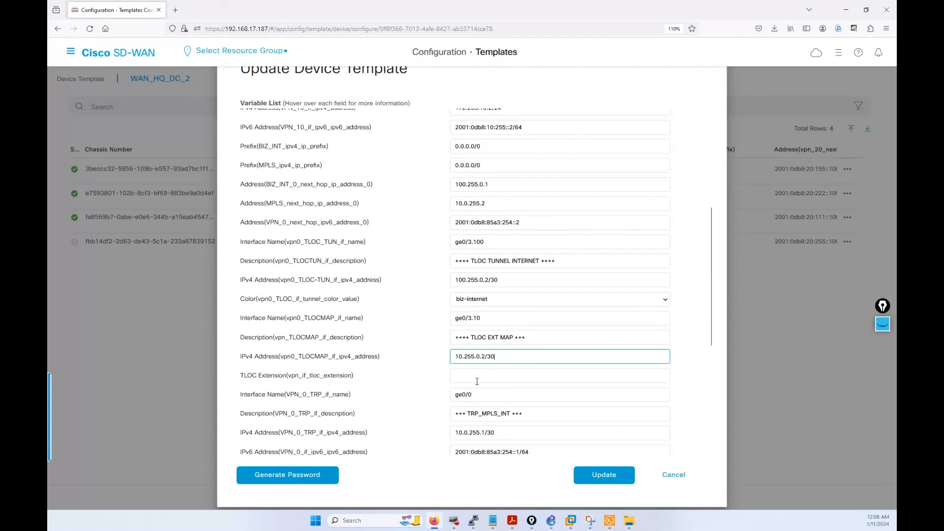
click(477, 375)
click(475, 389)
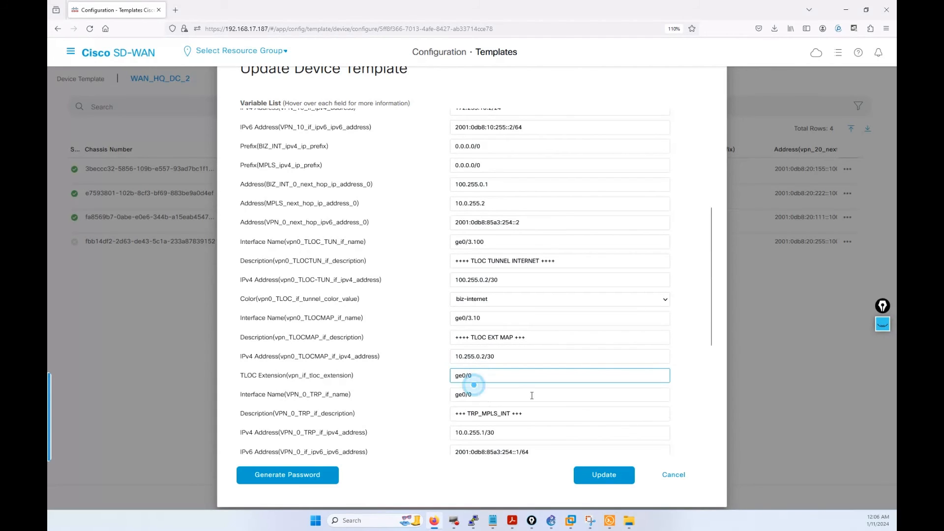
click(578, 474)
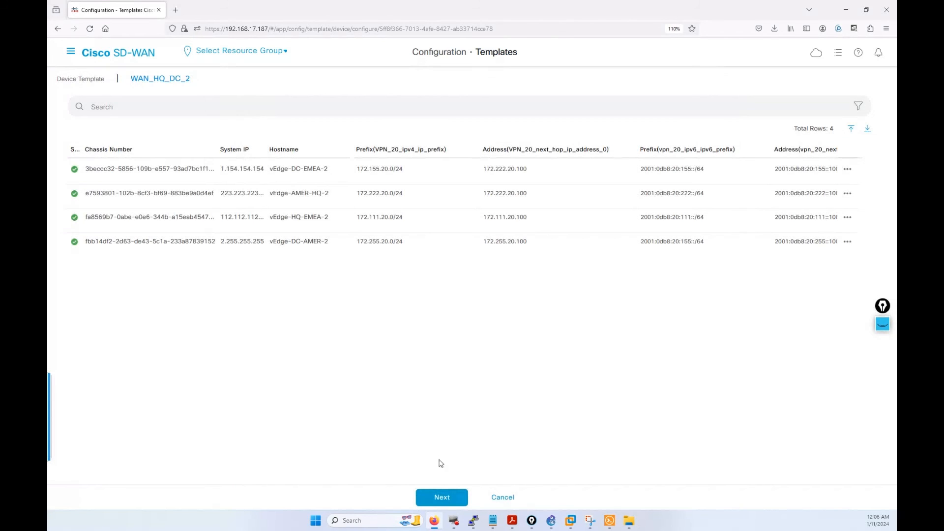
- Push the WAN_HQ_DC_2 template configuration to all four devices, confirming the configuration changes
click(453, 497)
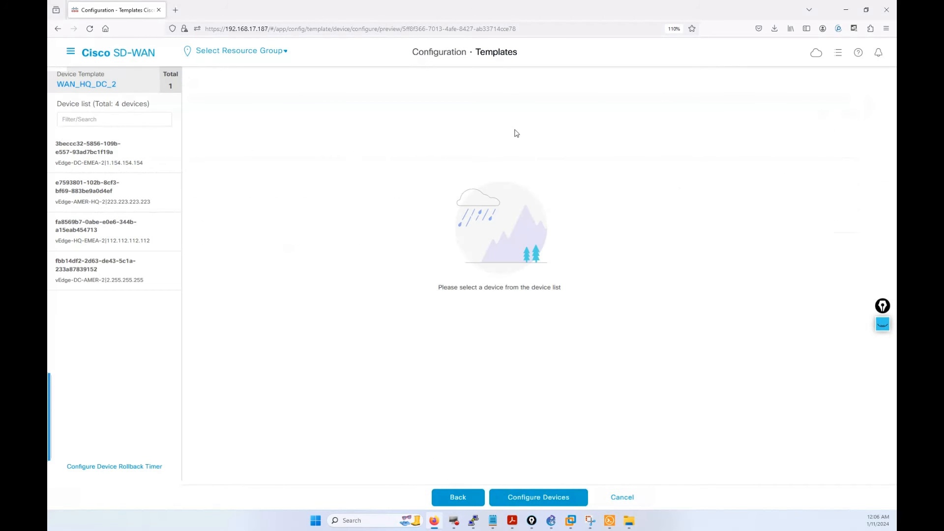
click(513, 496)
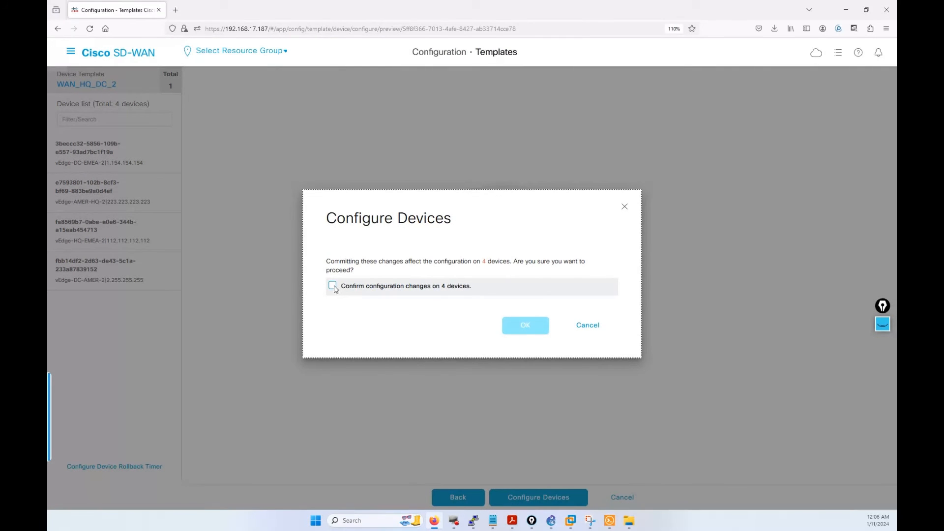
click(332, 285)
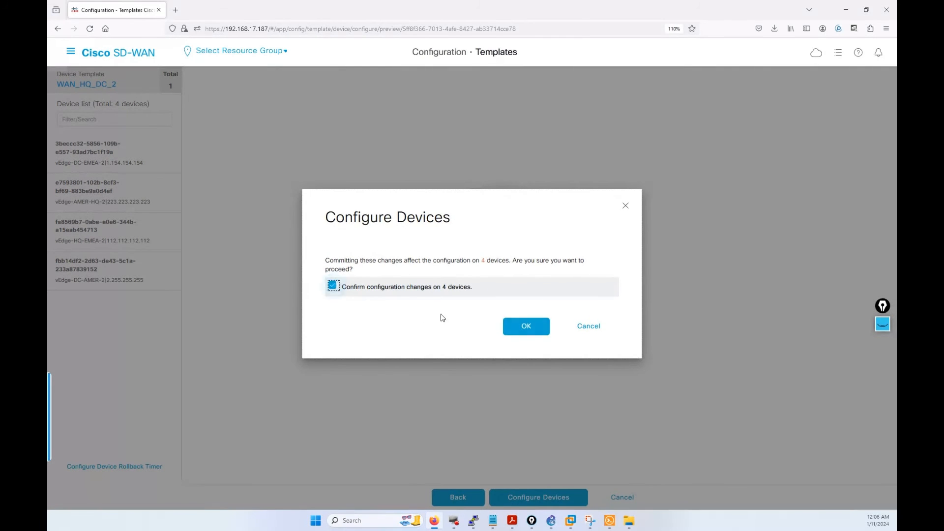
click(514, 326)
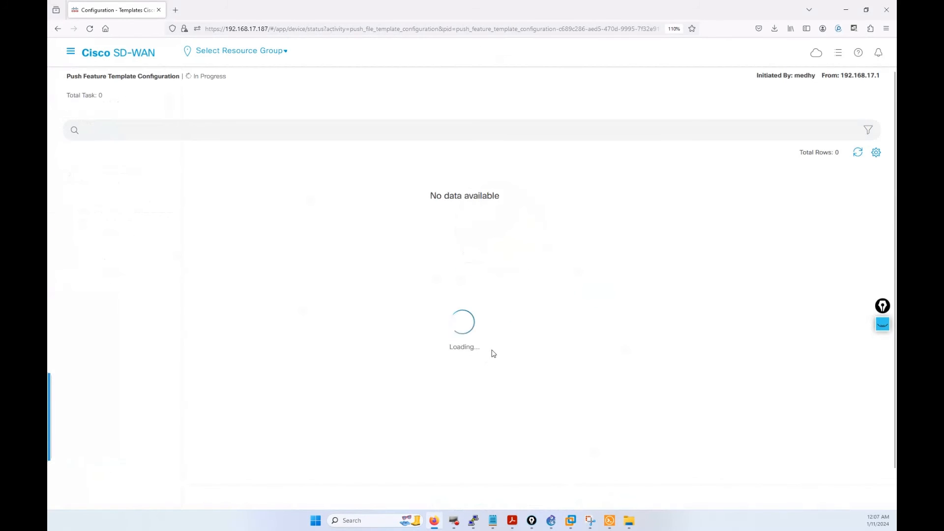
- Switch to Solar-PuTTY to review vEdge-AMER-HQ-2's earlier BFD session table, and clear the old annotations from the screen
click(609, 521)
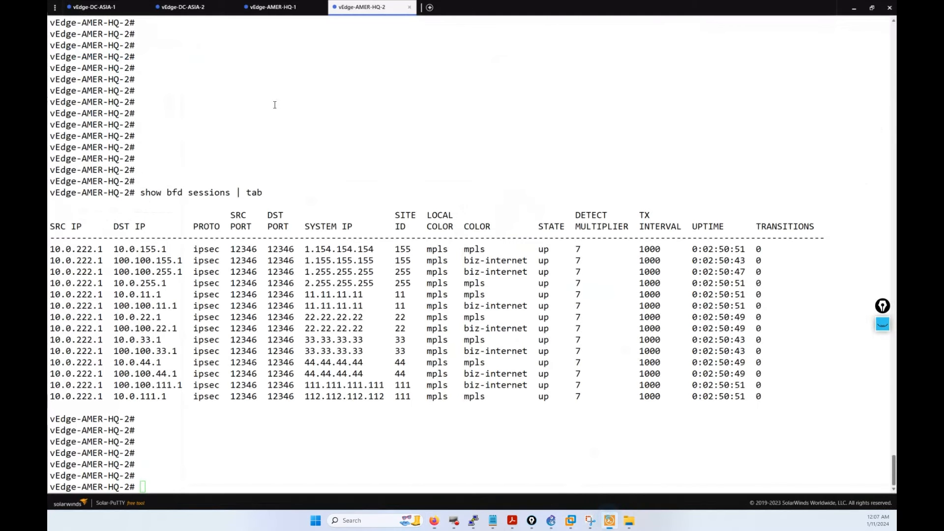
drag(187, 396, 105, 190)
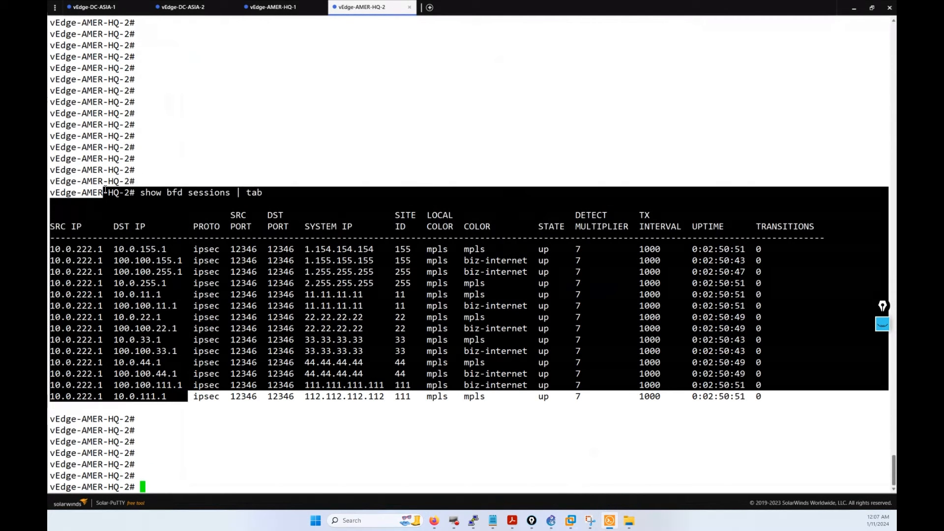
click(666, 309)
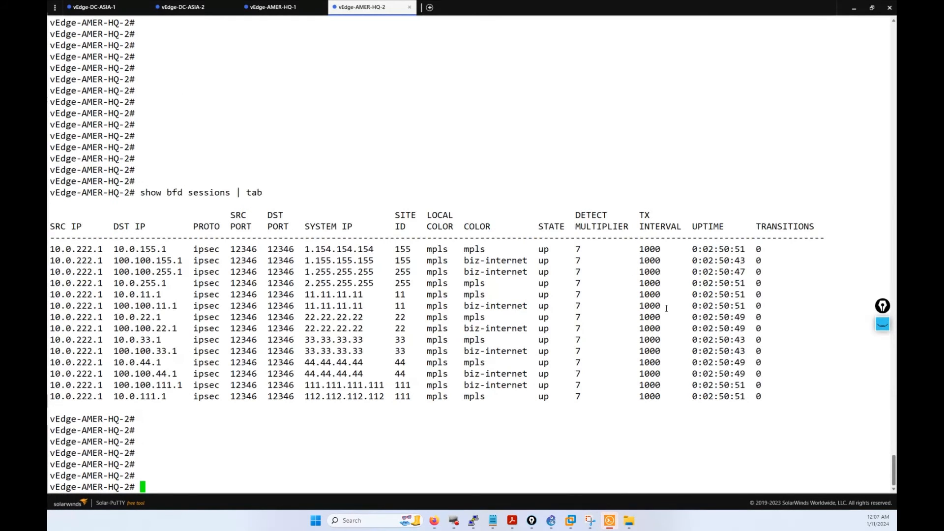
click(882, 324)
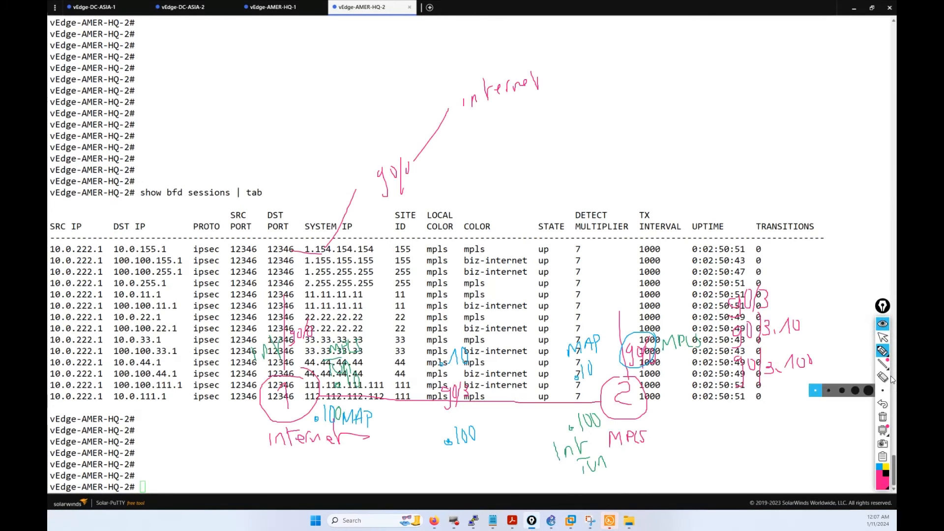
click(882, 417)
click(883, 337)
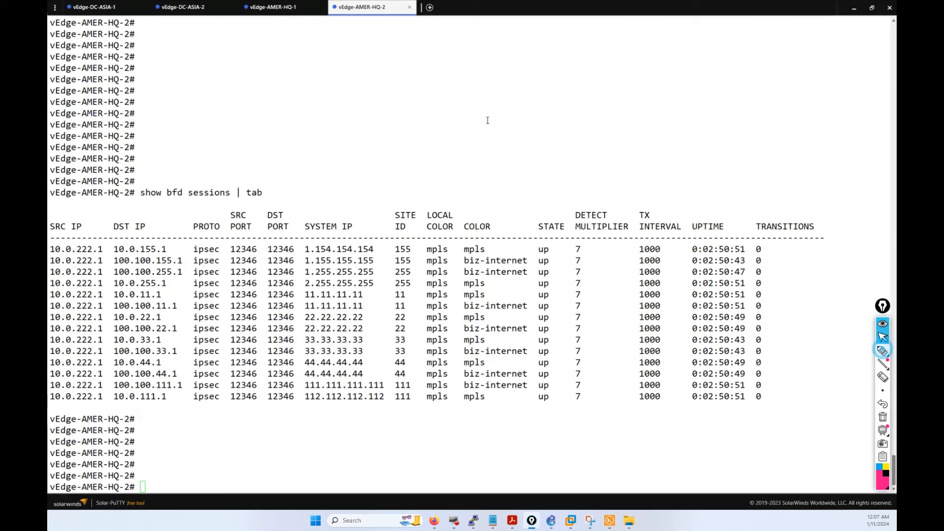
- Sketch a router with two links labelled BFD and mark the source and destination IPs, and erase the drawing after explaining
click(882, 350)
drag(328, 91, 355, 43)
drag(330, 118, 357, 144)
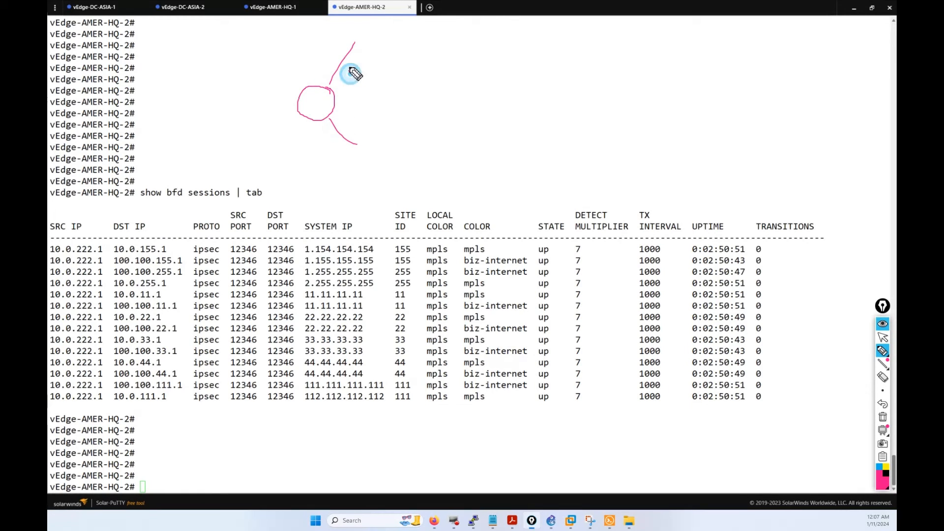
mouse_move(349, 68)
mouse_down()
mouse_move(358, 74)
mouse_move(366, 59)
mouse_up()
mouse_move(365, 60)
mouse_down()
mouse_move(386, 59)
mouse_move(381, 66)
mouse_up()
mouse_move(349, 118)
mouse_down()
mouse_move(351, 129)
mouse_move(374, 121)
mouse_up()
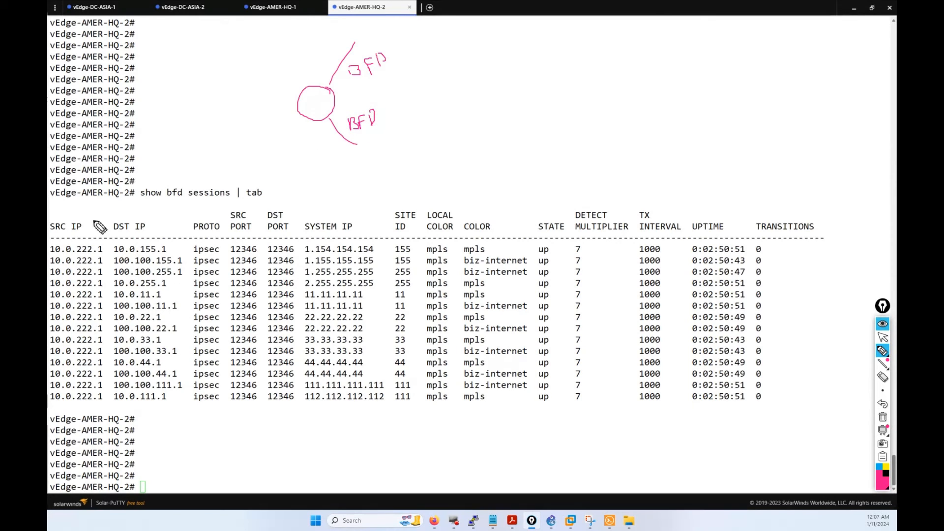
mouse_move(93, 220)
mouse_down()
mouse_move(100, 354)
mouse_move(119, 389)
mouse_up()
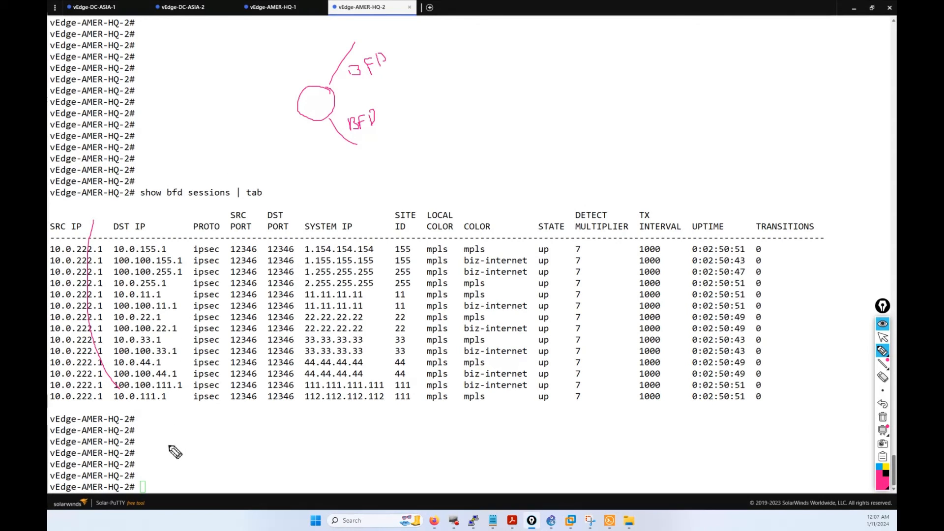
drag(175, 379, 206, 442)
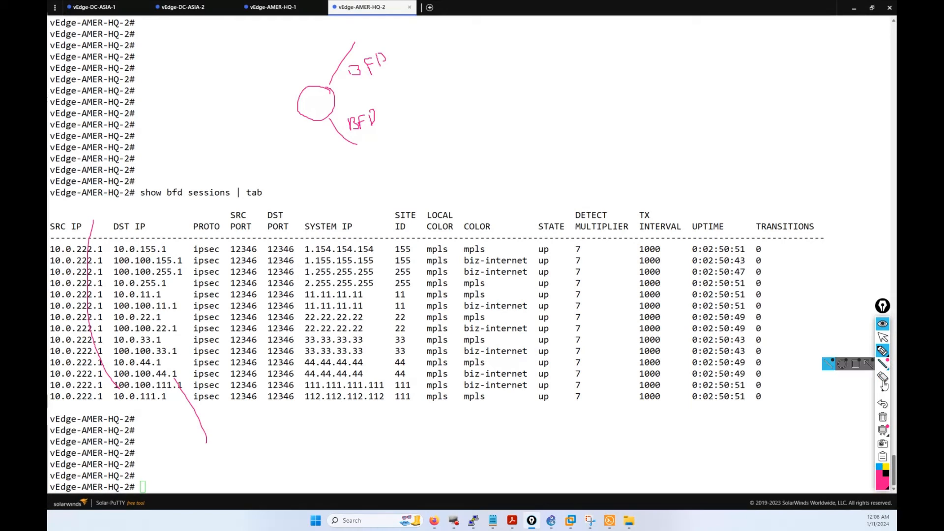
click(882, 417)
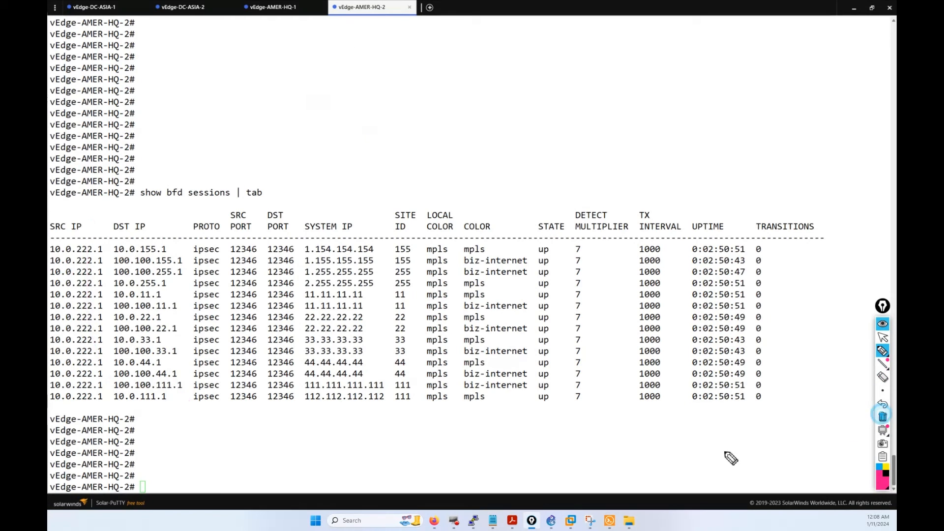
click(882, 337)
- Check the template push status in the browser, and bring up the static routes in vEdge-AMER-HQ-1's Solar-PuTTY session
click(436, 521)
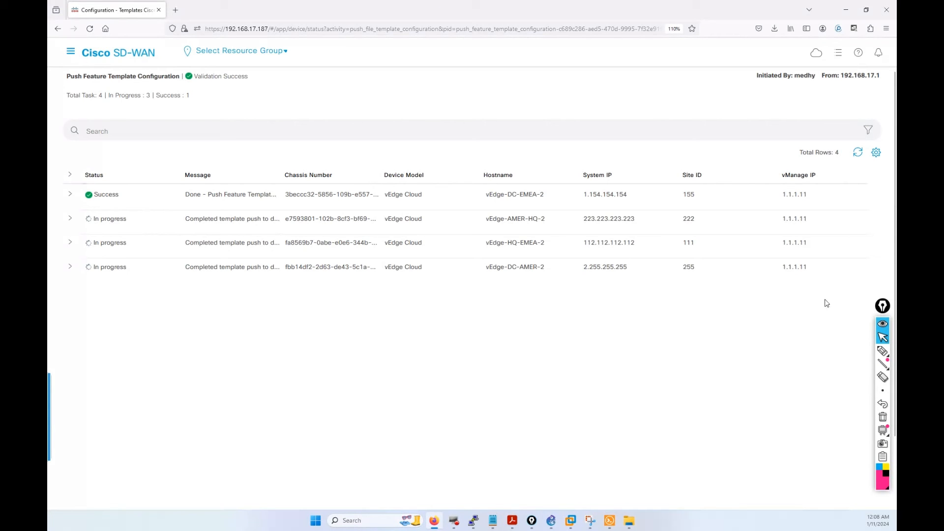
click(609, 525)
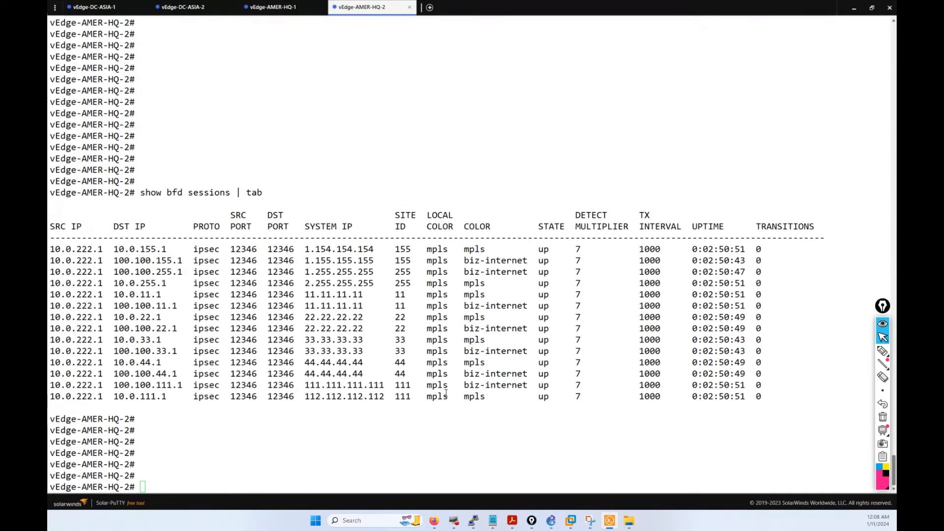
click(273, 7)
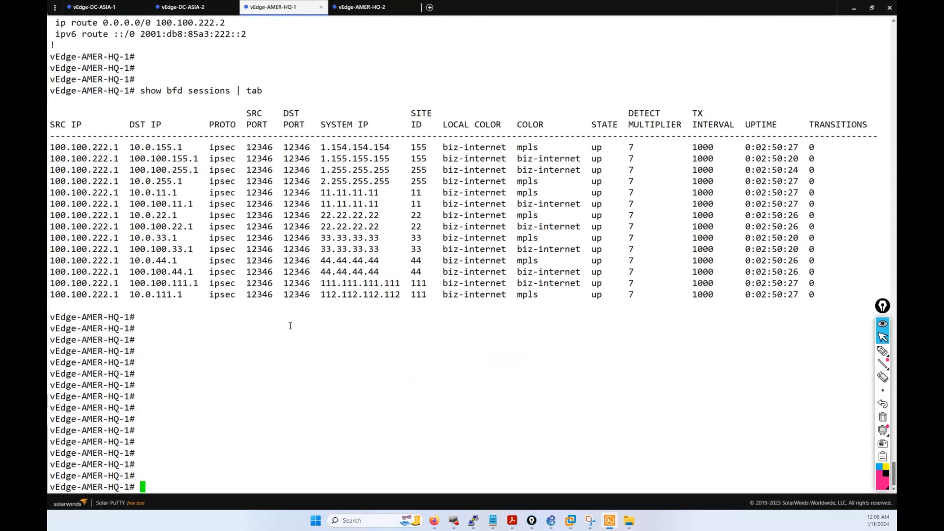
scroll(298, 327, up, 7)
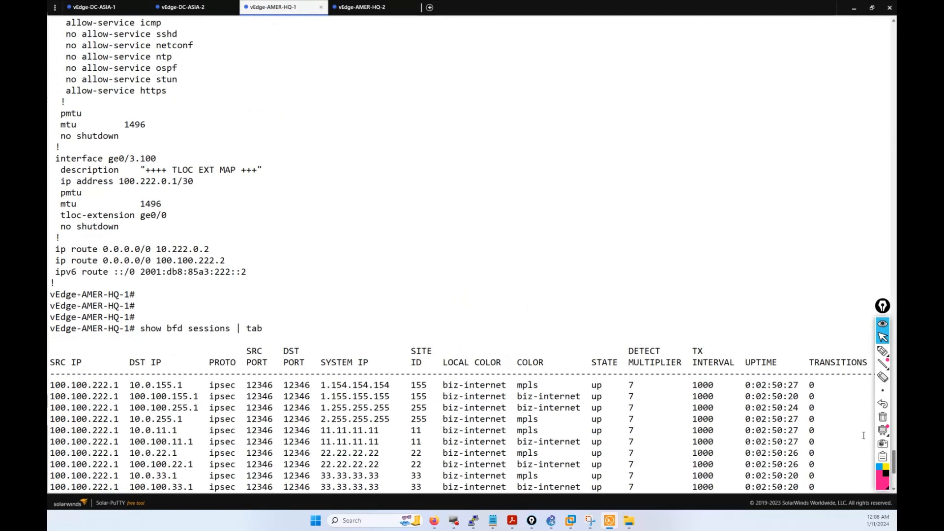
- Annotate vEdge-AMER-HQ-1's static route lines with marks at their start and an arrow labelled VPN
click(882, 351)
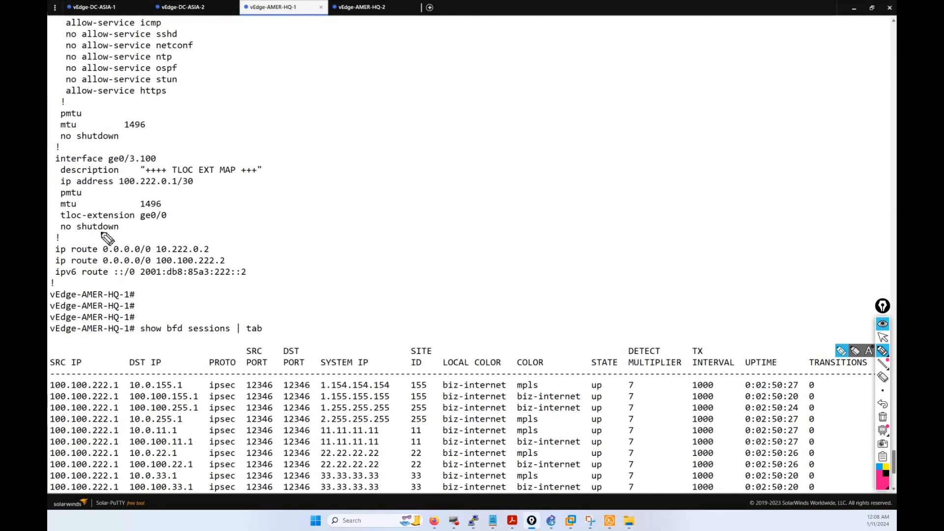
mouse_move(59, 239)
mouse_down()
mouse_move(47, 268)
mouse_move(62, 288)
mouse_up()
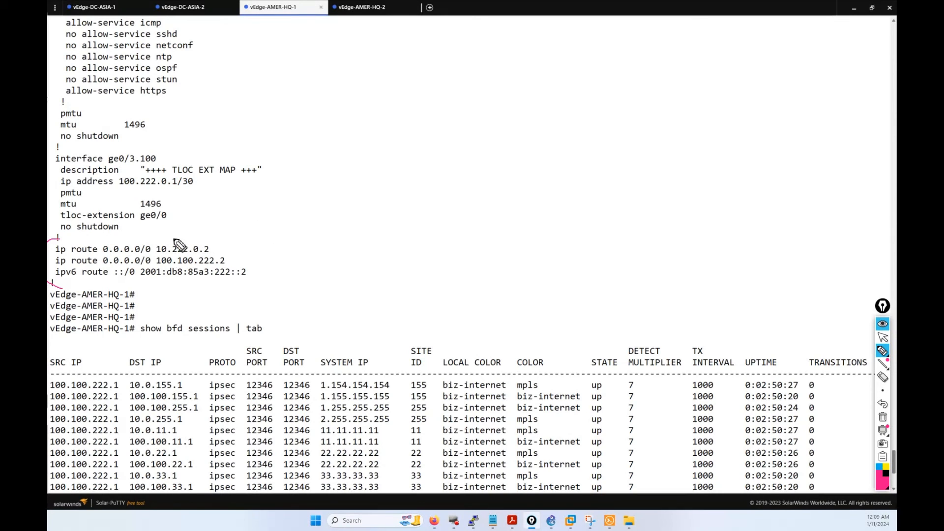
drag(259, 230, 223, 246)
drag(266, 215, 293, 217)
mouse_move(291, 205)
mouse_down()
mouse_move(296, 213)
mouse_move(297, 201)
mouse_up()
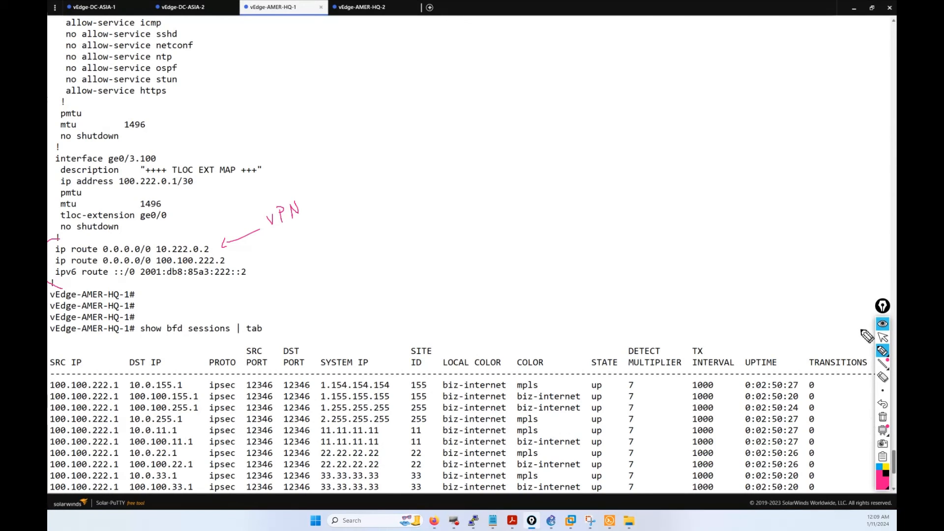
click(881, 338)
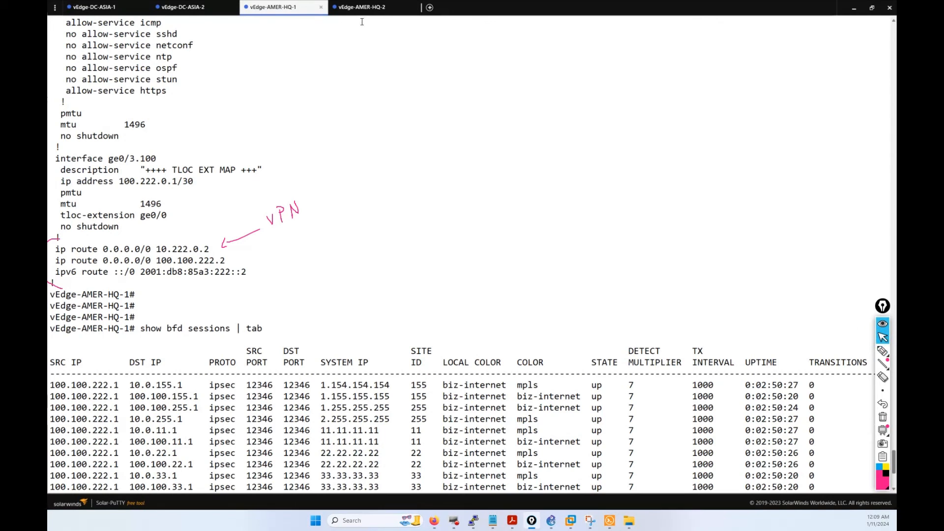
- Run "show bfd sessions | tab" again on vEdge-AMER-HQ-1 and page through the complete output
scroll(572, 337, down, 7)
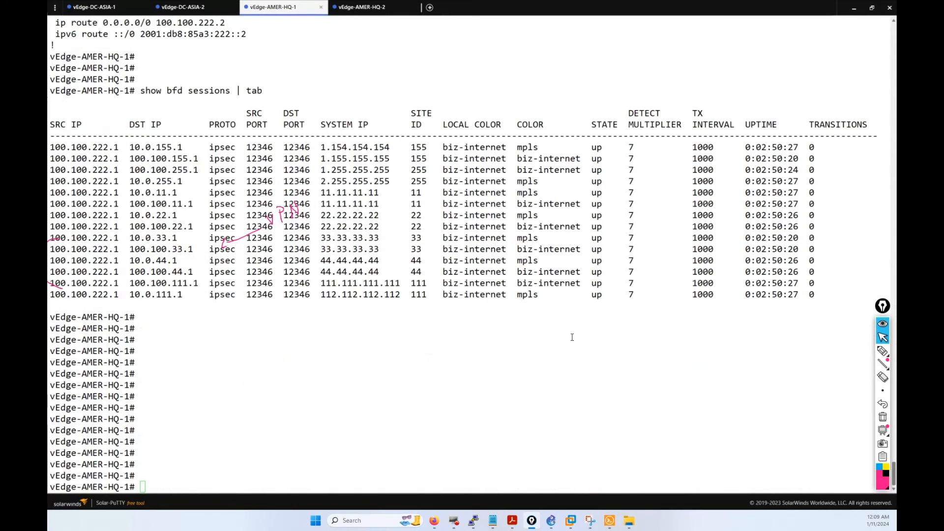
key(Up)
key(Return)
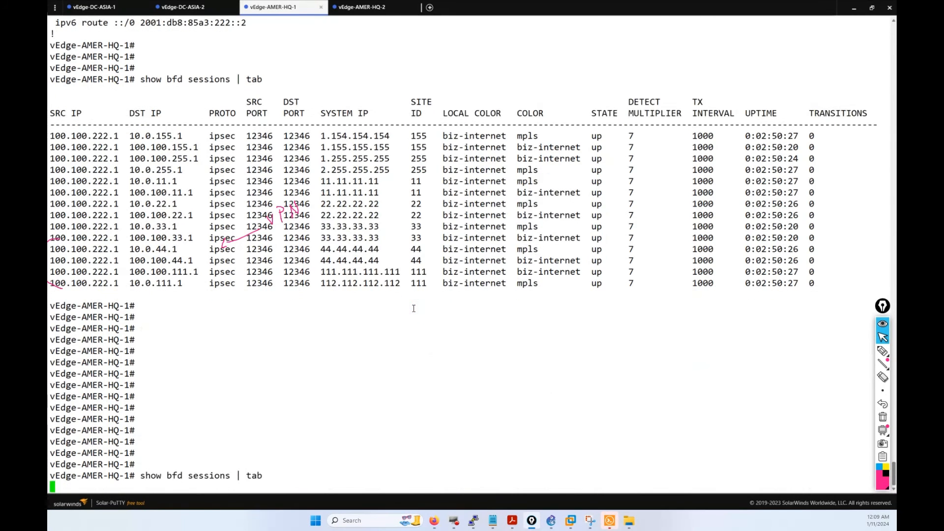
key(space)
key(Return)
key(Return)
key(Return)
key(Return)
key(Return)
key(Return)
key(Return)
key(Return)
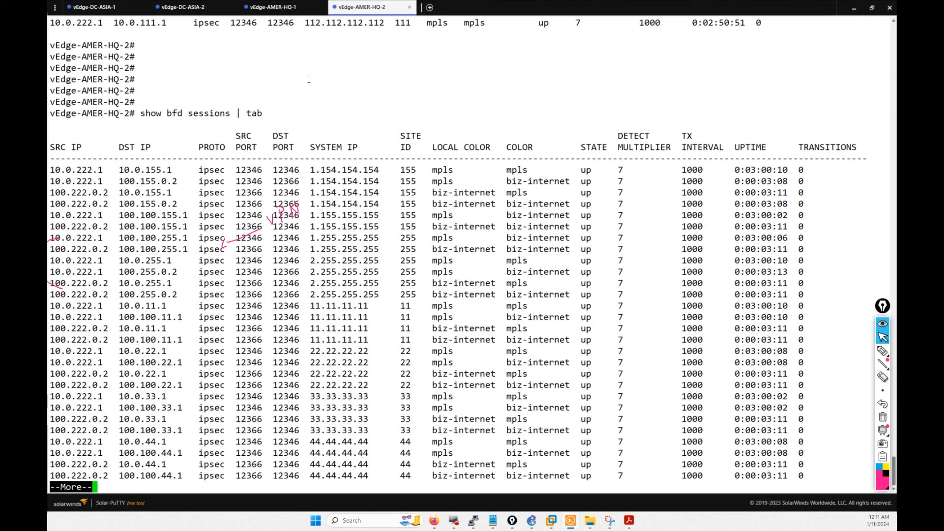
- Compare the BFD session tables of vEdge-AMER-HQ-1 and vEdge-AMER-HQ-2, and page through the rest of vEdge-AMER-HQ-2's output
click(273, 7)
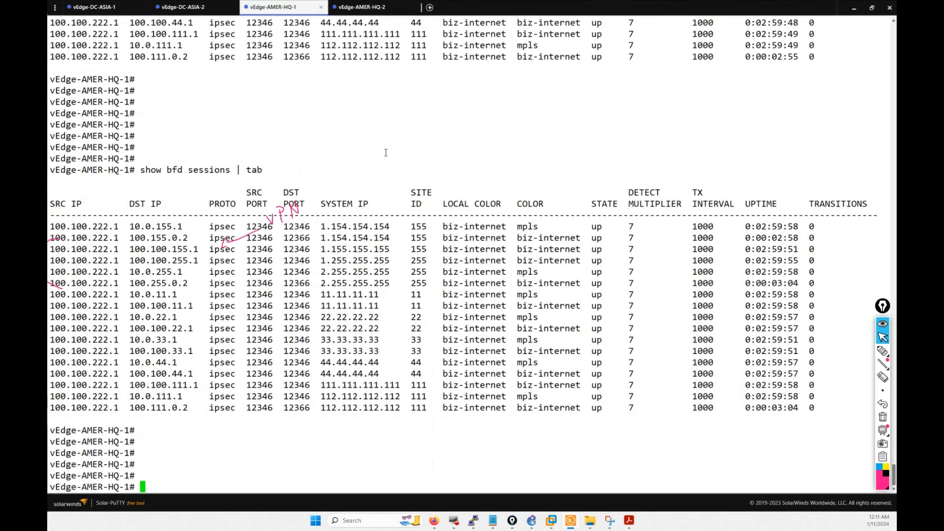
click(362, 7)
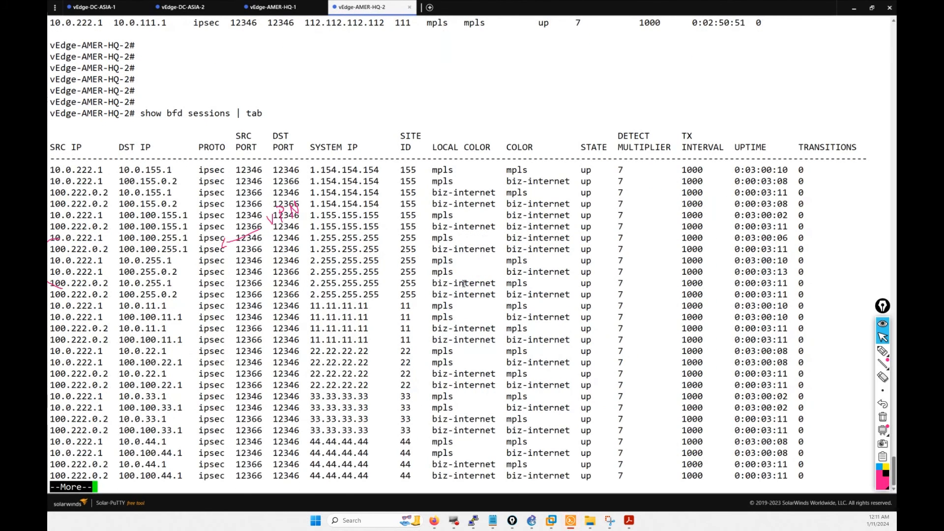
key(Return)
key(Return)
key(Return)
key(Return)
key(Return)
key(Return)
key(Return)
key(Return)
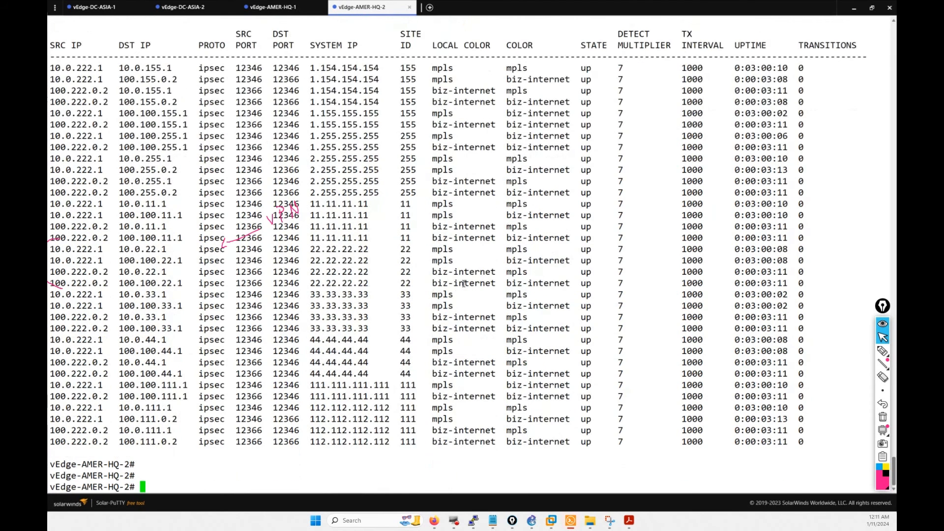
- Highlight vEdge-AMER-HQ-2's earlier, mpls-only BFD session table for comparison, and return to the current prompt
scroll(415, 252, up, 14)
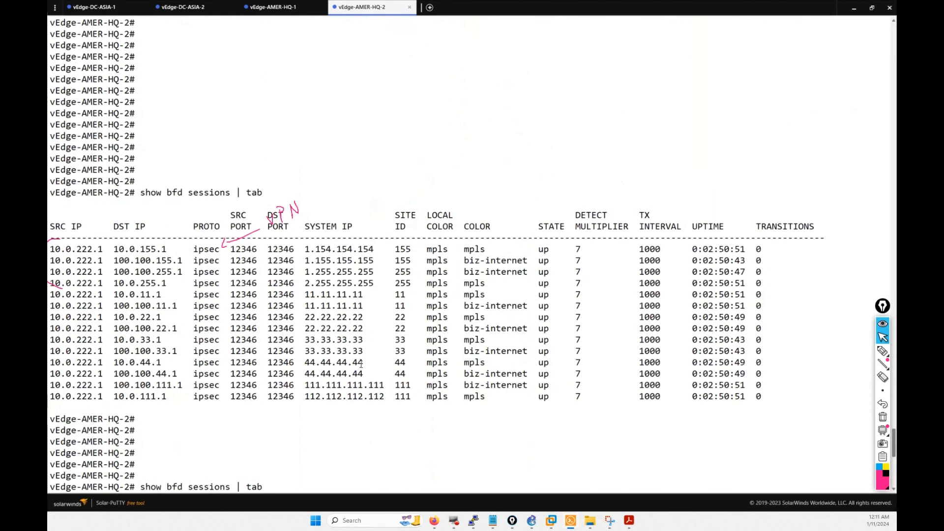
drag(355, 400, 130, 202)
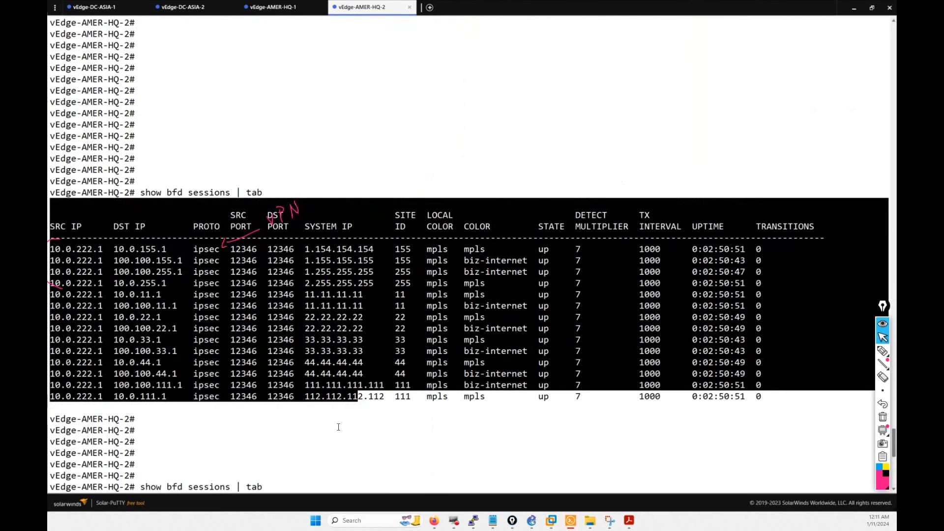
click(384, 452)
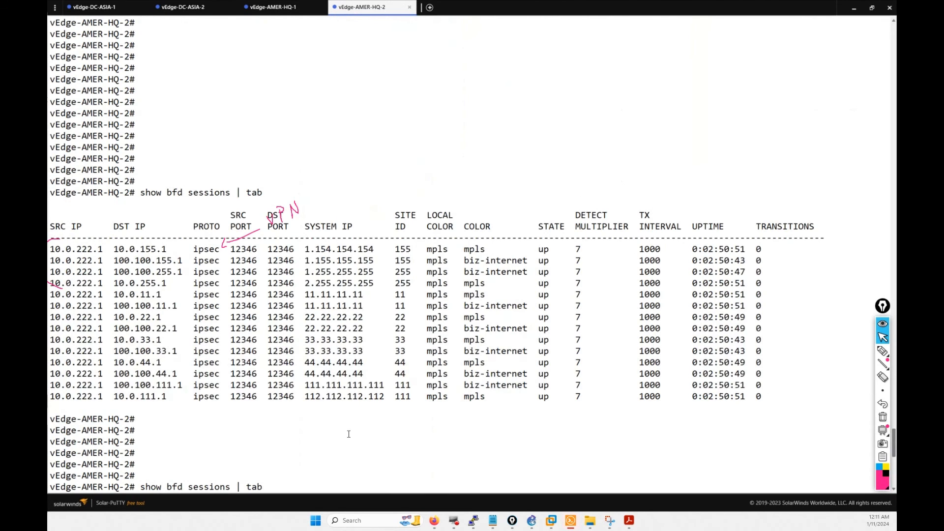
key(Return)
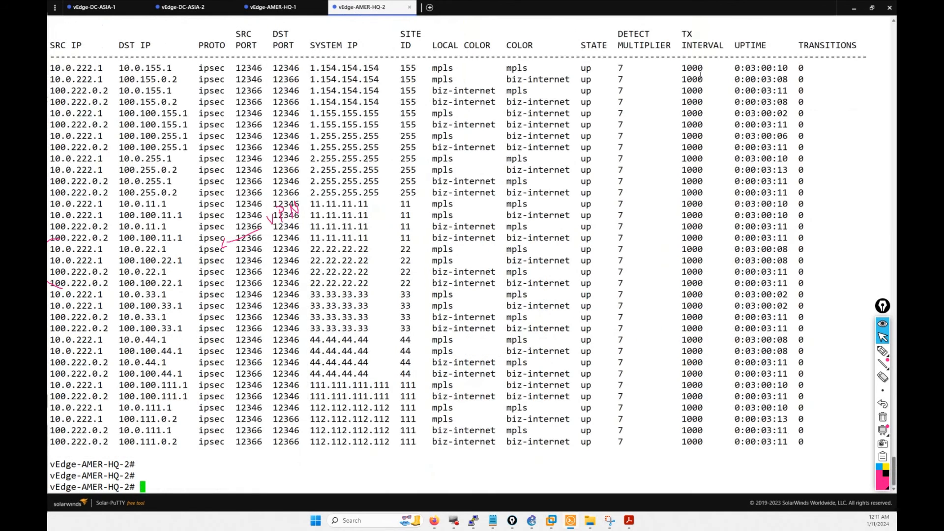
- Highlight uptime values of mpls and biz-internet sessions in vEdge-AMER-HQ-2's current BFD table, and check the state column for every session
drag(738, 66, 802, 63)
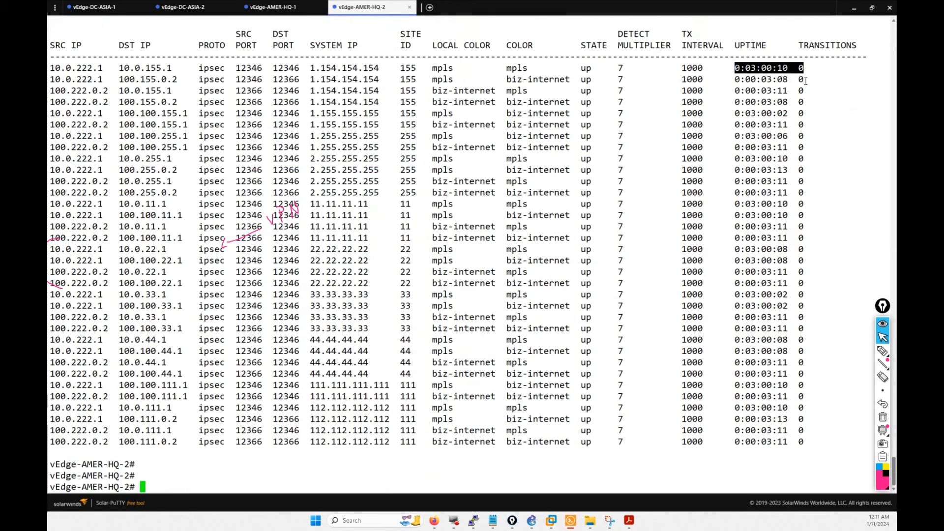
drag(836, 79, 730, 79)
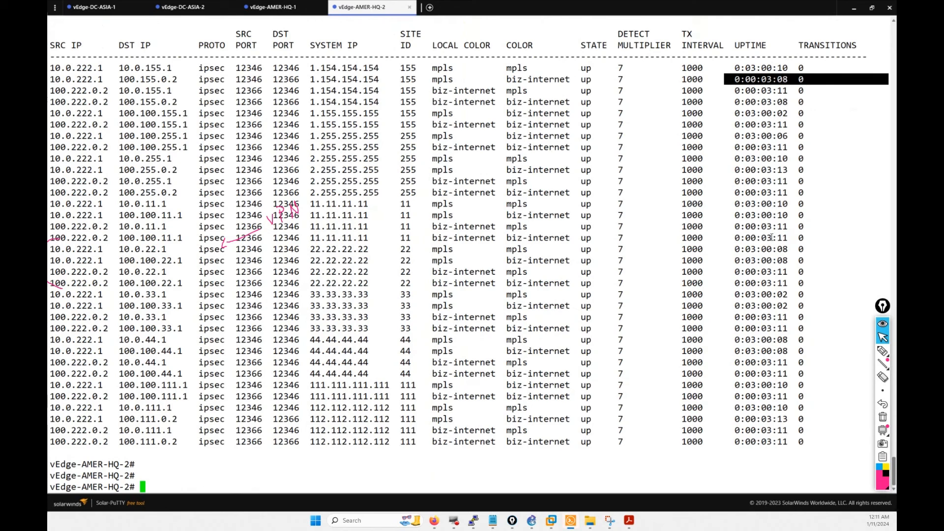
drag(793, 228, 746, 231)
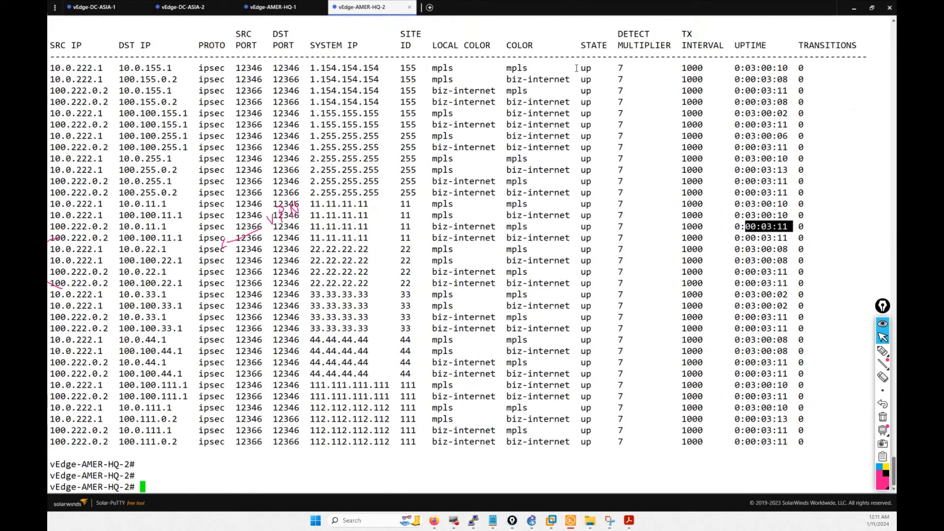
drag(576, 68, 650, 441)
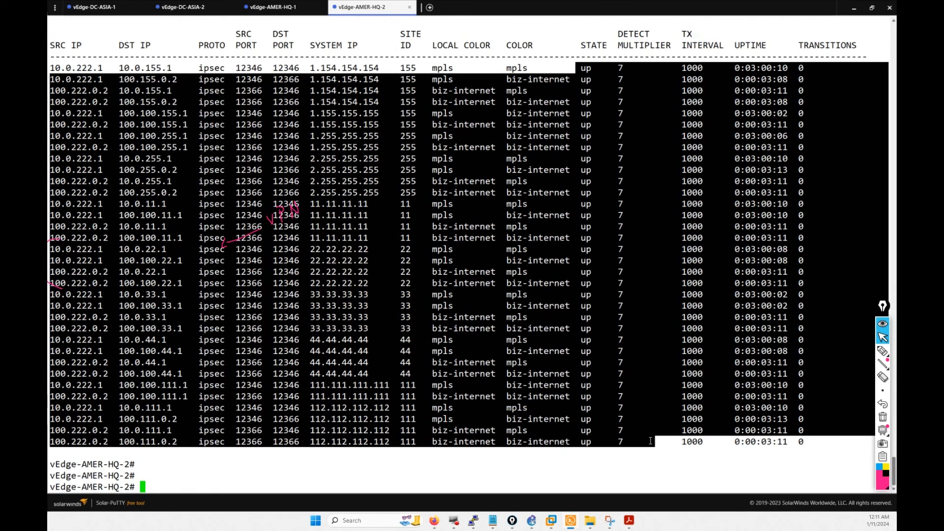
- Rerun "show bfd sessions | tab" on vEdge-AMER-HQ-1 and page through to the end of the refreshed output
click(275, 9)
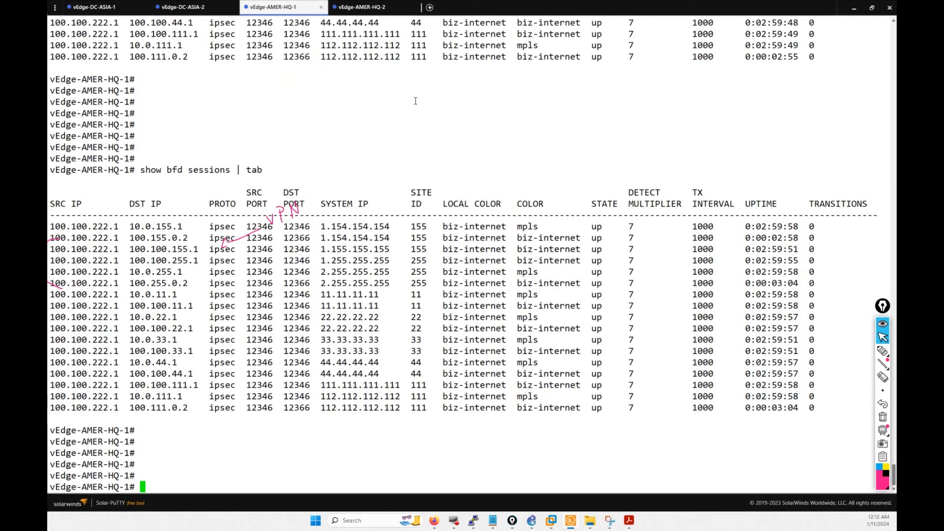
key(Up)
key(Return)
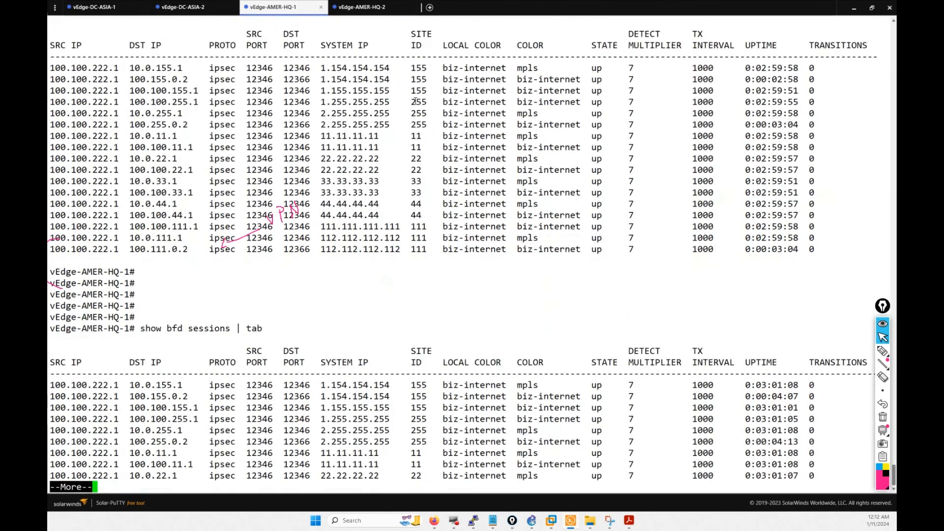
key(Return)
key(Return)
key(Return)
key(Return)
key(Return)
key(Return)
key(Return)
key(Return)
key(Return)
key(Return)
key(Return)
key(Return)
key(Return)
key(Return)
key(Return)
key(Return)
key(Return)
key(Return)
key(Return)
key(Return)
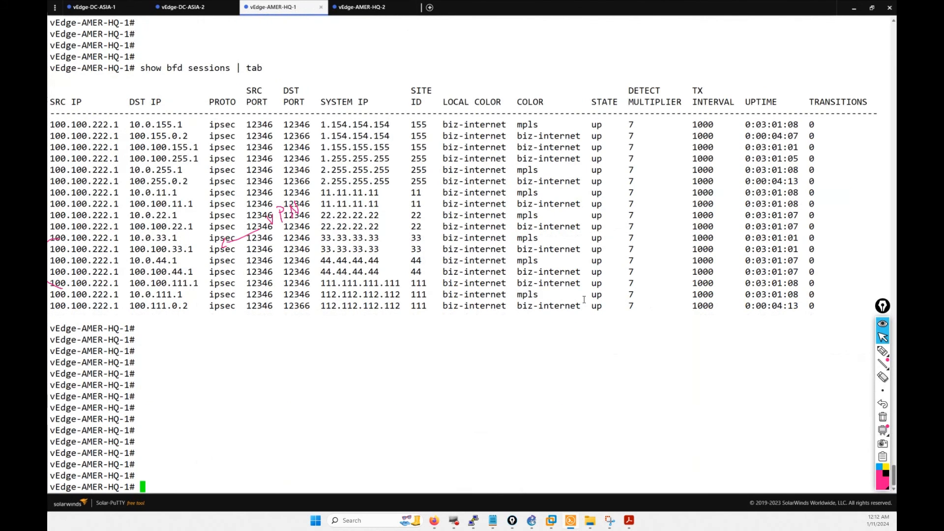
- Highlight the uptimes of vEdge-AMER-HQ-1's sessions to 100.111.0.2, 100.255.0.2 and 100.155.0.2, and clear the selection
drag(584, 303, 542, 216)
click(809, 294)
drag(804, 308, 754, 309)
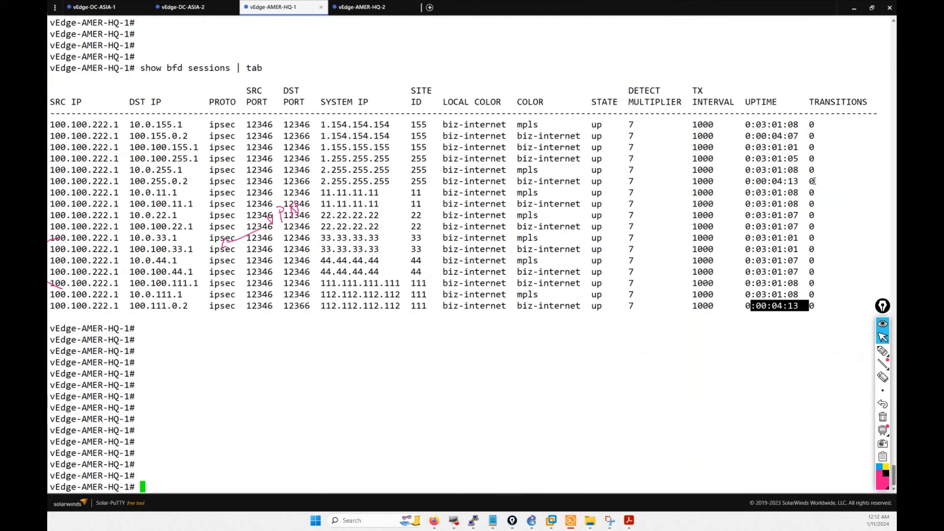
click(746, 183)
drag(745, 181, 814, 181)
drag(887, 136, 751, 133)
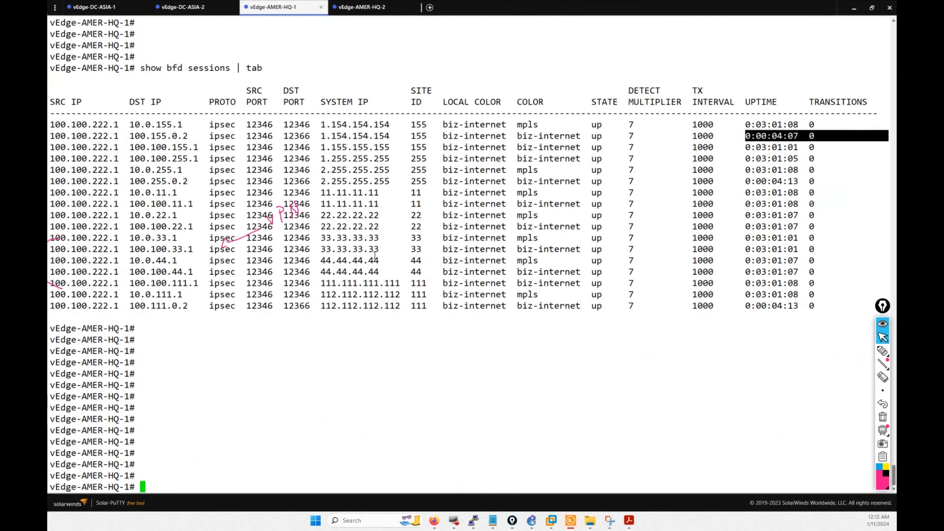
click(368, 441)
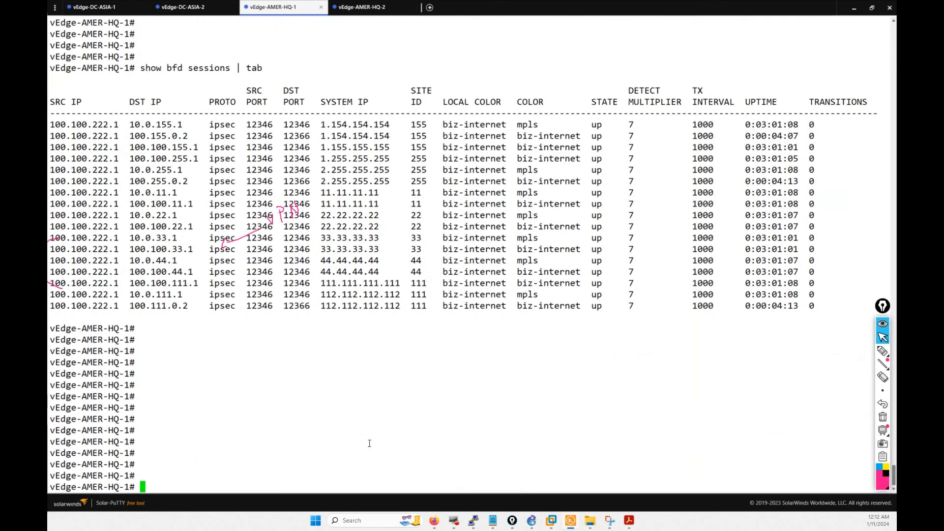
- Switch to the Cisco SD-WAN browser page, erase the screen annotations, and show the feature templates in the configuration templates
click(360, 8)
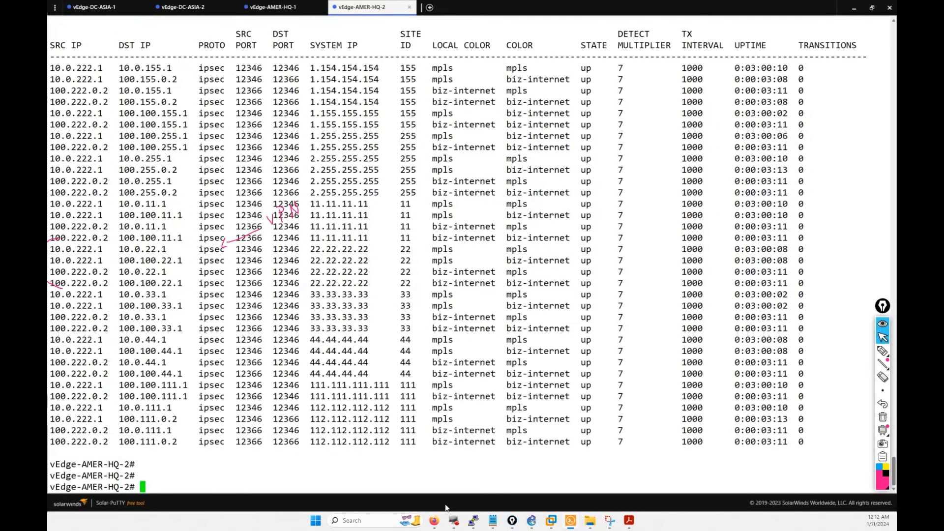
click(567, 522)
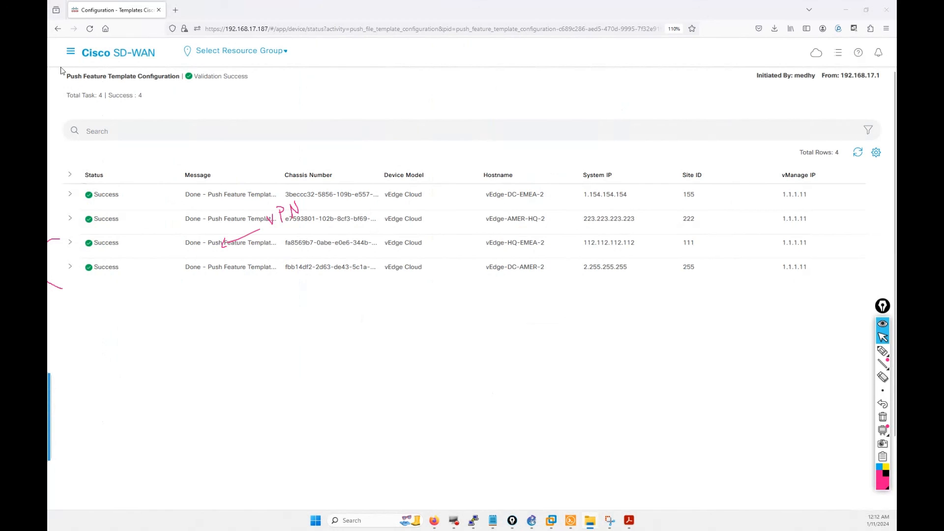
click(70, 51)
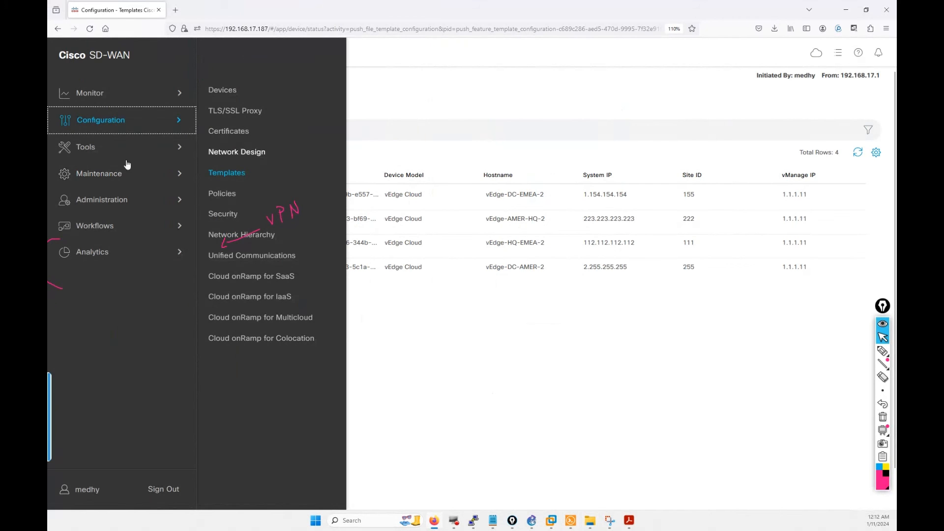
click(235, 177)
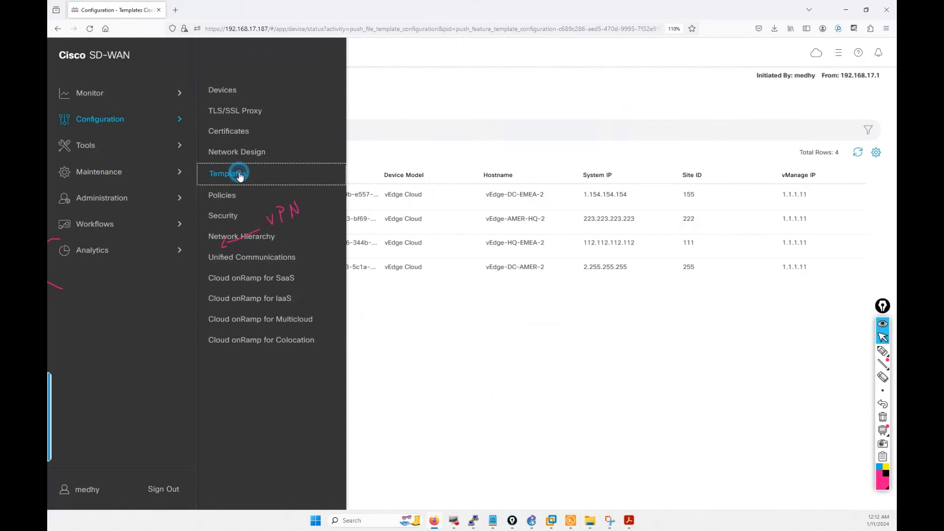
click(882, 416)
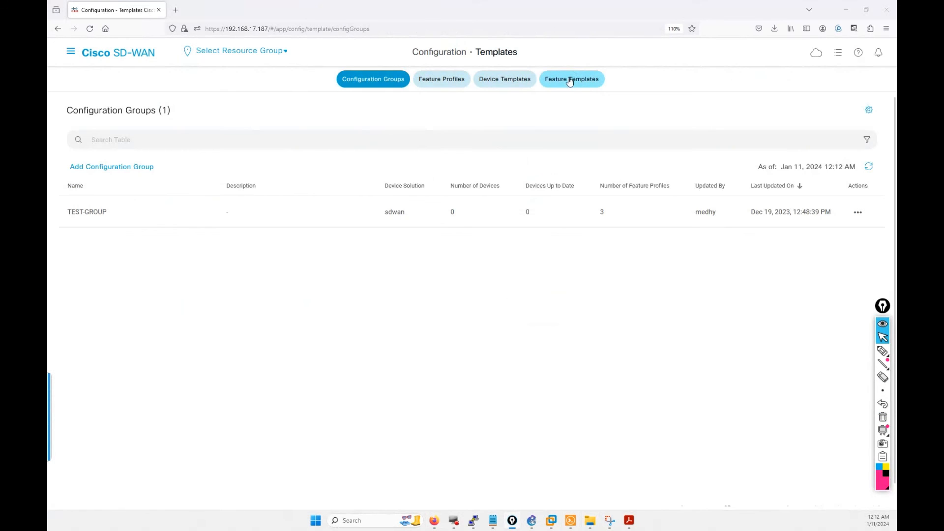
click(570, 82)
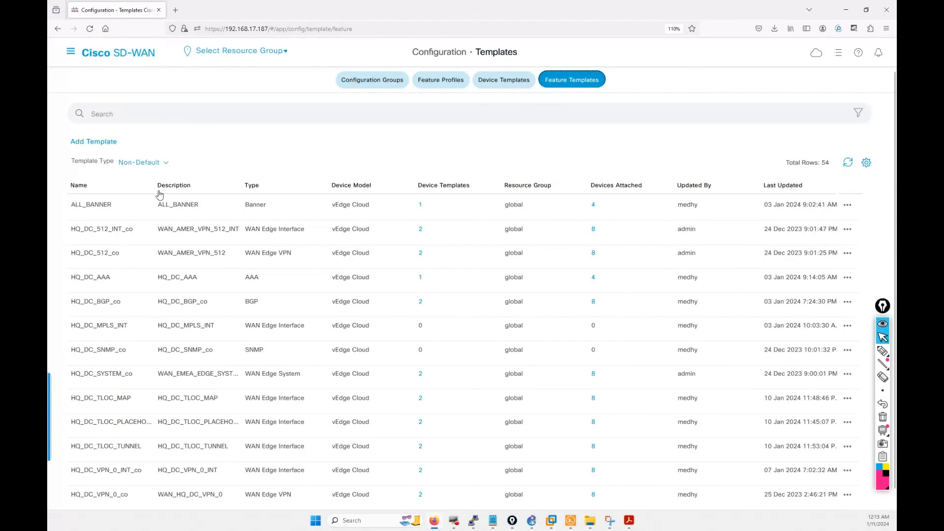
- Widen the Name column, filter the feature templates by "HQ", and open HQ_DC_VPN_0_co for editing
click(188, 204)
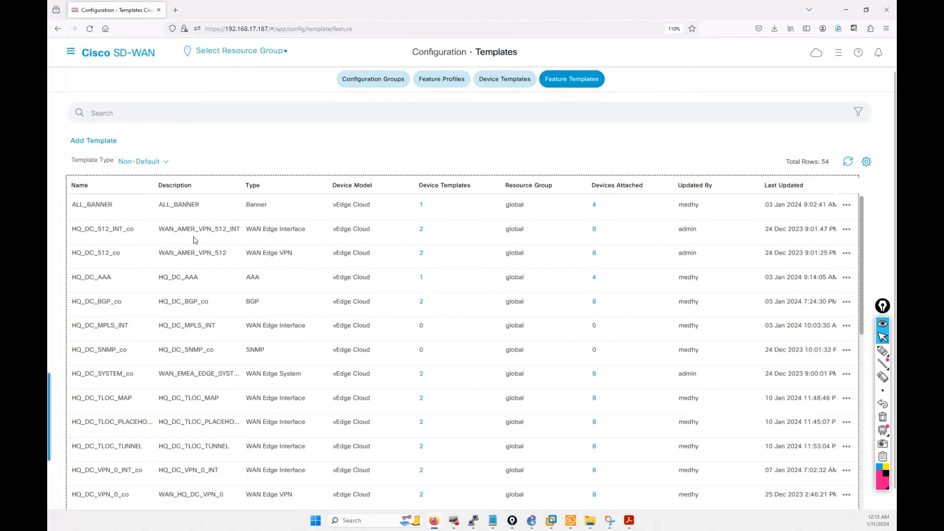
double_click(163, 186)
click(146, 109)
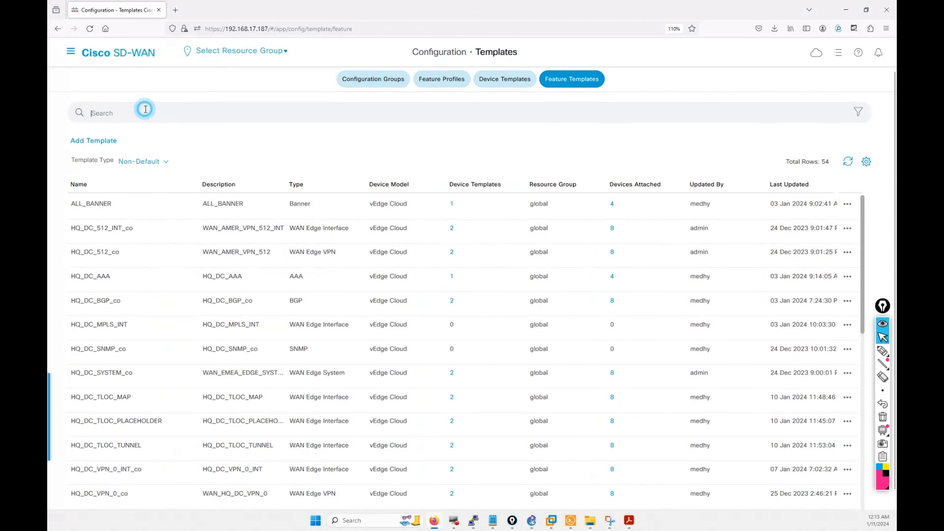
text(HQ)
key(Return)
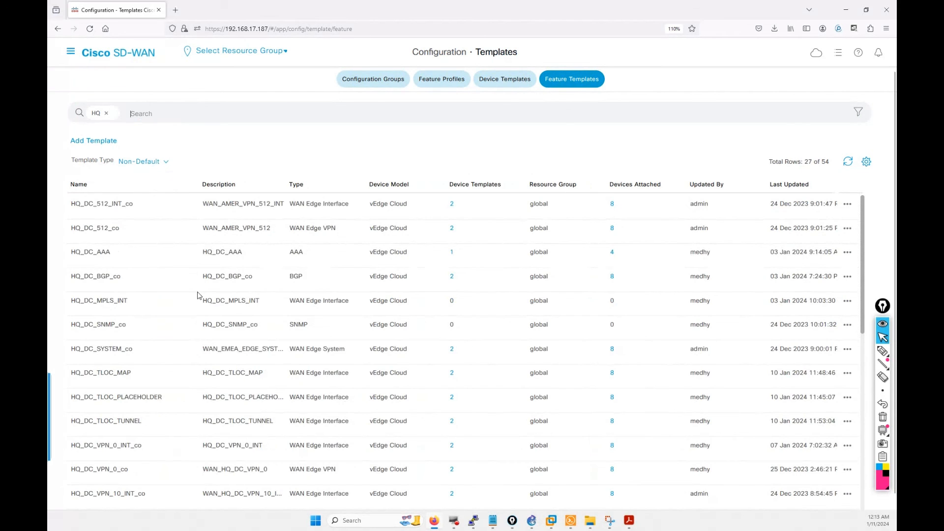
scroll(197, 295, down, 3)
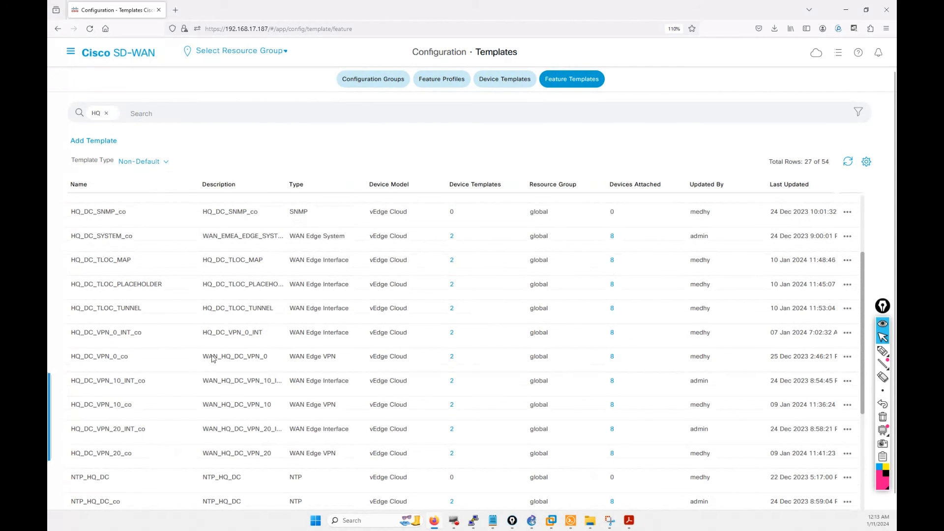
click(848, 356)
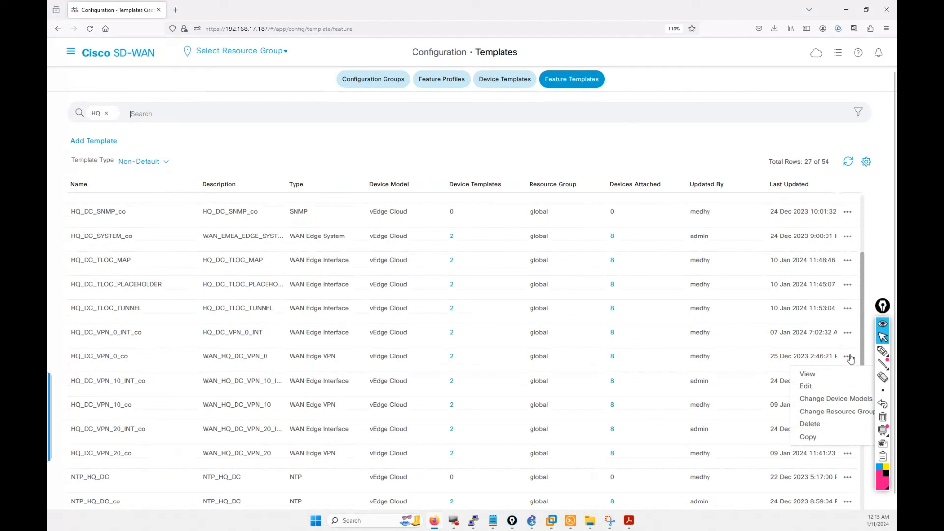
click(802, 380)
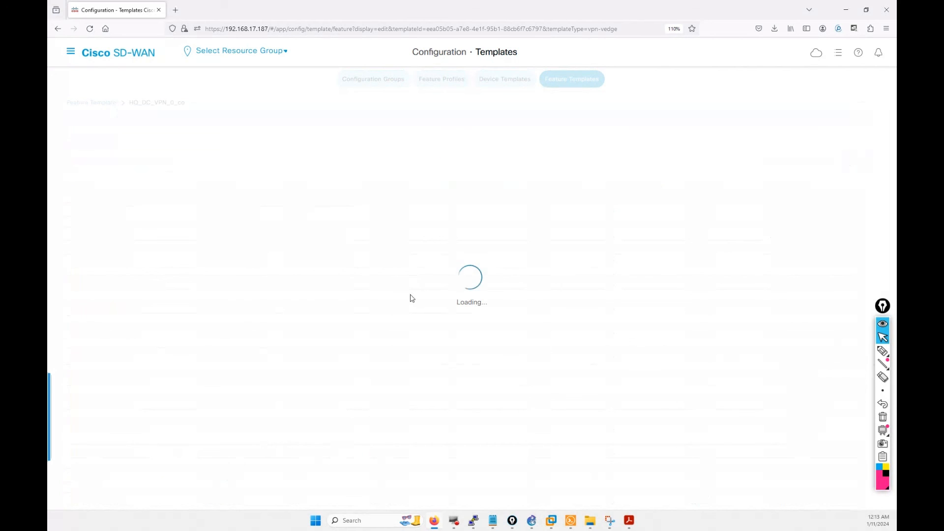
- Switch to vEdge-AMER-HQ-1's Solar-PuTTY session, run "show running-config vpn 0", and page down past the ge0/3.10 and ge0/3.100 interfaces
click(570, 523)
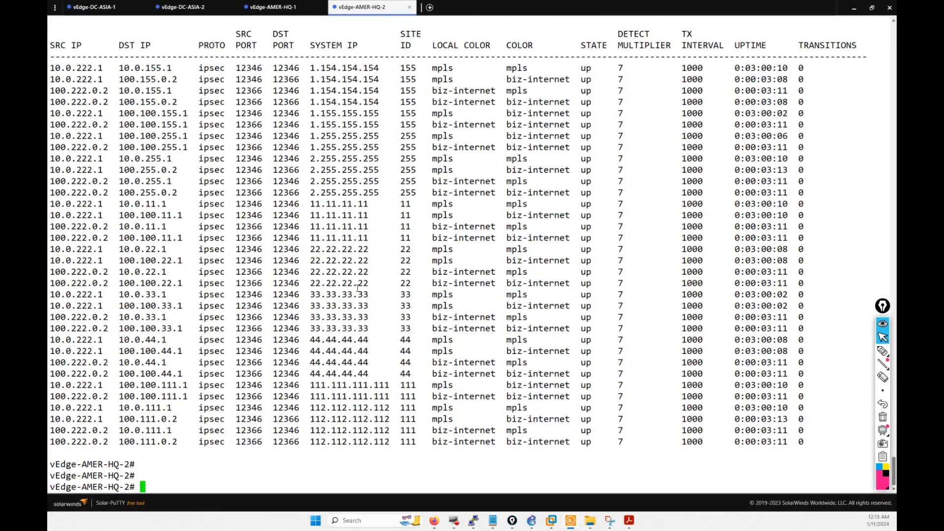
click(256, 7)
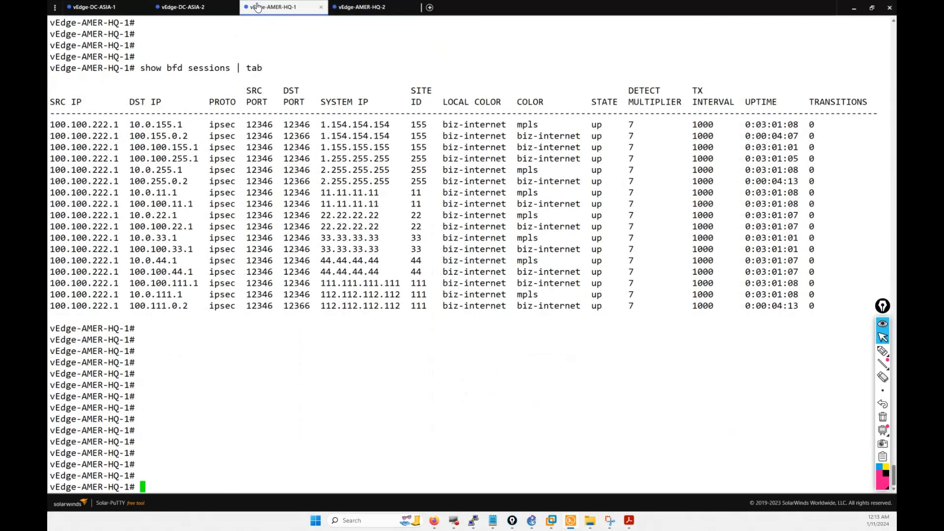
text(show running-config vpn 0)
key(Return)
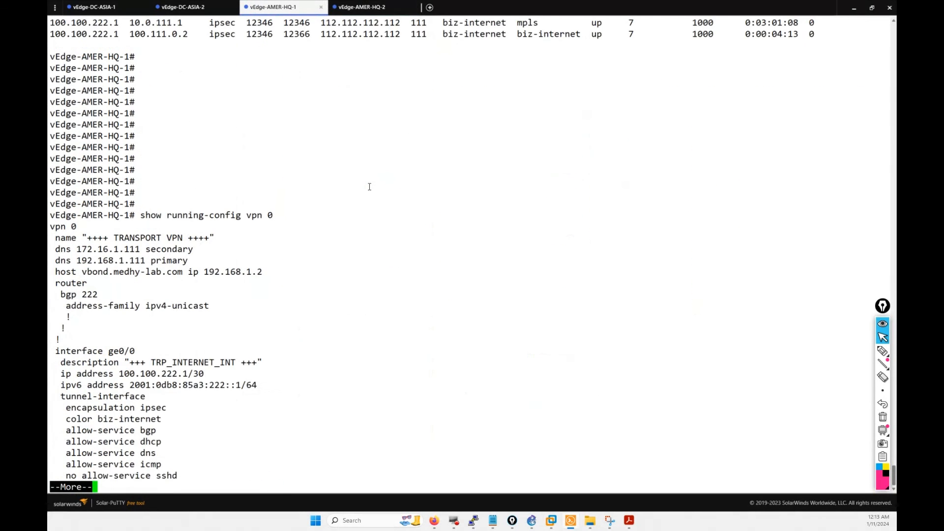
key(Return)
key(Return)
key(Return)
key(Return)
key(Return)
key(Return)
key(Return)
key(Return)
key(Return)
key(Return)
key(Return)
key(Return)
key(Return)
key(Return)
key(Return)
key(Return)
key(Return)
key(Return)
key(Return)
key(Return)
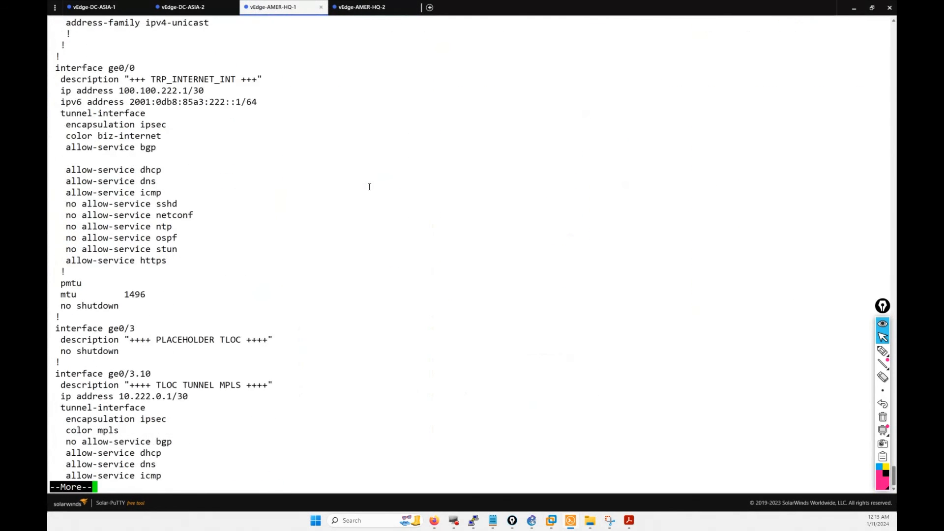
key(Return)
key(Return)
key(Return)
key(Return)
key(Return)
key(Return)
key(Return)
key(Return)
key(Return)
key(Return)
key(Return)
key(Return)
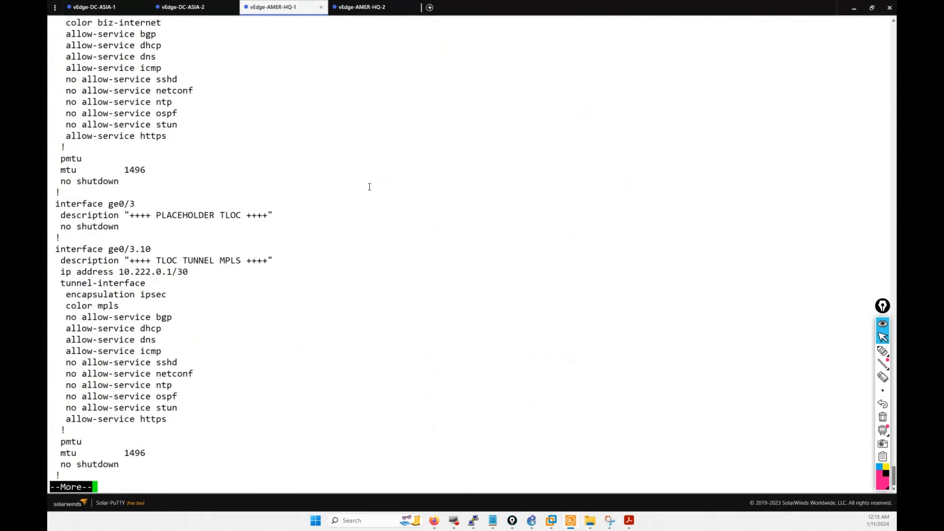
key(Return)
key(Return)
key(Return)
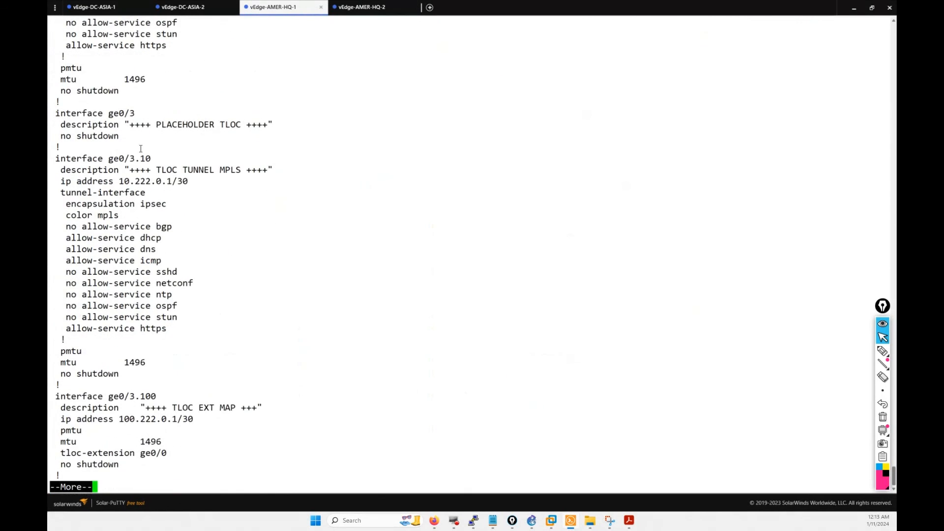
- Page to the end of vEdge-AMER-HQ-1's VPN 0 configuration, highlight the default route via 10.222.0.2, and clear the selection
key(Return)
key(Return)
key(Return)
key(Return)
key(Return)
key(Return)
key(Return)
key(Return)
key(Return)
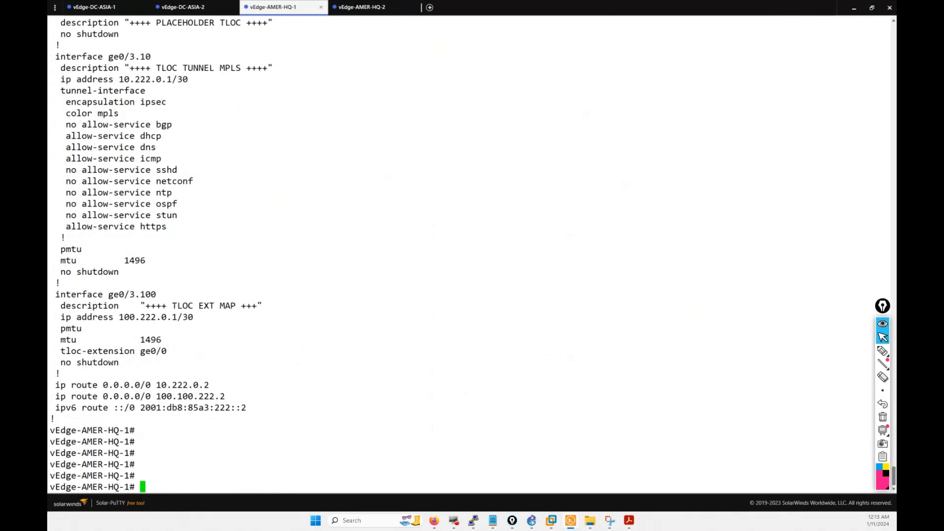
drag(210, 385, 56, 383)
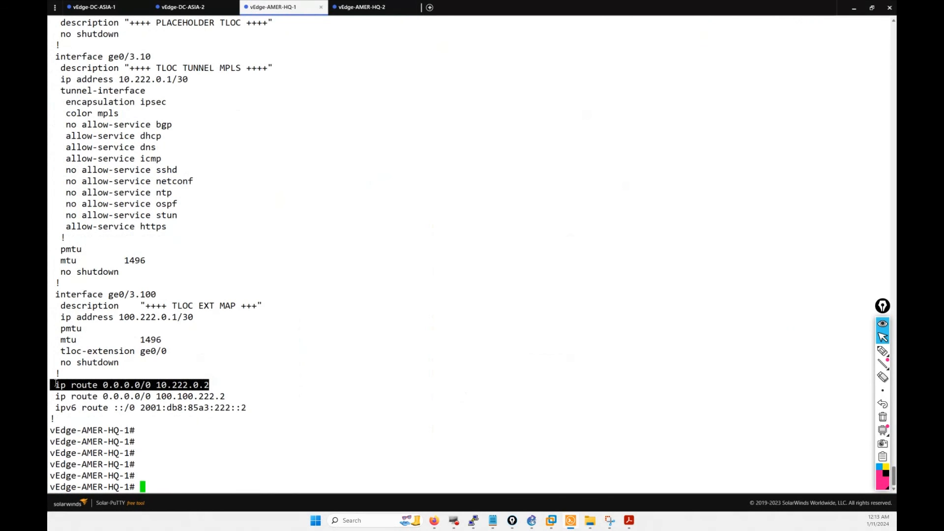
click(291, 61)
- Switch to the vEdge-AMER-HQ-2 session and run "show running-config vpn 0"
click(351, 7)
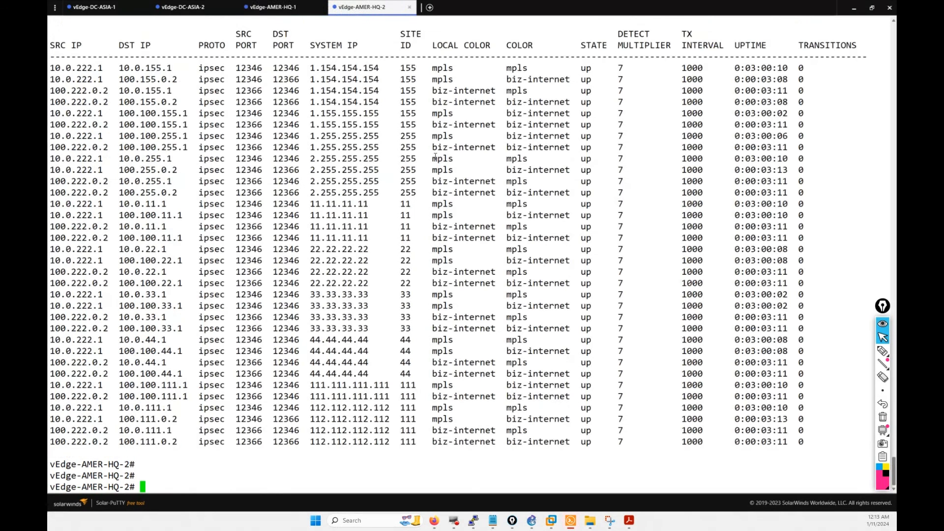
key(Up)
key(Up)
key(Up)
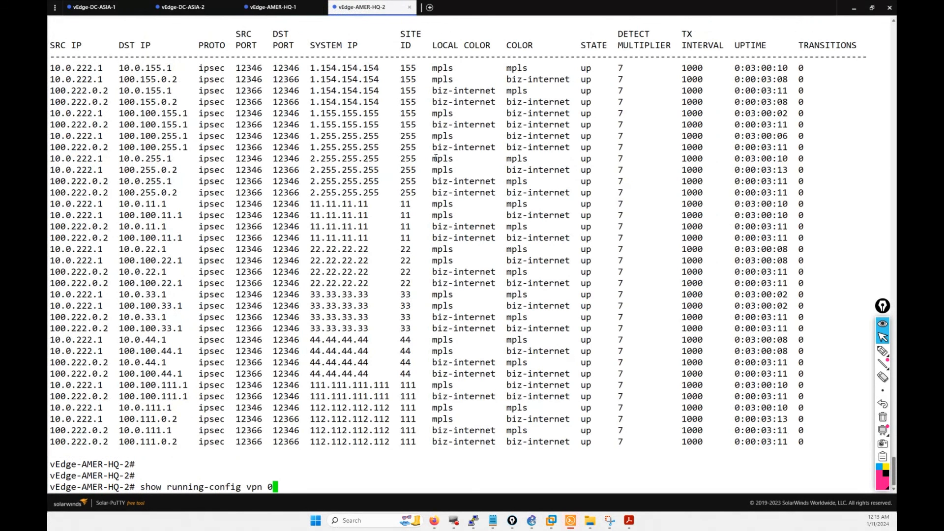
key(Return)
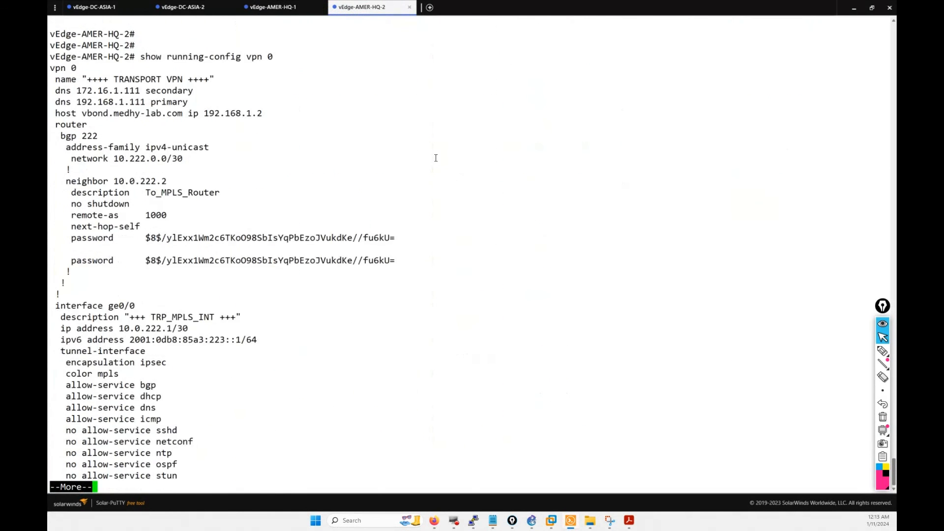
- Page through vEdge-AMER-HQ-2's VPN 0 configuration to its end and highlight the default route via 100.222.0.1
key(Return)
key(Return)
key(Return)
key(Return)
key(Return)
key(Return)
key(Return)
key(Return)
key(Return)
key(Return)
key(Return)
key(Return)
key(Return)
key(Return)
key(Return)
key(Return)
key(Return)
key(Return)
key(Return)
key(Return)
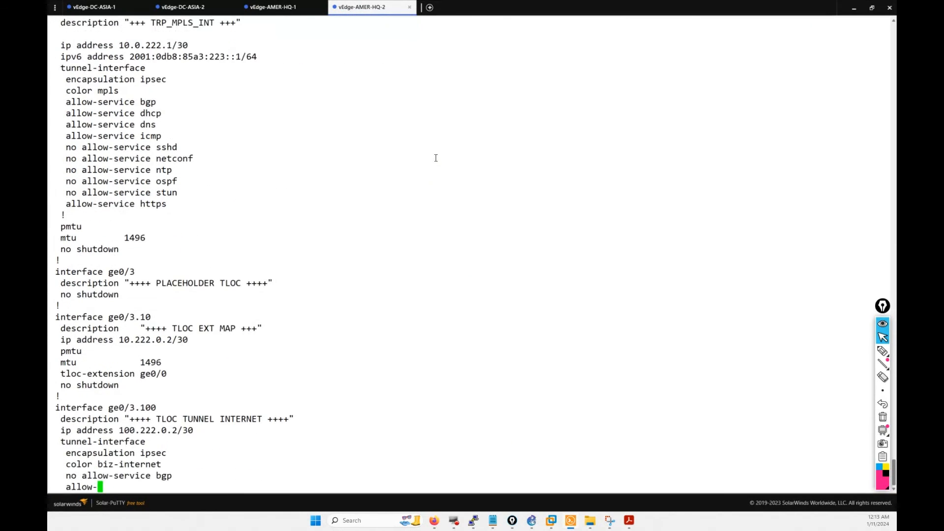
key(Return)
key(Return)
key(Return)
key(Return)
key(Return)
key(Return)
key(Return)
key(Return)
key(Return)
key(Return)
key(Return)
key(Return)
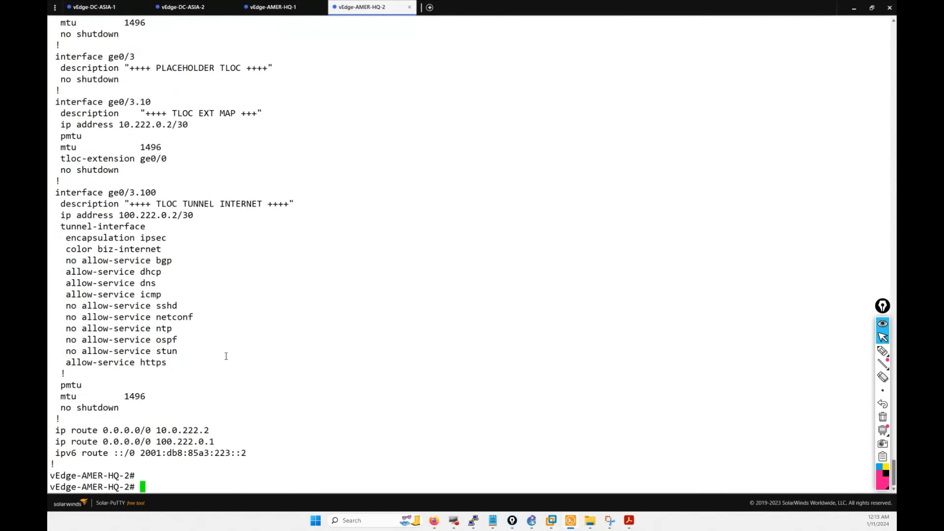
drag(200, 437, 58, 437)
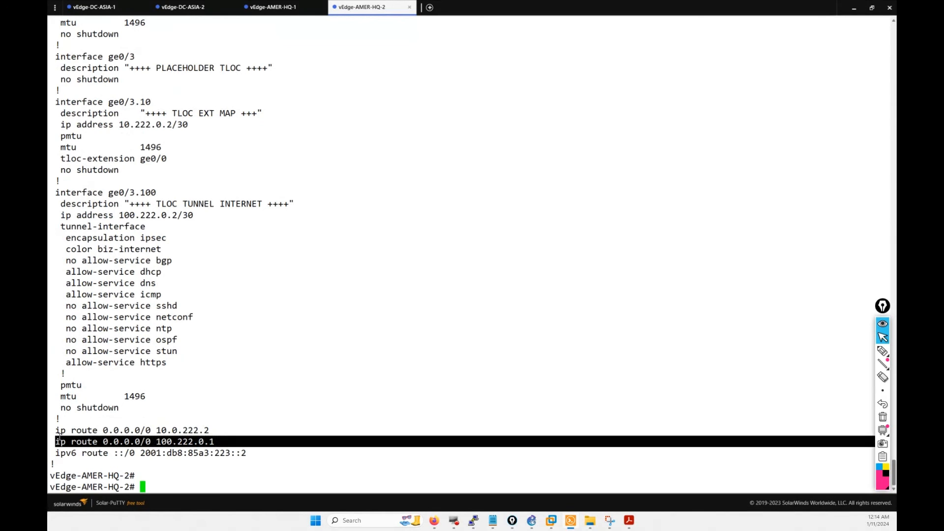
- Switch to the Cisco SD-WAN browser page, examine HQ_DC_VPN_0_co's IPv4 route entries, and move the annotation toolbar clear of their actions
click(433, 520)
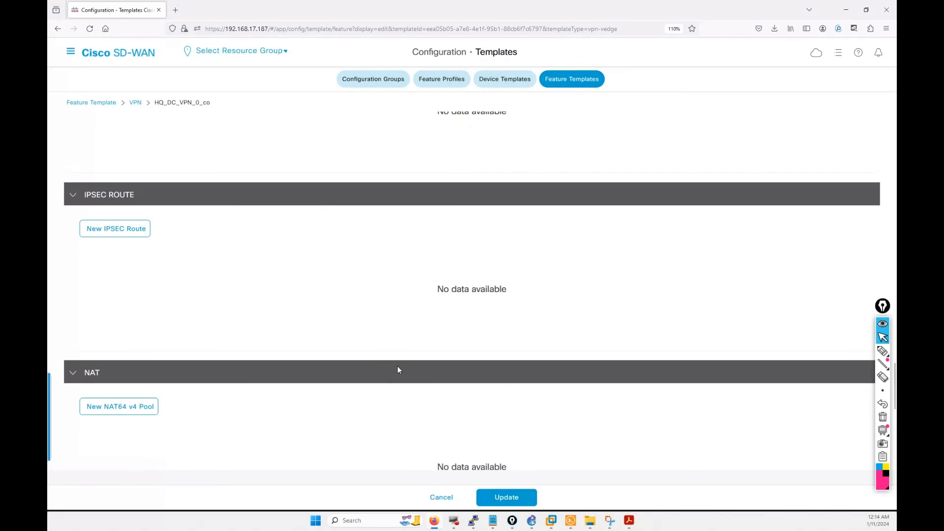
scroll(445, 293, up, 3)
scroll(437, 300, up, 4)
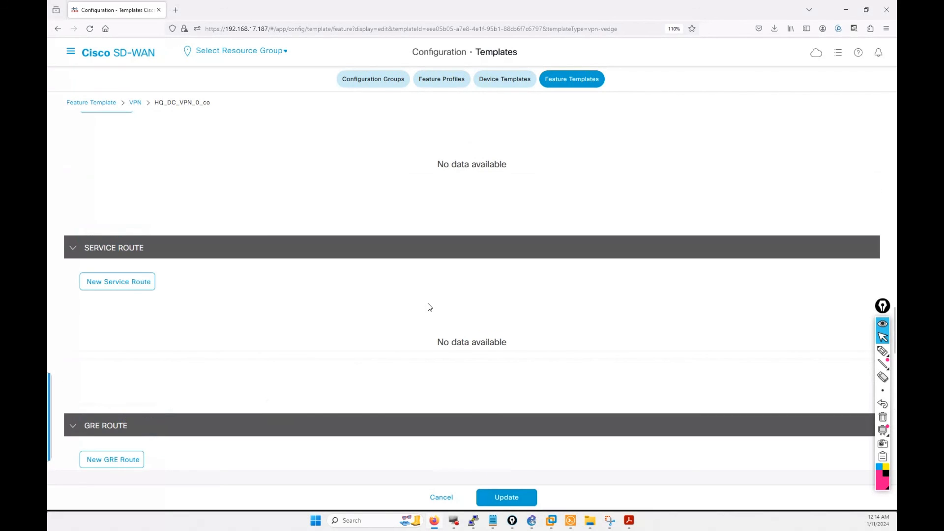
scroll(501, 241, up, 7)
scroll(502, 241, down, 4)
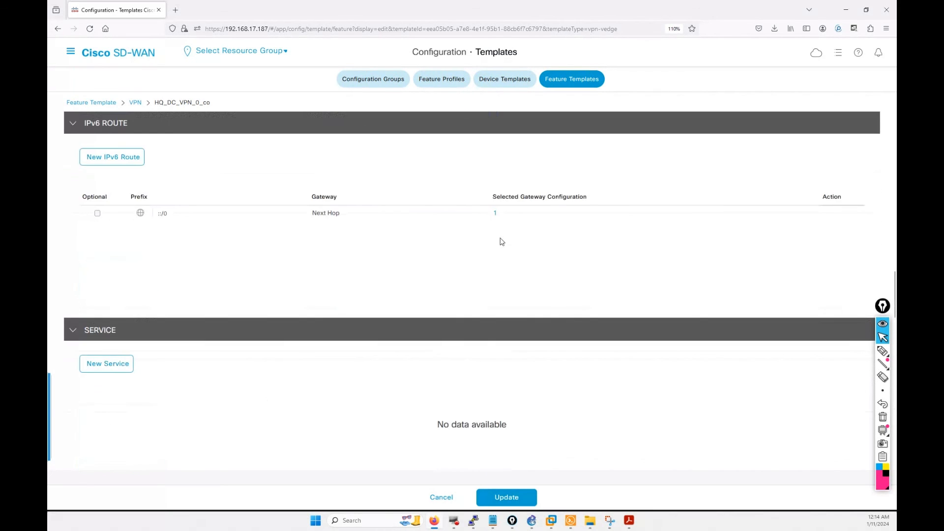
scroll(502, 242, down, 8)
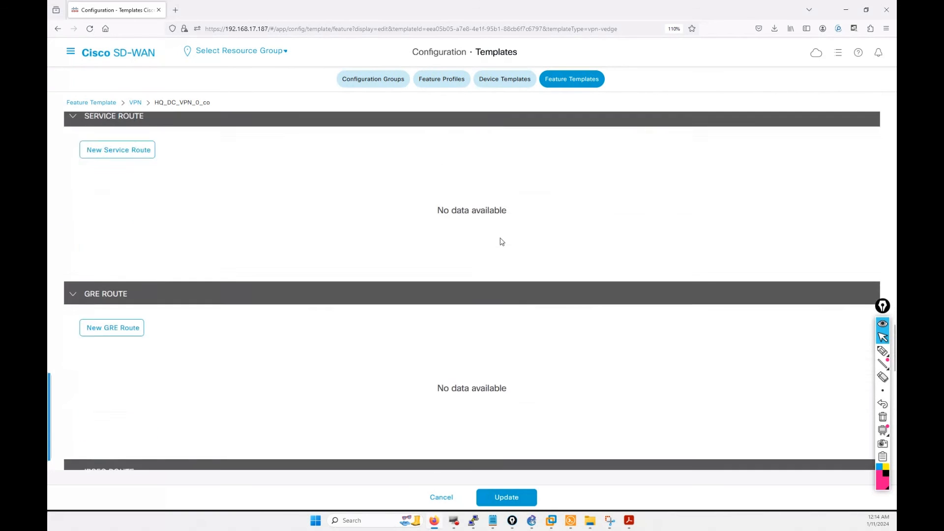
scroll(502, 241, down, 4)
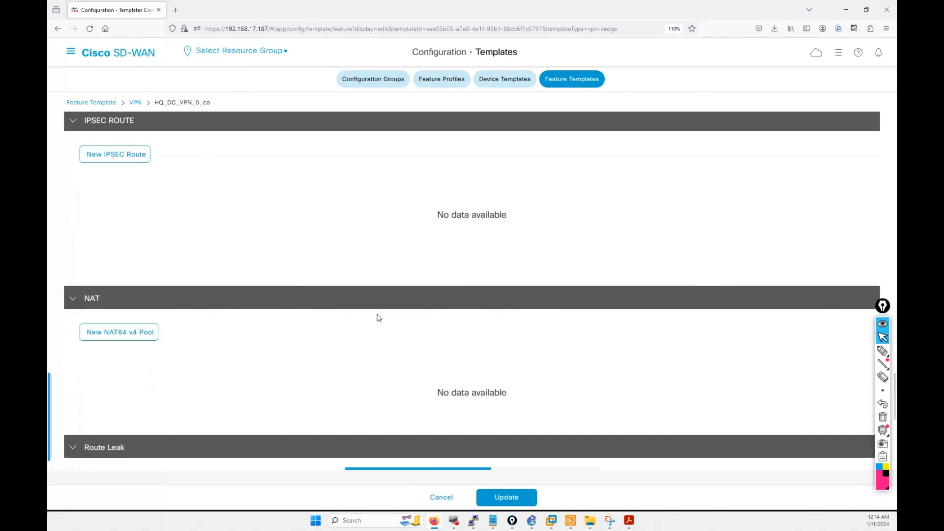
scroll(449, 297, up, 2)
scroll(448, 297, down, 8)
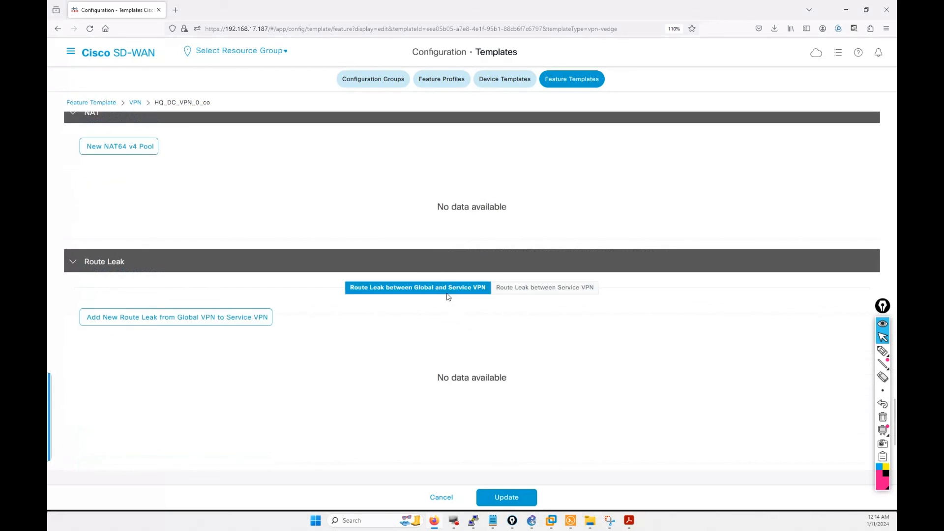
scroll(448, 256, up, 6)
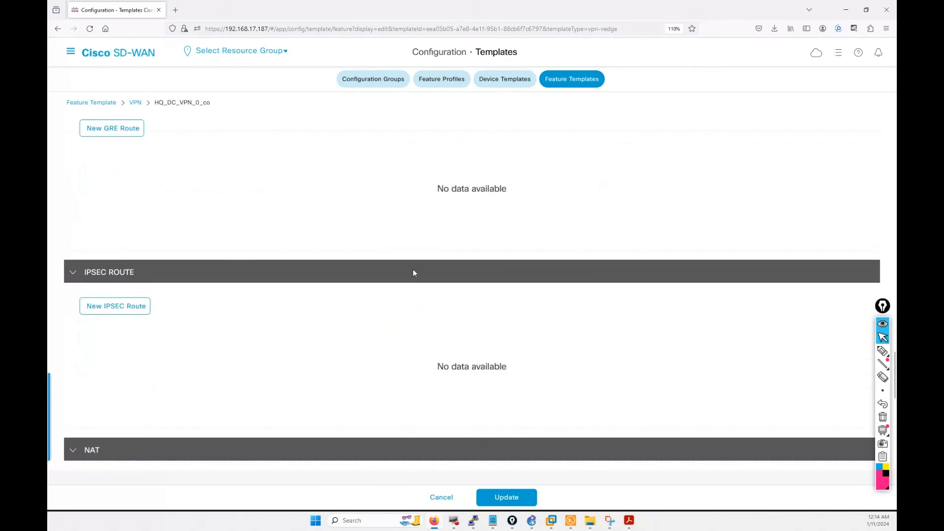
scroll(290, 245, up, 8)
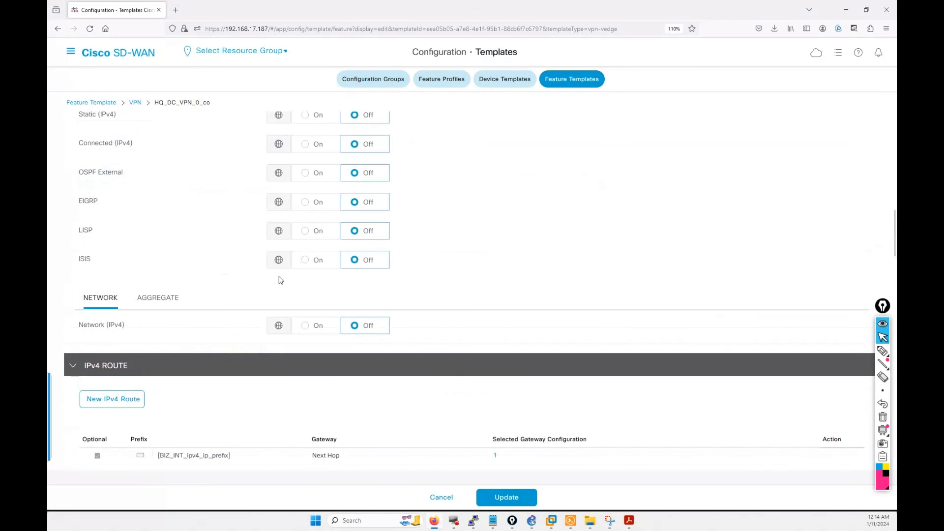
scroll(359, 357, down, 3)
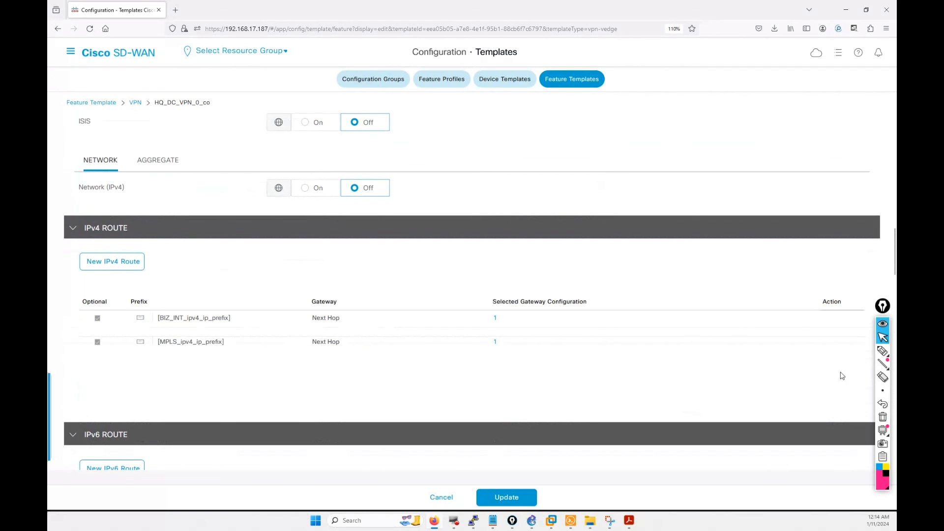
drag(881, 307, 840, 359)
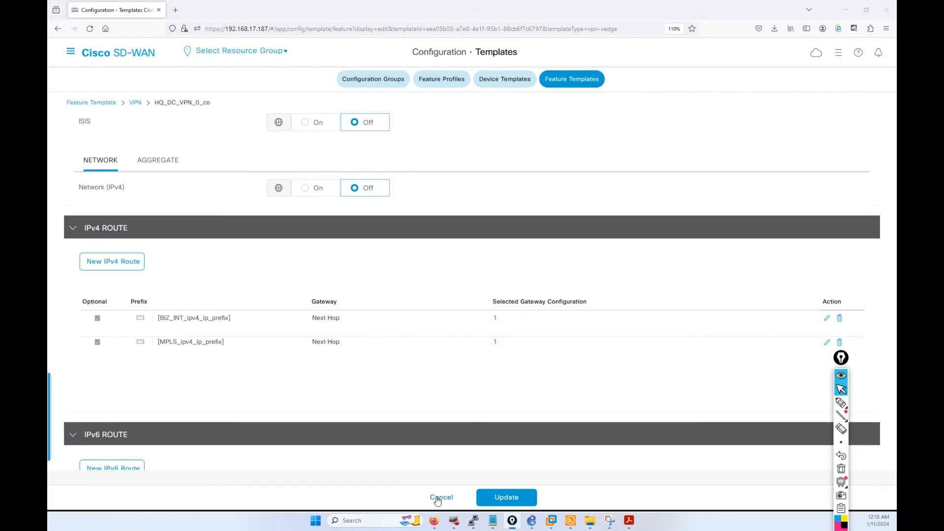
- Cancel editing HQ_DC_VPN_0_co, show the device templates, and move the annotation toolbar clear of the row actions
scroll(510, 478, up, 20)
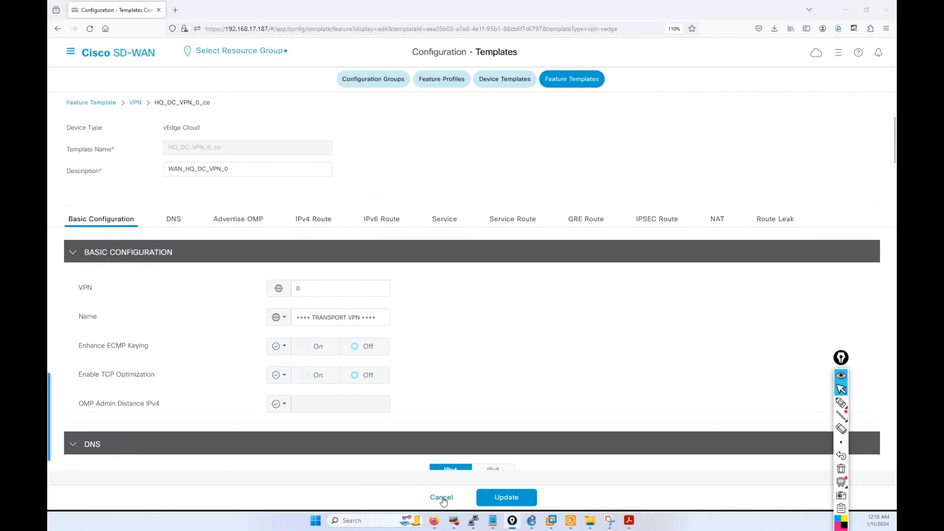
click(442, 499)
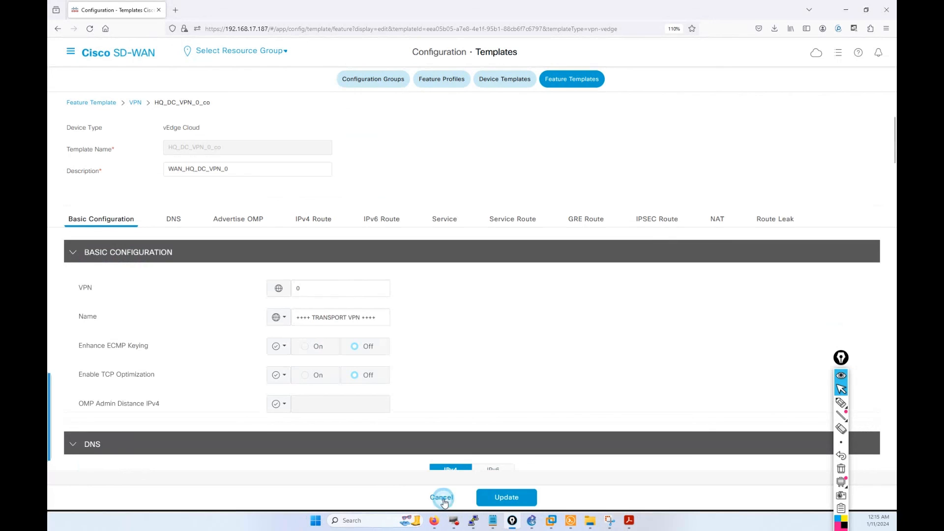
click(506, 84)
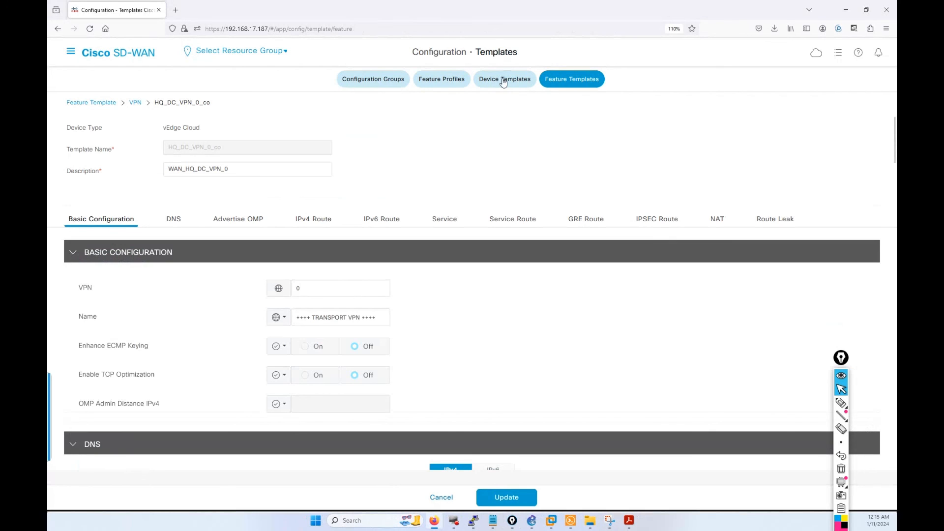
click(500, 79)
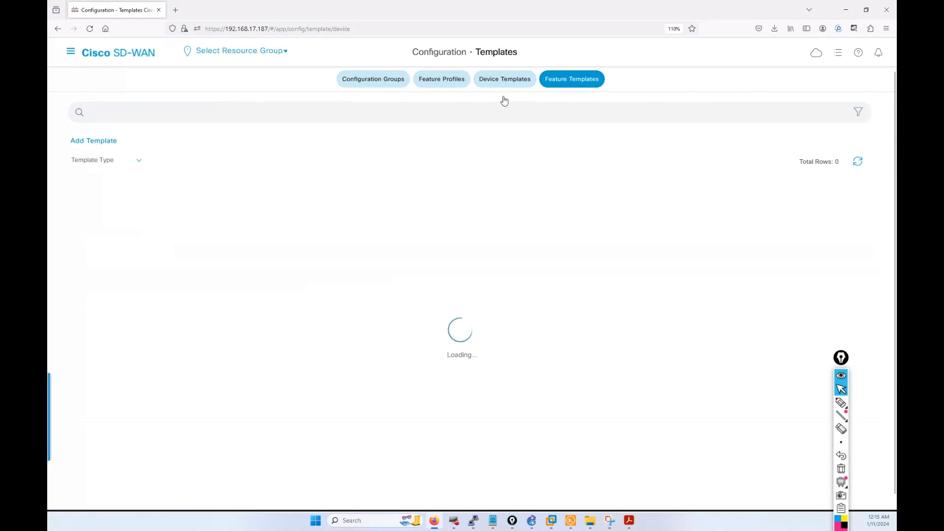
click(516, 79)
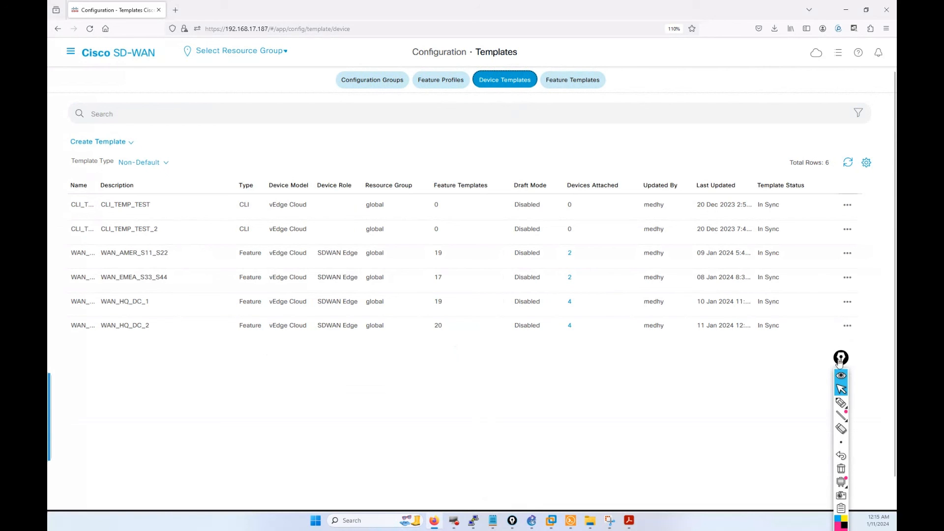
drag(837, 362, 778, 329)
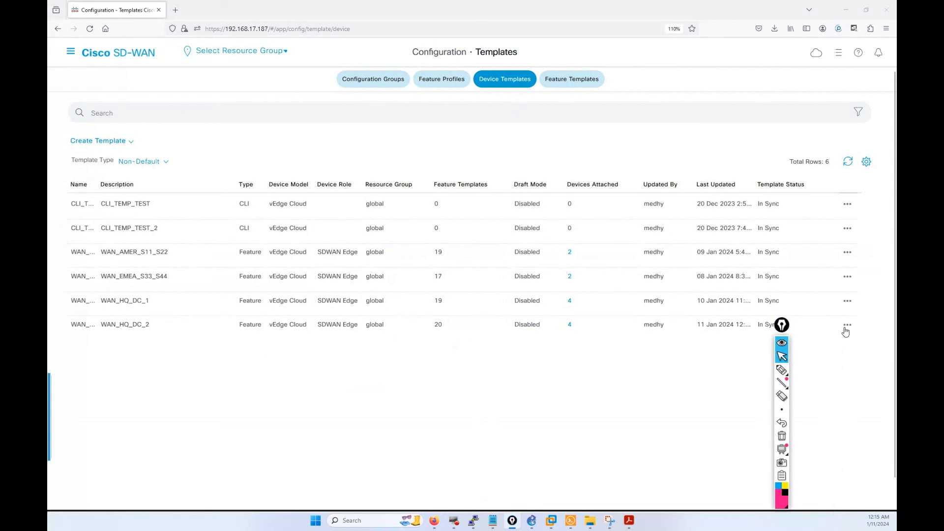